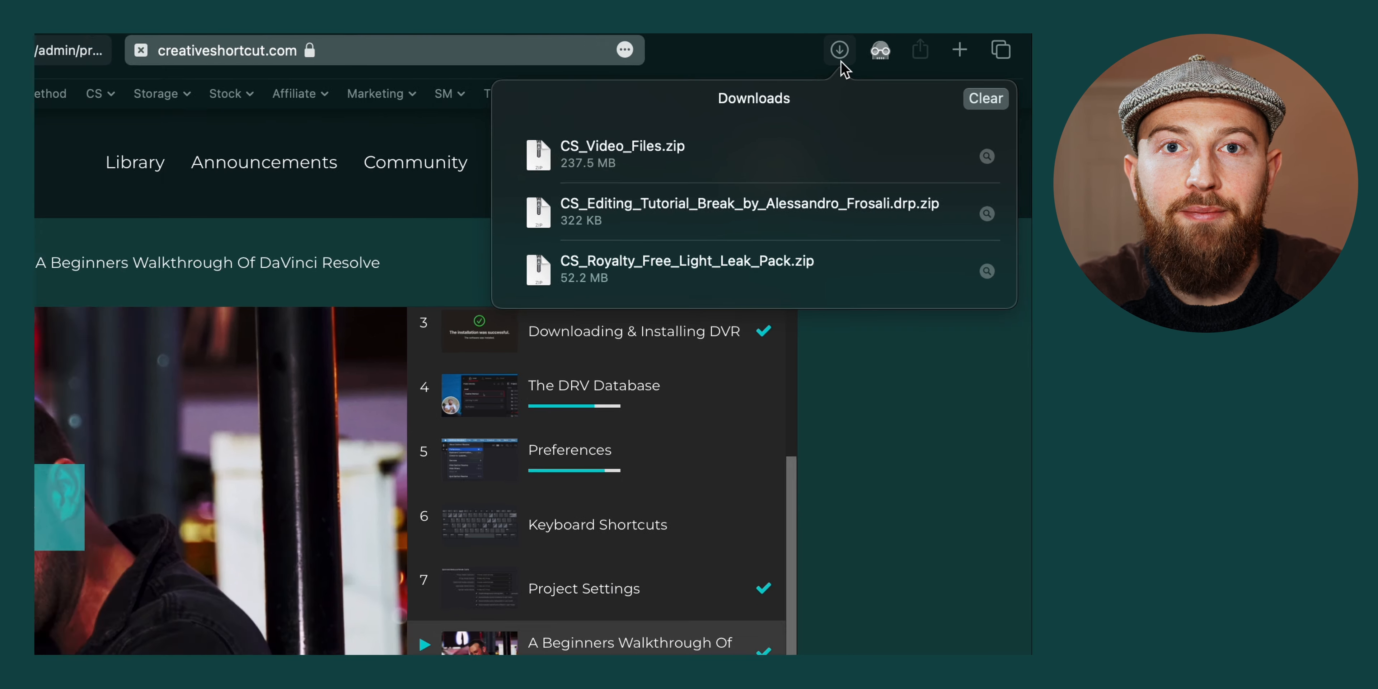
# Extract the three downloaded zip archives in the Downloads folder: editing tutorial project, light leak pack and video files
pyautogui.click(431, 636)
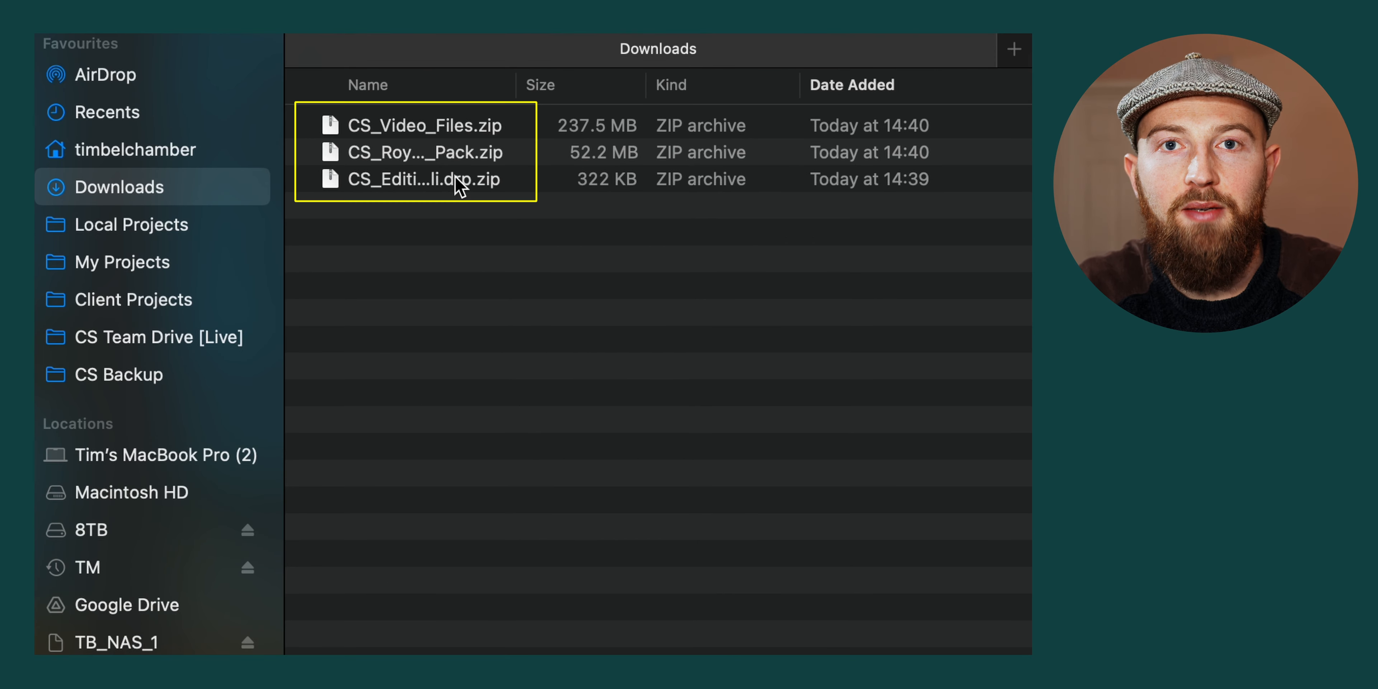
pyautogui.doubleClick(454, 176)
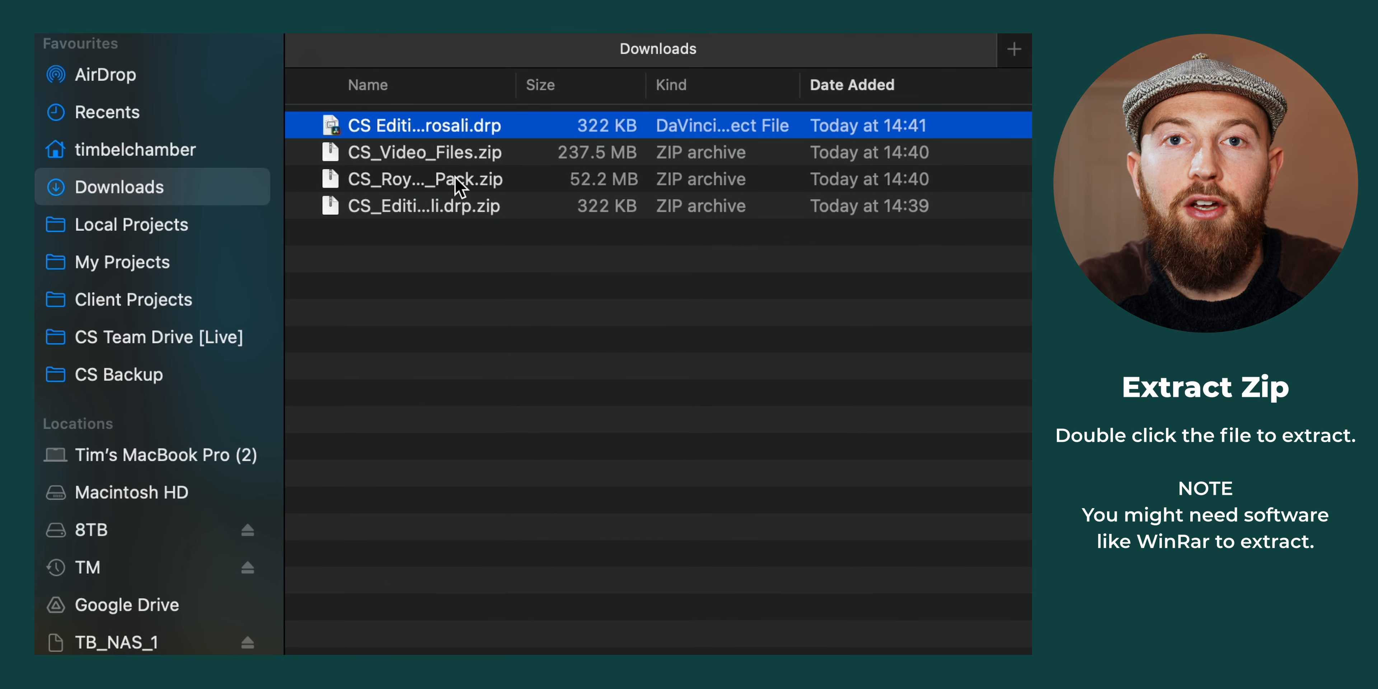
pyautogui.click(457, 178)
pyautogui.doubleClick(457, 178)
pyautogui.doubleClick(457, 180)
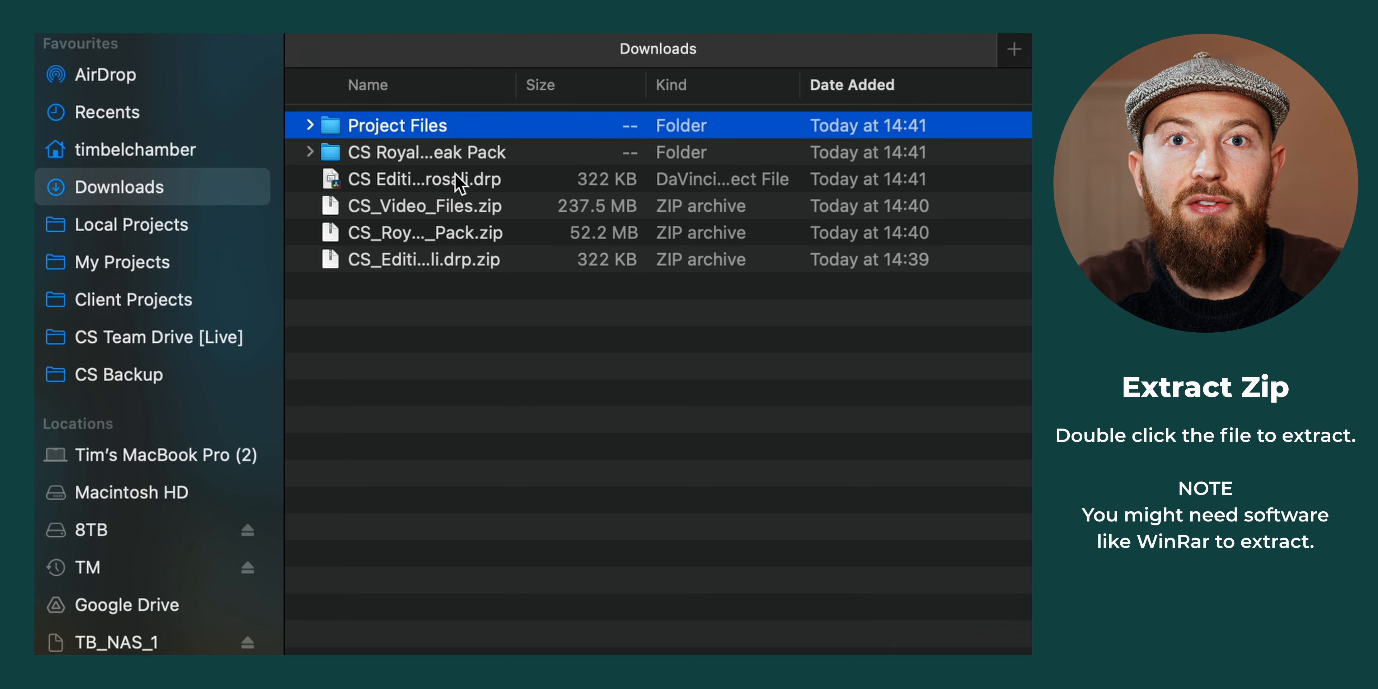
# Delete the three zip archives from Downloads and move the extracted items into the CS Beginners Guide To DVR folder
pyautogui.click(446, 343)
pyautogui.moveTo(442, 323); pyautogui.dragTo(418, 206)
pyautogui.press('super+BackSpace')
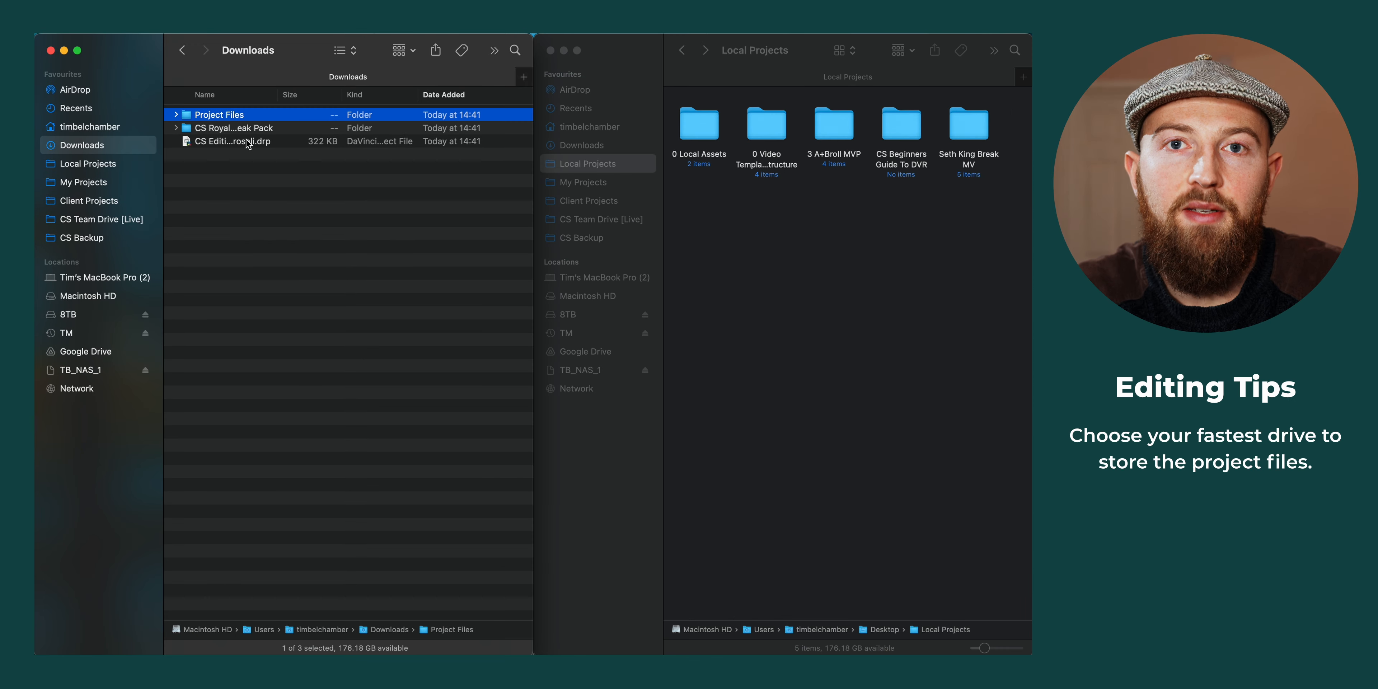
pyautogui.keyDown('shift'); pyautogui.click(246, 141); pyautogui.keyUp('shift')
pyautogui.moveTo(246, 141); pyautogui.dragTo(870, 179)
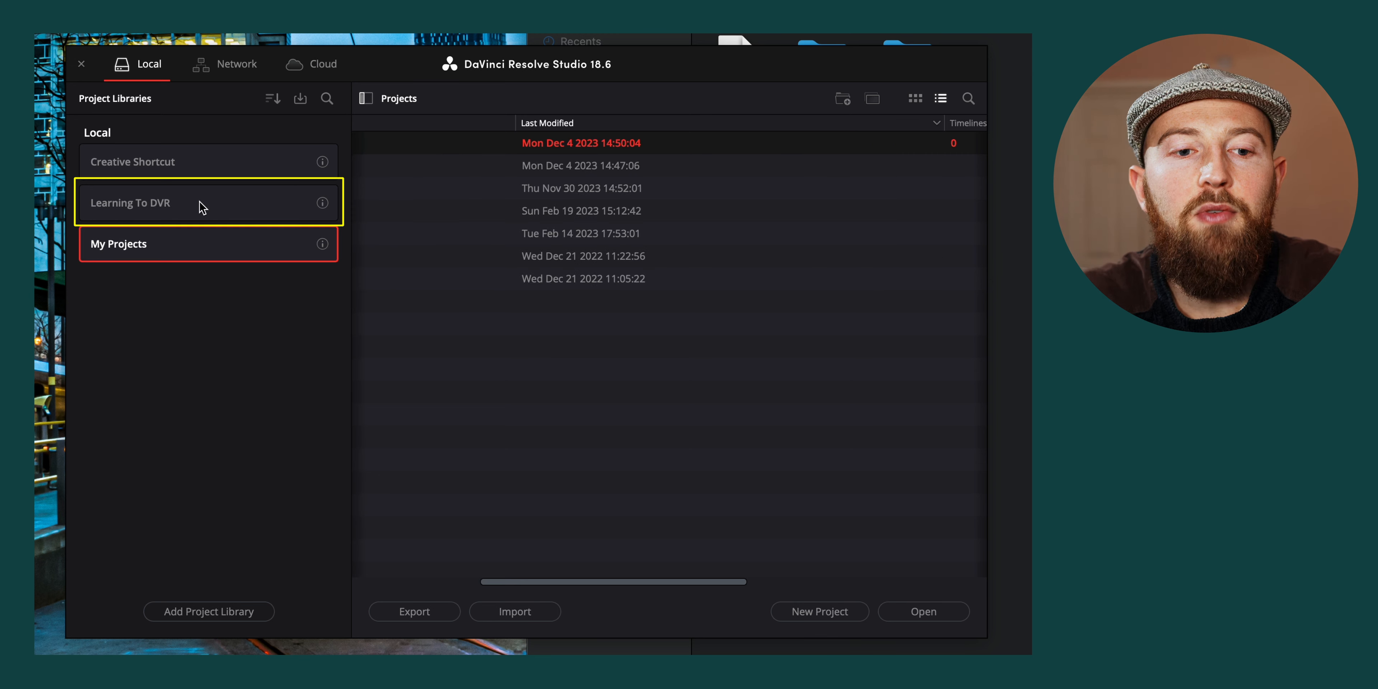
# Import the CS Editing Tutorial .drp project file into the Learning To DVR project library in DaVinci Resolve
pyautogui.click(199, 202)
pyautogui.hscroll(-5, 589, 274)
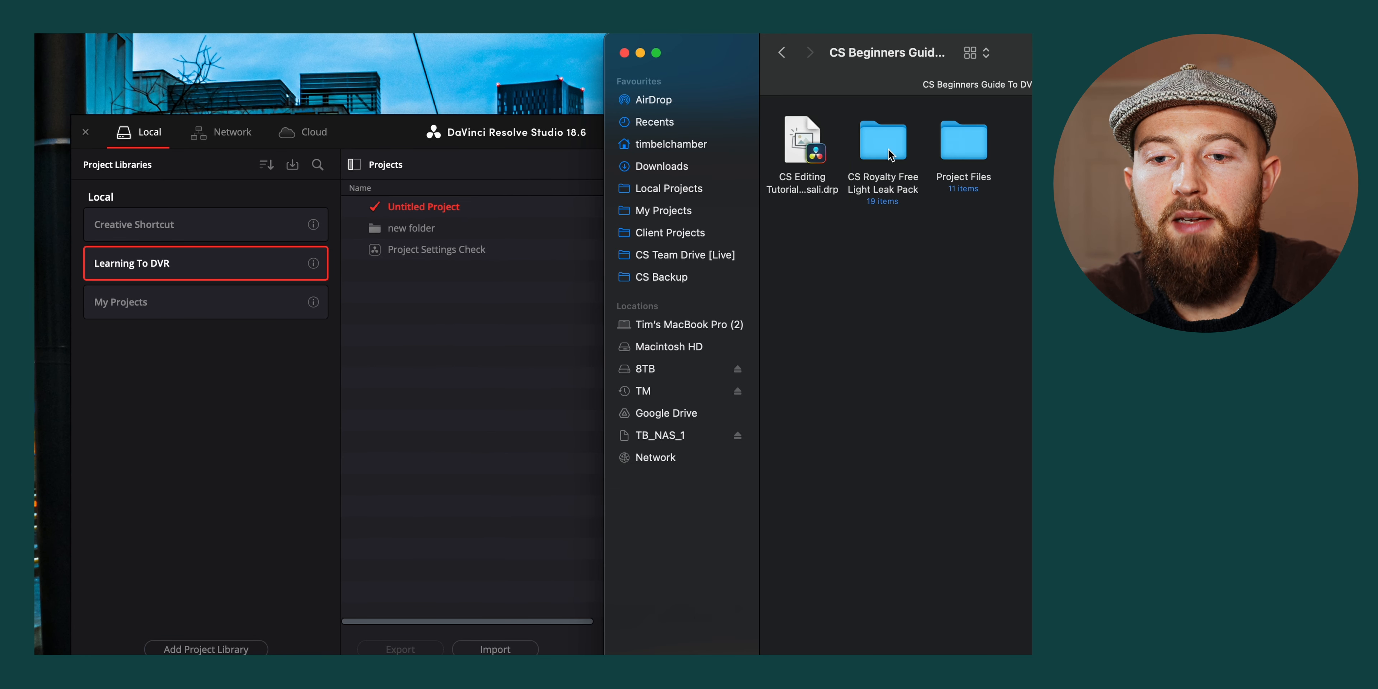
pyautogui.click(808, 158)
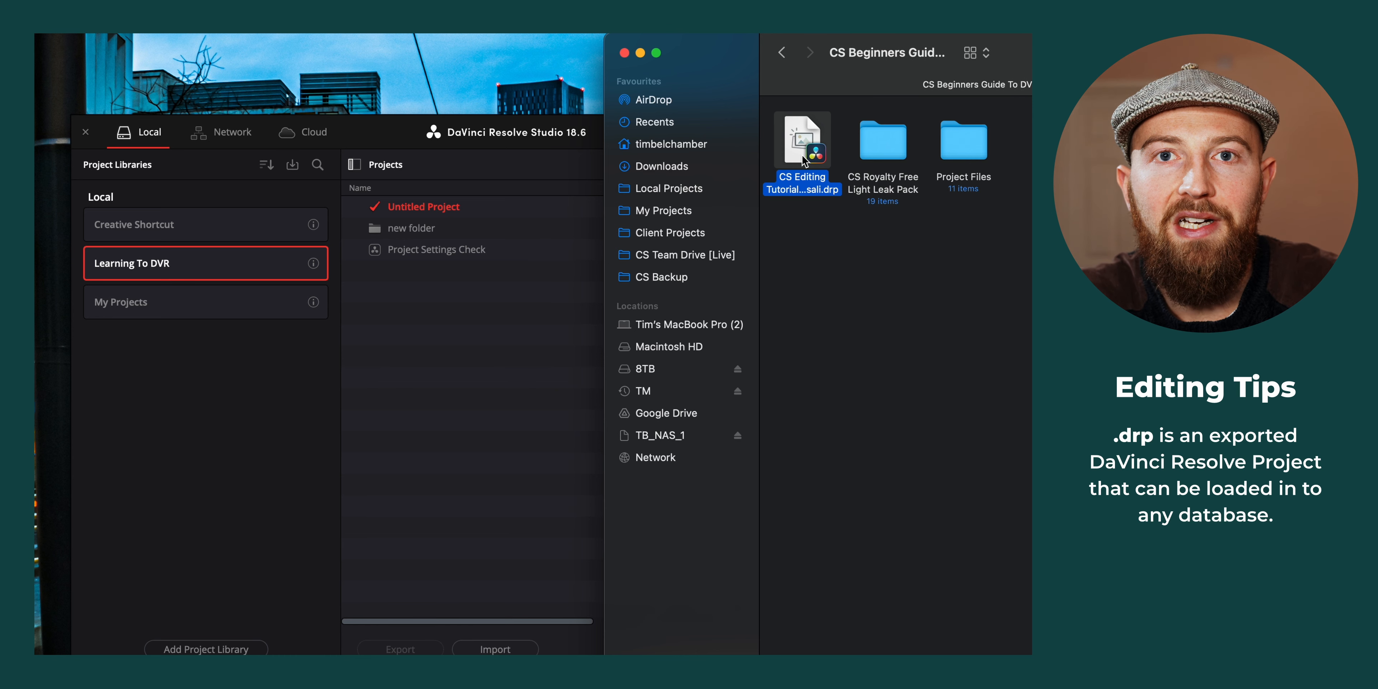
pyautogui.moveTo(804, 159); pyautogui.dragTo(459, 342)
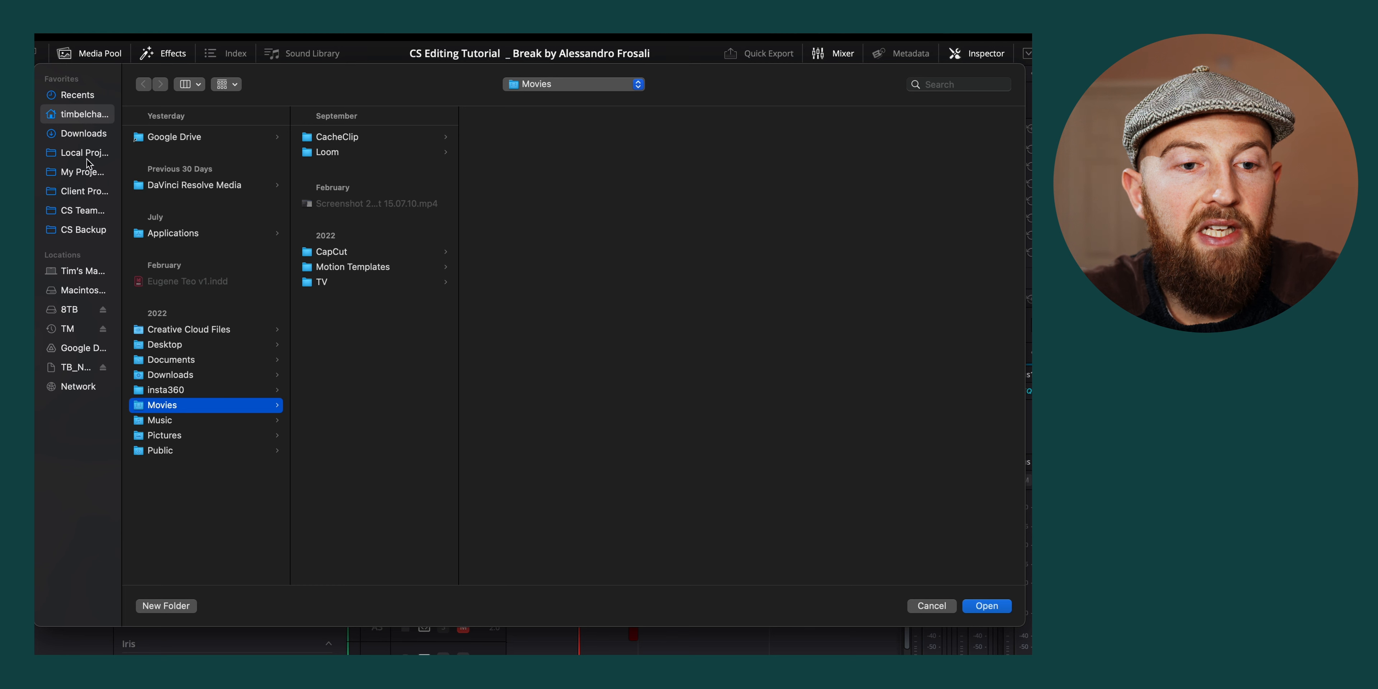
# Relink the project's missing clips to the CS Beginners Guide To DVR folder in Local Projects, using a comprehensive search
pyautogui.click(88, 154)
pyautogui.click(238, 138)
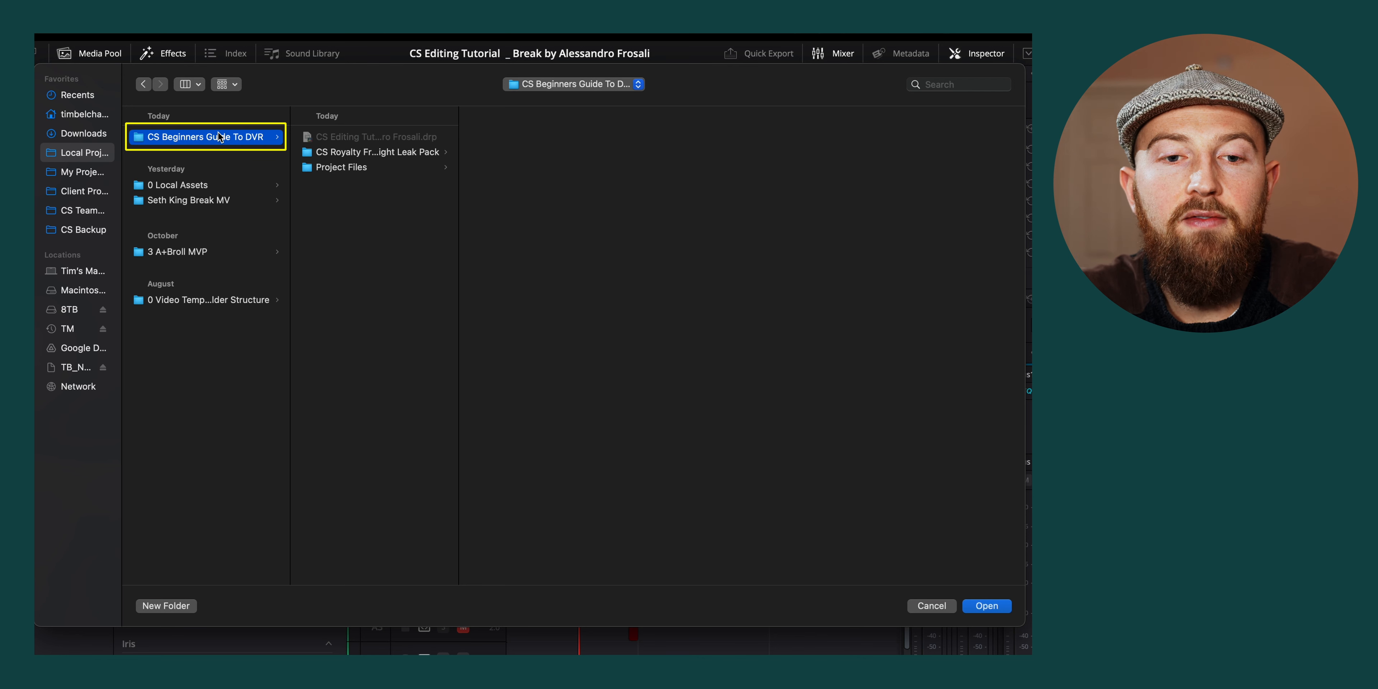
pyautogui.click(986, 605)
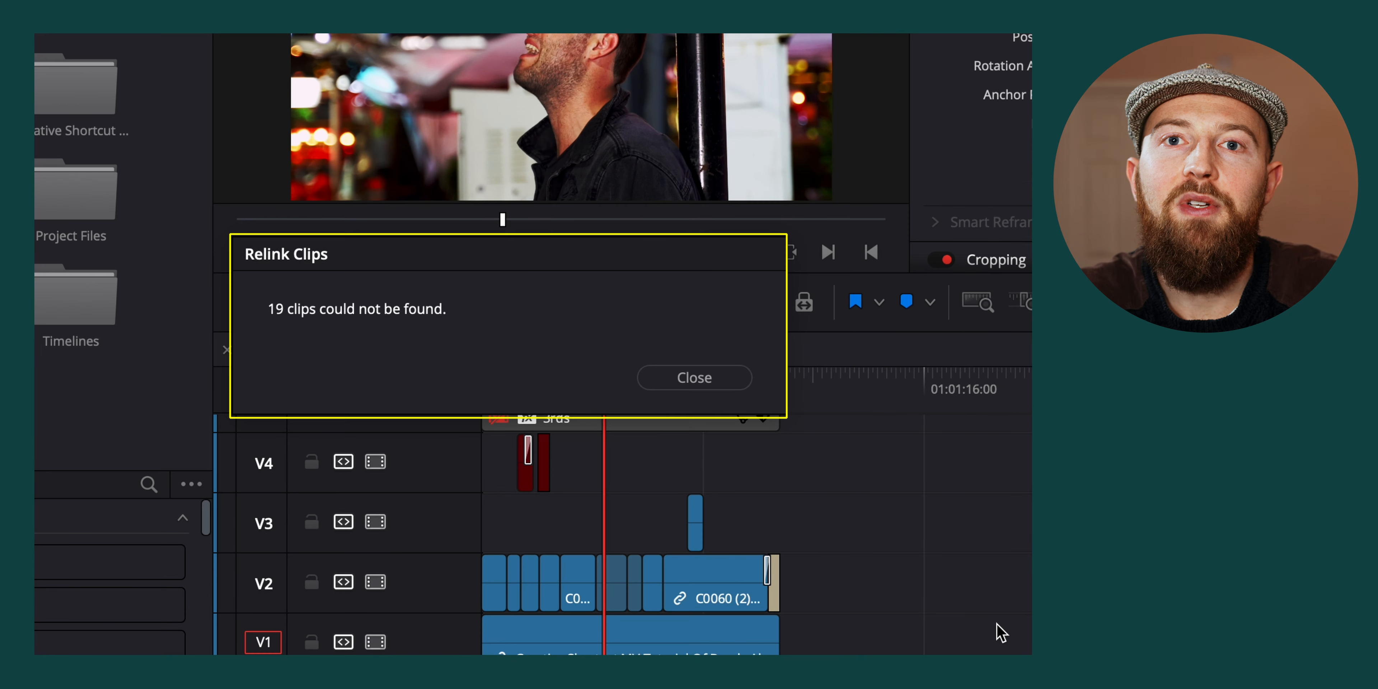
pyautogui.click(719, 381)
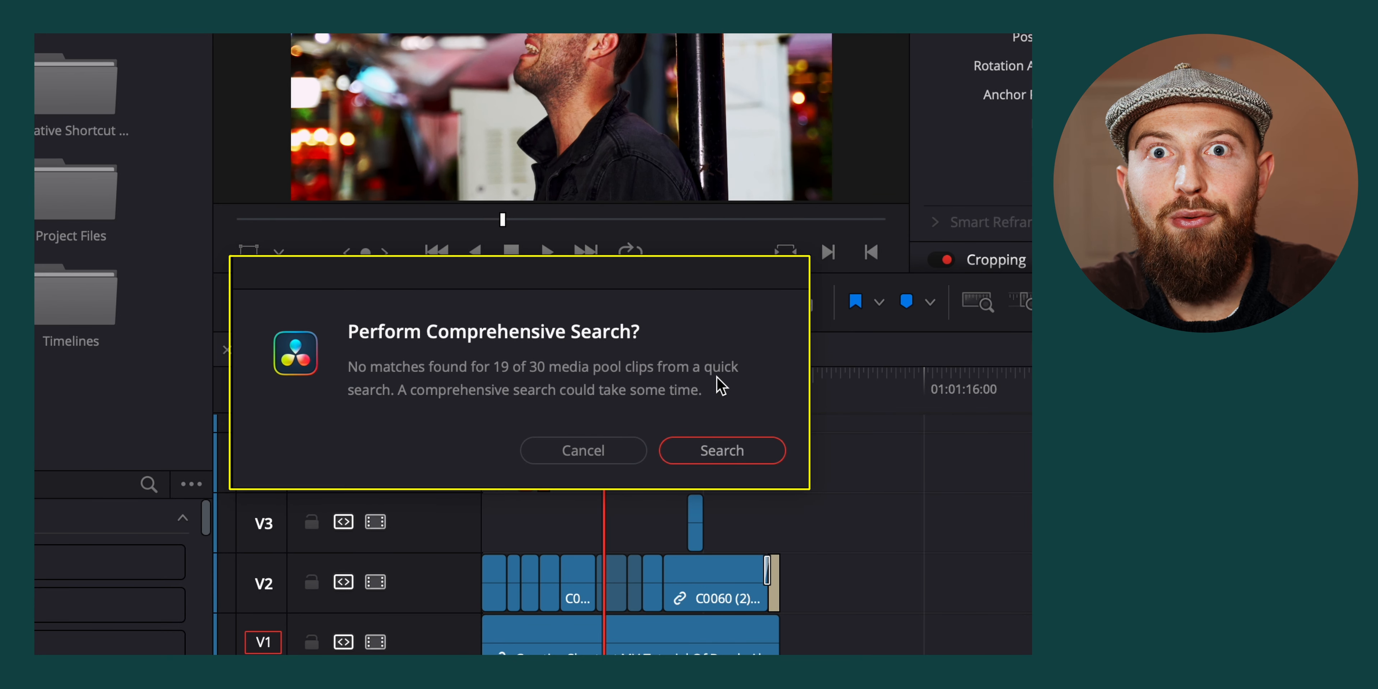
pyautogui.click(722, 450)
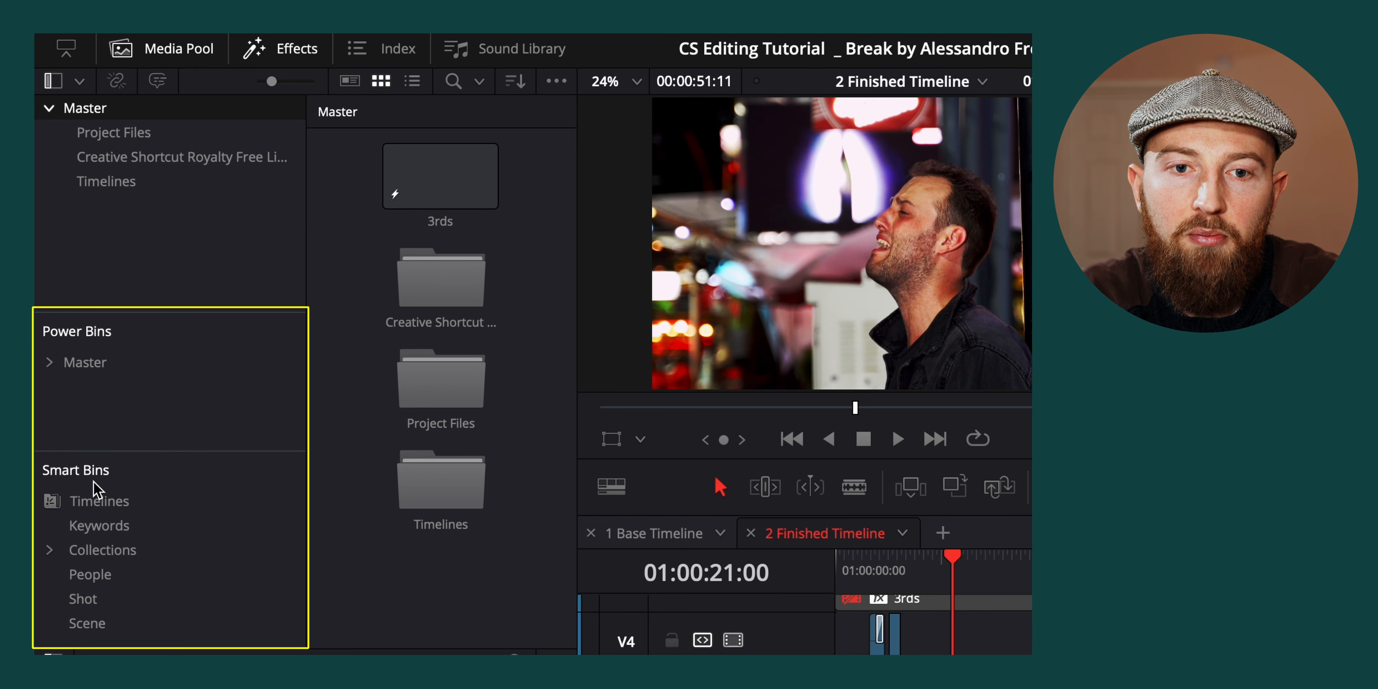
# Check the display options for Smart Bins and Power Bins, and view the contents of the Timelines smart bin
pyautogui.click(558, 81)
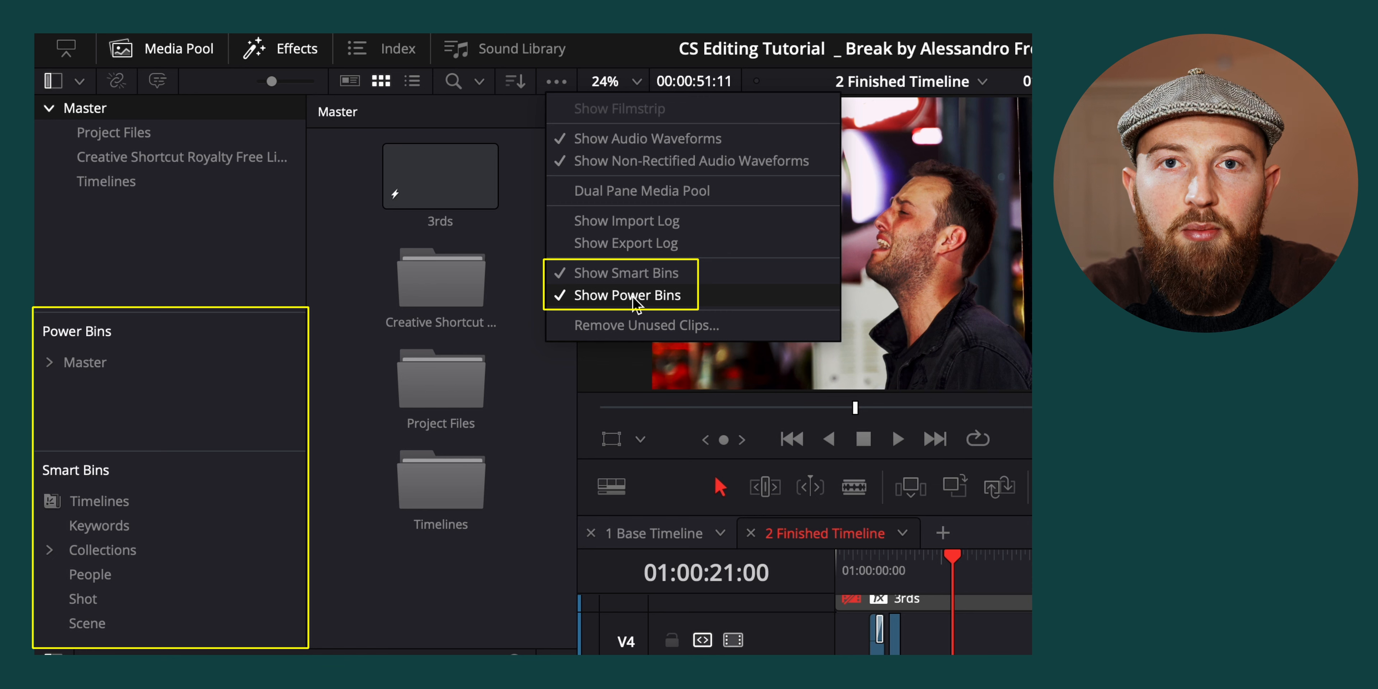
pyautogui.click(201, 269)
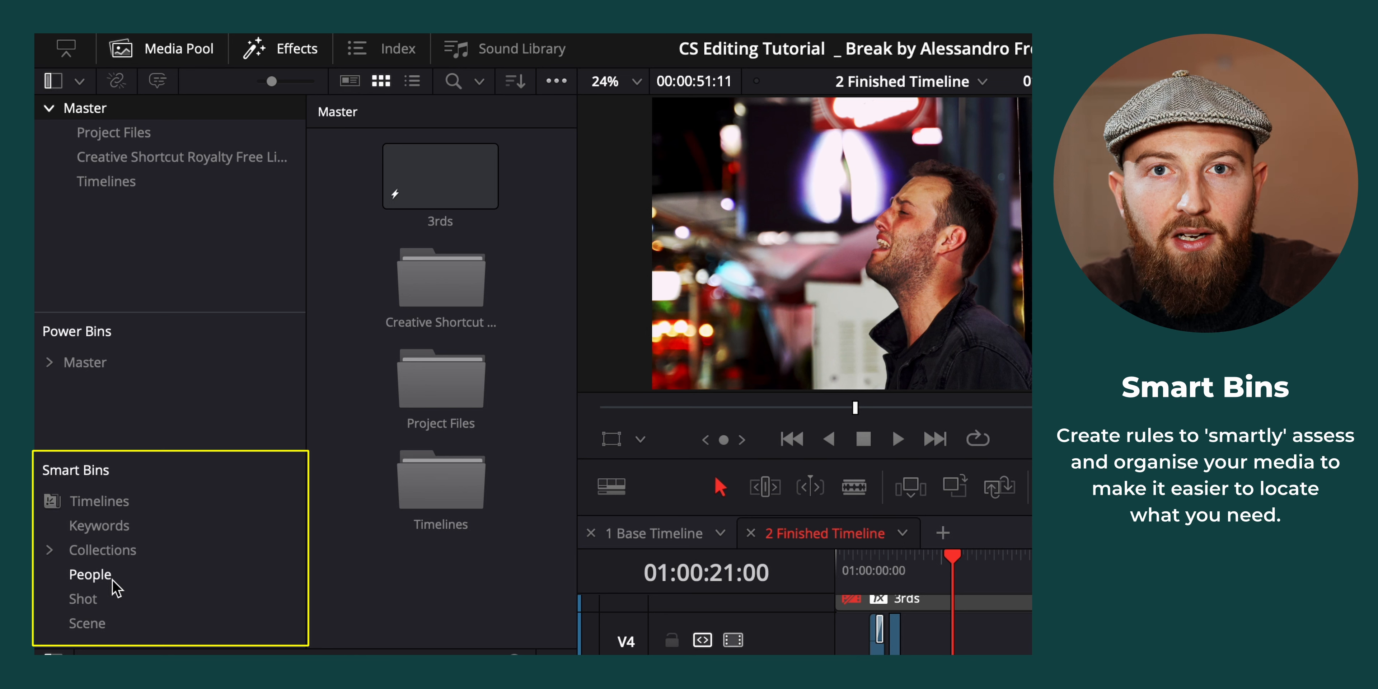
pyautogui.click(184, 503)
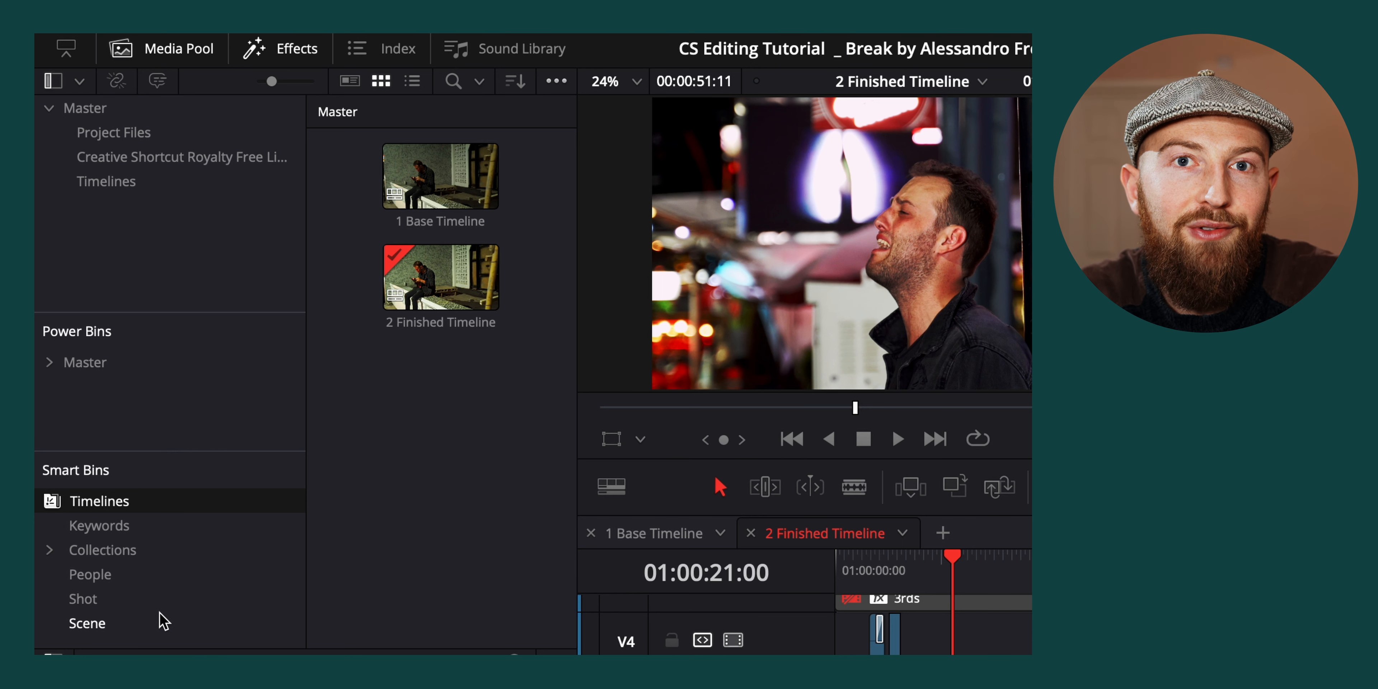
# Enlarge the Smart Bins area and start a new smart bin named Timeline
pyautogui.moveTo(145, 452); pyautogui.dragTo(141, 410)
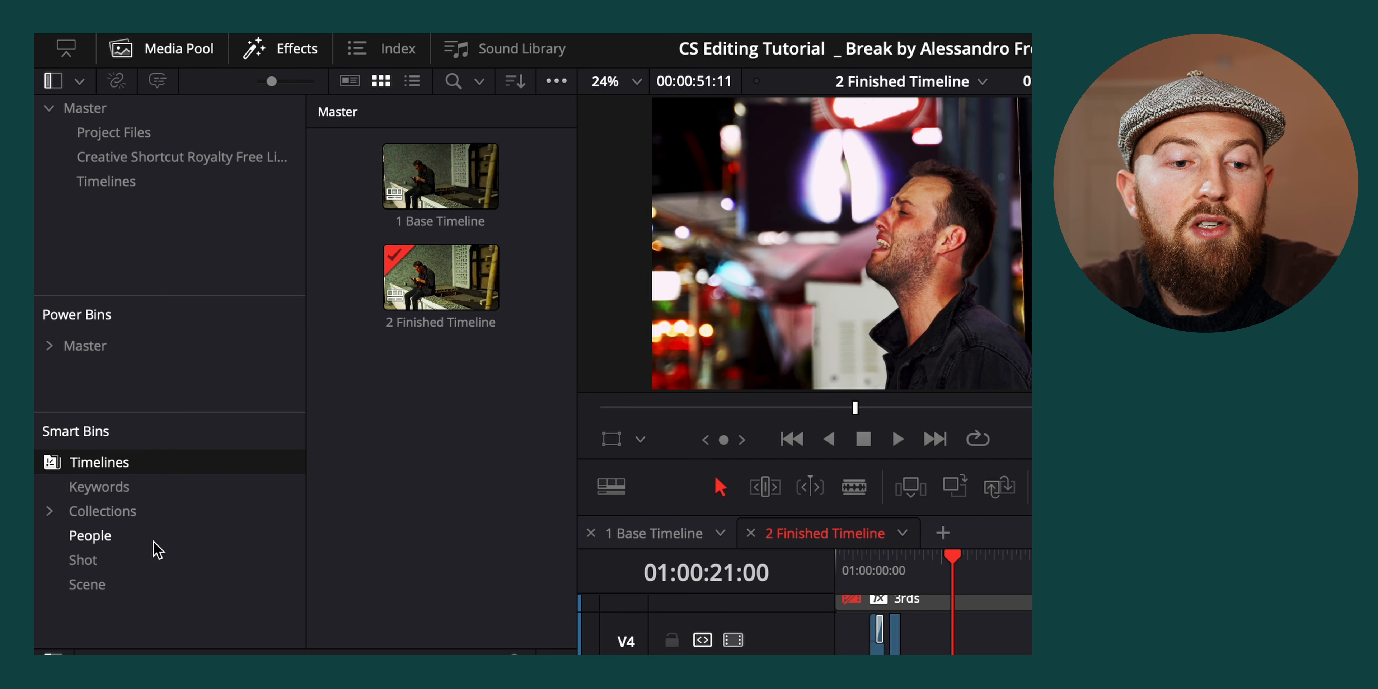
pyautogui.rightClick(128, 620)
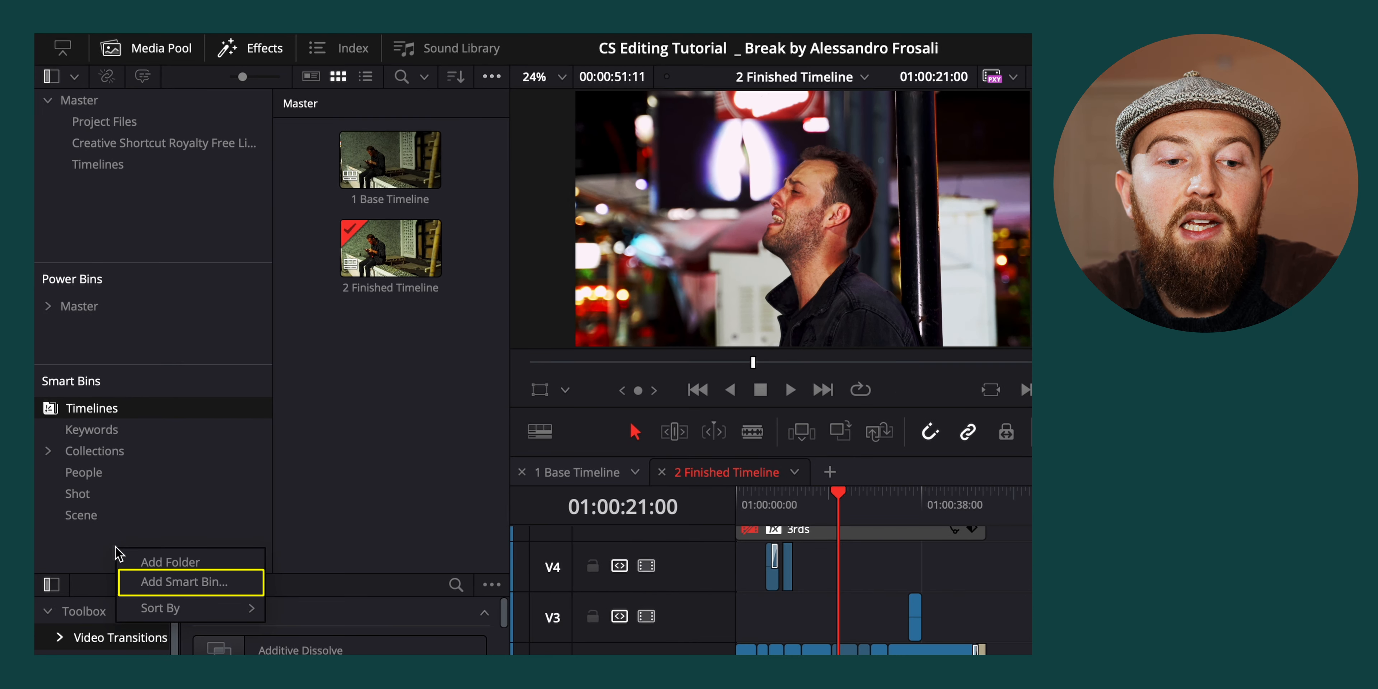
pyautogui.click(182, 582)
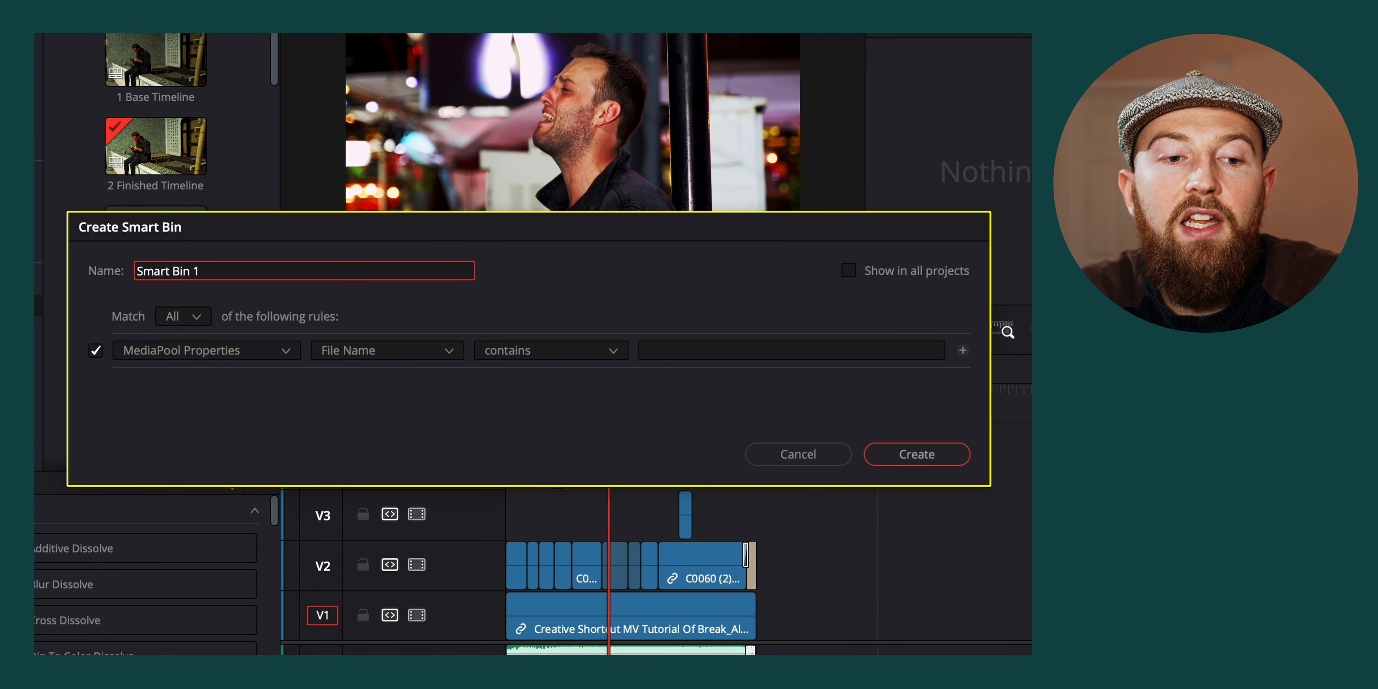
pyautogui.moveTo(204, 271); pyautogui.dragTo(66, 273)
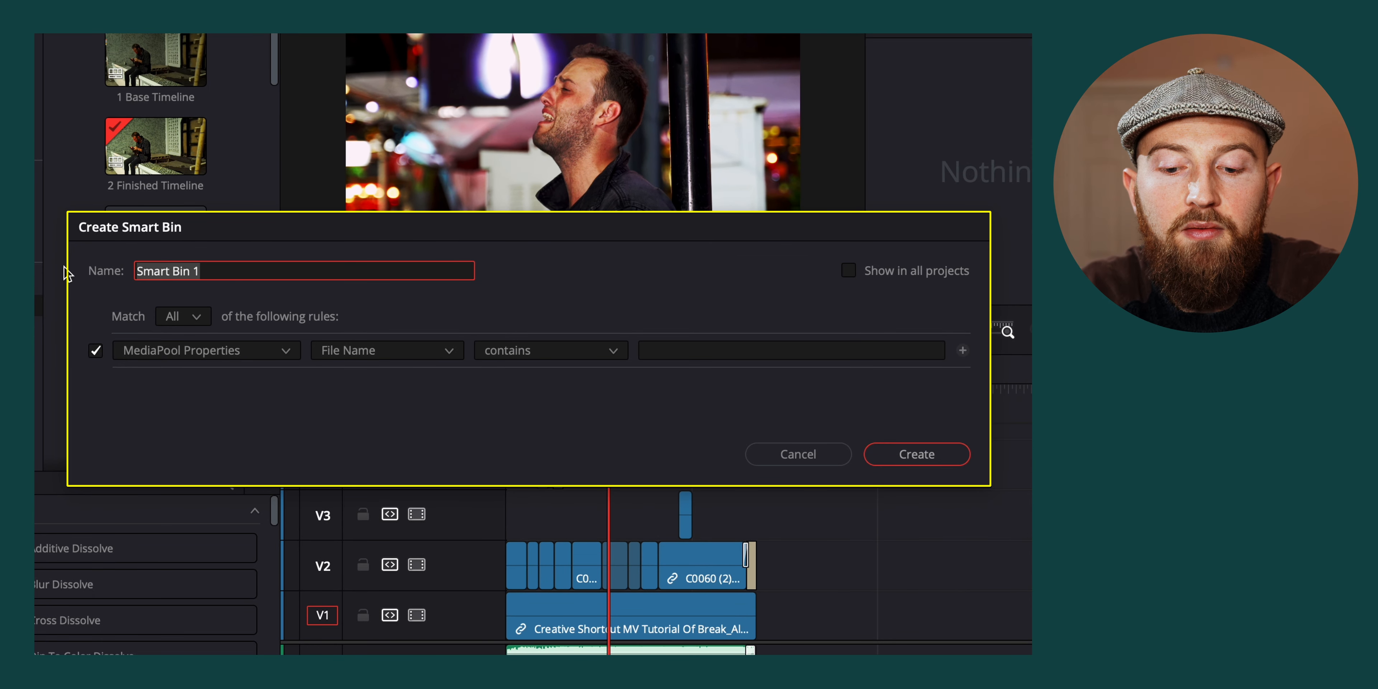
pyautogui.write('Timeline')
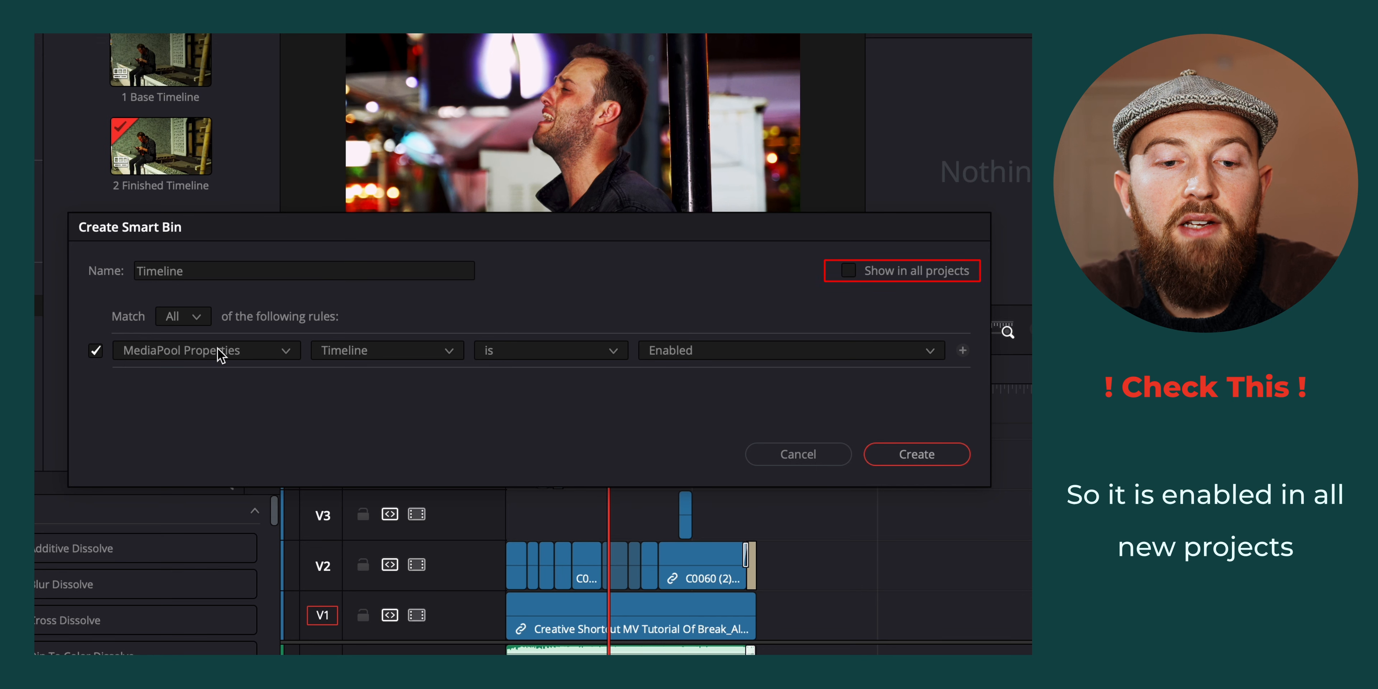
# Set the smart bin's rule to MediaPool Properties, Timeline is Enabled, and create the bin
pyautogui.click(230, 352)
pyautogui.click(241, 386)
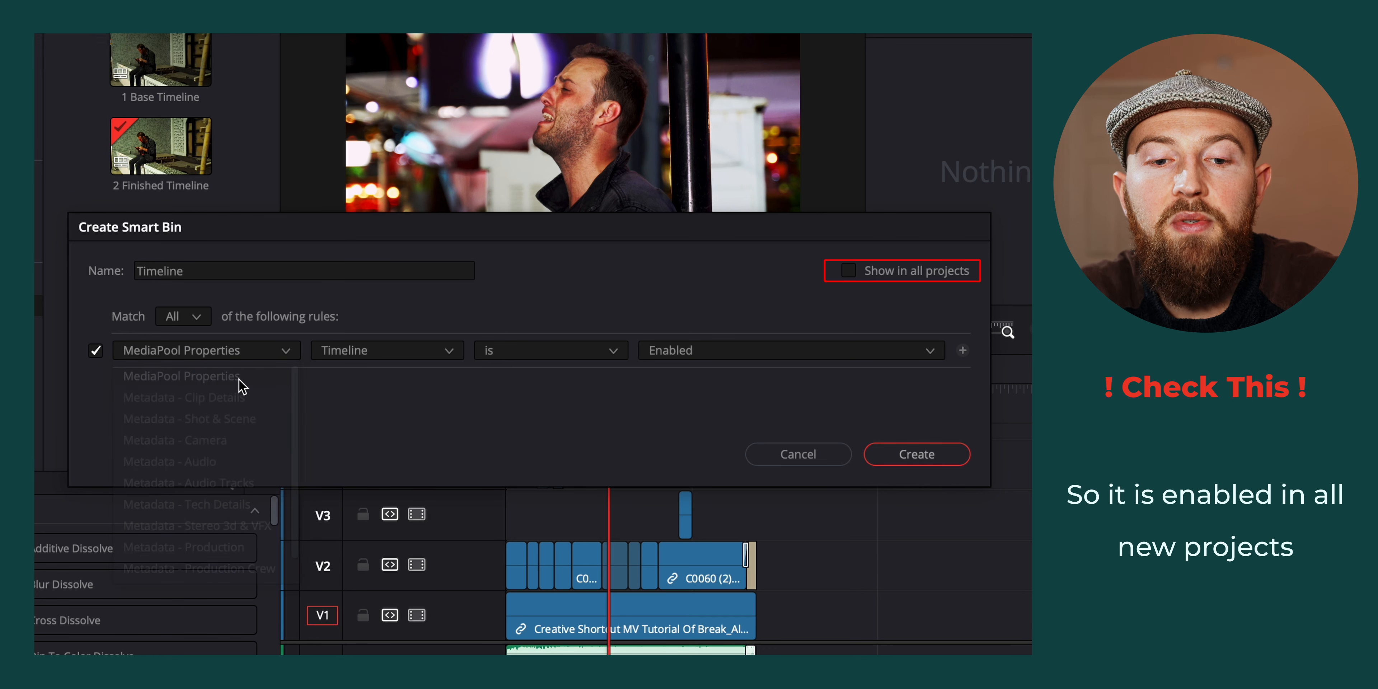
pyautogui.click(385, 351)
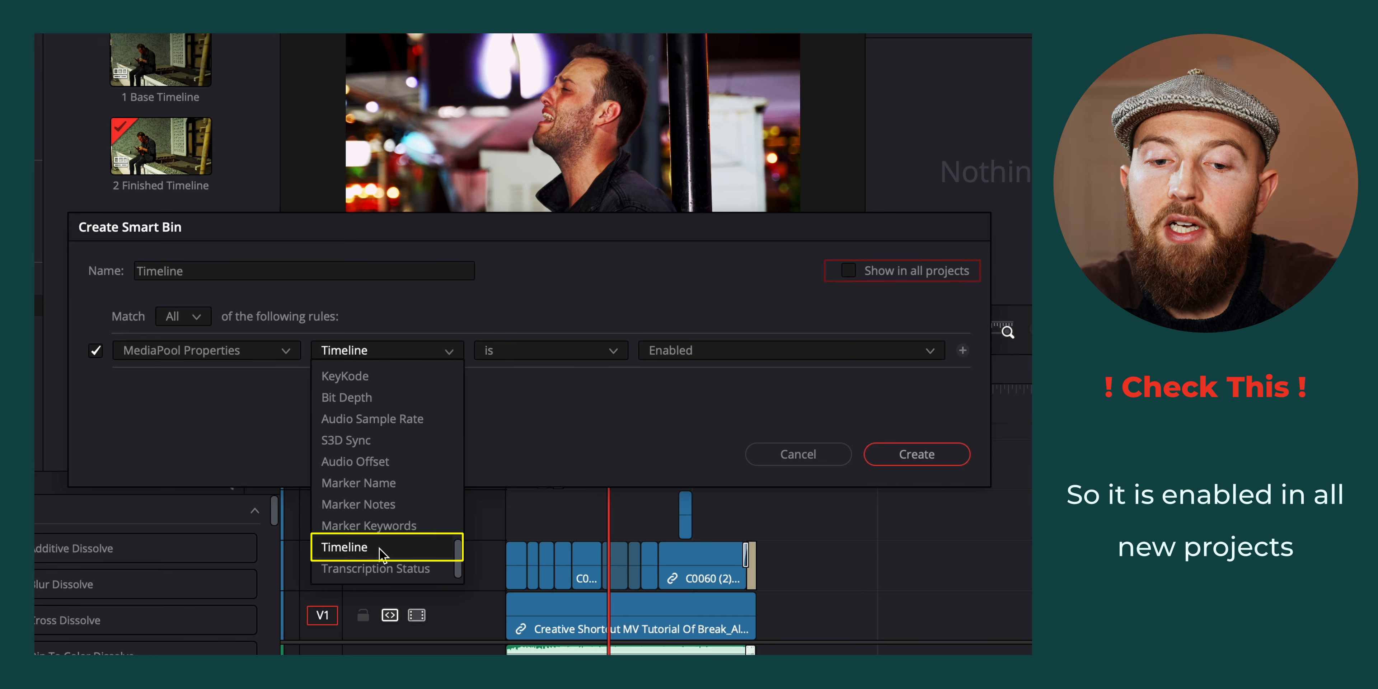
pyautogui.click(383, 554)
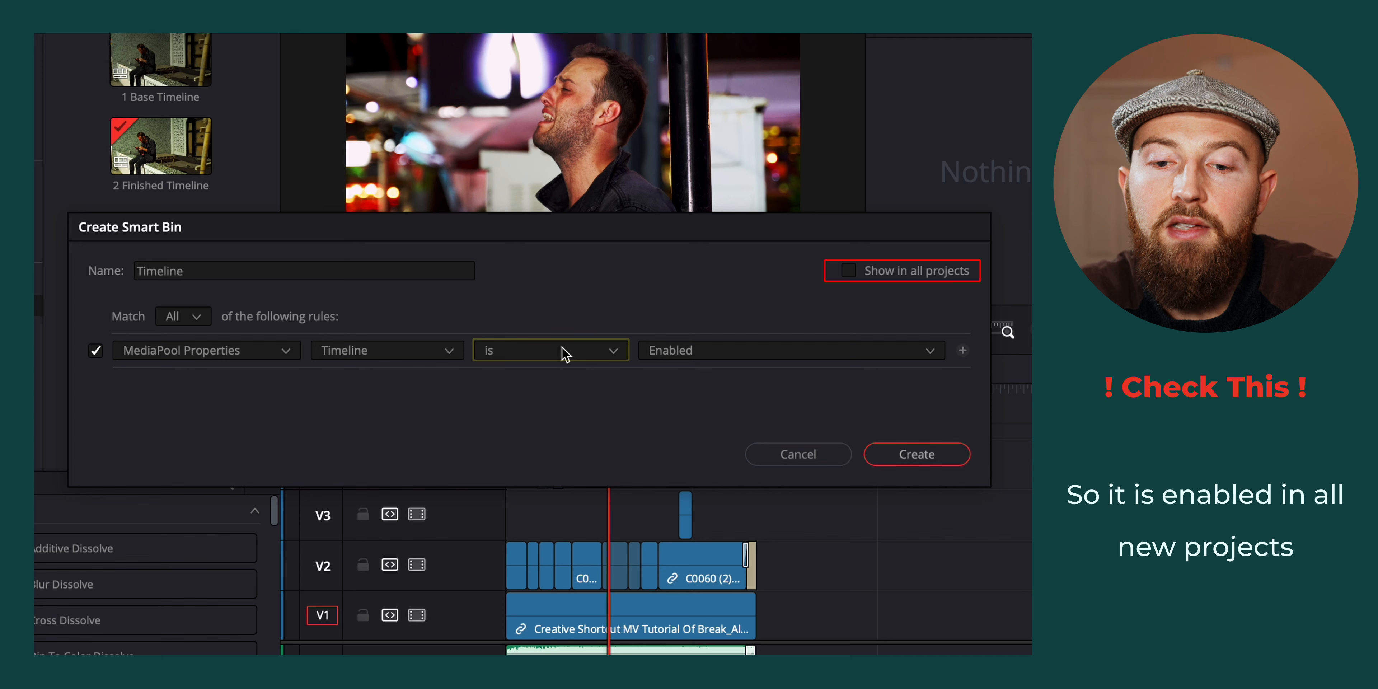
pyautogui.click(922, 454)
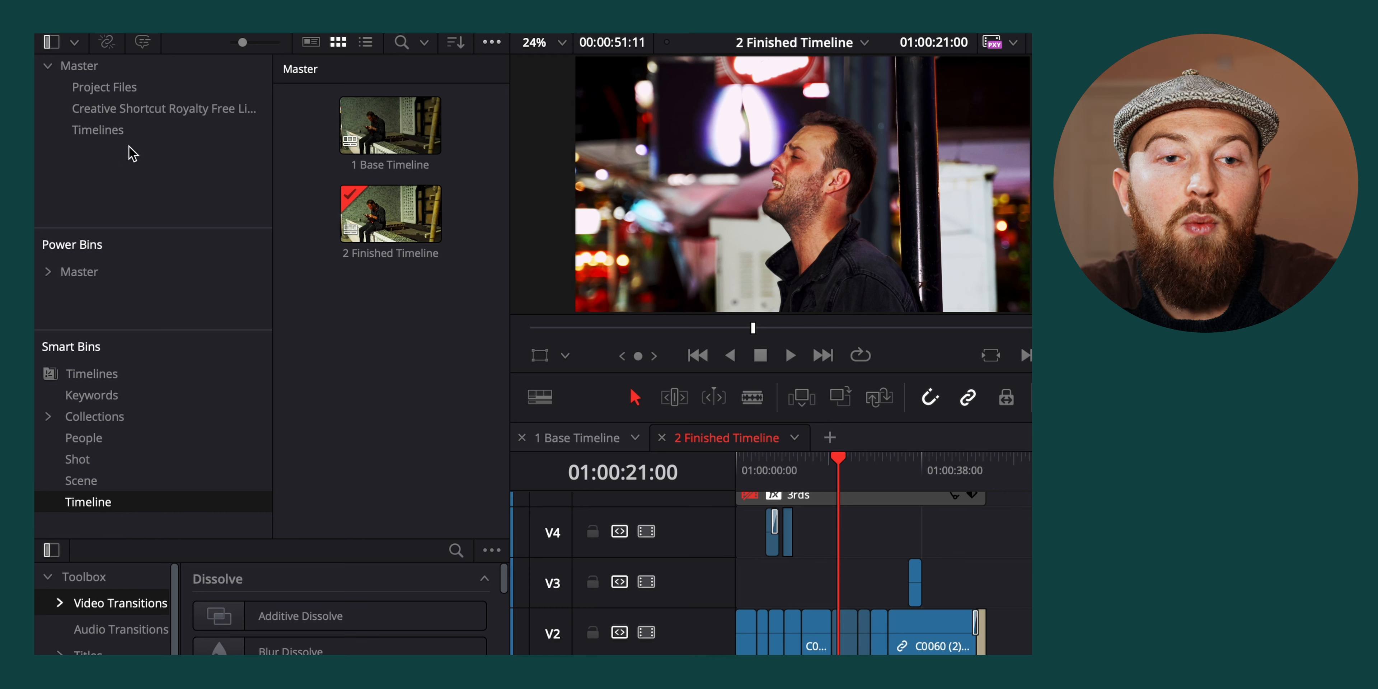
# Remove the newly added Timeline smart bin
pyautogui.rightClick(126, 503)
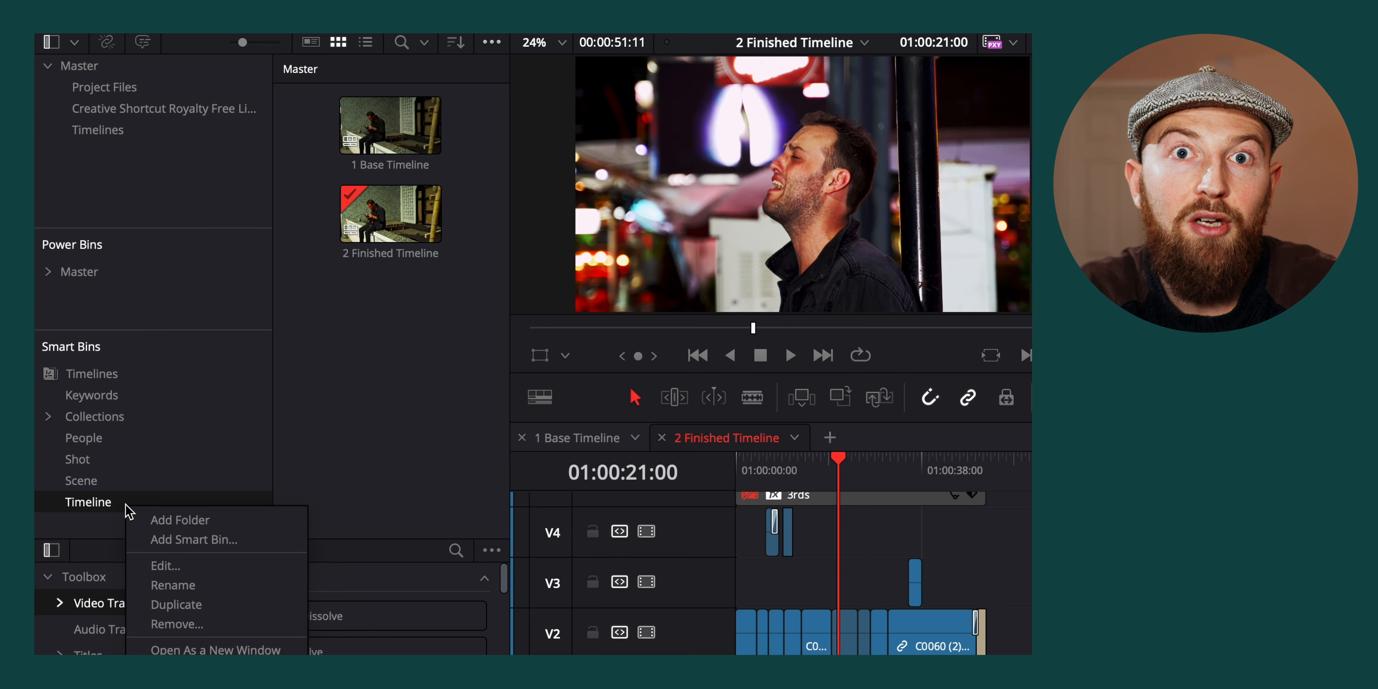
pyautogui.click(187, 625)
pyautogui.click(938, 515)
# Look through the Master bin's light leak pack, Project Files and Timelines bins
pyautogui.click(79, 65)
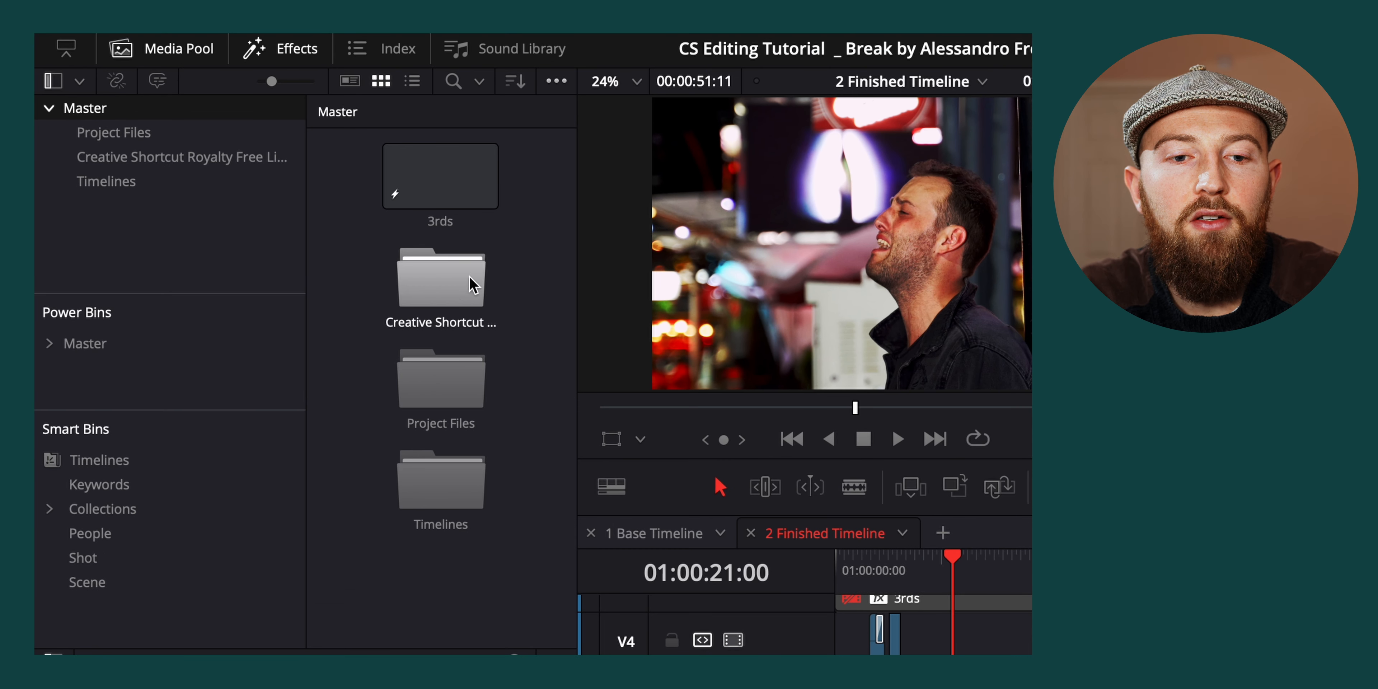
pyautogui.doubleClick(450, 293)
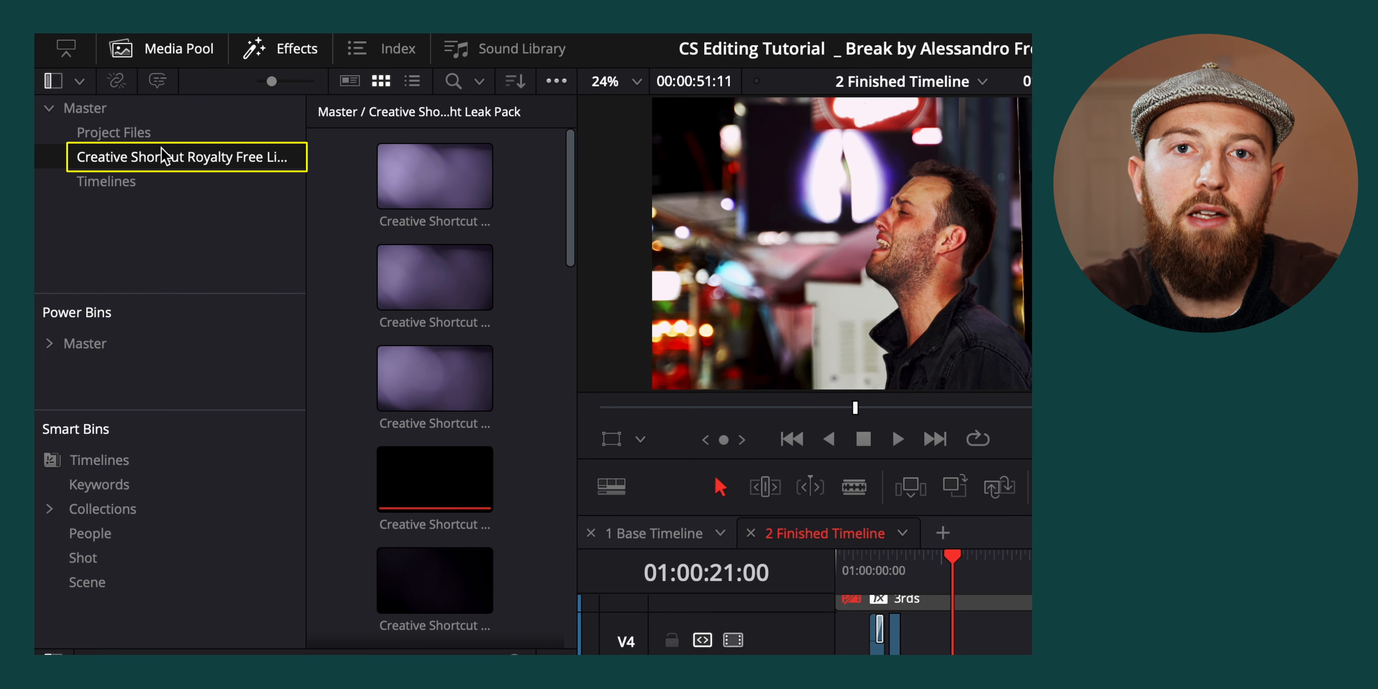
pyautogui.click(160, 135)
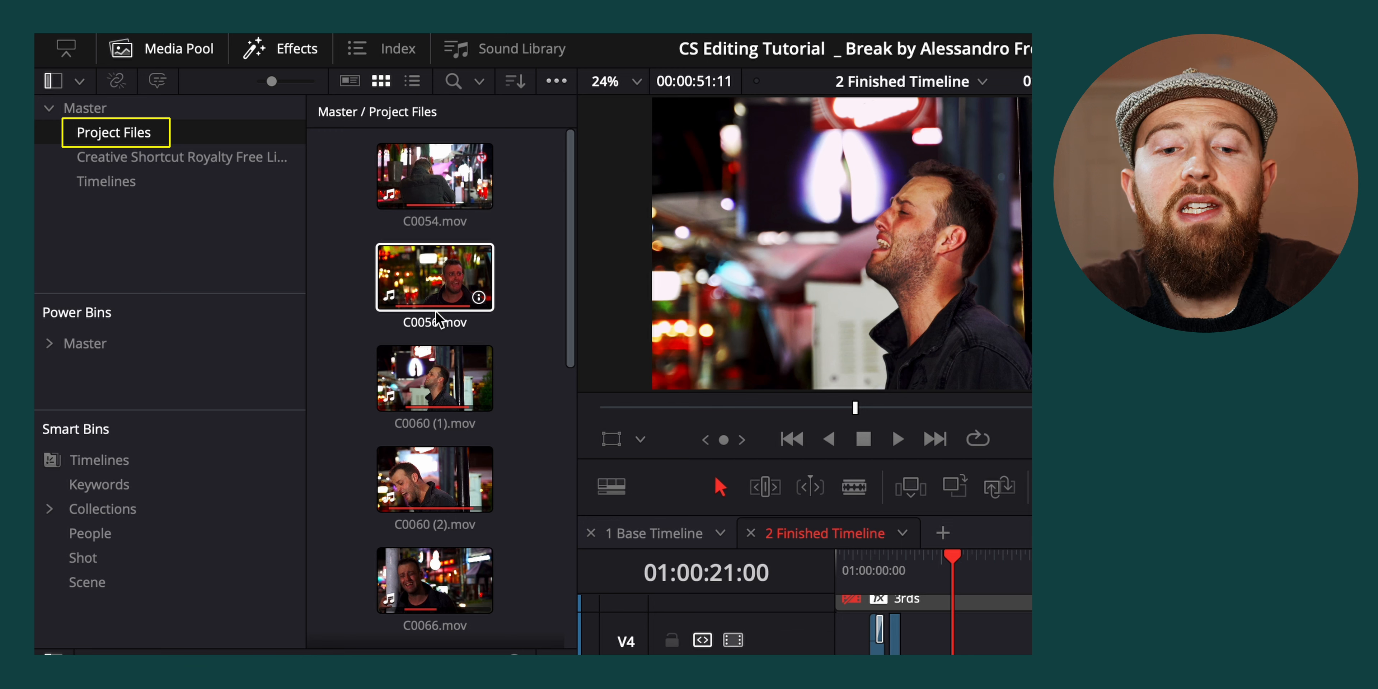
pyautogui.click(178, 190)
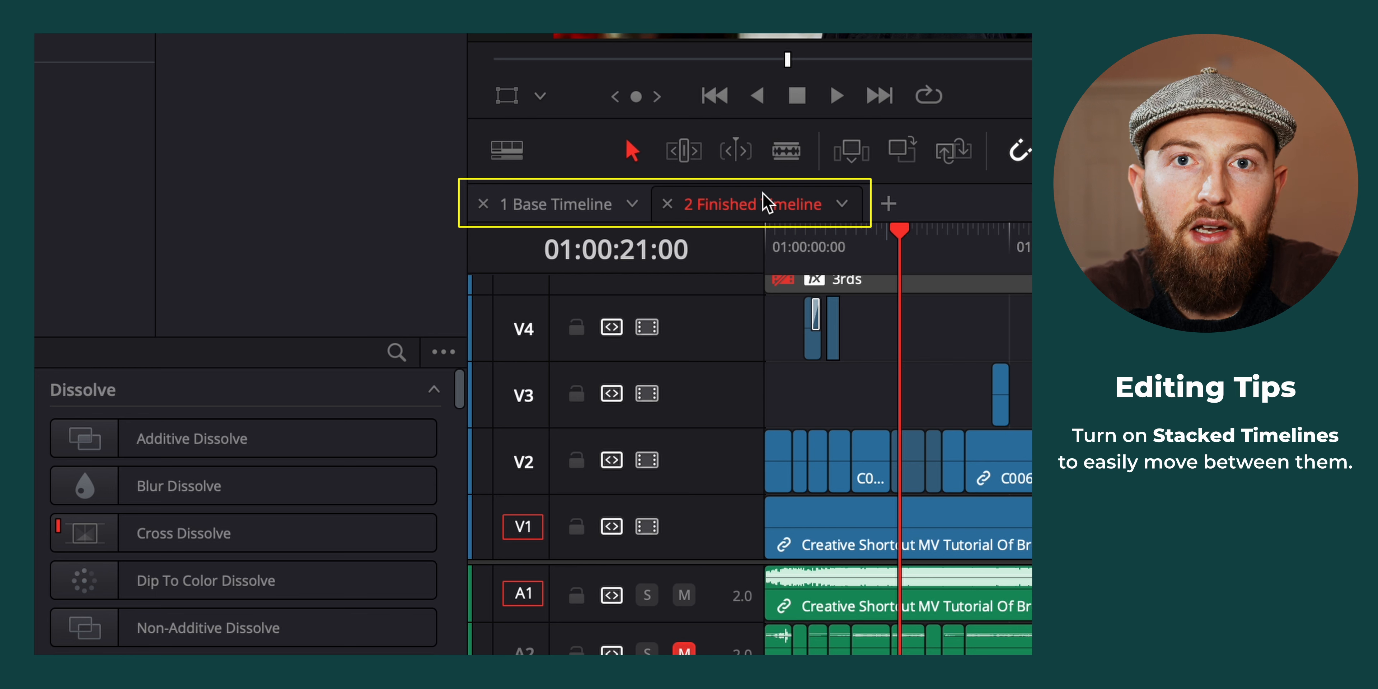
# Check the Stacked Timelines setting in the timeline view options
pyautogui.click(506, 154)
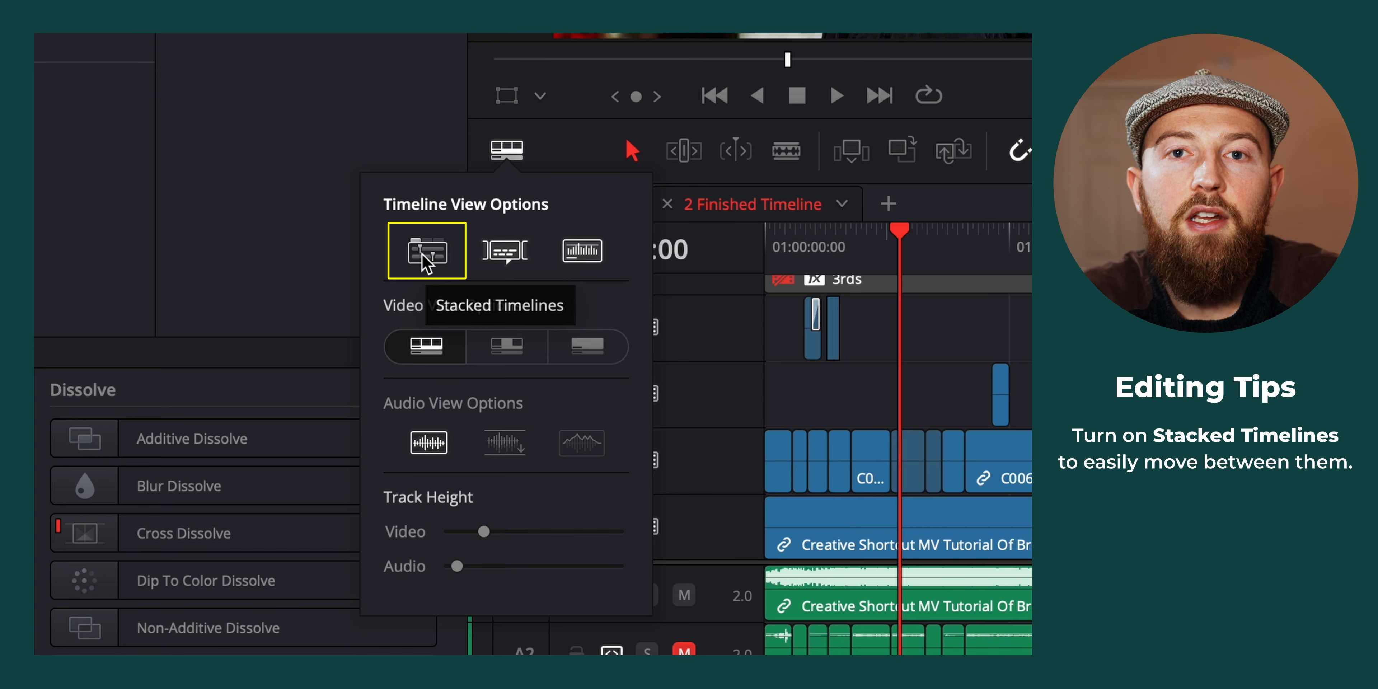
pyautogui.click(420, 130)
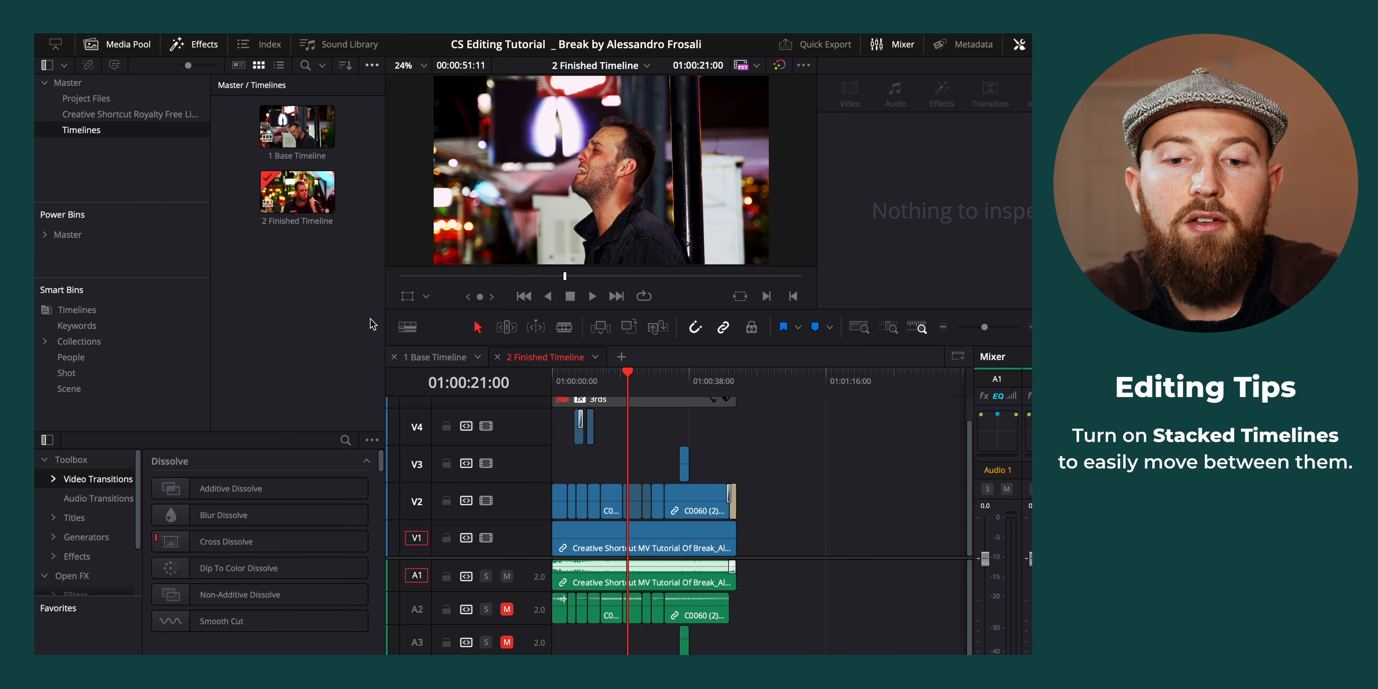
# Add an extra timeline tab, check which timelines it offers, and close the tab again
pyautogui.click(622, 356)
pyautogui.click(696, 357)
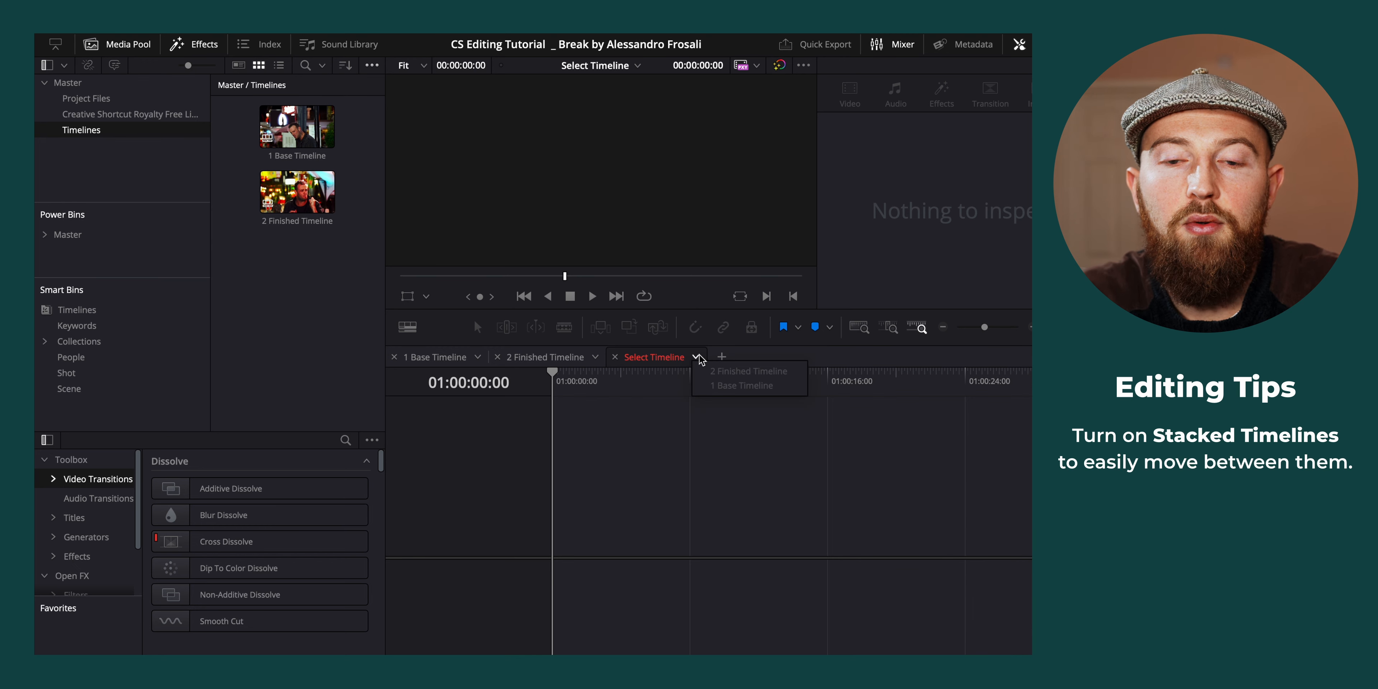
pyautogui.click(616, 357)
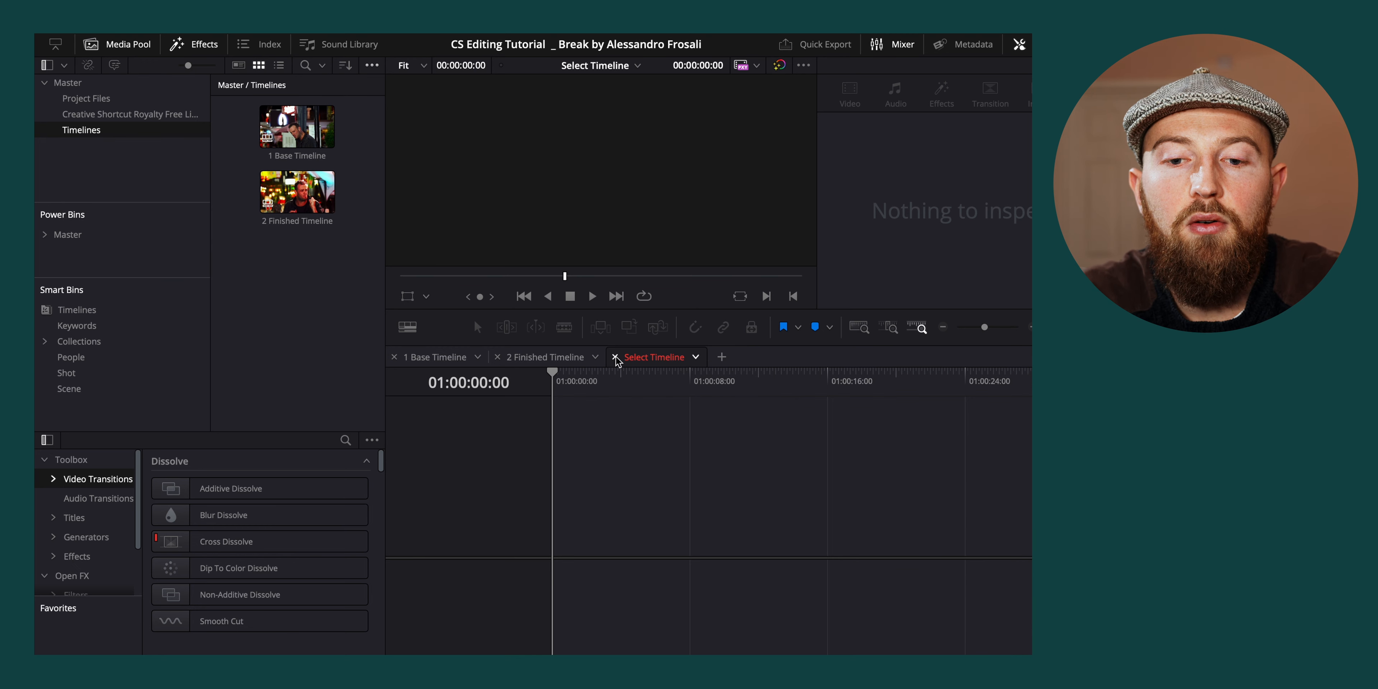
pyautogui.click(616, 358)
# Open 1 Base Timeline, and start a new timeline in the Timelines bin with Use Project Settings turned off
pyautogui.click(436, 357)
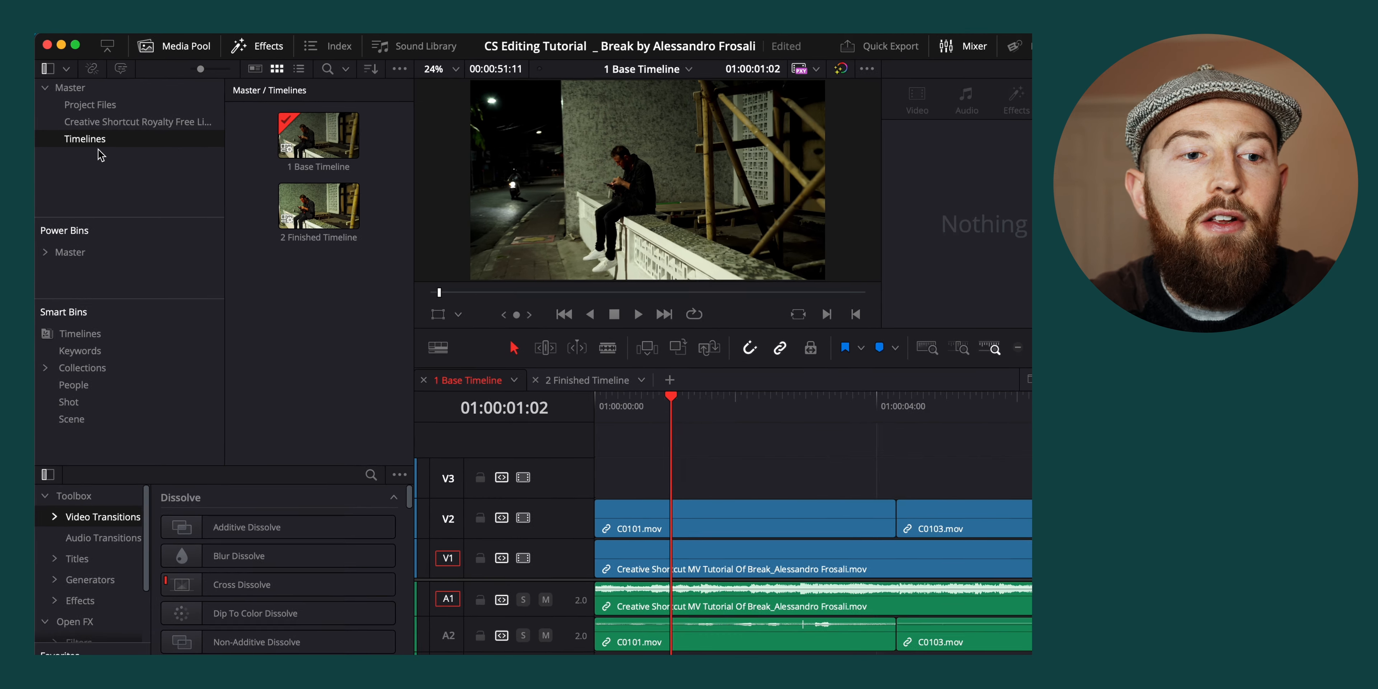
pyautogui.rightClick(354, 326)
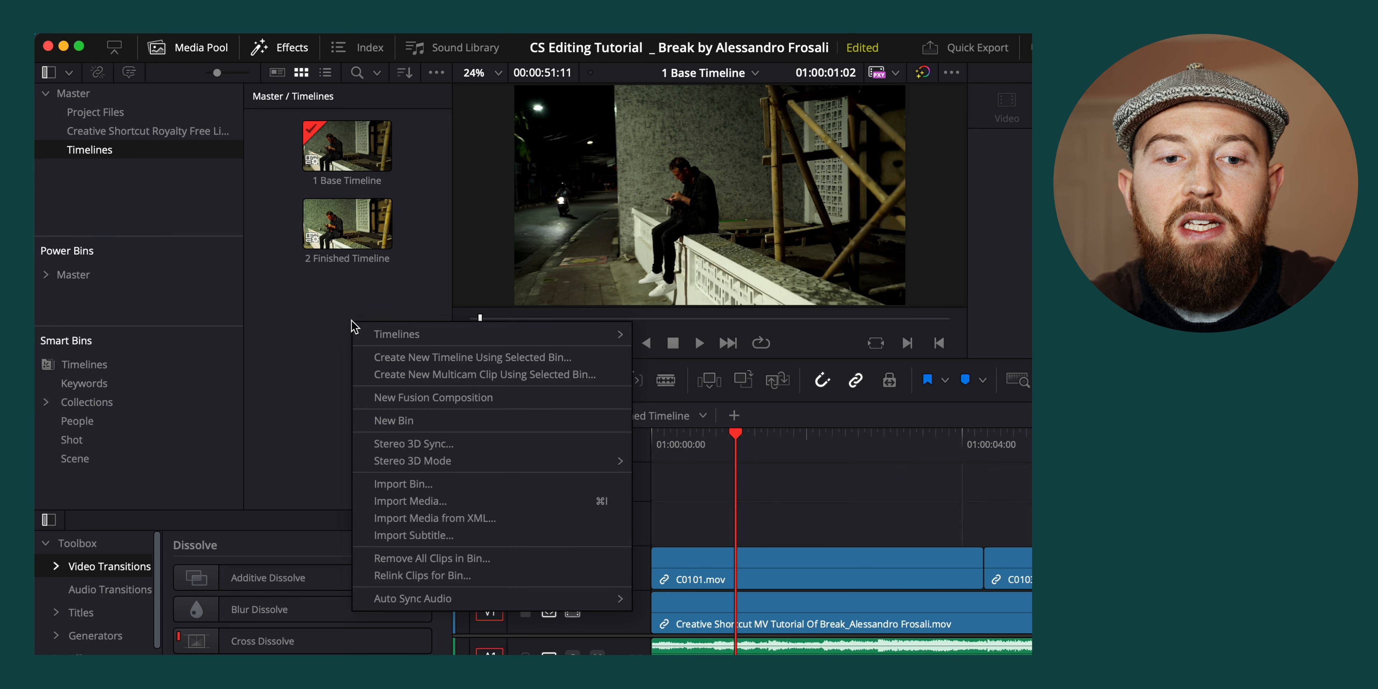
pyautogui.moveTo(420, 340)
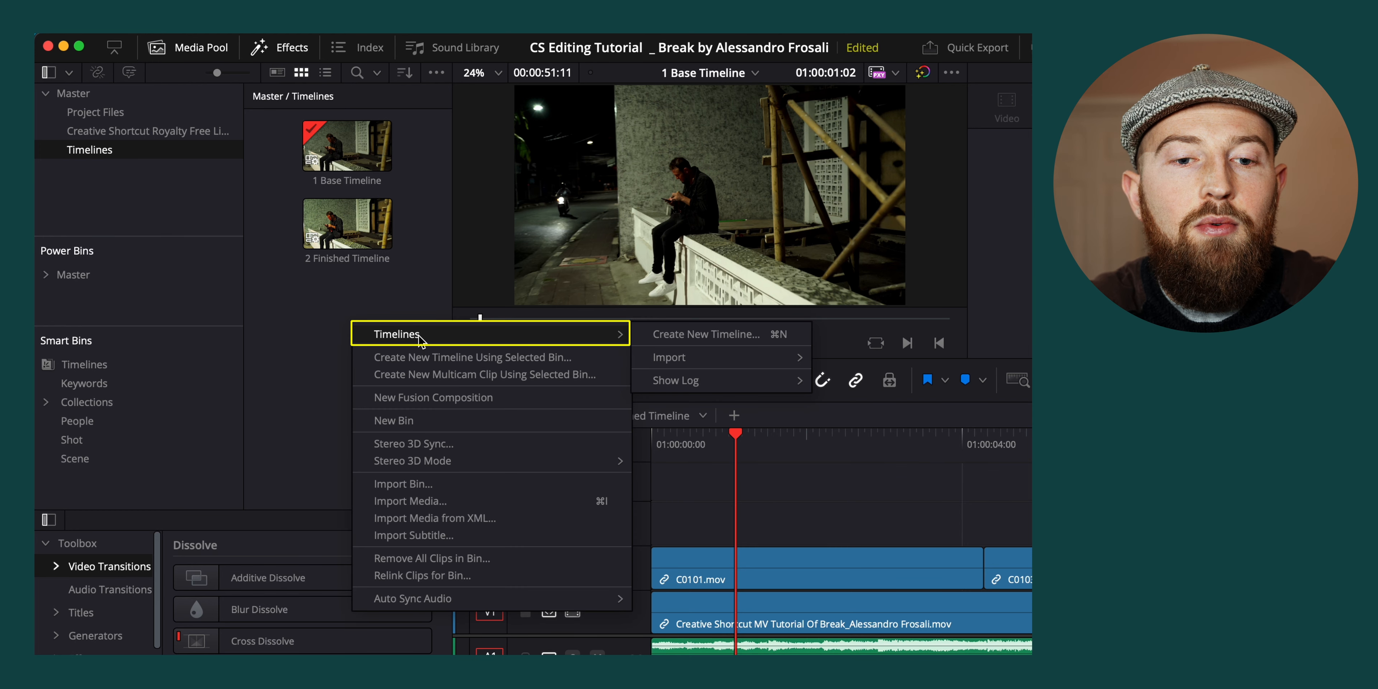
pyautogui.click(711, 331)
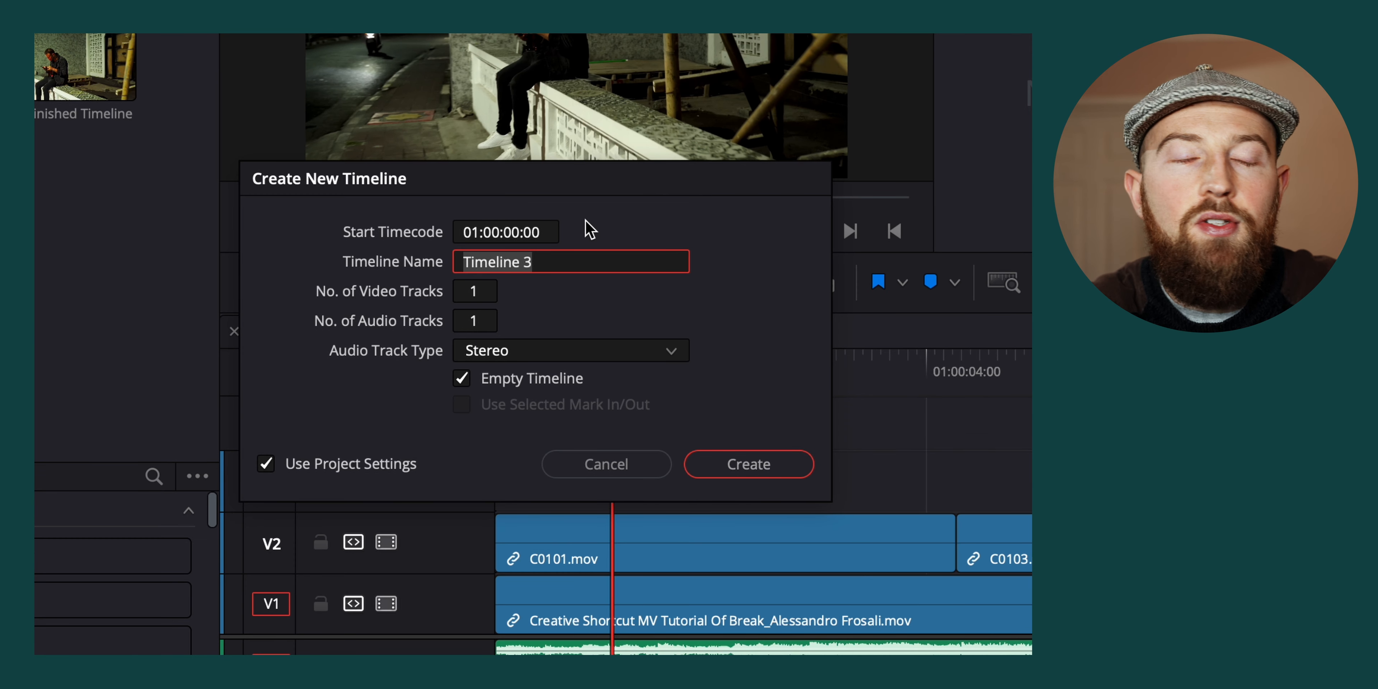
pyautogui.click(266, 465)
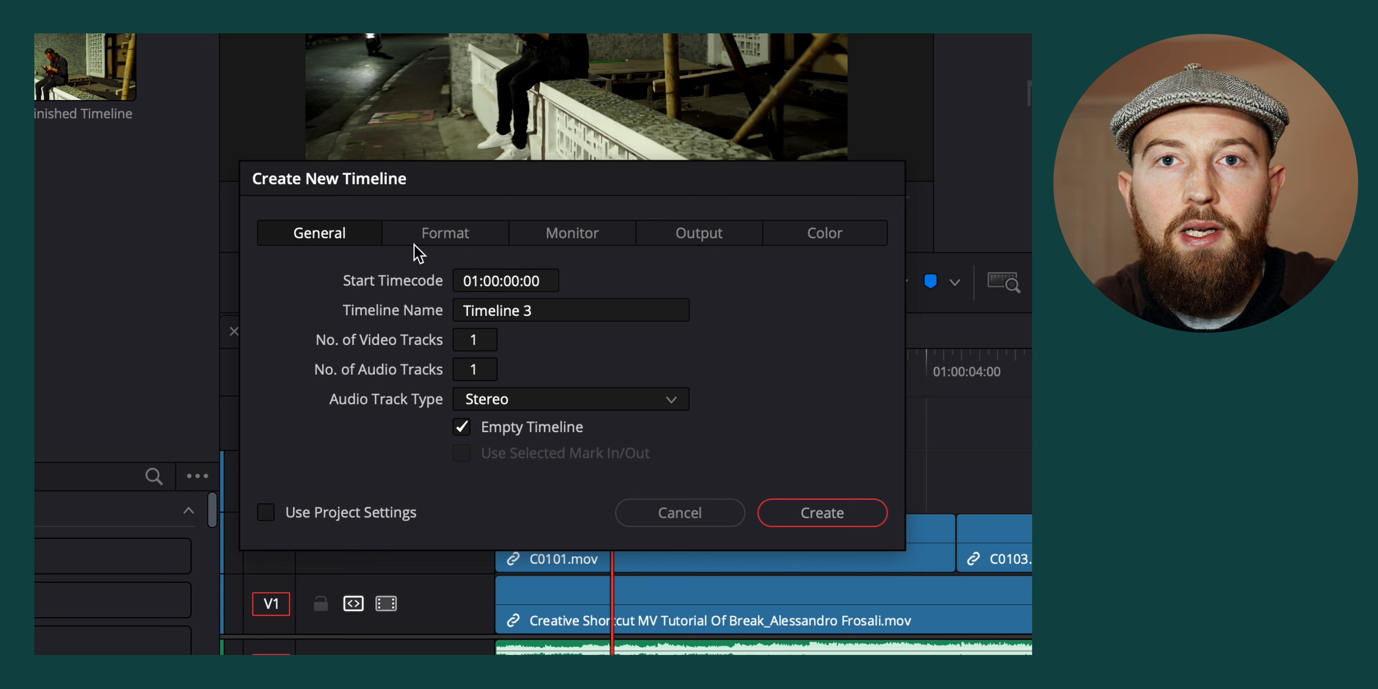
# Name the new timeline "Tutorial Timeline"
pyautogui.click(556, 312)
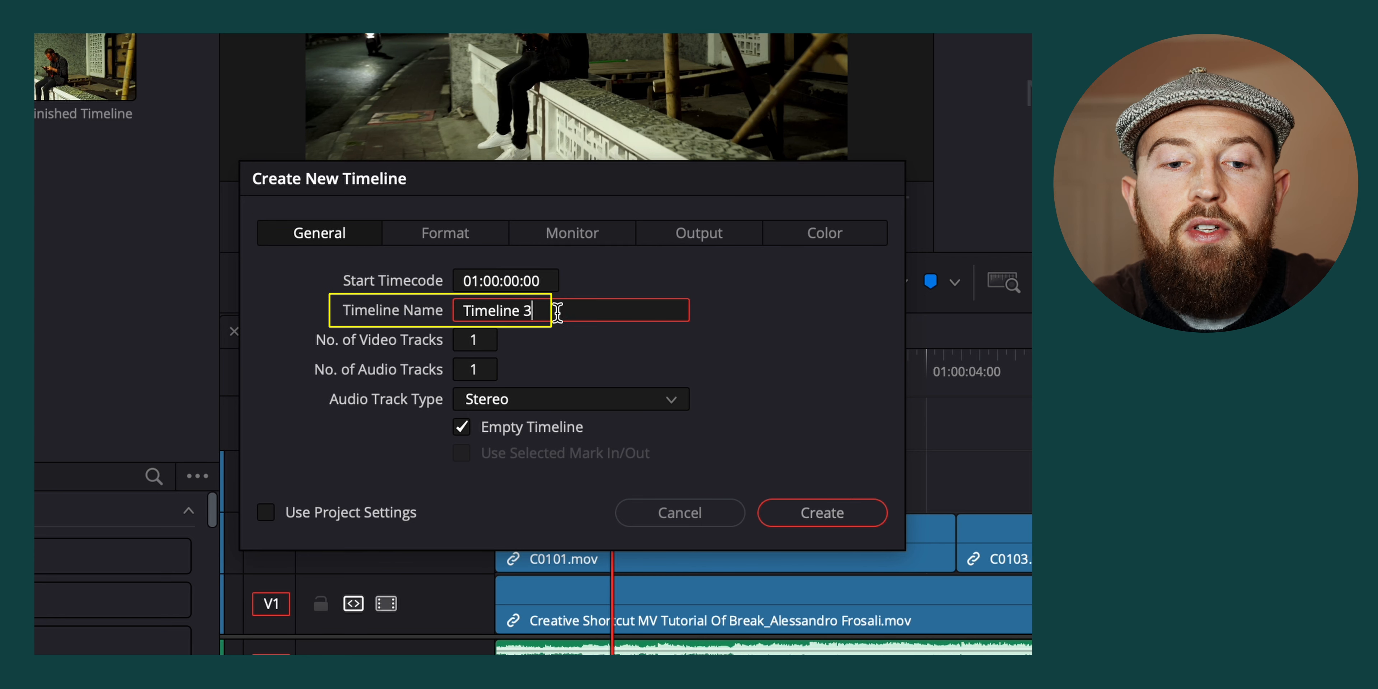
pyautogui.moveTo(556, 311); pyautogui.dragTo(462, 311)
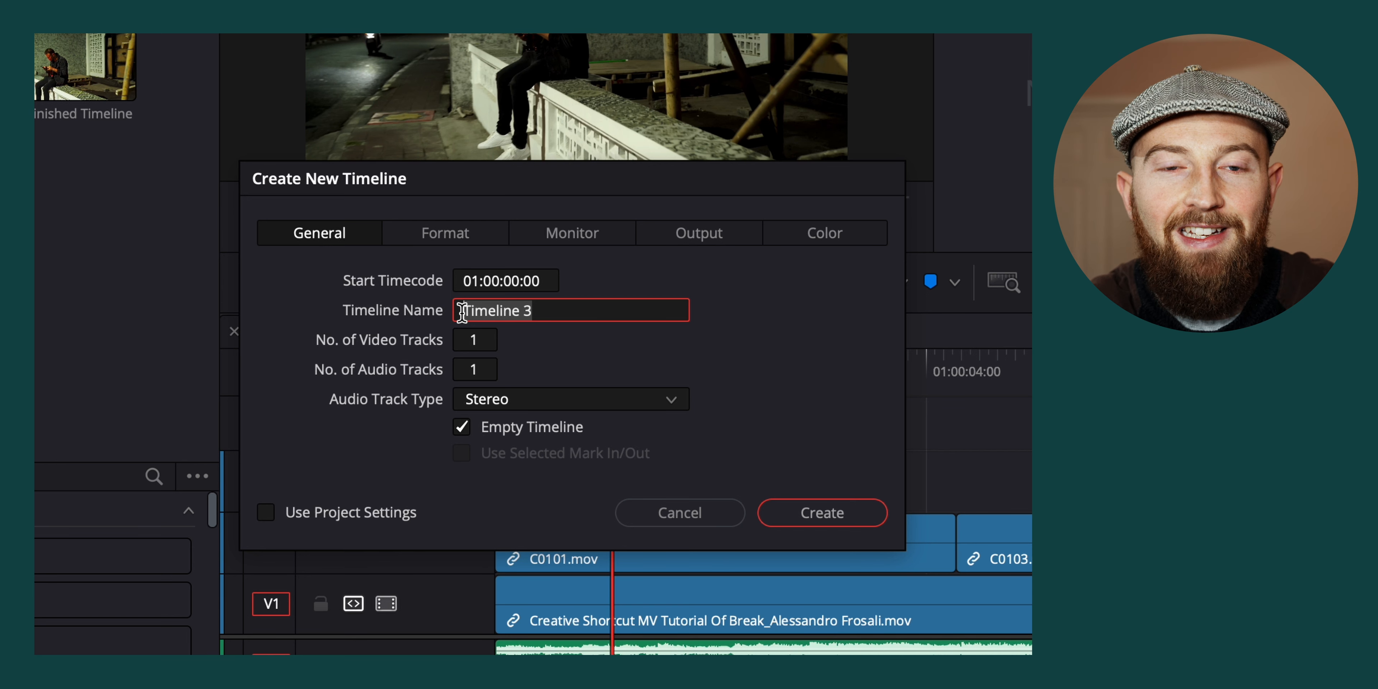
pyautogui.write('T')
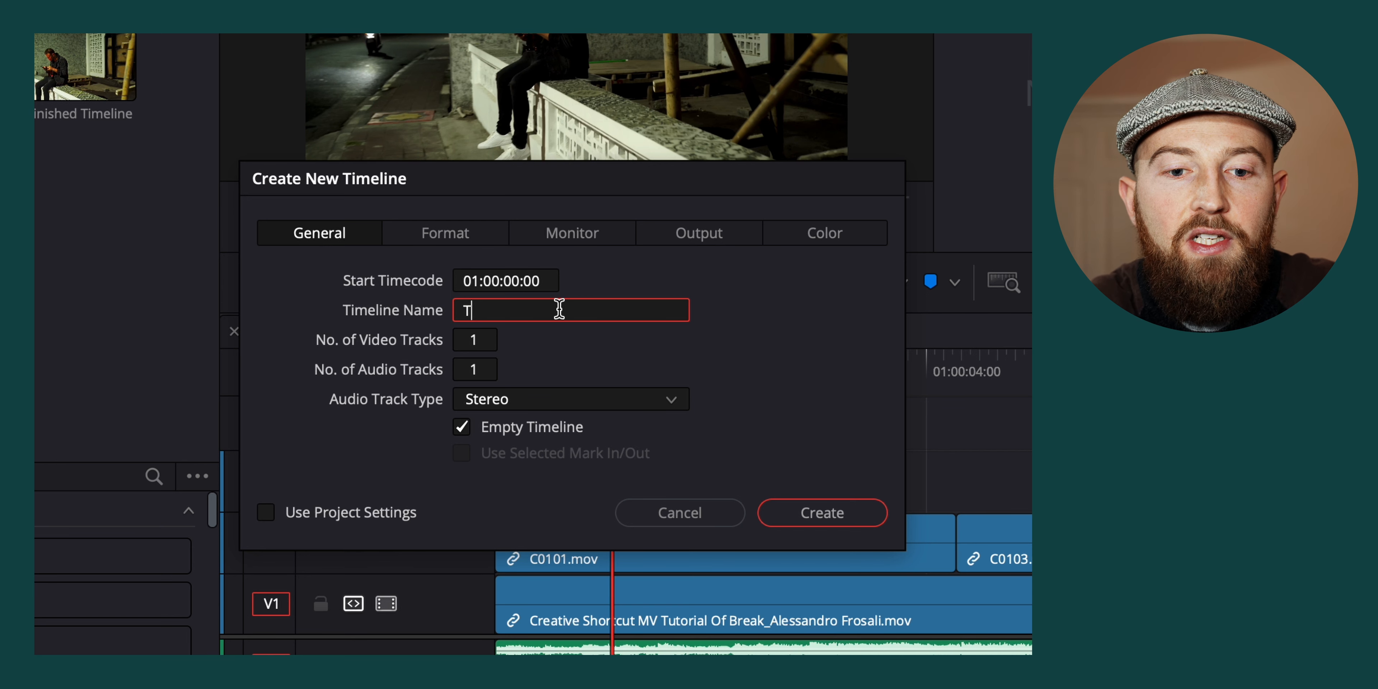
pyautogui.write('utorial Timeline')
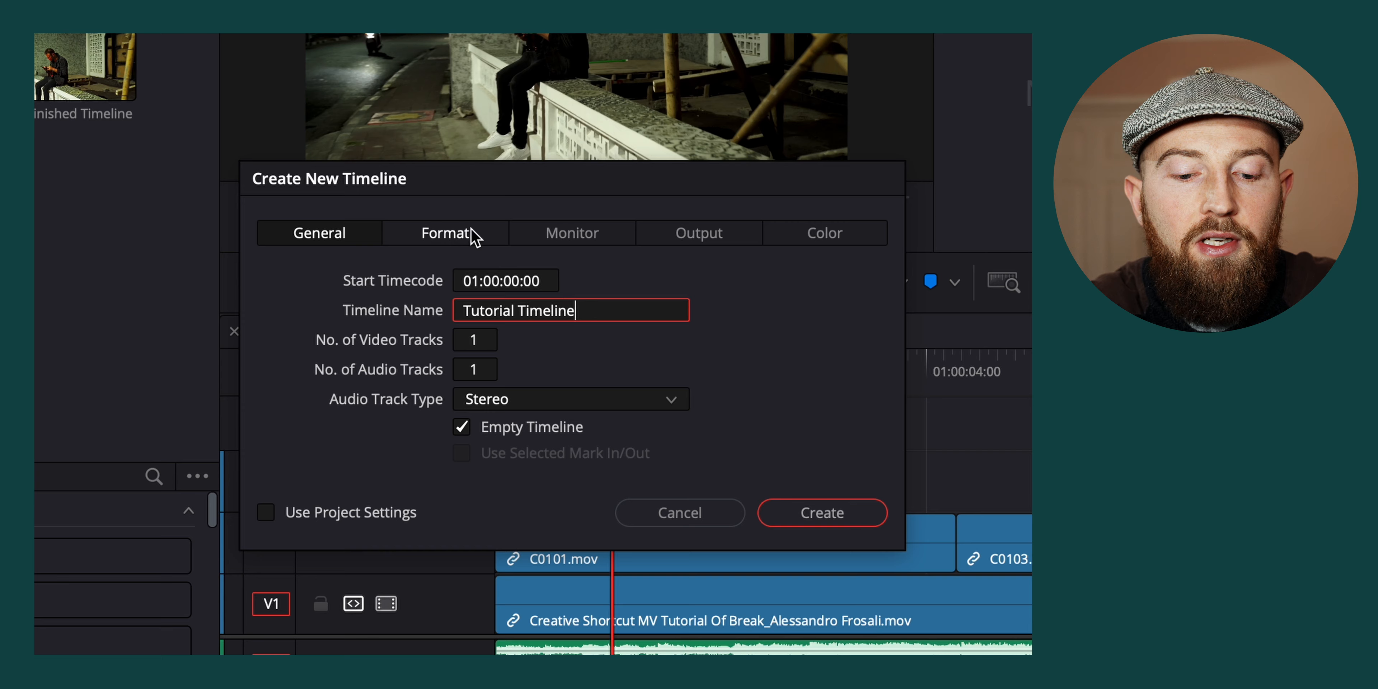
# Set the new timeline's resolution to 3840 x 2160 Ultra HD in its format settings
pyautogui.click(471, 233)
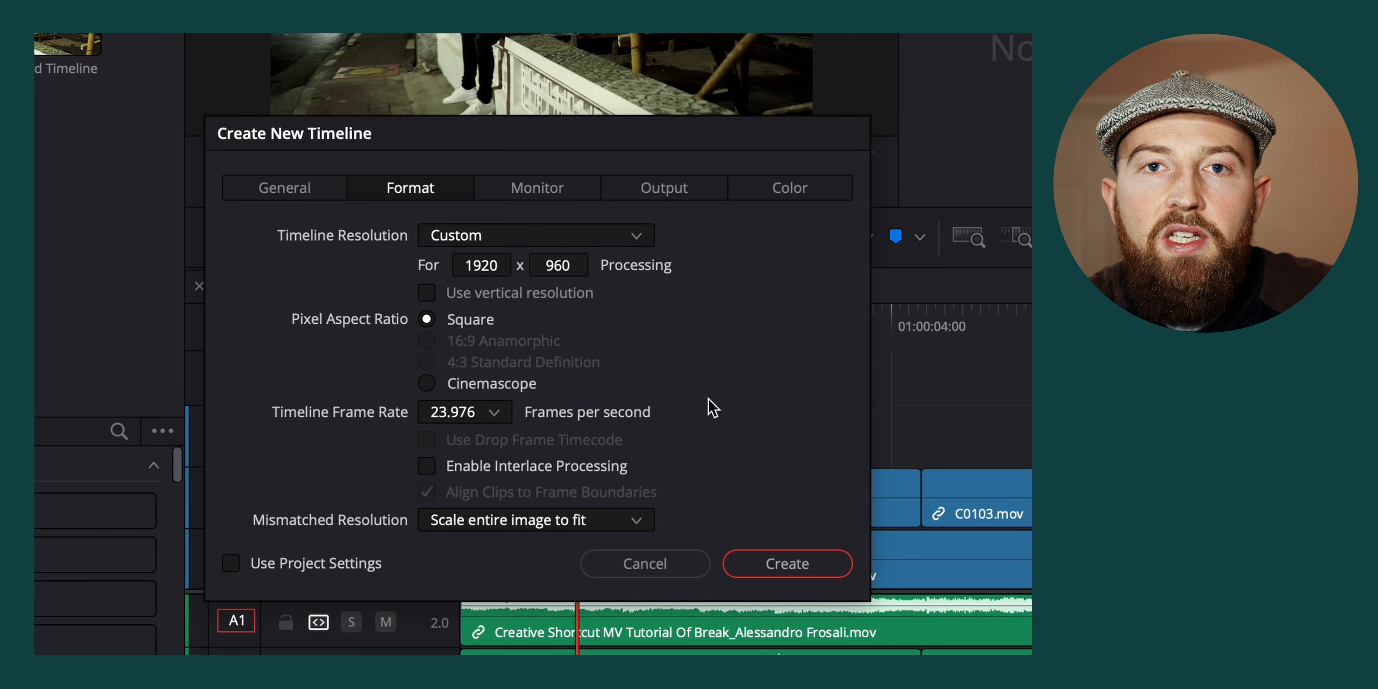
pyautogui.click(641, 243)
pyautogui.scroll(-1, 554, 432)
pyautogui.scroll(-7, 555, 432)
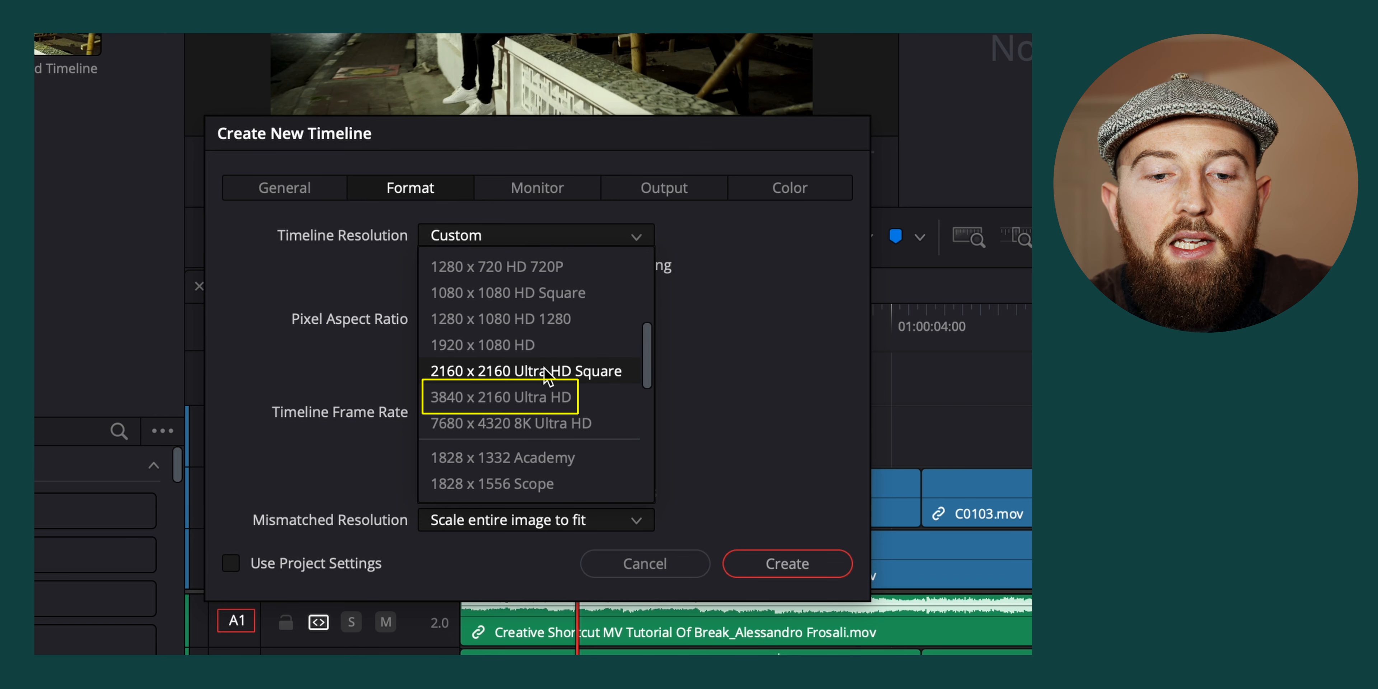
pyautogui.click(545, 396)
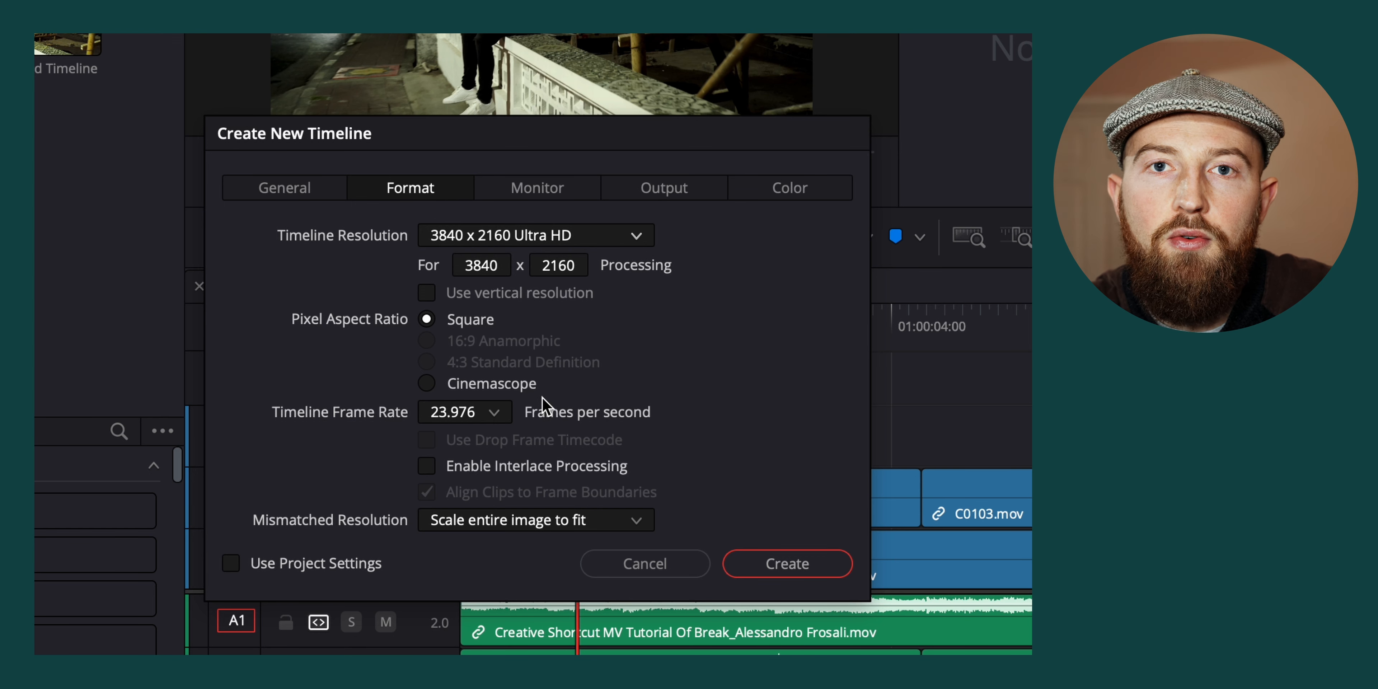
# Try the vertical resolution option for the new timeline and turn it off again
pyautogui.click(428, 294)
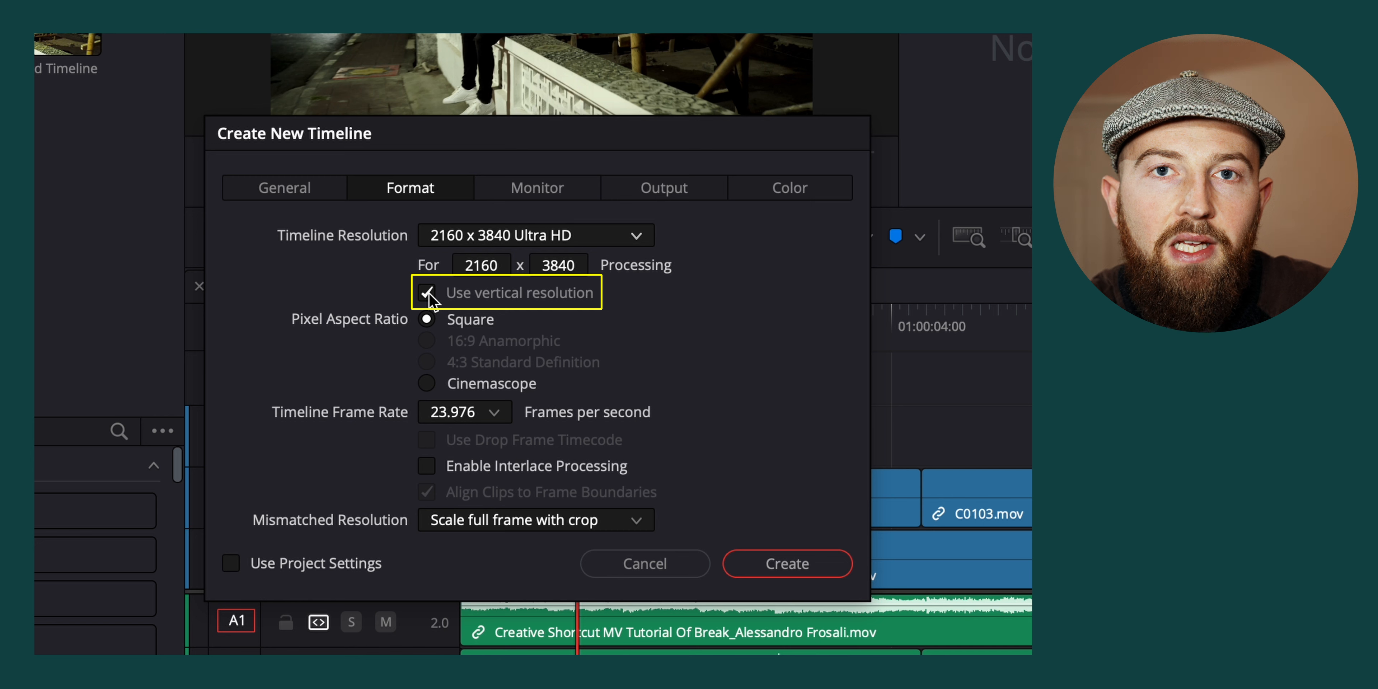
pyautogui.click(428, 294)
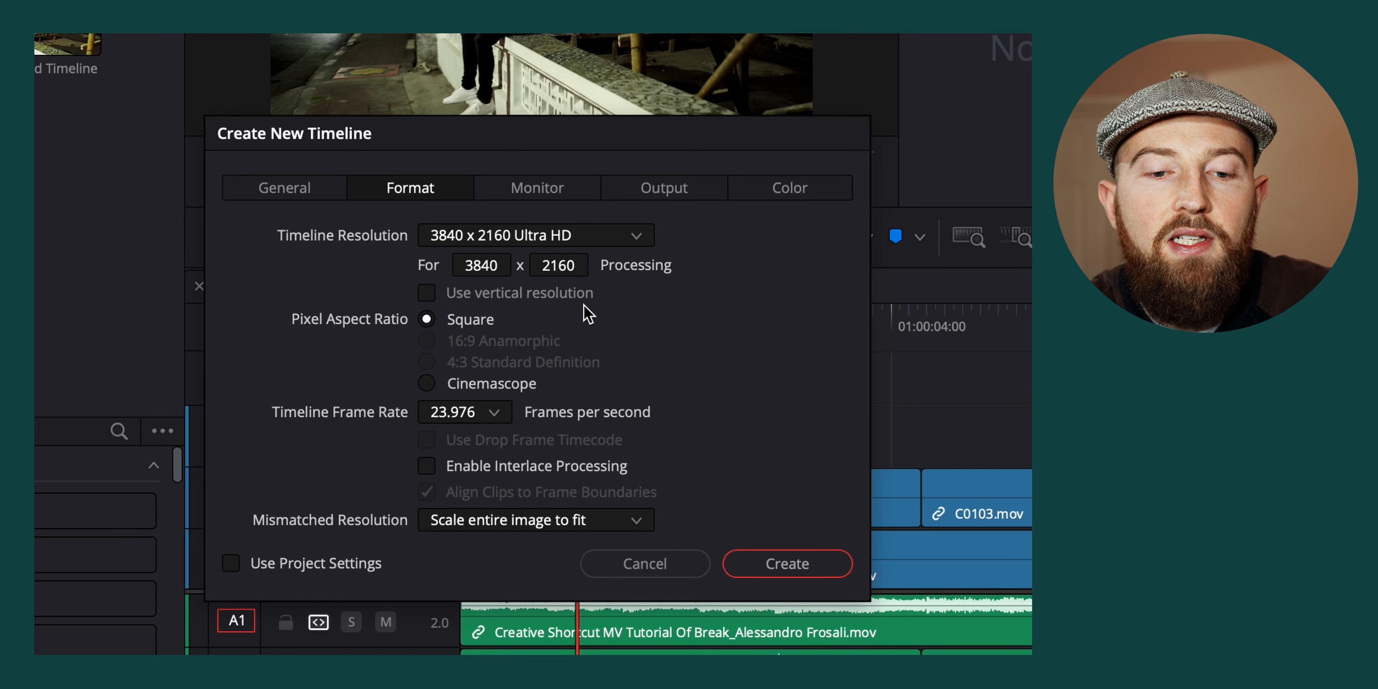
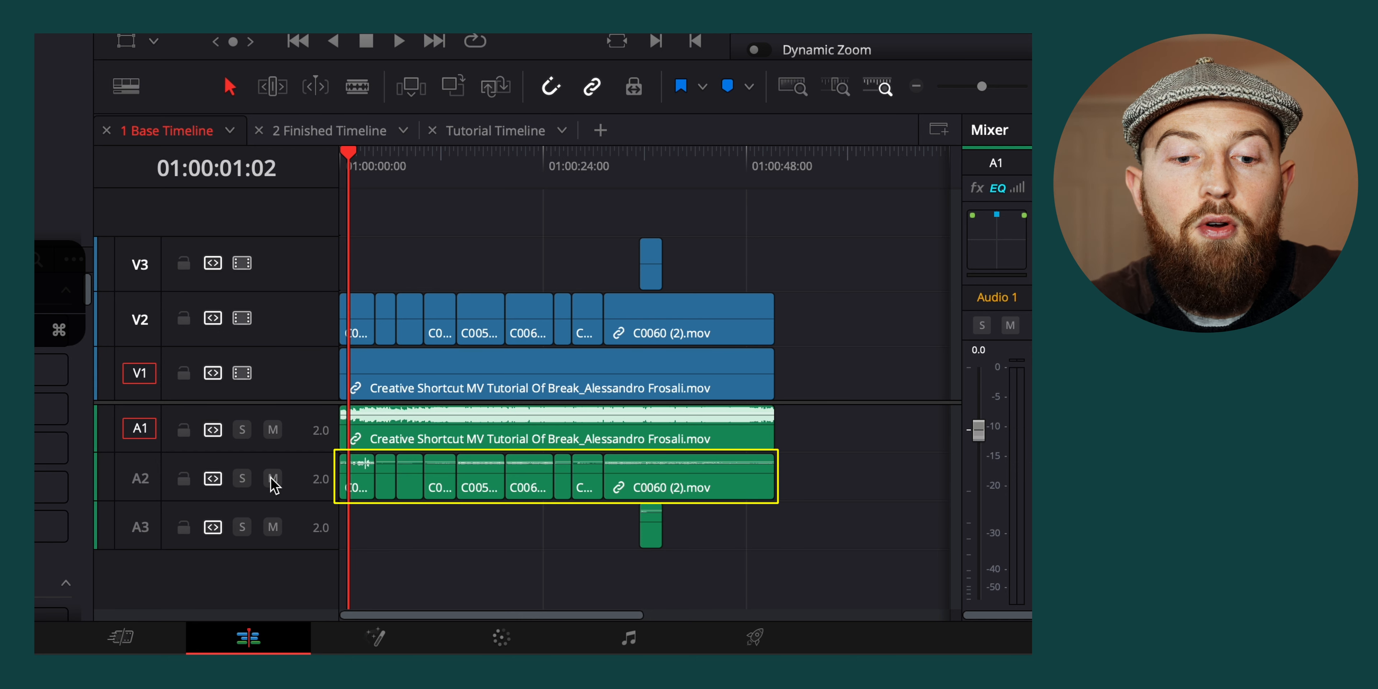
# Mute audio tracks A2 and A3 in 1 Base Timeline
pyautogui.click(356, 323)
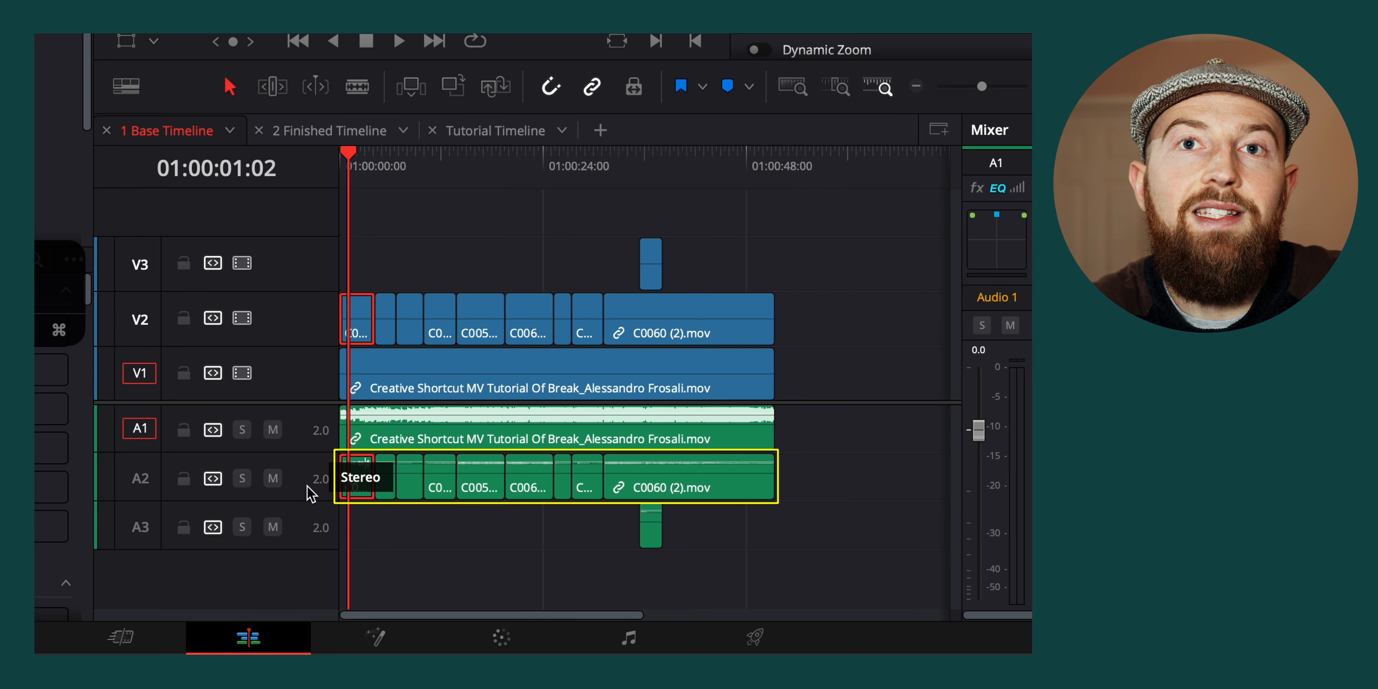
pyautogui.click(273, 478)
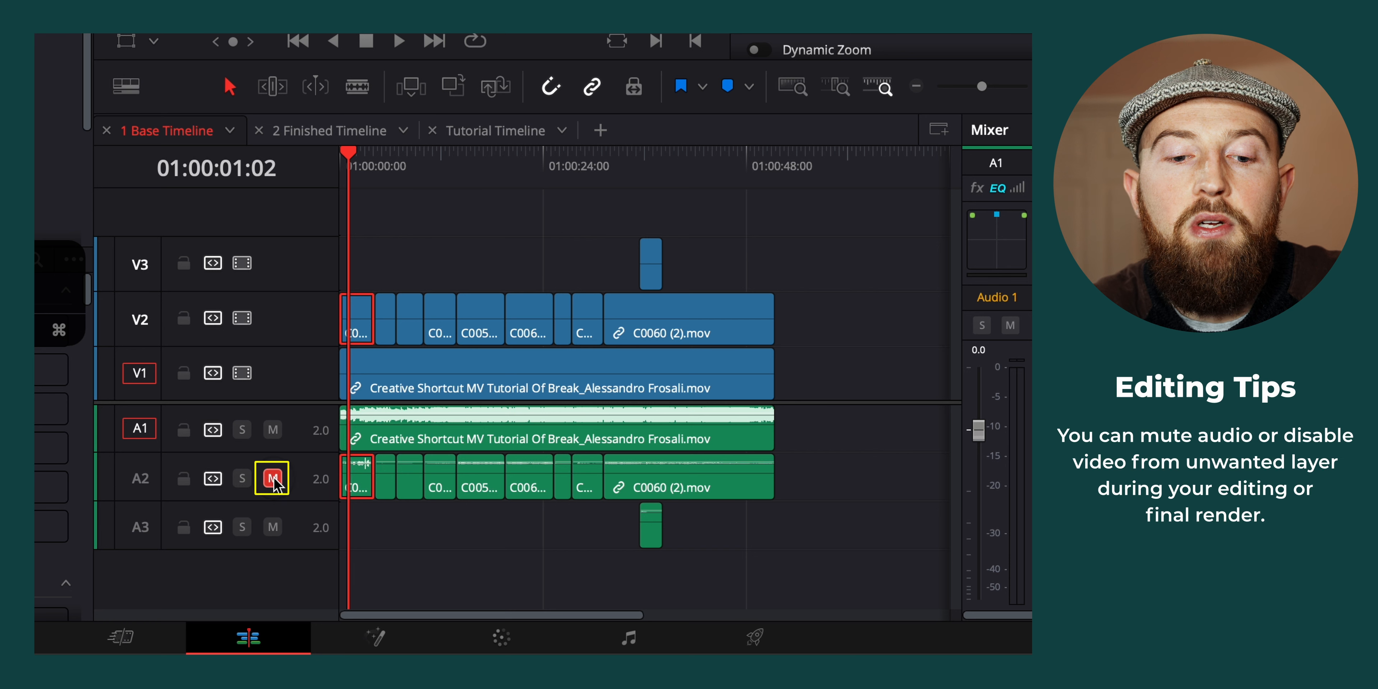
pyautogui.click(273, 527)
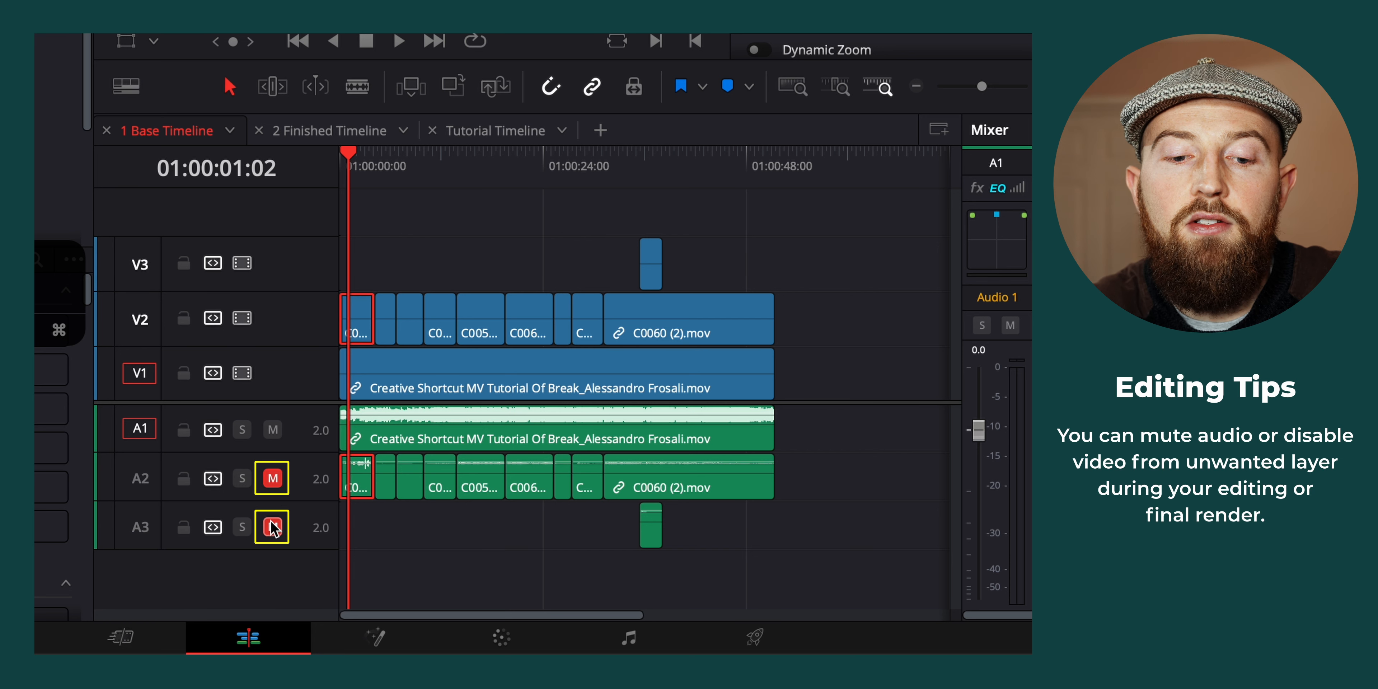
# Try disabling video track V2 and enable it again
pyautogui.click(436, 426)
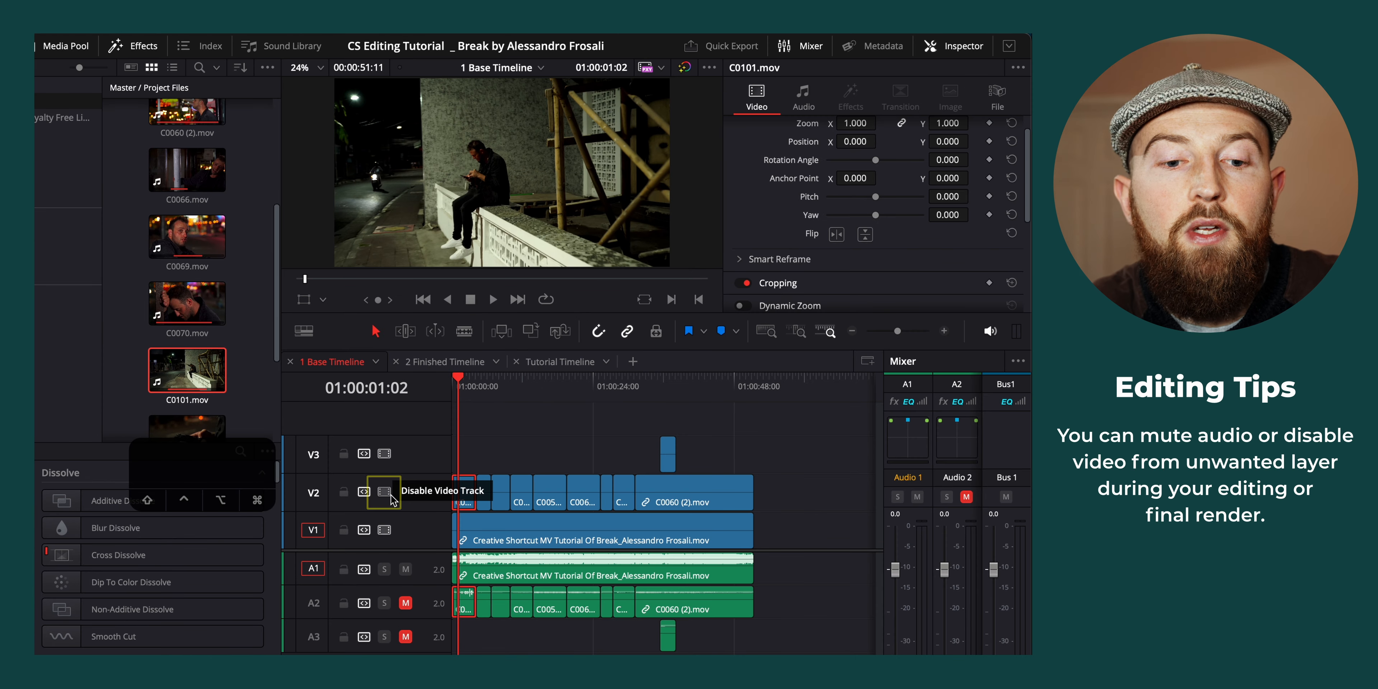
pyautogui.click(243, 320)
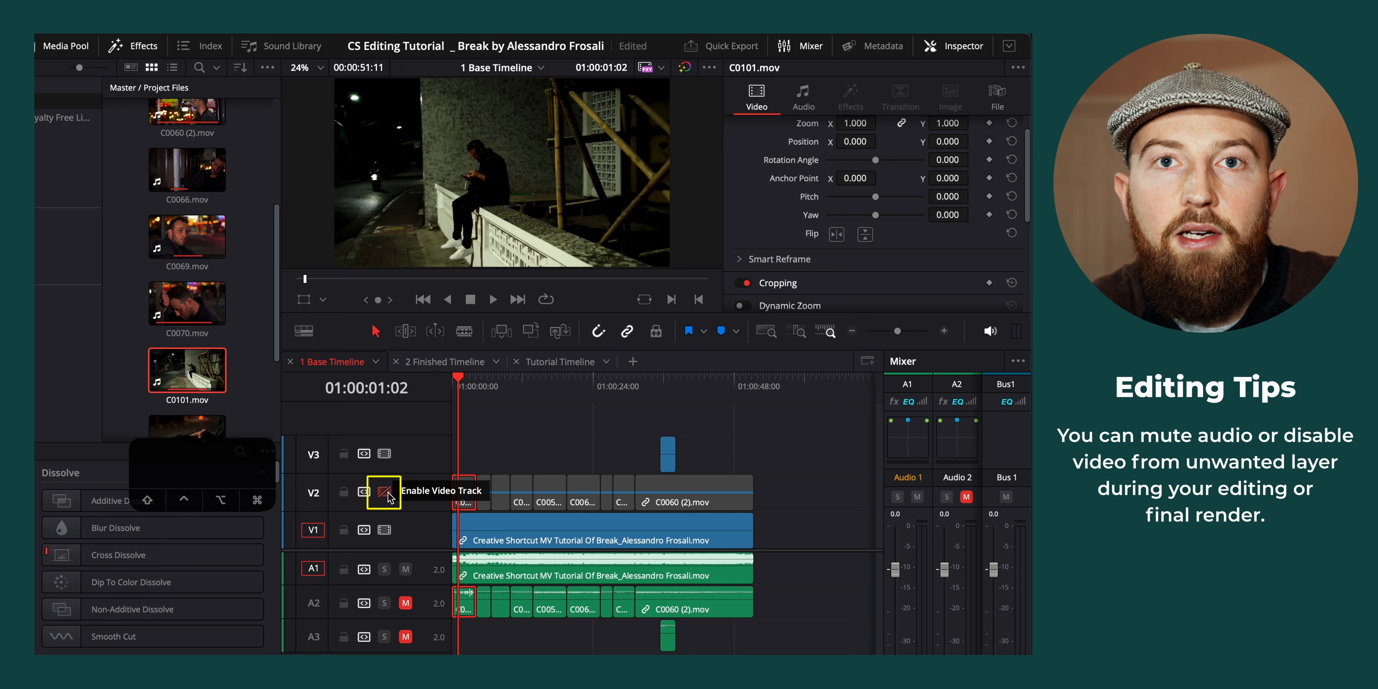
pyautogui.click(386, 493)
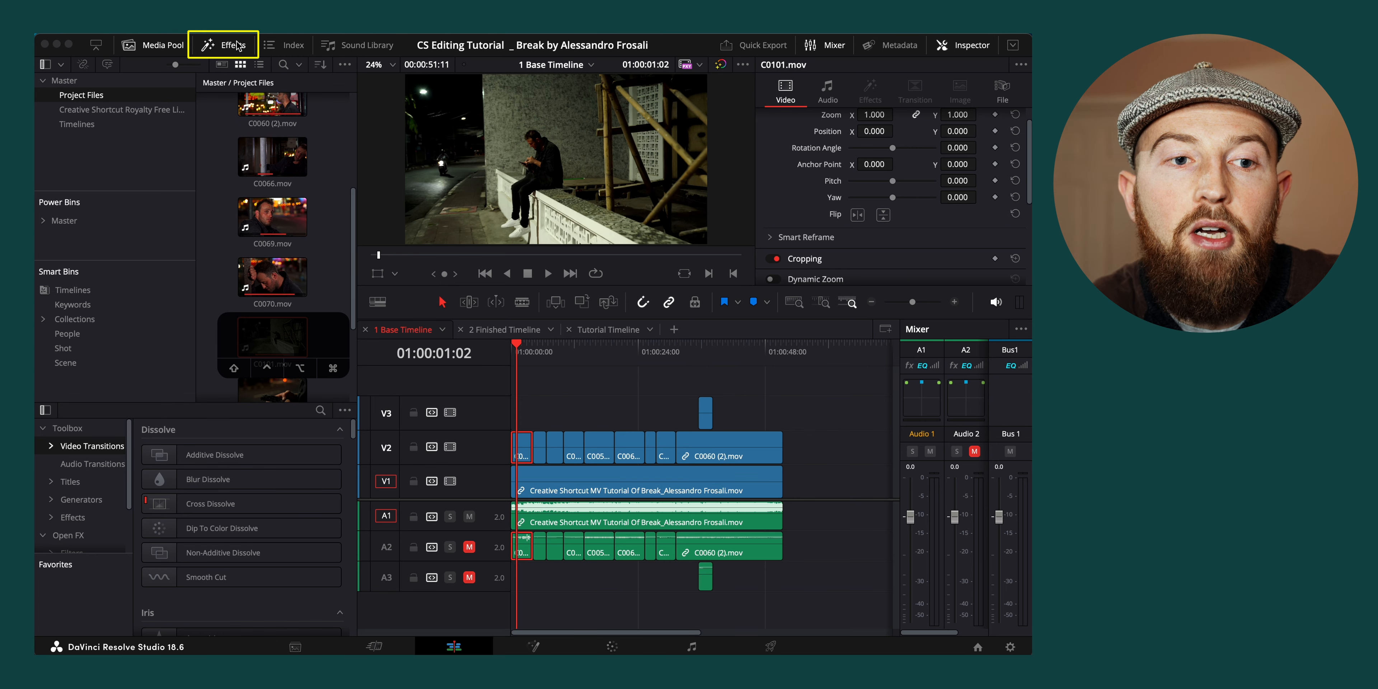
# Find the Adjustment Clip effect, add it above all clips on a new track V4, and extend it to the end of the edit
pyautogui.click(320, 410)
pyautogui.write('adj')
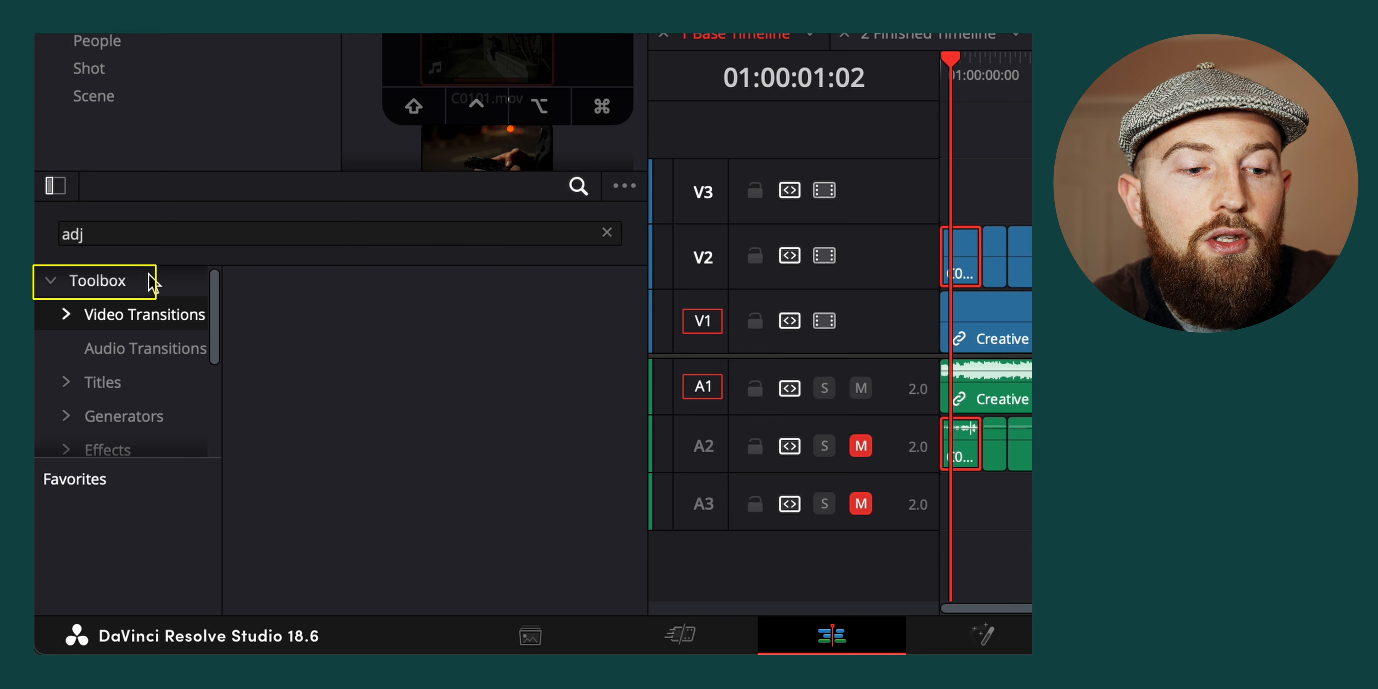
pyautogui.click(148, 283)
pyautogui.moveTo(490, 335); pyautogui.dragTo(951, 328)
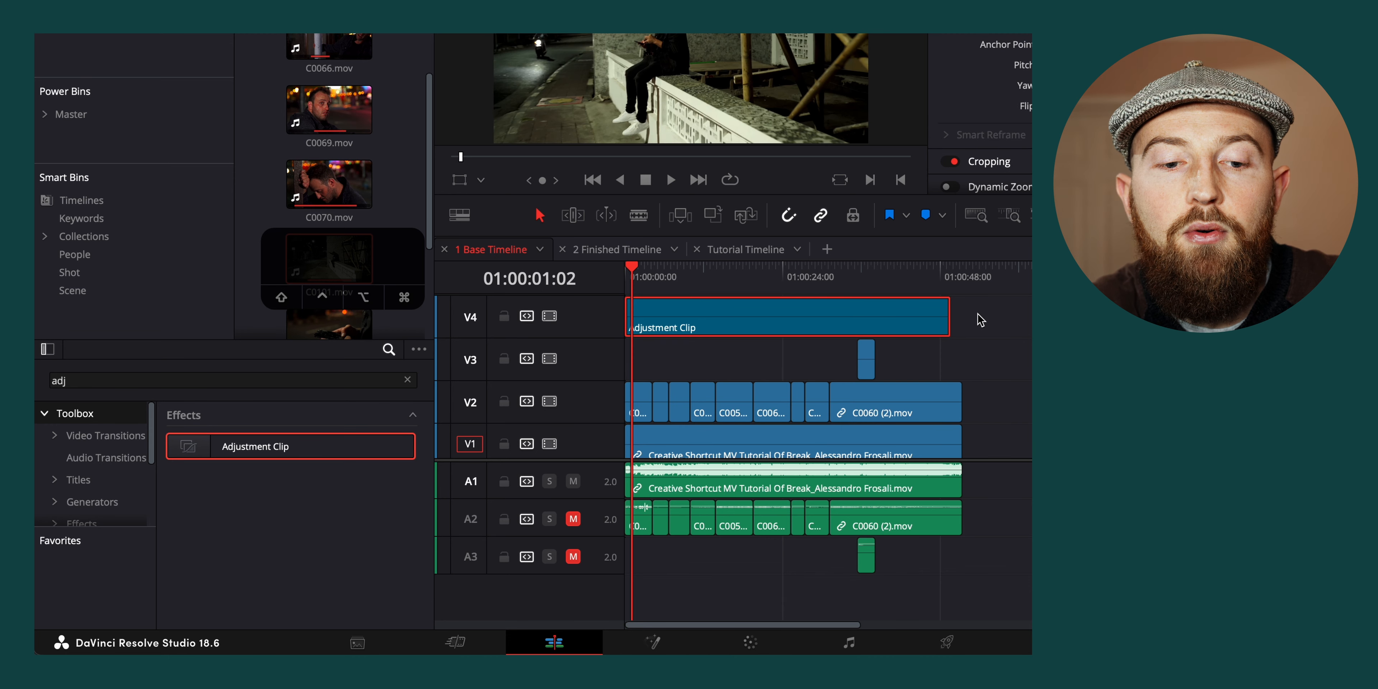
pyautogui.moveTo(950, 321); pyautogui.dragTo(962, 321)
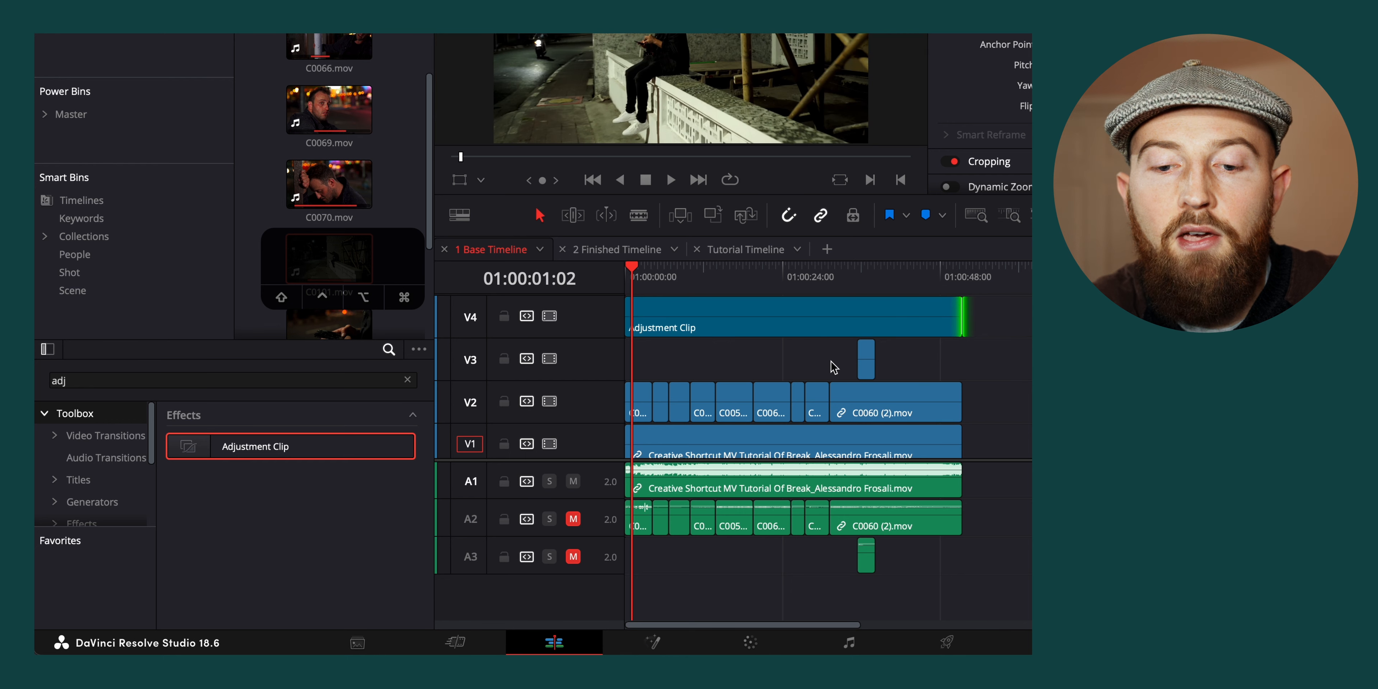
# Apply the Resolve FX Grid effect to the adjustment clip on V4 and set Row Cells and Column Cells to 3
pyautogui.click(809, 330)
pyautogui.click(112, 381)
pyautogui.press('BackSpace')
pyautogui.press('BackSpace')
pyautogui.press('BackSpace')
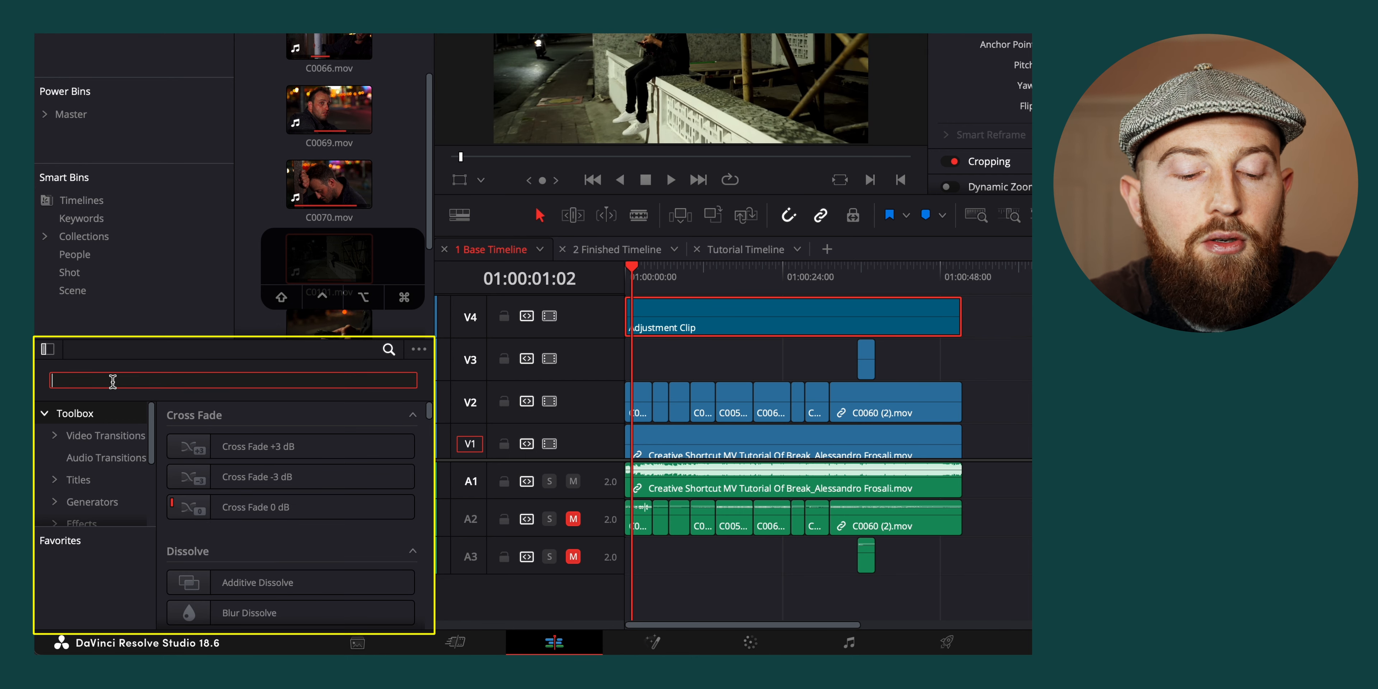
pyautogui.write('gri')
pyautogui.scroll(-2, 80, 489)
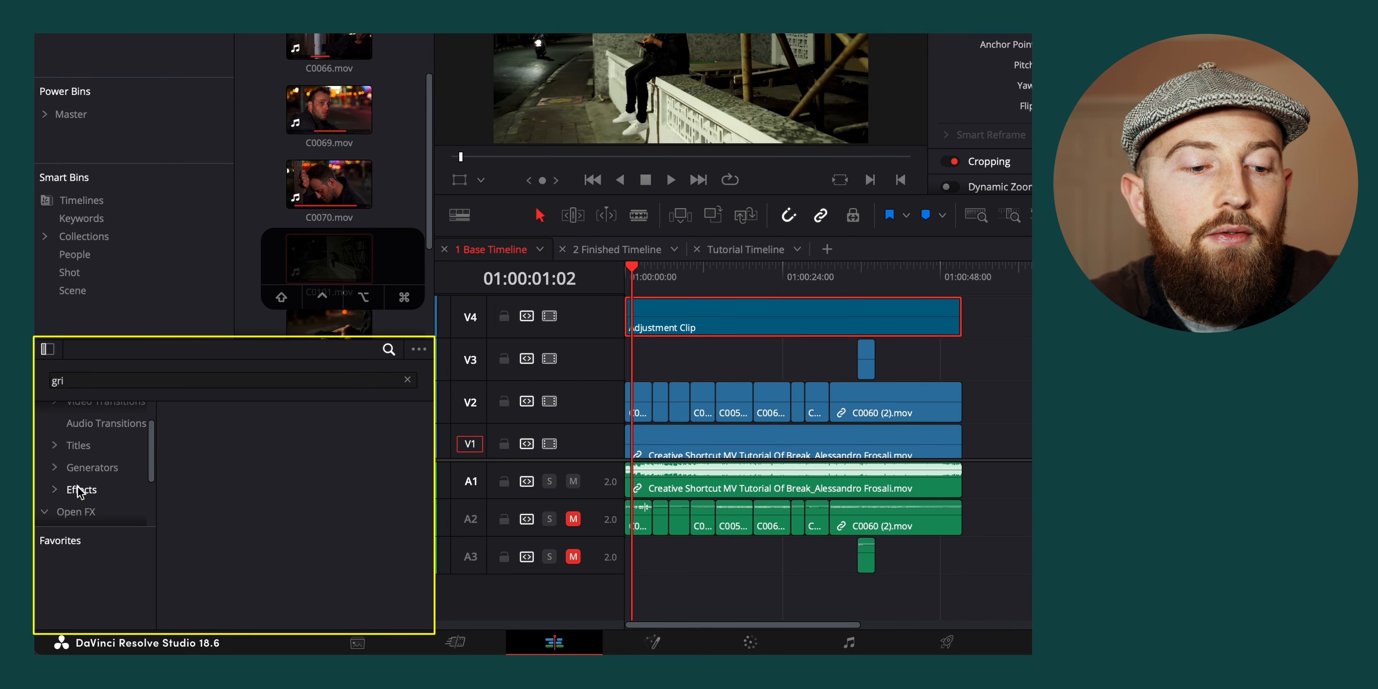
pyautogui.click(76, 505)
pyautogui.moveTo(235, 443); pyautogui.dragTo(693, 315)
pyautogui.moveTo(692, 309); pyautogui.dragTo(694, 310)
pyautogui.moveTo(825, 199); pyautogui.dragTo(808, 219)
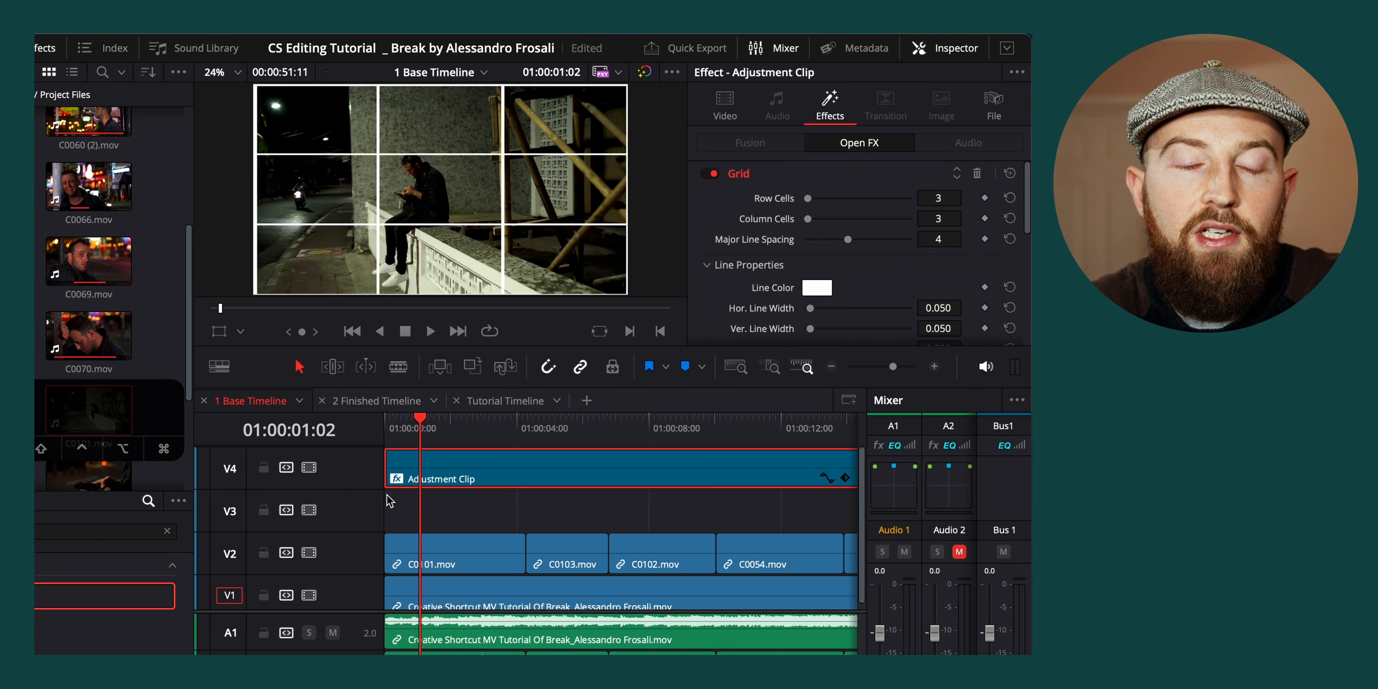
# At 01:00:03:14, turn track V4 off and on again to compare the frame with and without the grid
pyautogui.moveTo(421, 428); pyautogui.dragTo(501, 469)
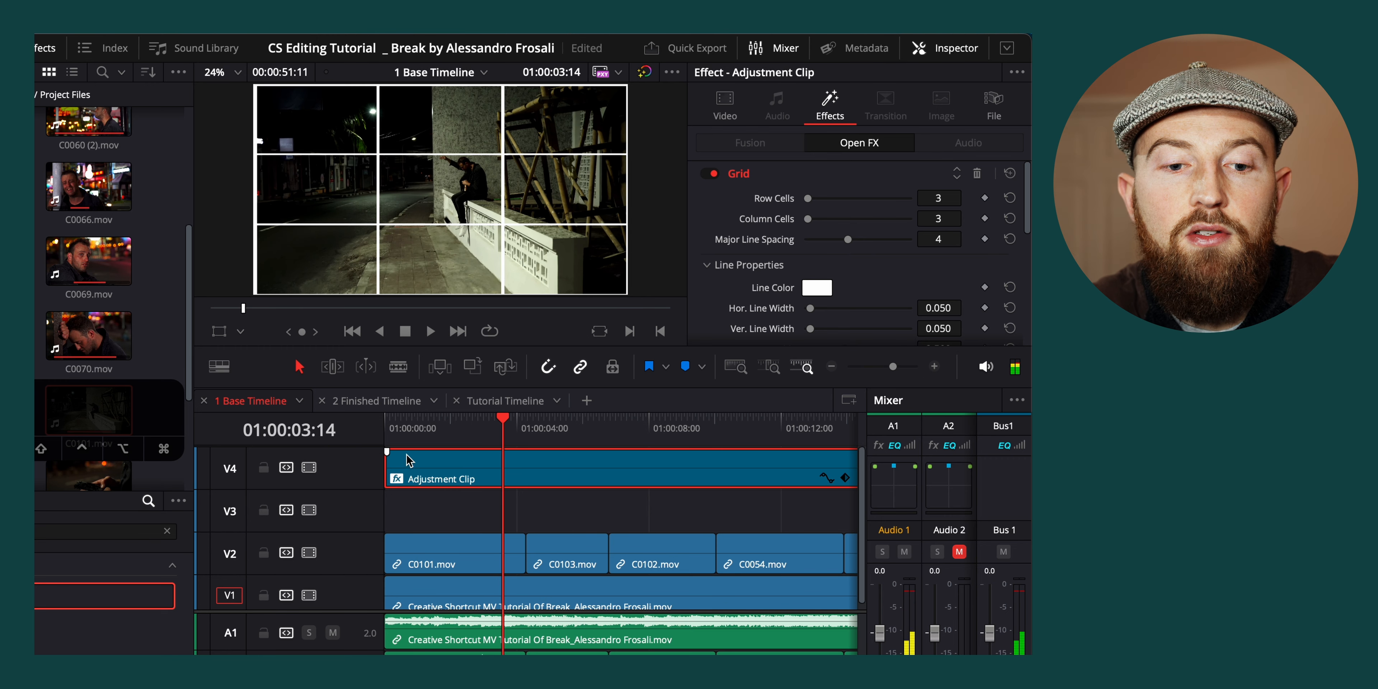
pyautogui.click(309, 468)
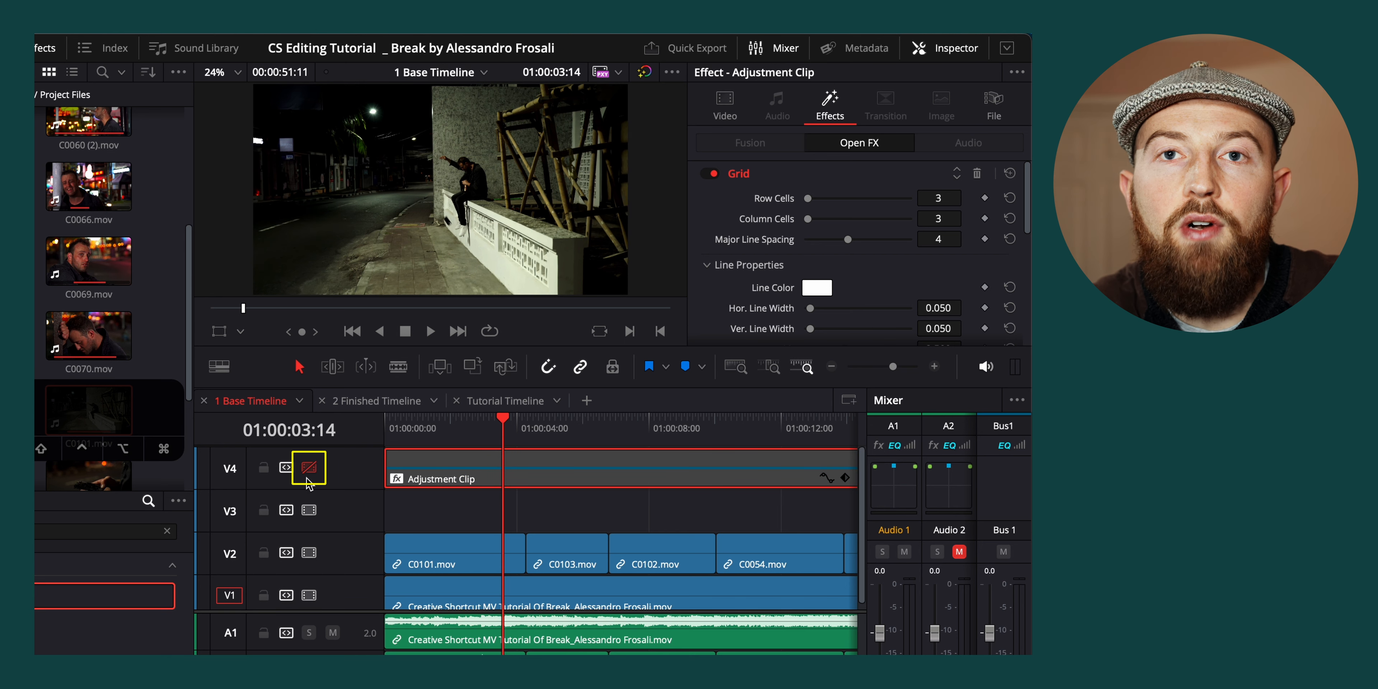
pyautogui.click(310, 468)
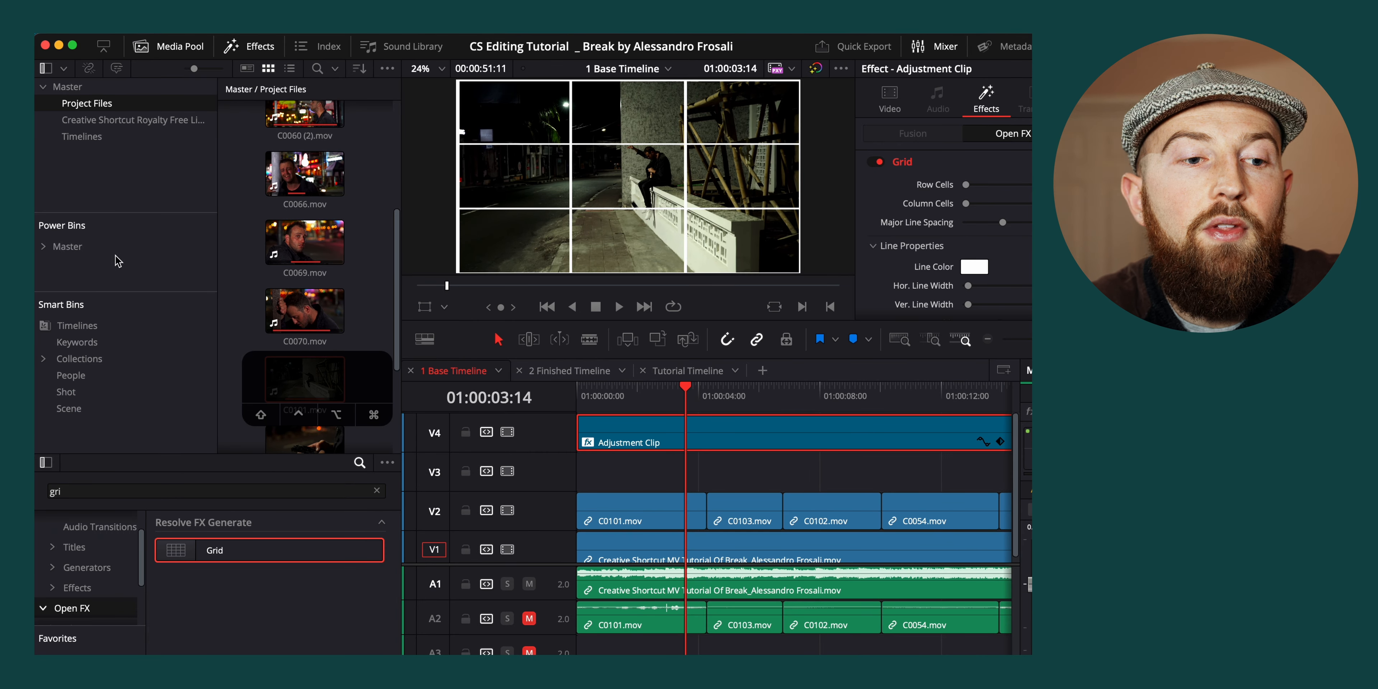
# Save the grid adjustment clip to the Master power bin and rename it "Rule of 3rds"
pyautogui.click(77, 248)
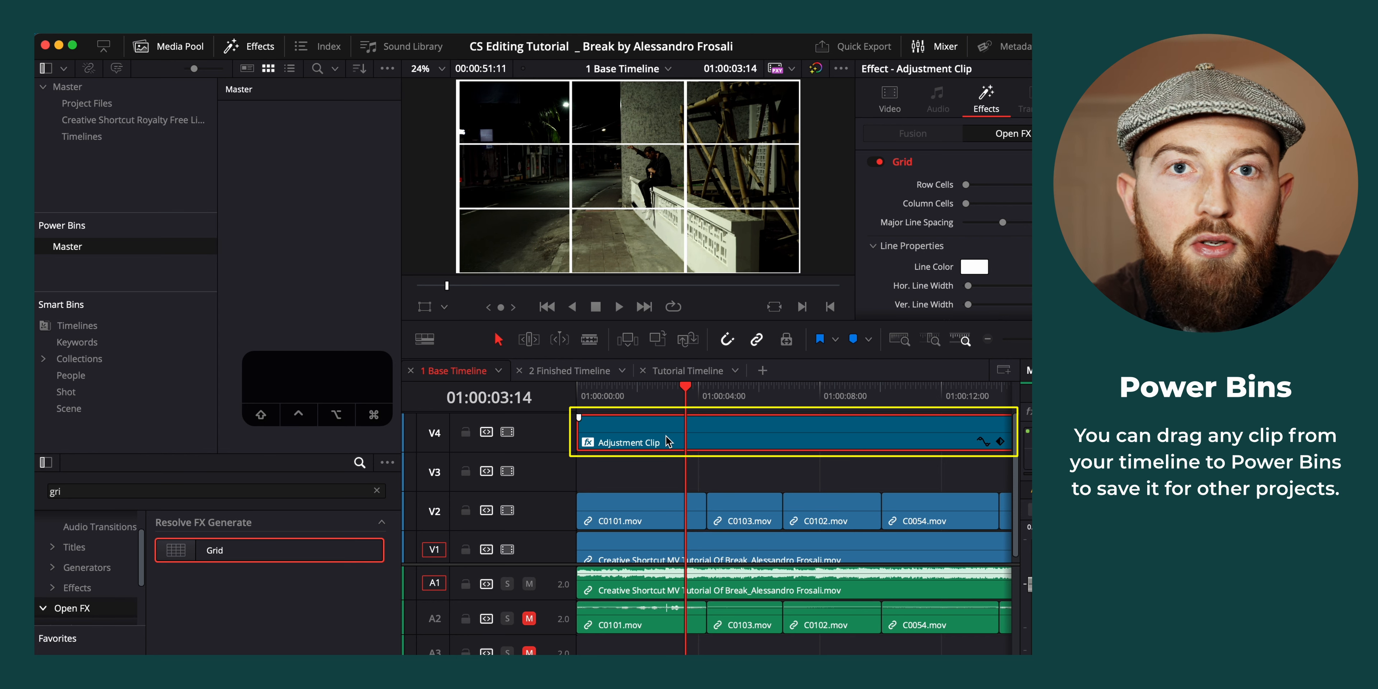
pyautogui.moveTo(668, 441); pyautogui.dragTo(326, 161)
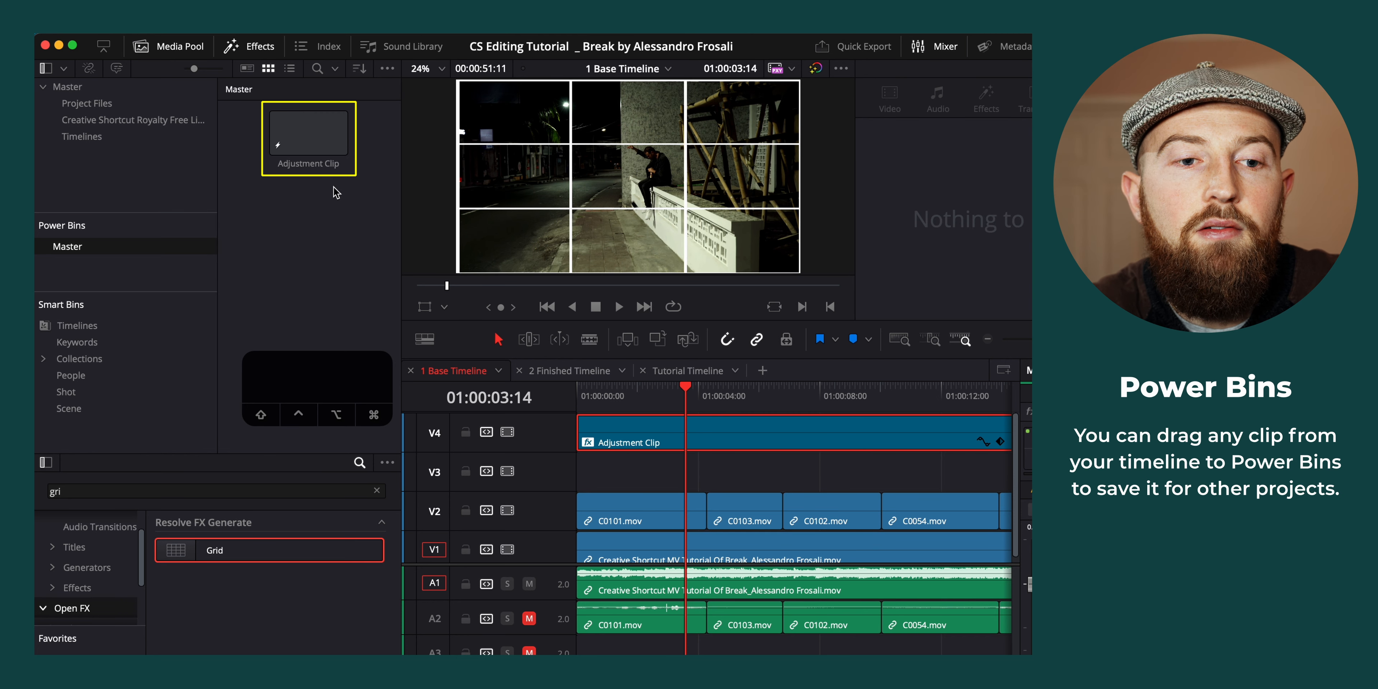
pyautogui.click(327, 170)
pyautogui.click(309, 164)
pyautogui.write('Rule of')
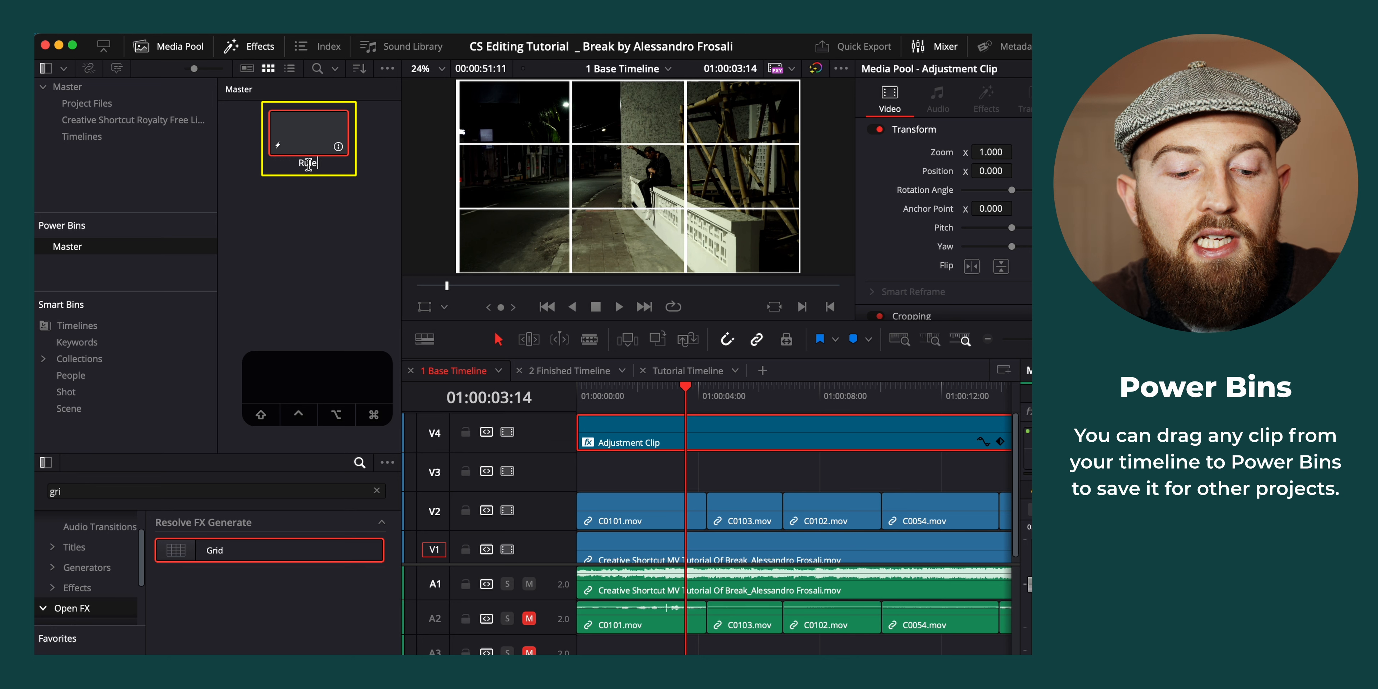
pyautogui.write(' 3rds')
# Try placing the saved Rule of 3rds clip on V2 beyond the end of the edit, and delete it again
pyautogui.scroll(-5, 671, 460)
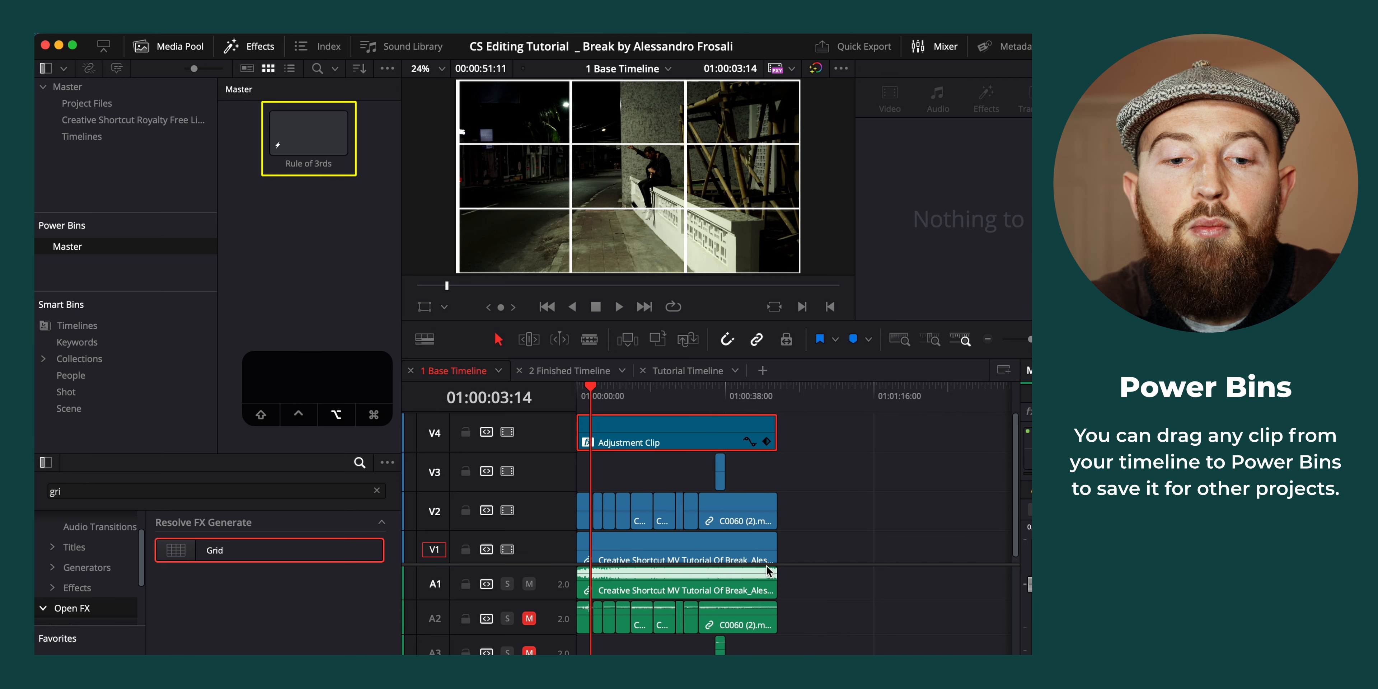
pyautogui.moveTo(302, 138); pyautogui.dragTo(793, 498)
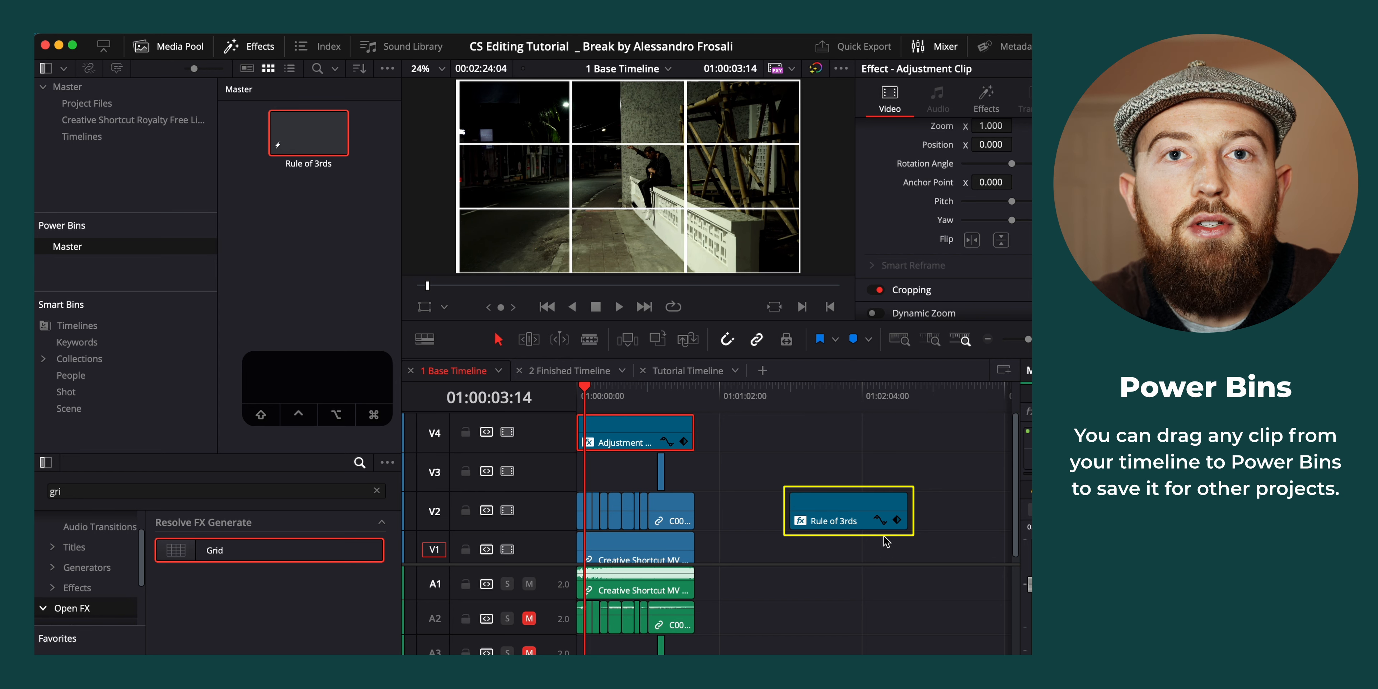
pyautogui.moveTo(833, 394); pyautogui.dragTo(811, 425)
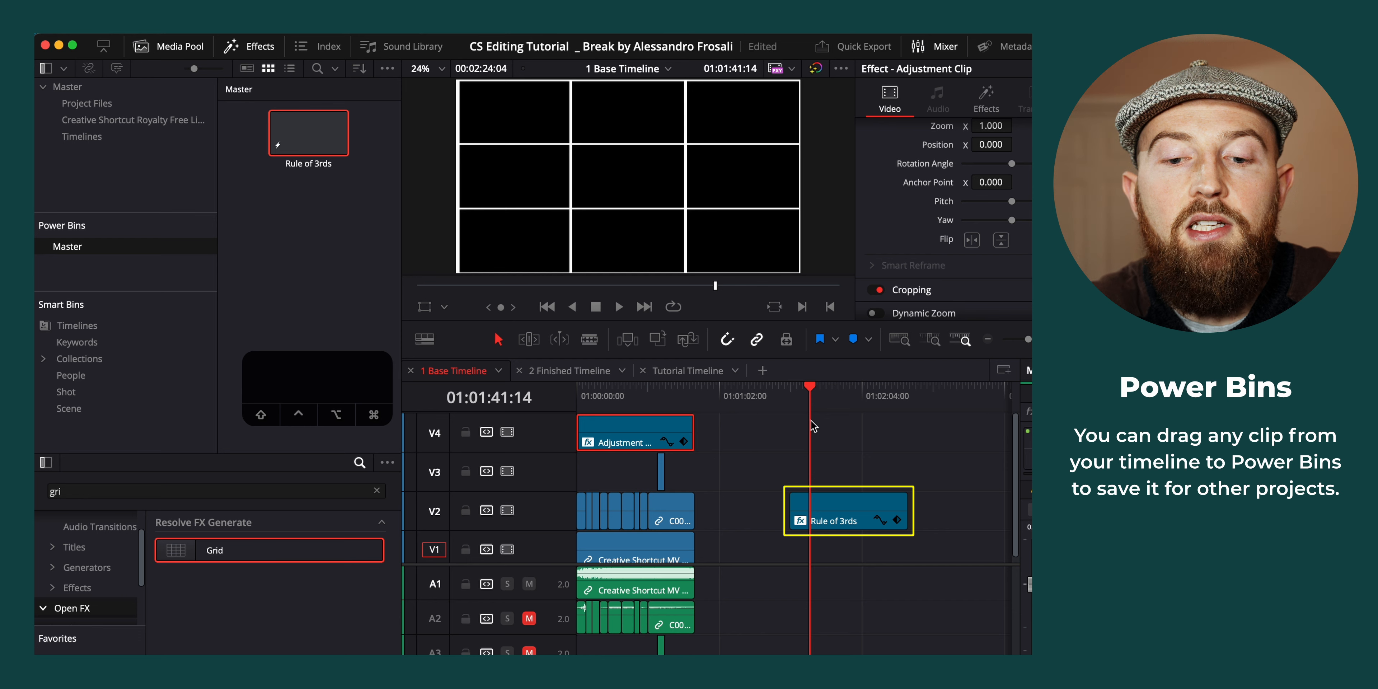
pyautogui.click(835, 502)
pyautogui.press('BackSpace')
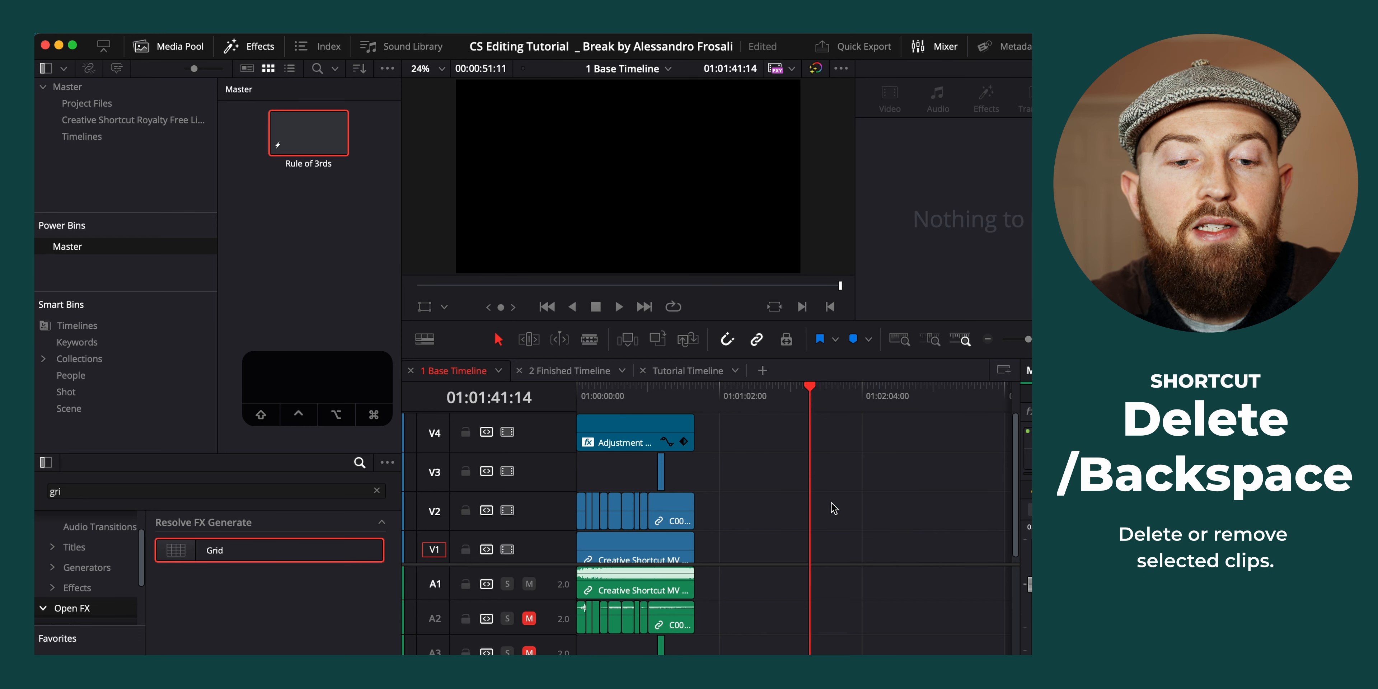
# Return to the start of the timeline and play the edit with the thirds grid overlay up to about 01:00:15:13
pyautogui.press('Home')
pyautogui.keyDown('alt'); pyautogui.scroll(3, 680, 459); pyautogui.keyUp('alt')
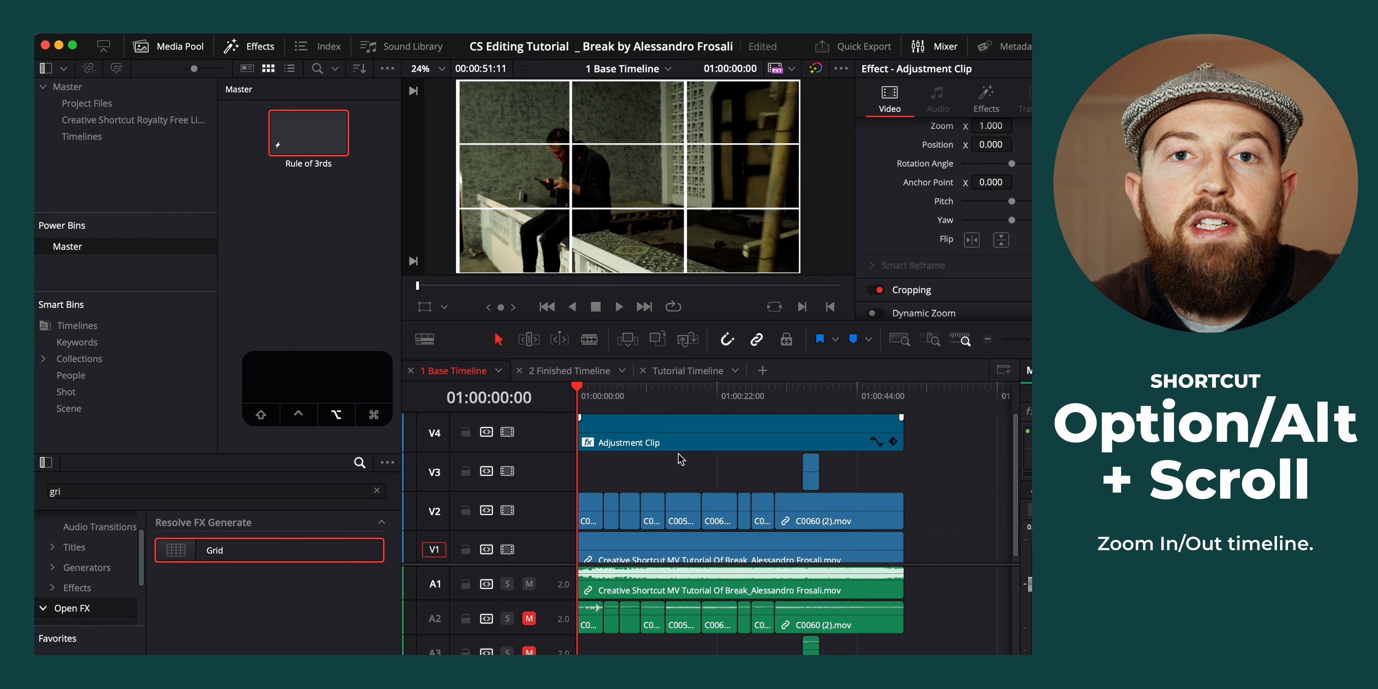
pyautogui.keyDown('alt'); pyautogui.scroll(-3, 680, 459); pyautogui.keyUp('alt')
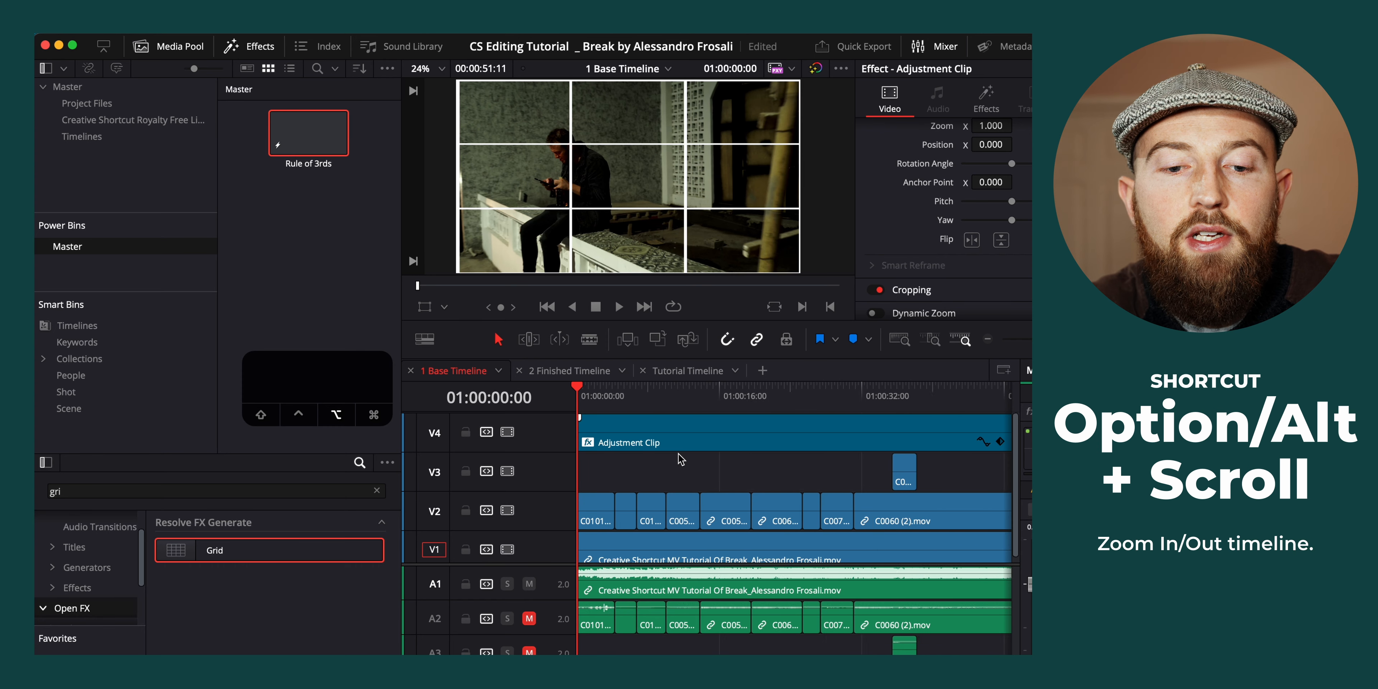
pyautogui.keyDown('alt'); pyautogui.scroll(5, 680, 459); pyautogui.keyUp('alt')
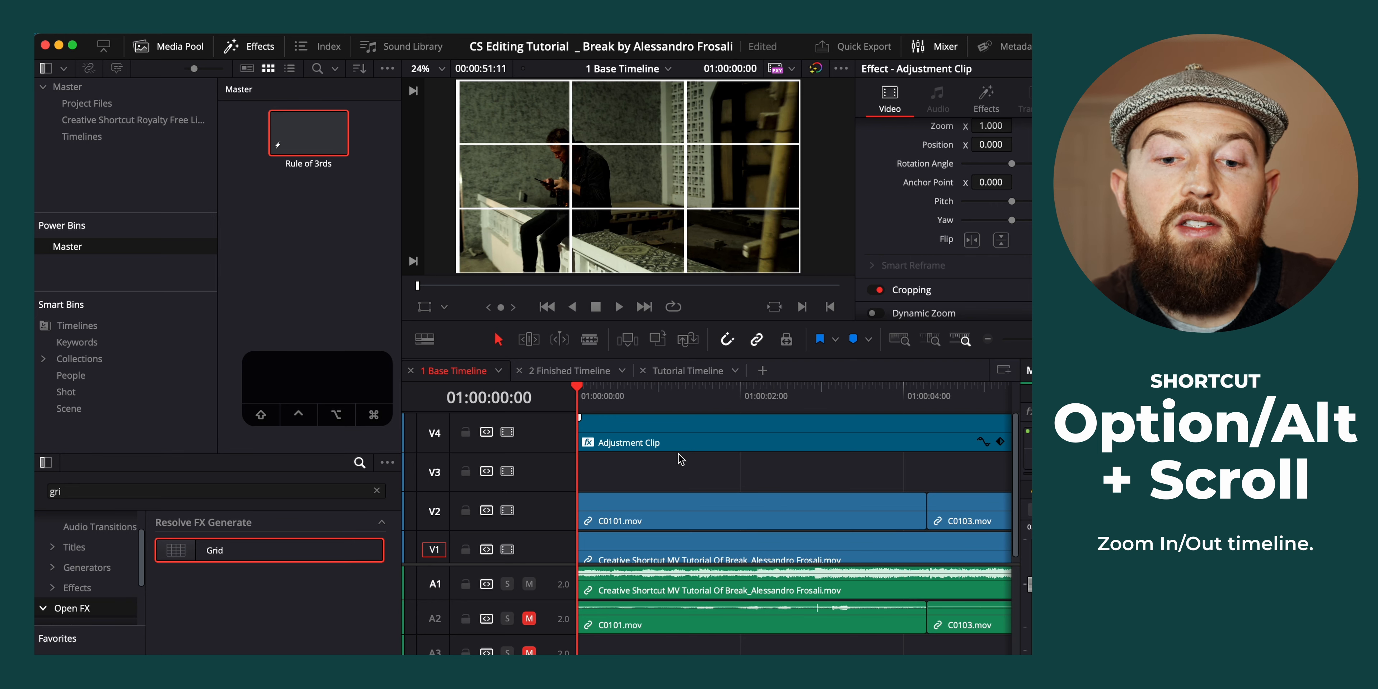
pyautogui.keyDown('alt'); pyautogui.scroll(-2, 681, 459); pyautogui.keyUp('alt')
pyautogui.press('space')
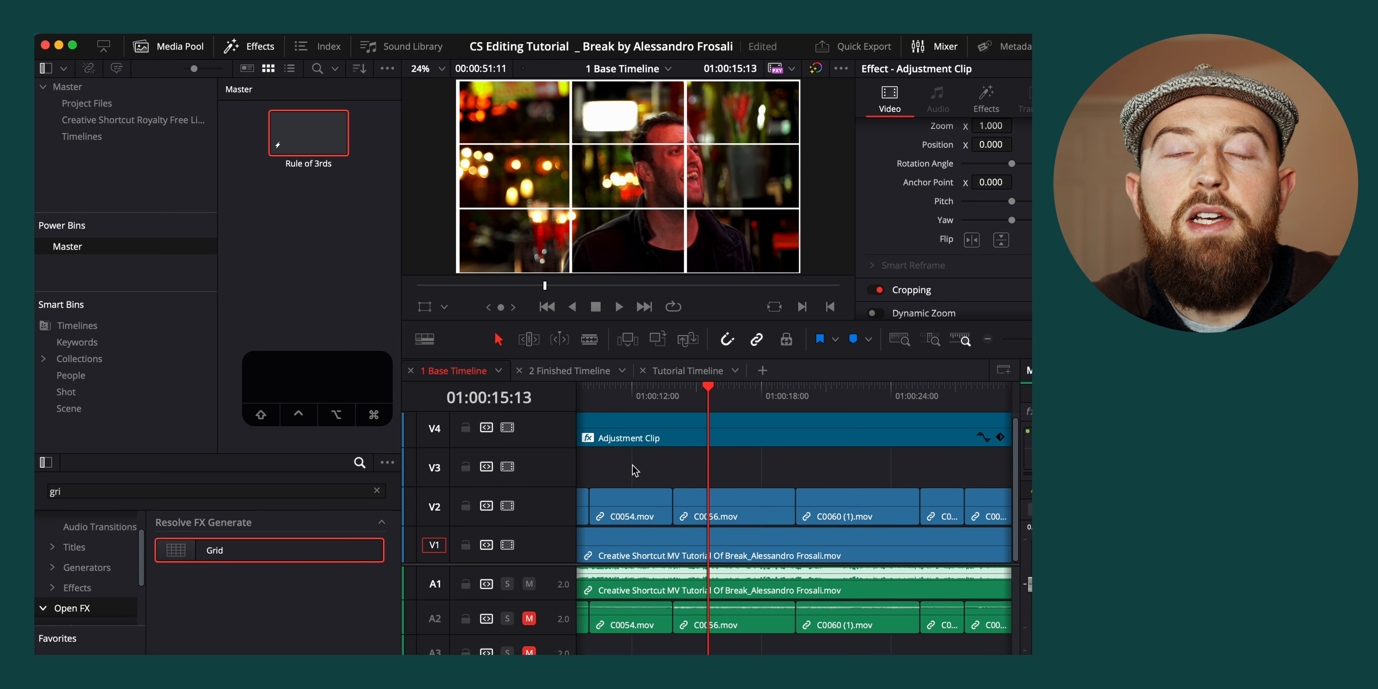
# Select all the clips on V2 and open their Stabilization settings
pyautogui.scroll(-5, 634, 470)
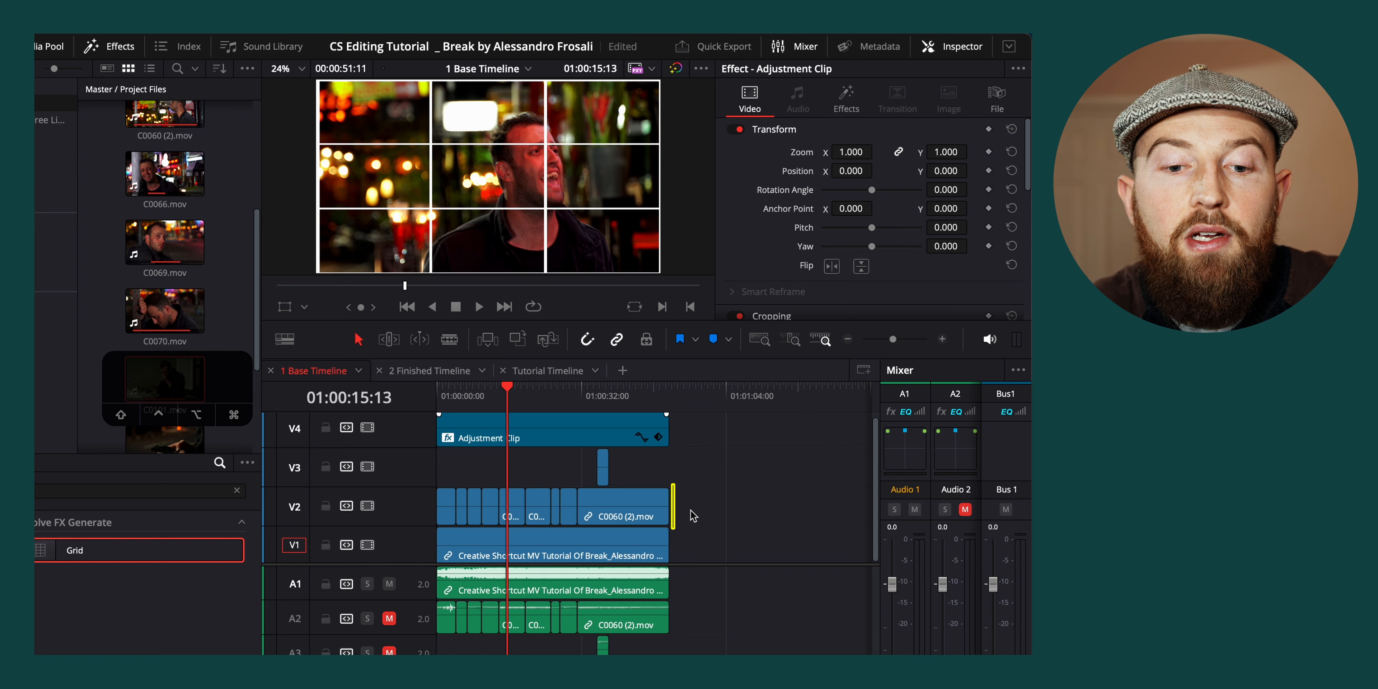
pyautogui.moveTo(694, 516); pyautogui.dragTo(415, 524)
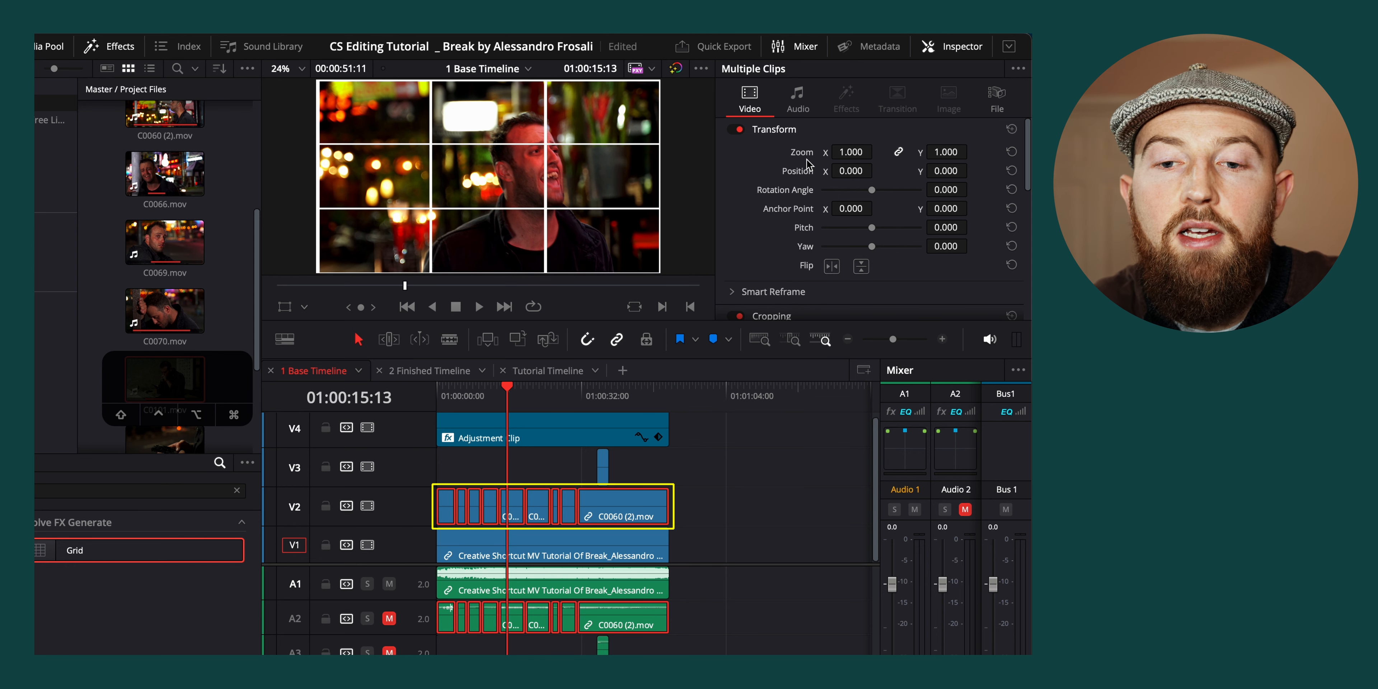
pyautogui.scroll(-8, 762, 225)
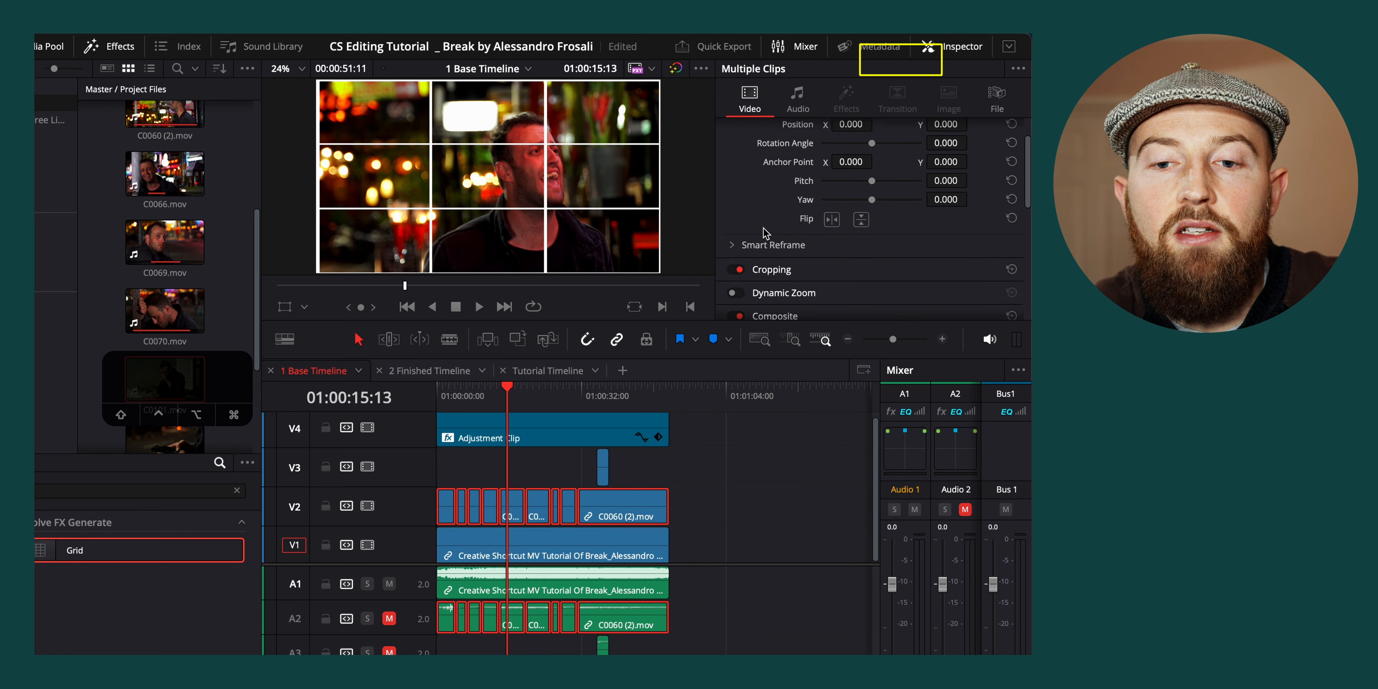
pyautogui.scroll(-2, 765, 233)
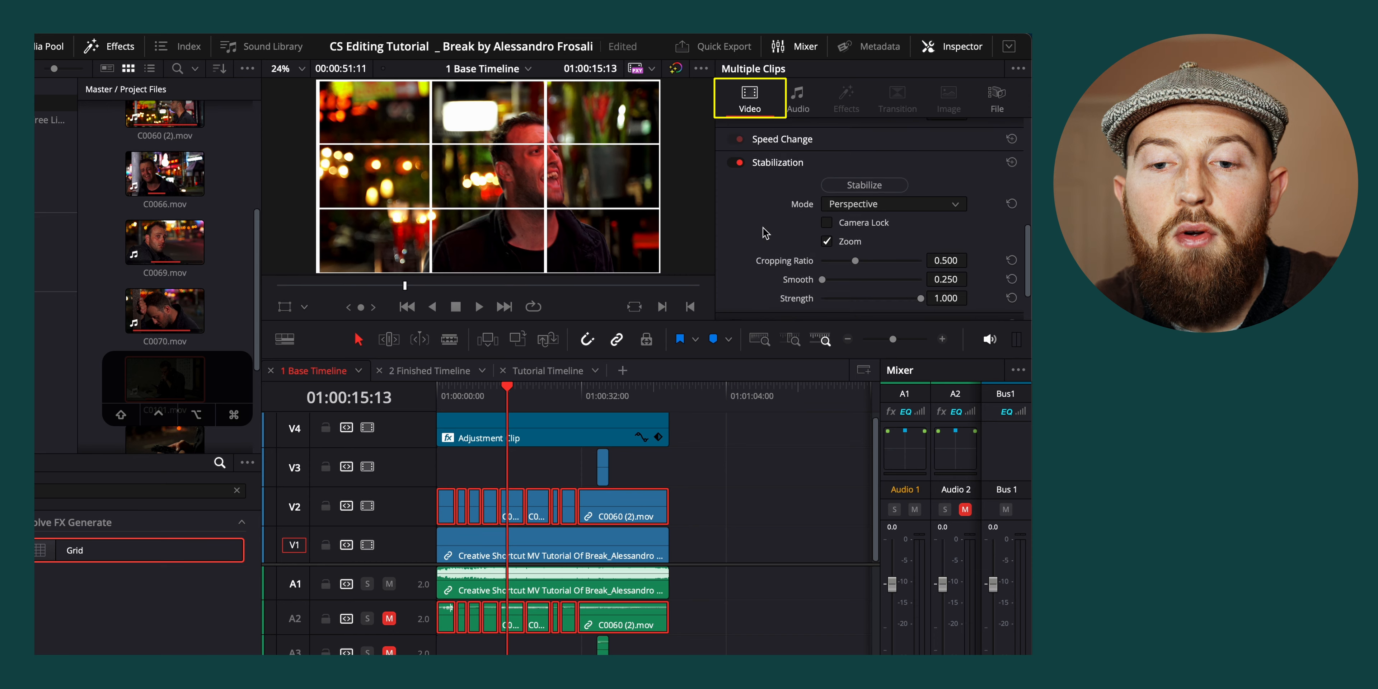
pyautogui.click(794, 155)
pyautogui.click(784, 238)
pyautogui.scroll(-2, 802, 260)
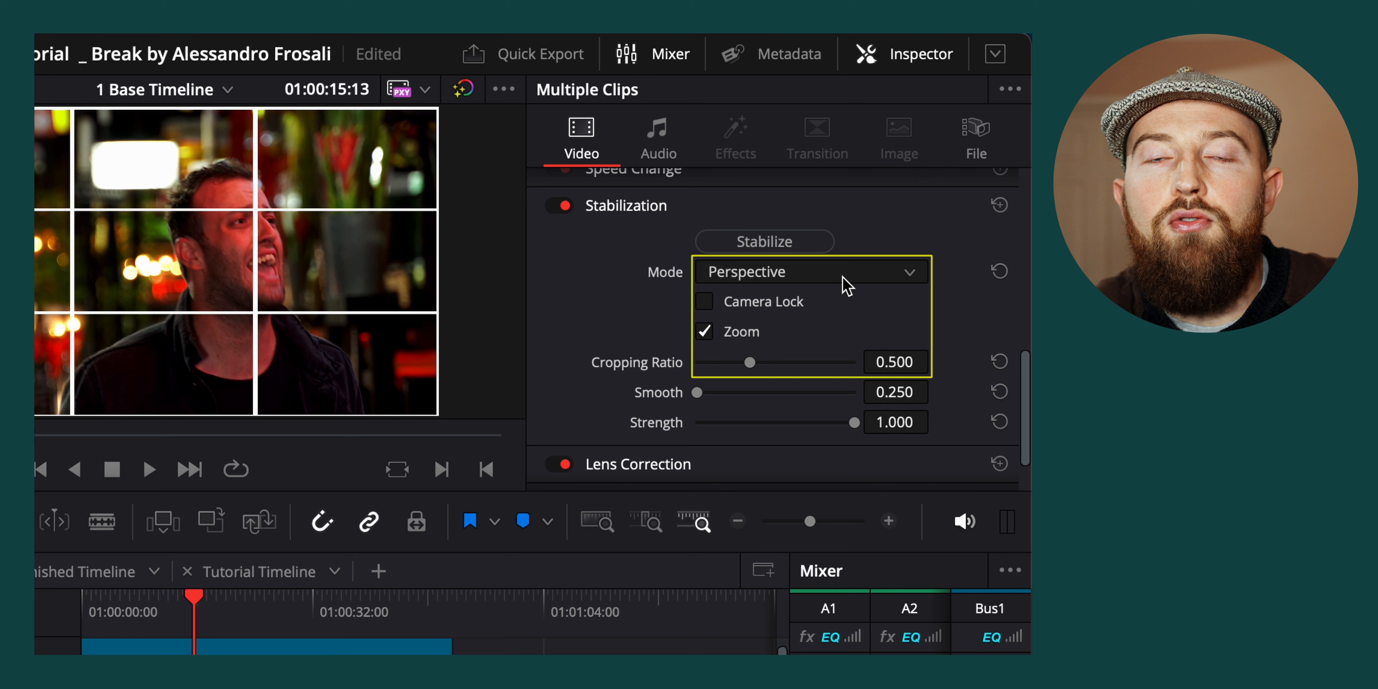
pyautogui.click(913, 171)
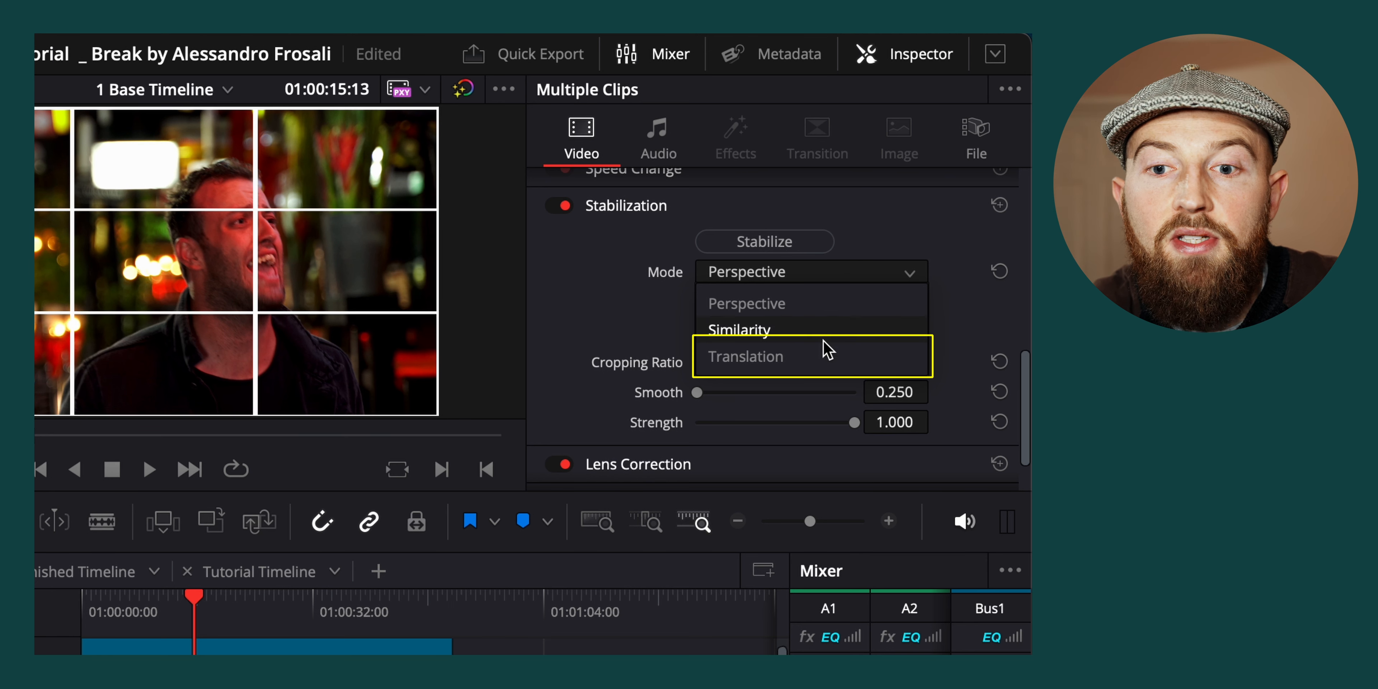
# Stabilize the selected V2 clips in Translation mode with strength 0.405 and cropping ratio 0.250
pyautogui.click(817, 357)
pyautogui.moveTo(855, 423); pyautogui.dragTo(809, 424)
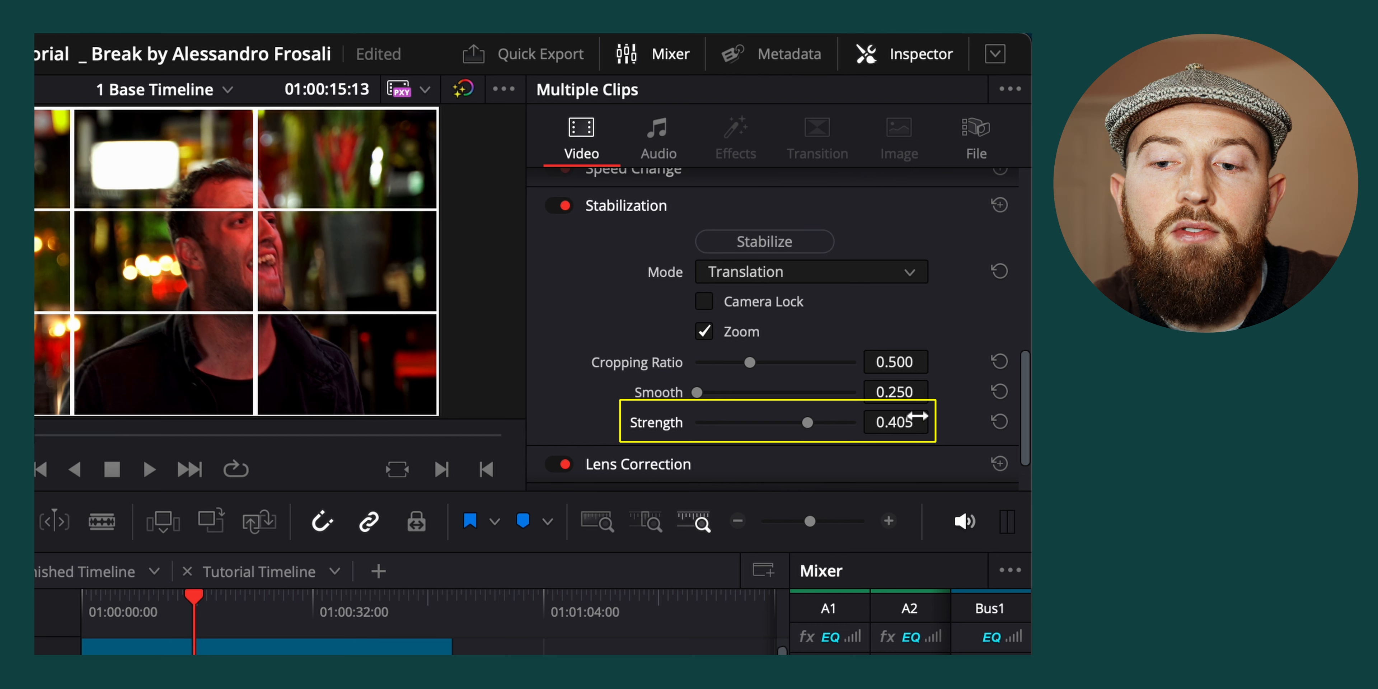
pyautogui.moveTo(748, 362); pyautogui.dragTo(698, 366)
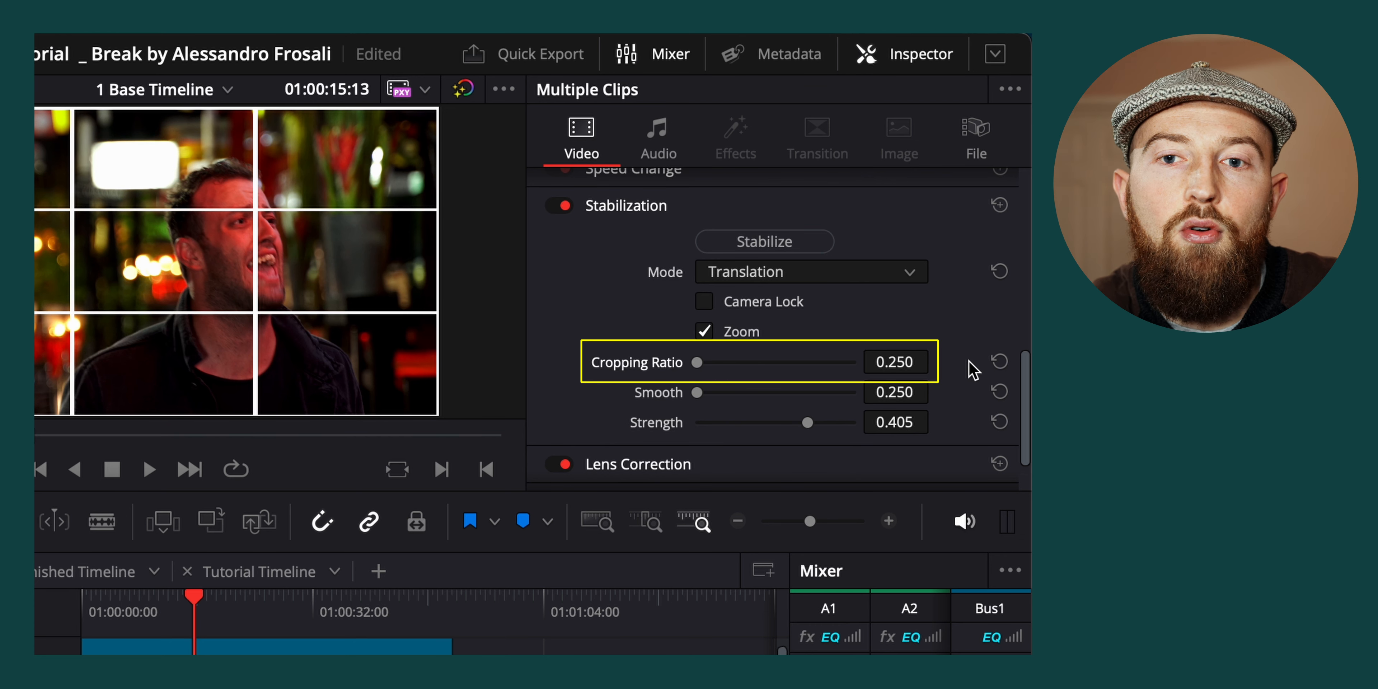
pyautogui.click(803, 245)
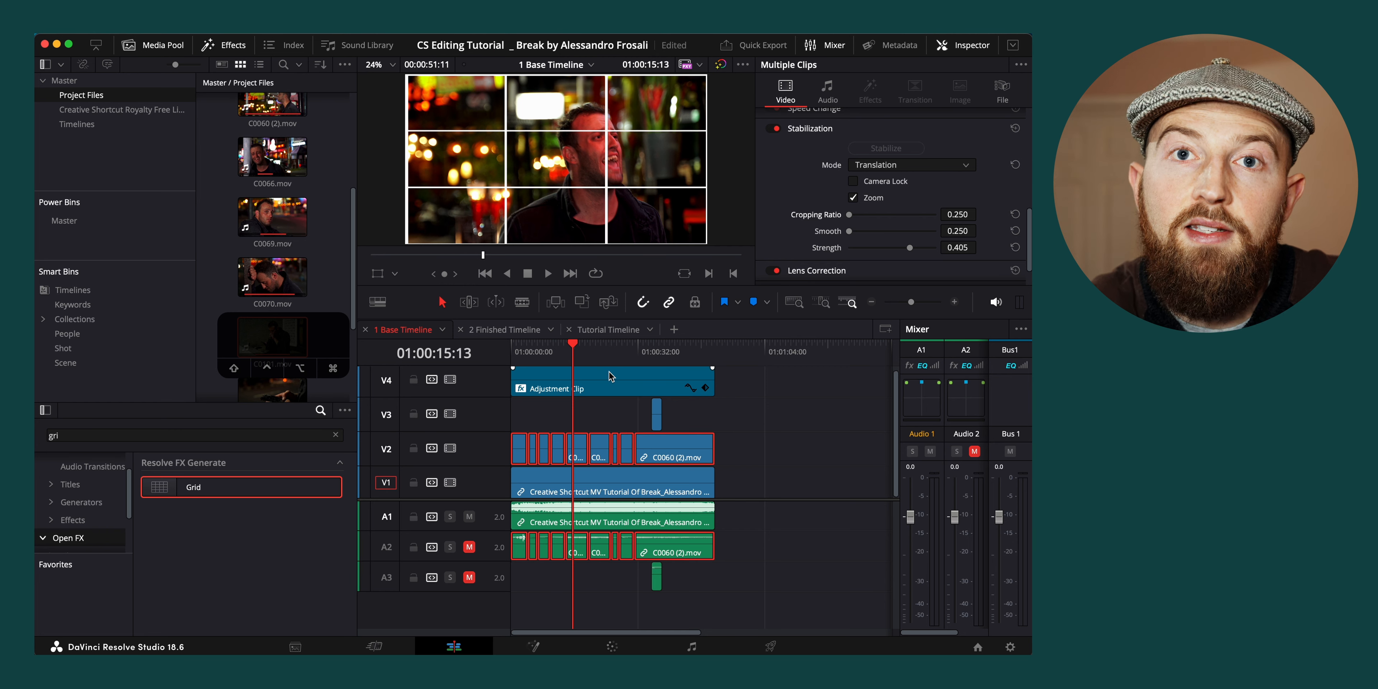
# Compare the subject's framing before and after the cut from C0056.mov to C0060 (1).mov at 01:00:19:15
pyautogui.moveTo(575, 347); pyautogui.dragTo(591, 349)
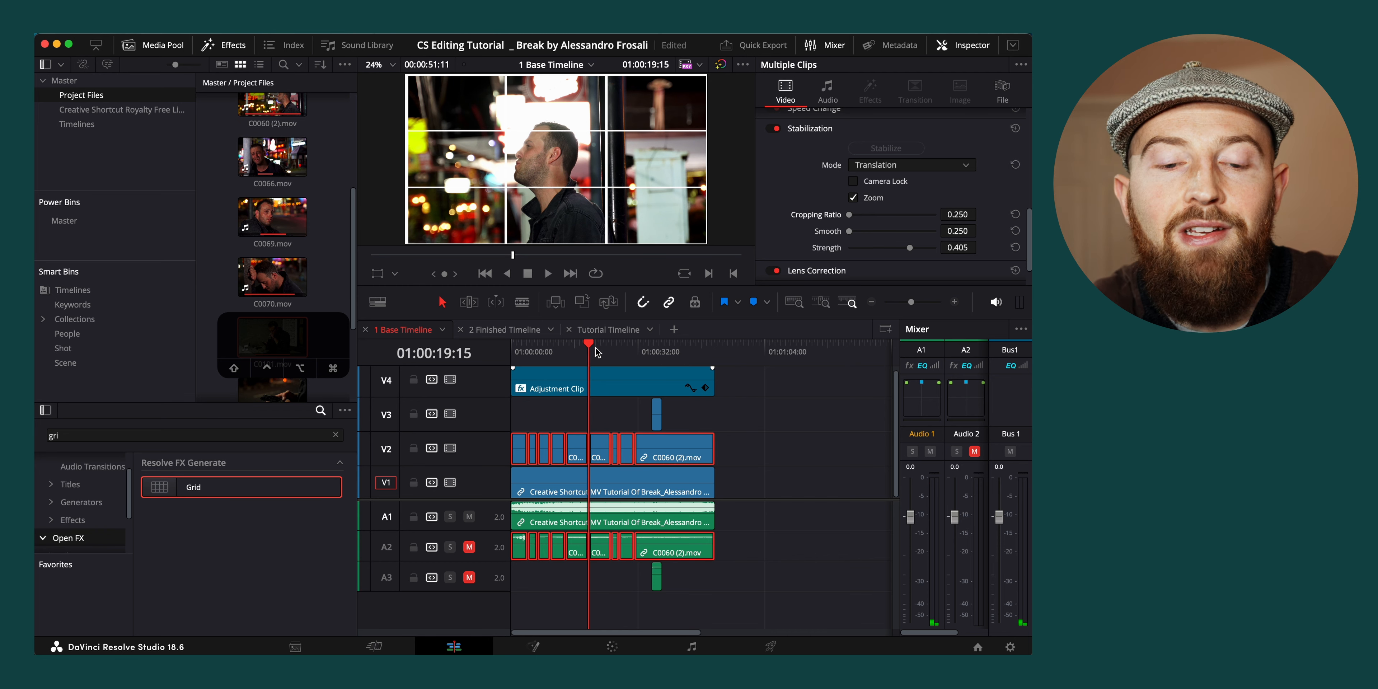
pyautogui.scroll(5, 602, 412)
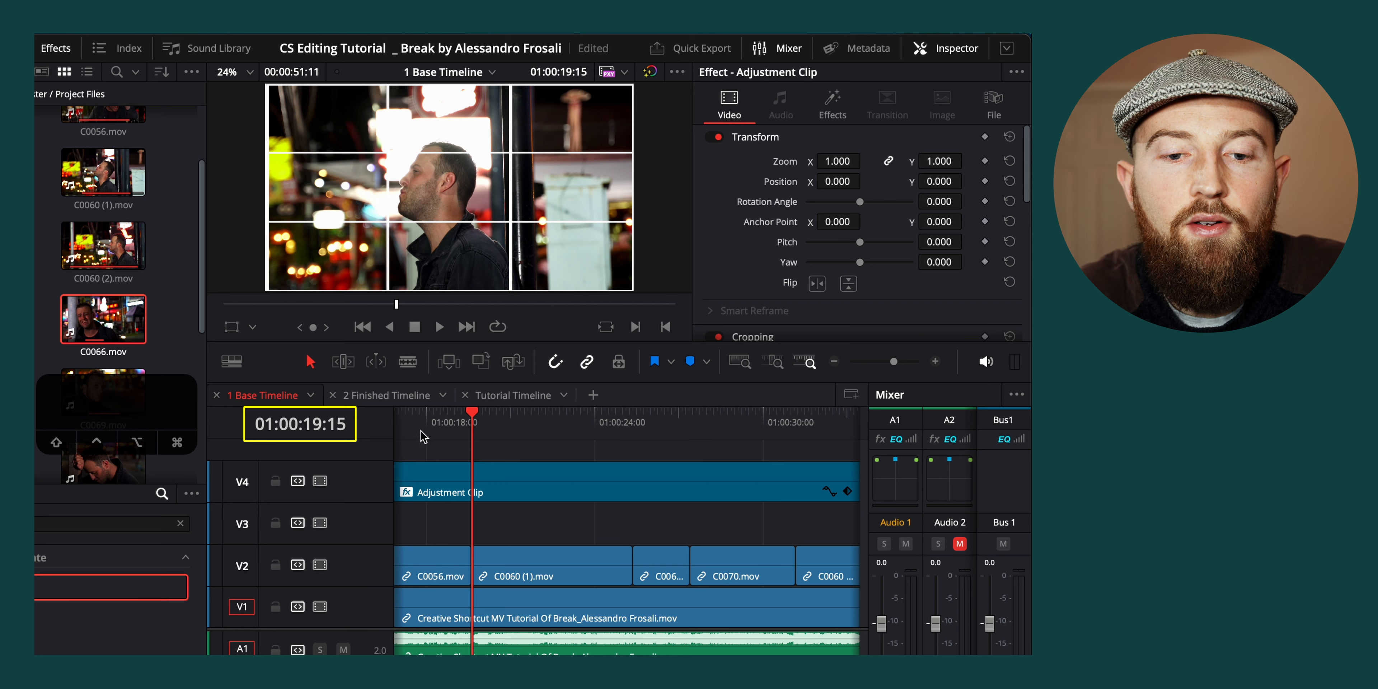
pyautogui.moveTo(471, 422); pyautogui.dragTo(456, 422)
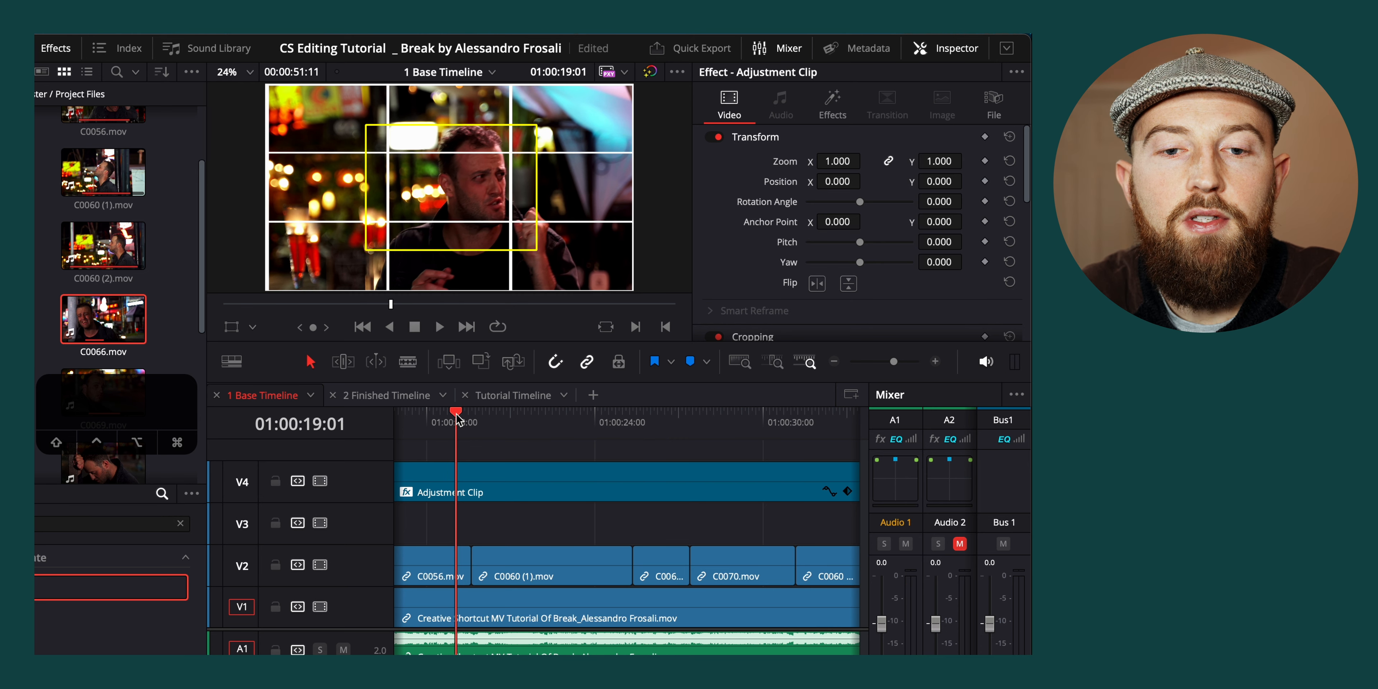
pyautogui.moveTo(458, 422); pyautogui.dragTo(472, 422)
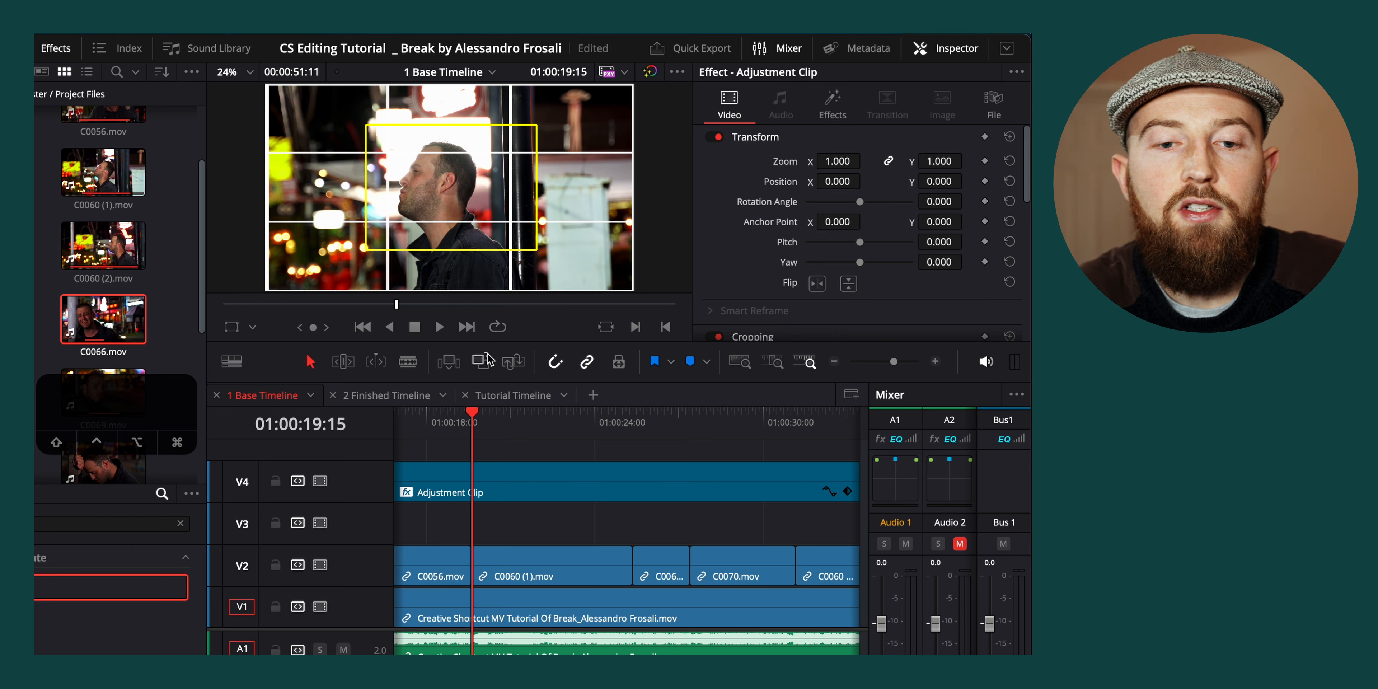
# Set the zoom of the C0060 (1).mov clip on V2 to 1.100
pyautogui.scroll(3, 567, 437)
pyautogui.click(655, 562)
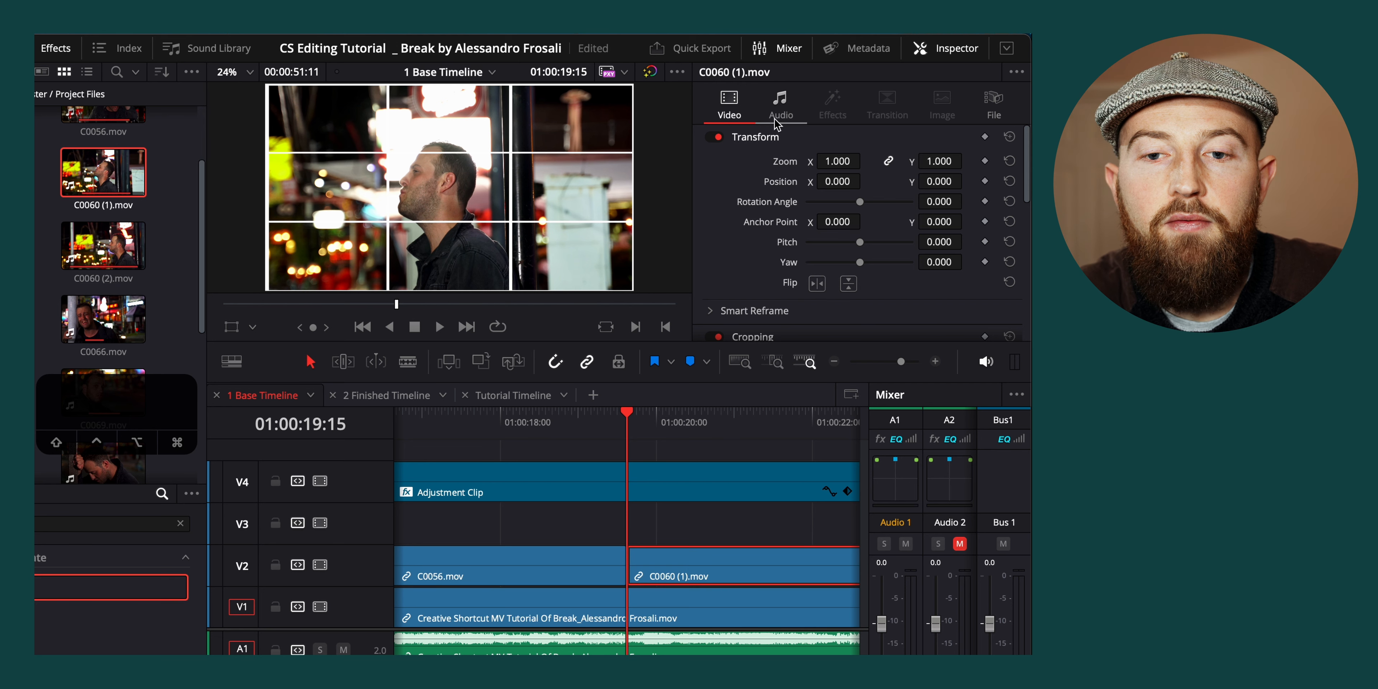
pyautogui.moveTo(843, 162); pyautogui.dragTo(877, 161)
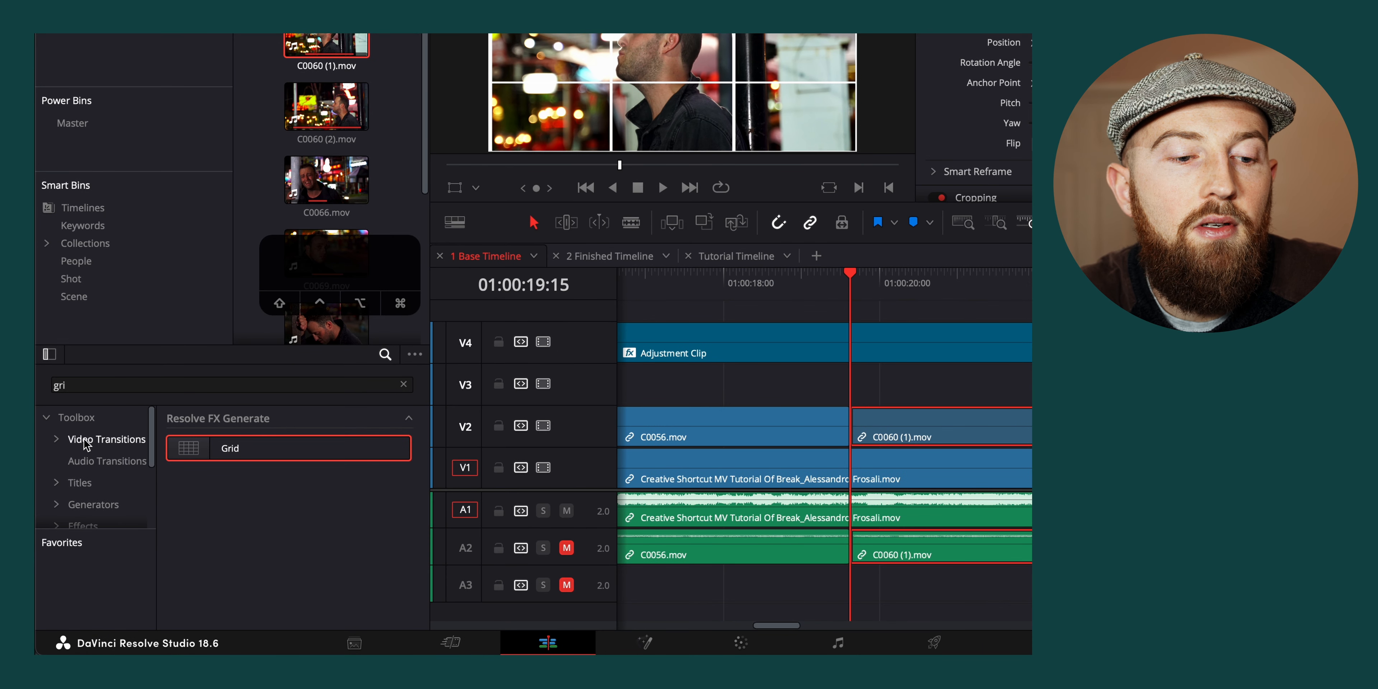
# Add a Cross Dissolve at the V2 cut between C0056.mov and C0060 (1).mov as an alignment reference
pyautogui.click(112, 440)
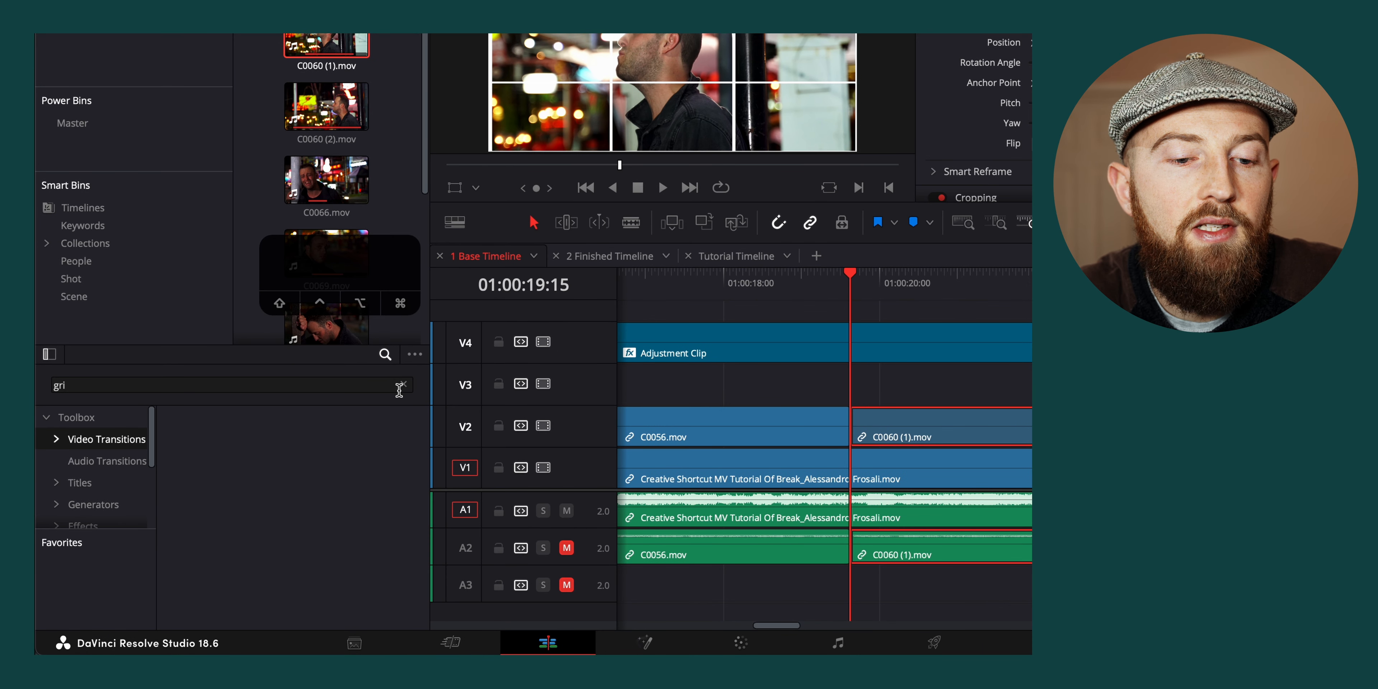
pyautogui.click(403, 384)
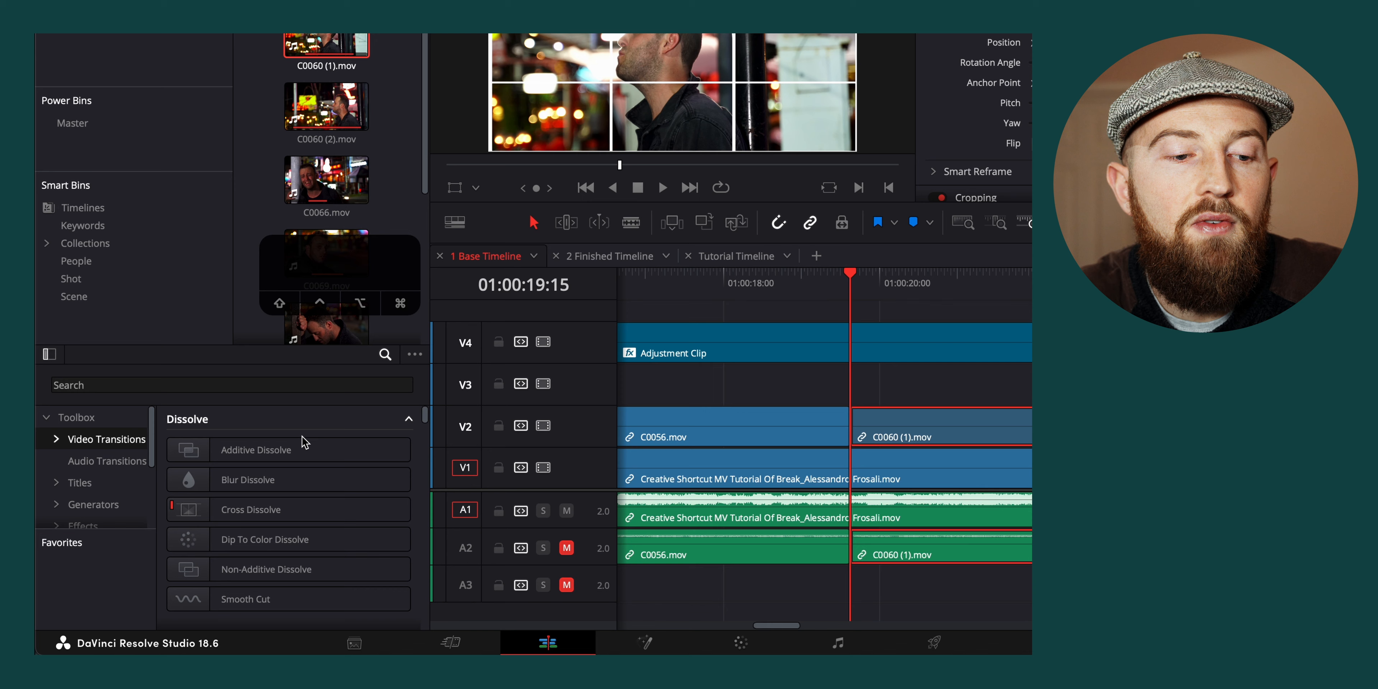
pyautogui.moveTo(270, 511); pyautogui.dragTo(849, 423)
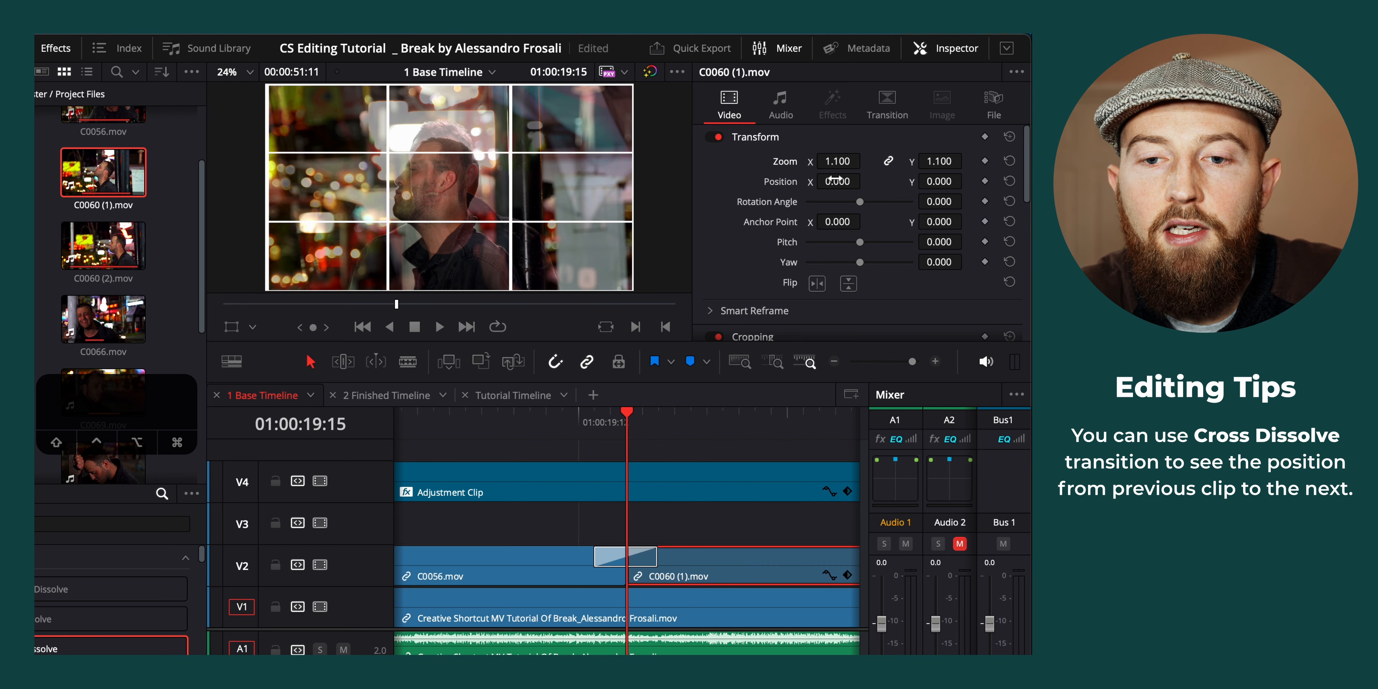
# Align the singer with the previous shot by setting C0060 (1).mov's position to X 65 and Y 76
pyautogui.moveTo(837, 181)
pyautogui.mouseDown()
pyautogui.moveTo(885, 181)
pyautogui.moveTo(838, 182)
pyautogui.mouseUp()
pyautogui.moveTo(956, 174)
pyautogui.mouseDown()
pyautogui.moveTo(909, 175)
pyautogui.moveTo(968, 176)
pyautogui.mouseUp()
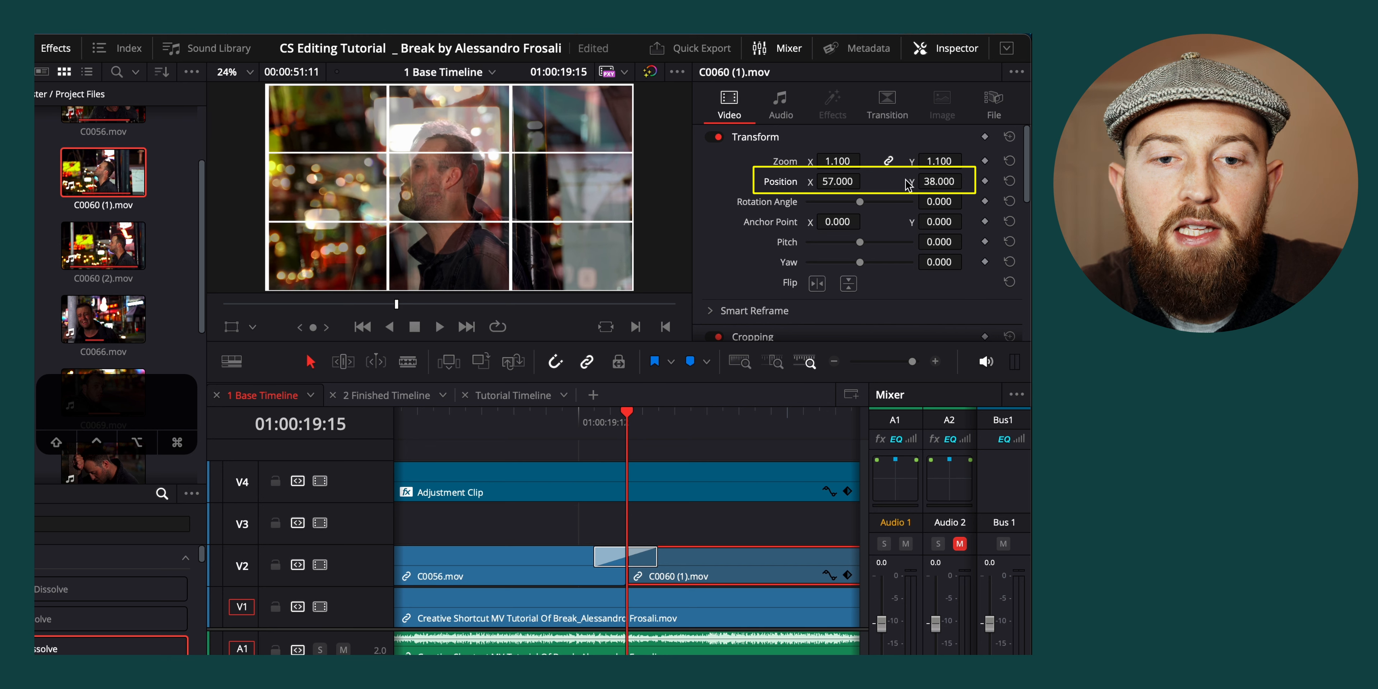
pyautogui.moveTo(837, 182)
pyautogui.mouseDown()
pyautogui.moveTo(885, 181)
pyautogui.moveTo(829, 181)
pyautogui.mouseUp()
pyautogui.moveTo(939, 181); pyautogui.dragTo(951, 181)
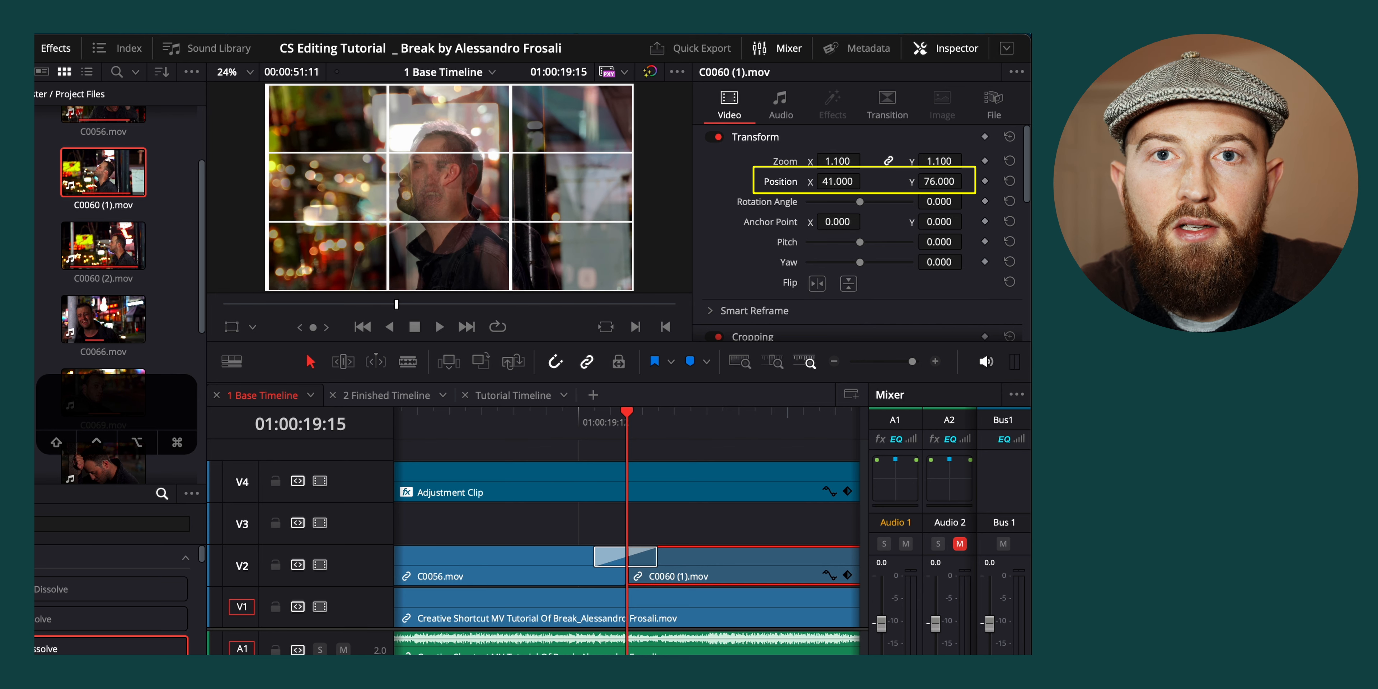
pyautogui.moveTo(838, 181); pyautogui.dragTo(865, 181)
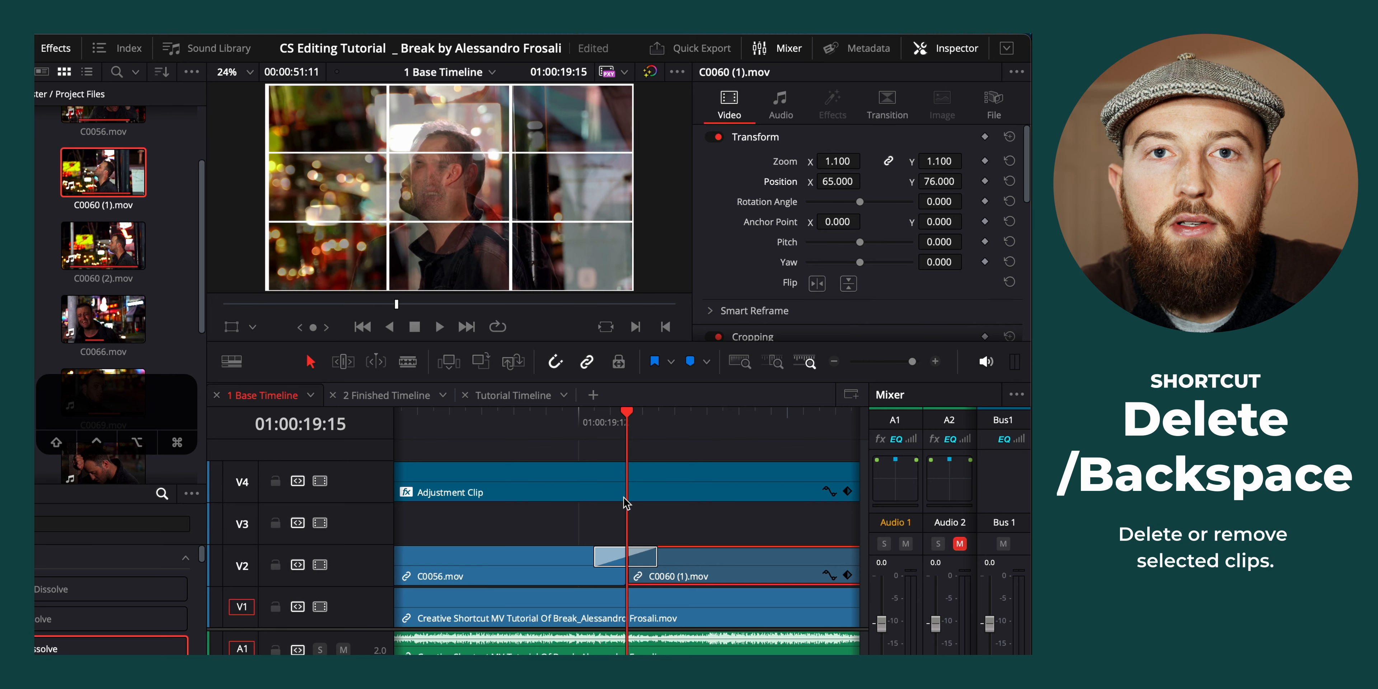
# Delete the Cross Dissolve before C0060 (1).mov and compare the frames on both sides of the cut
pyautogui.click(609, 563)
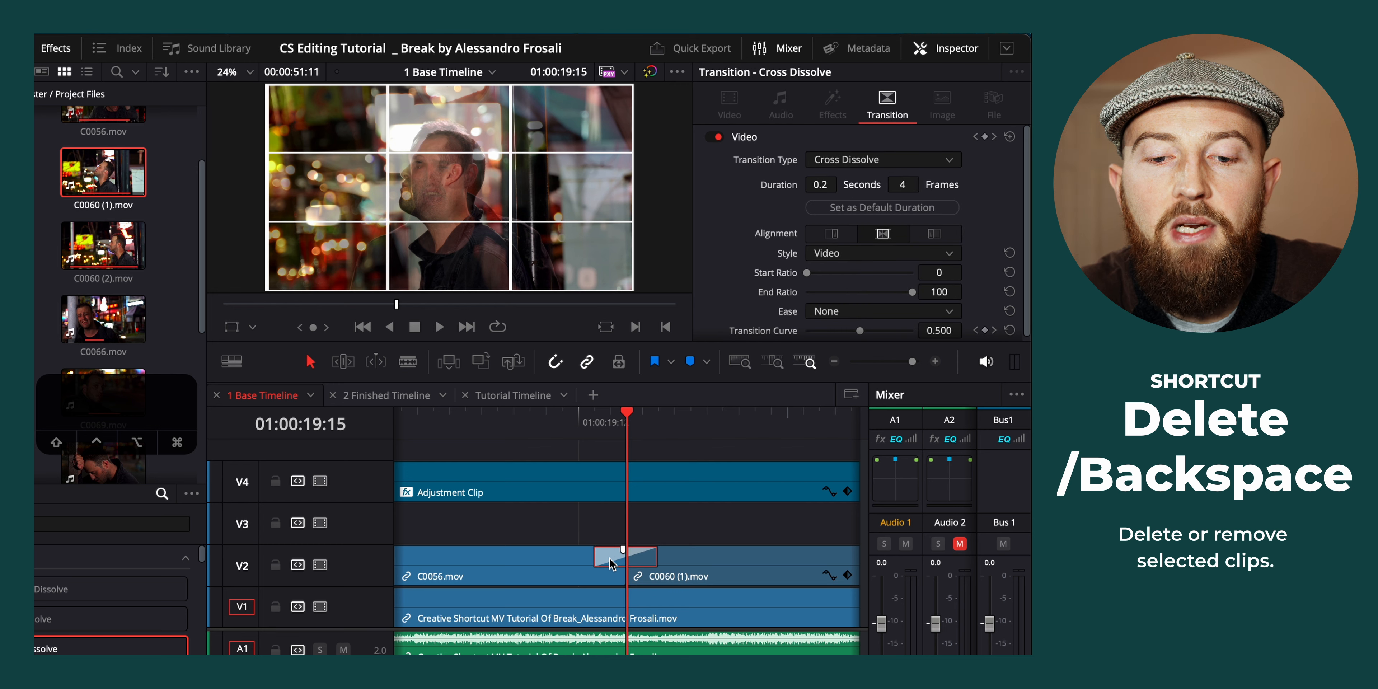
pyautogui.press('Delete')
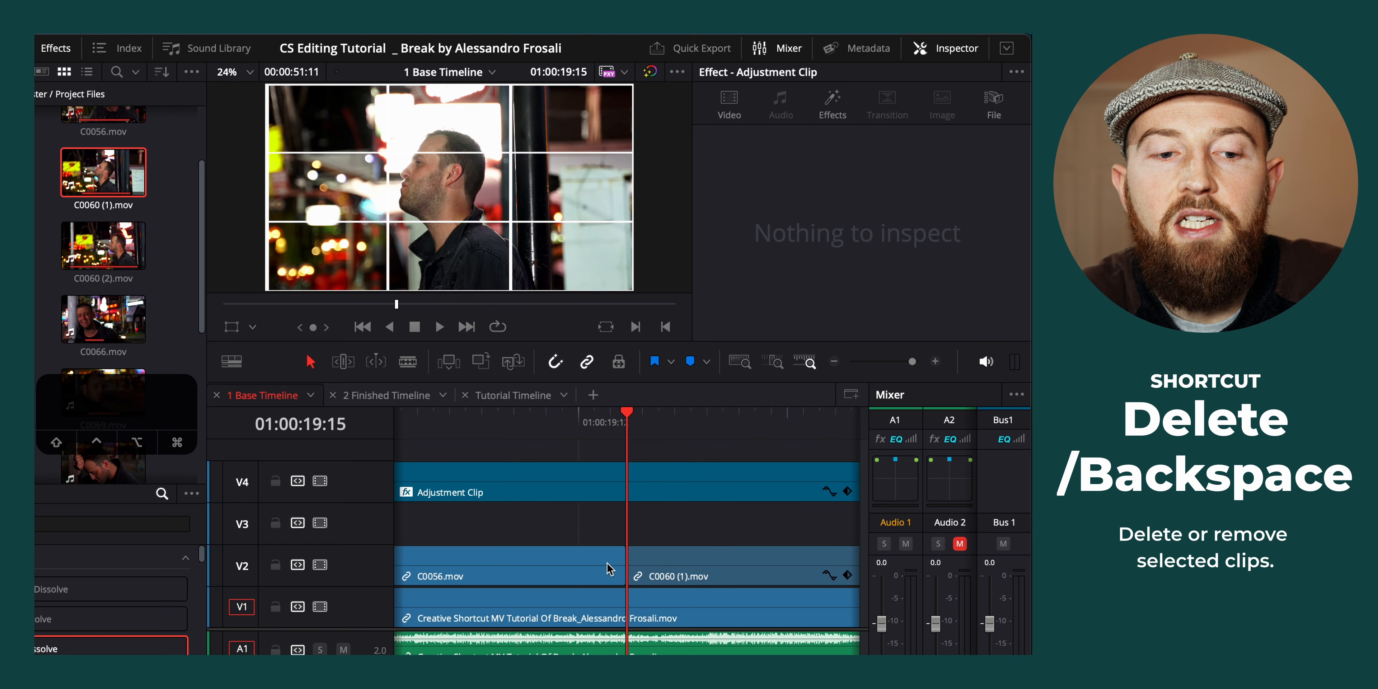
pyautogui.press('Left')
pyautogui.press('Right')
pyautogui.press('Left')
pyautogui.press('Right')
pyautogui.press('Left')
pyautogui.press('Right')
pyautogui.press('Left')
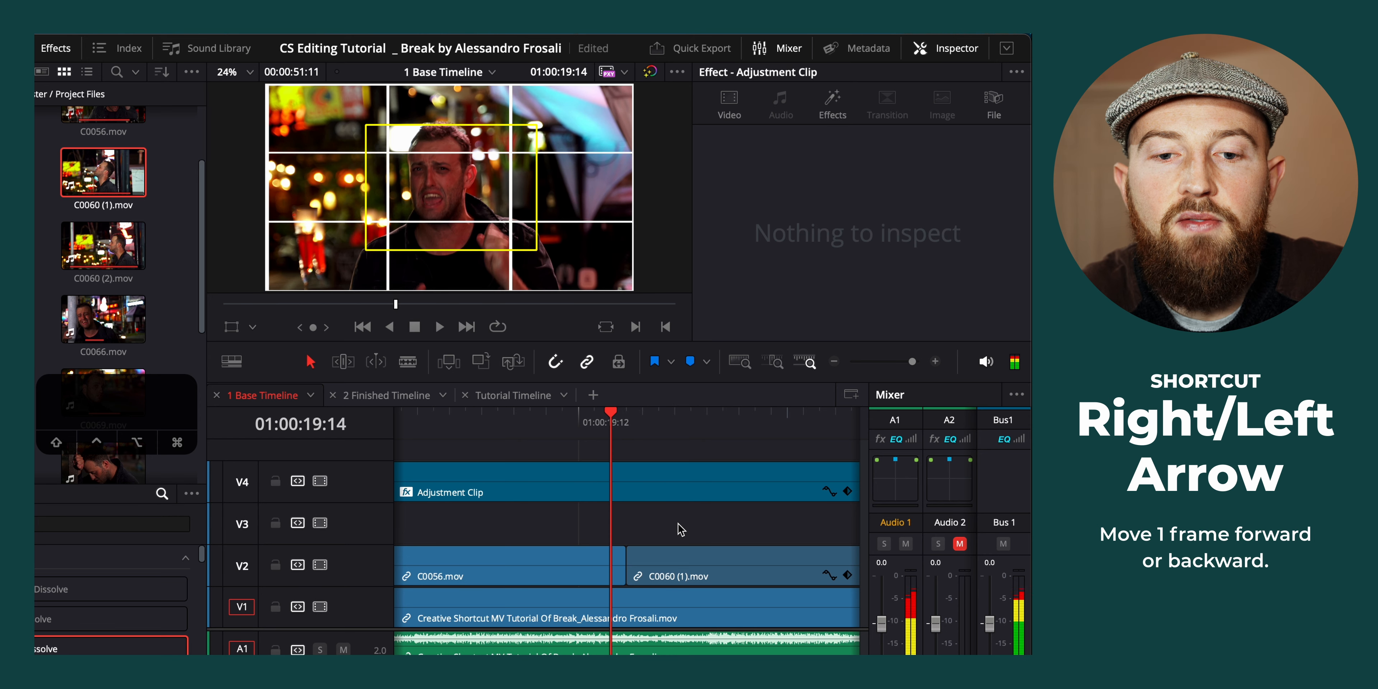
pyautogui.press('Right')
# Disable the V4 grid track and set C0060 (1).mov's zoom to 1.000
pyautogui.click(675, 561)
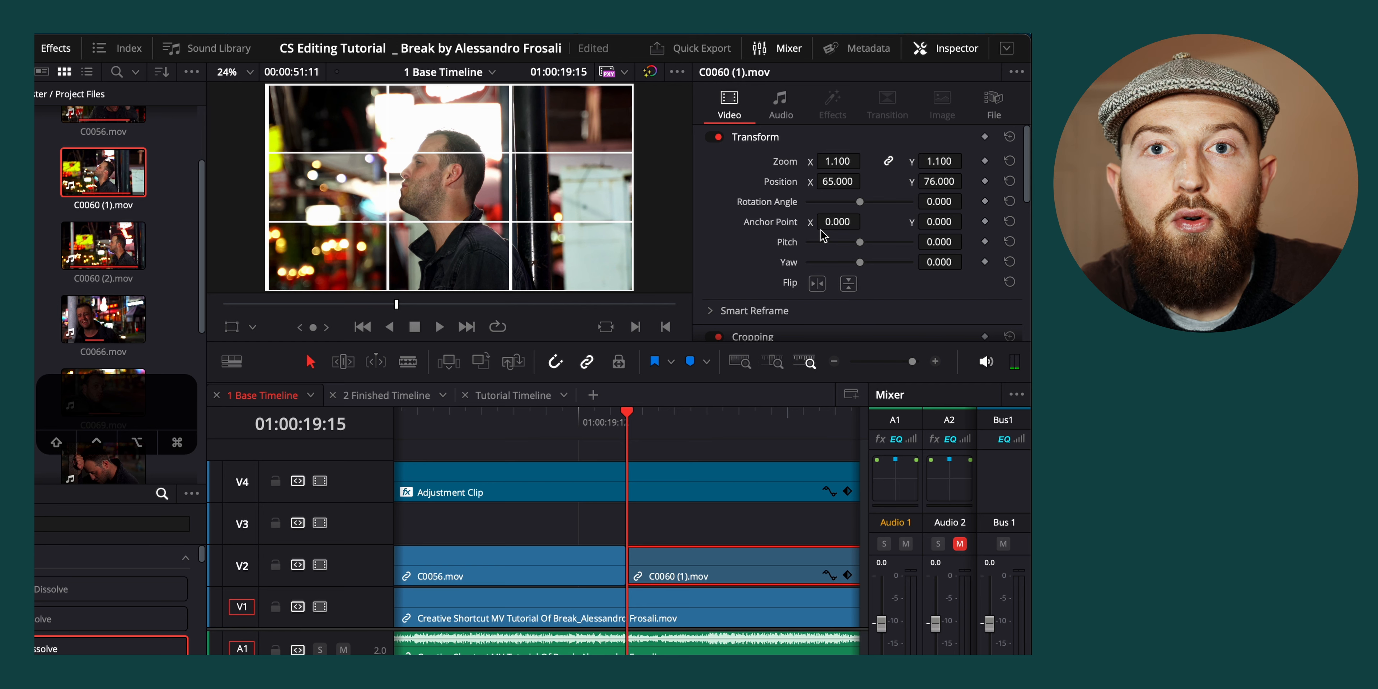
pyautogui.click(319, 481)
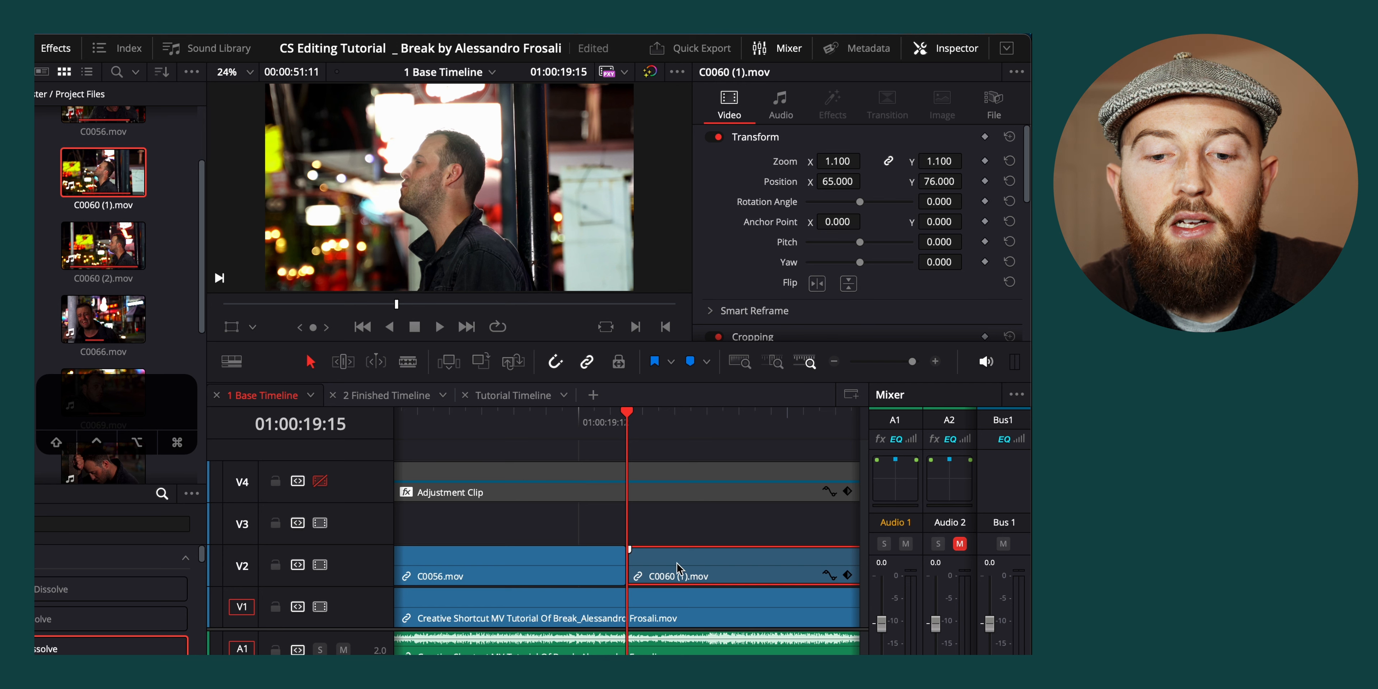
pyautogui.doubleClick(842, 160)
pyautogui.write('1')
pyautogui.press('Return')
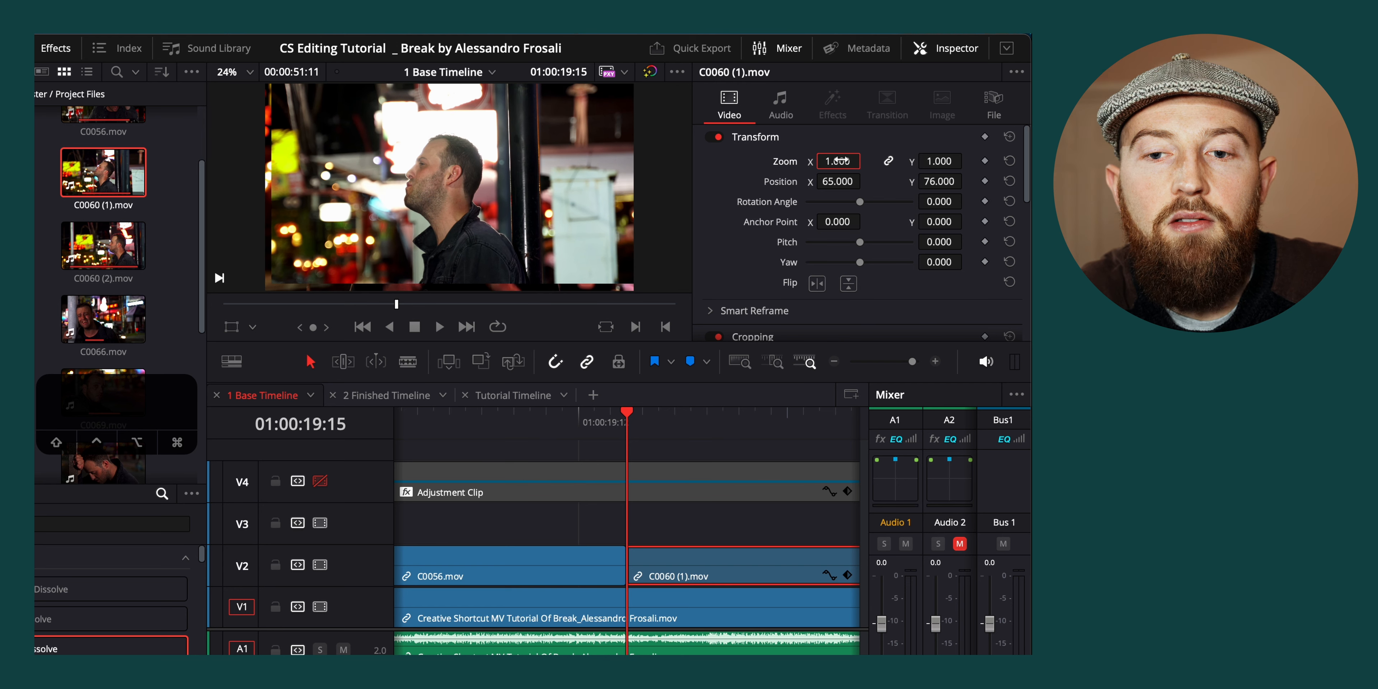
# Disable the V1 track and examine the repositioned clip's edges in the viewer for uncovered areas
pyautogui.click(320, 607)
pyautogui.scroll(-3, 413, 179)
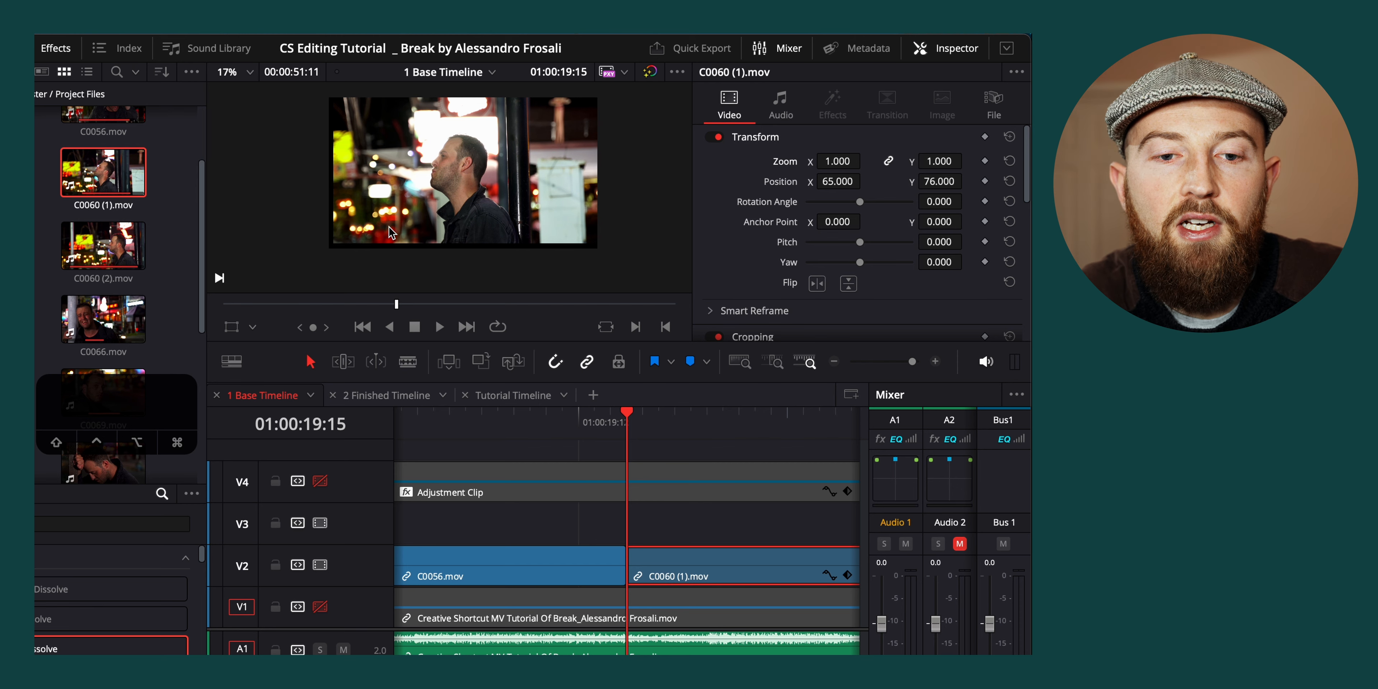
pyautogui.scroll(4, 344, 234)
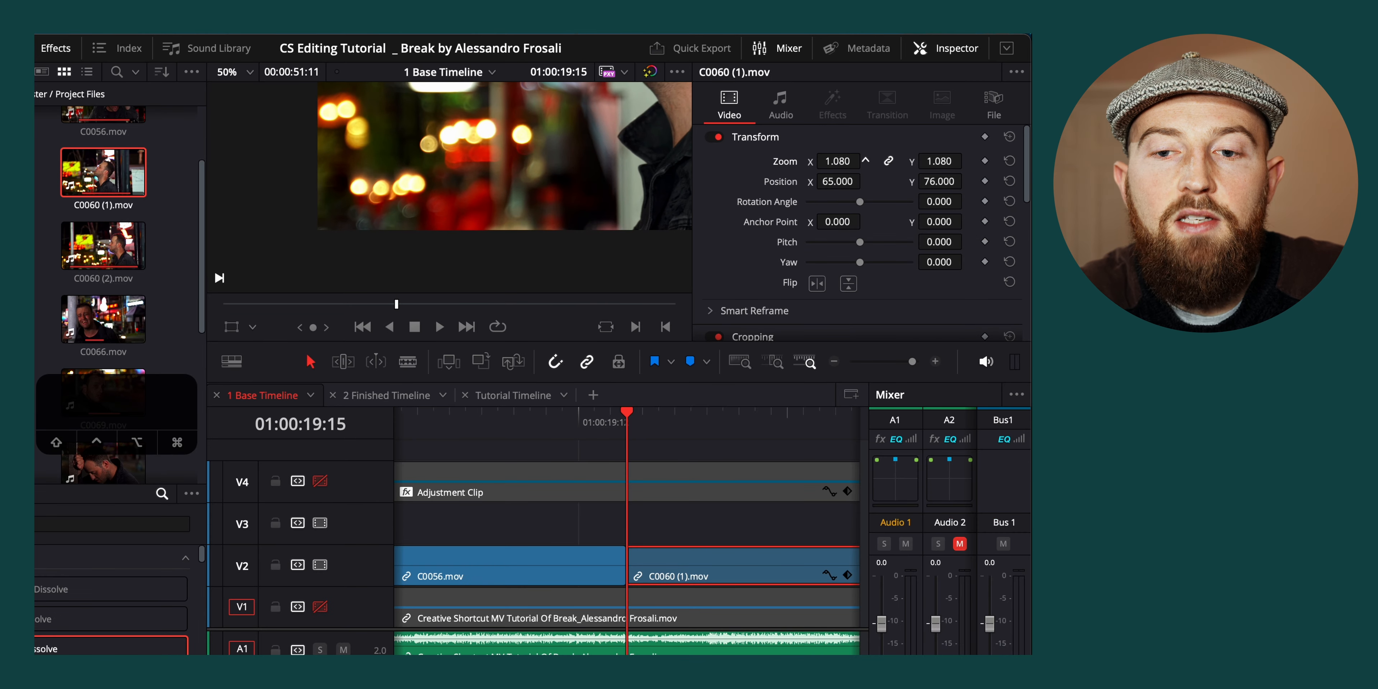
# Set C0060 (1).mov's zoom to 1.100 and enable tracks V4 and V1 again
pyautogui.moveTo(865, 160); pyautogui.dragTo(834, 153)
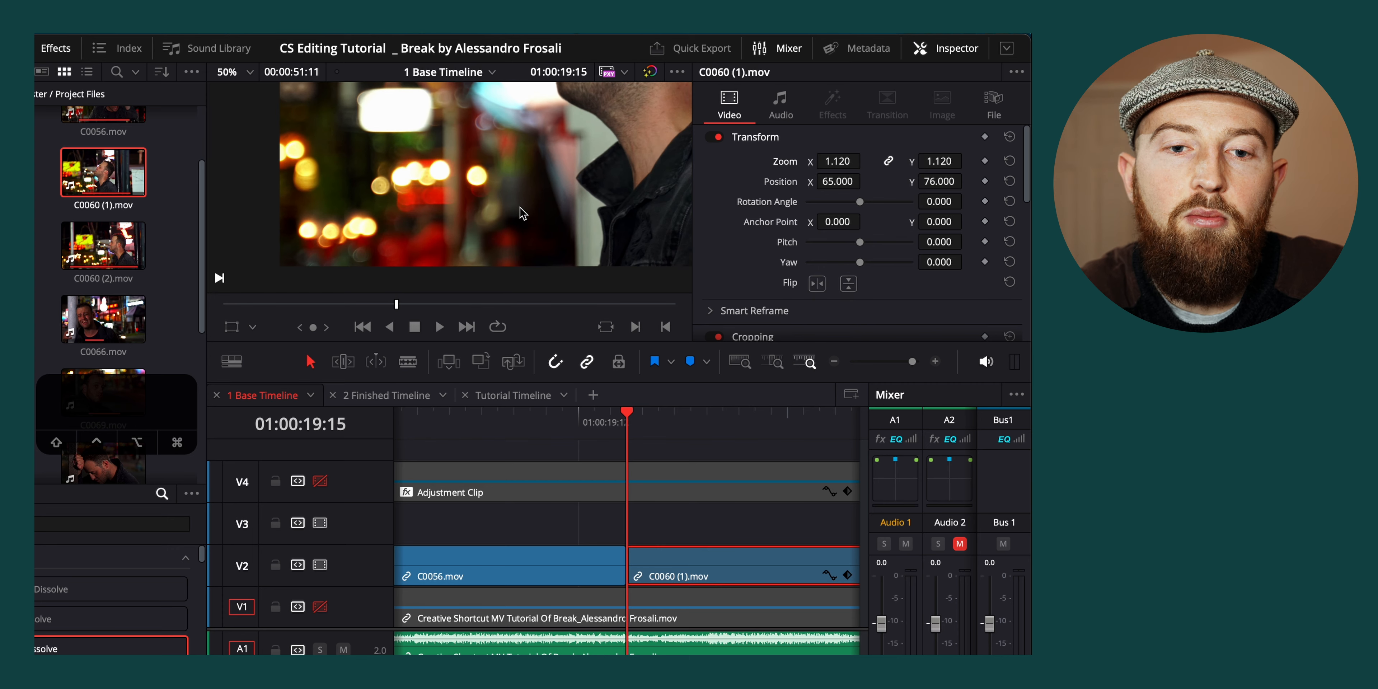
pyautogui.click(846, 160)
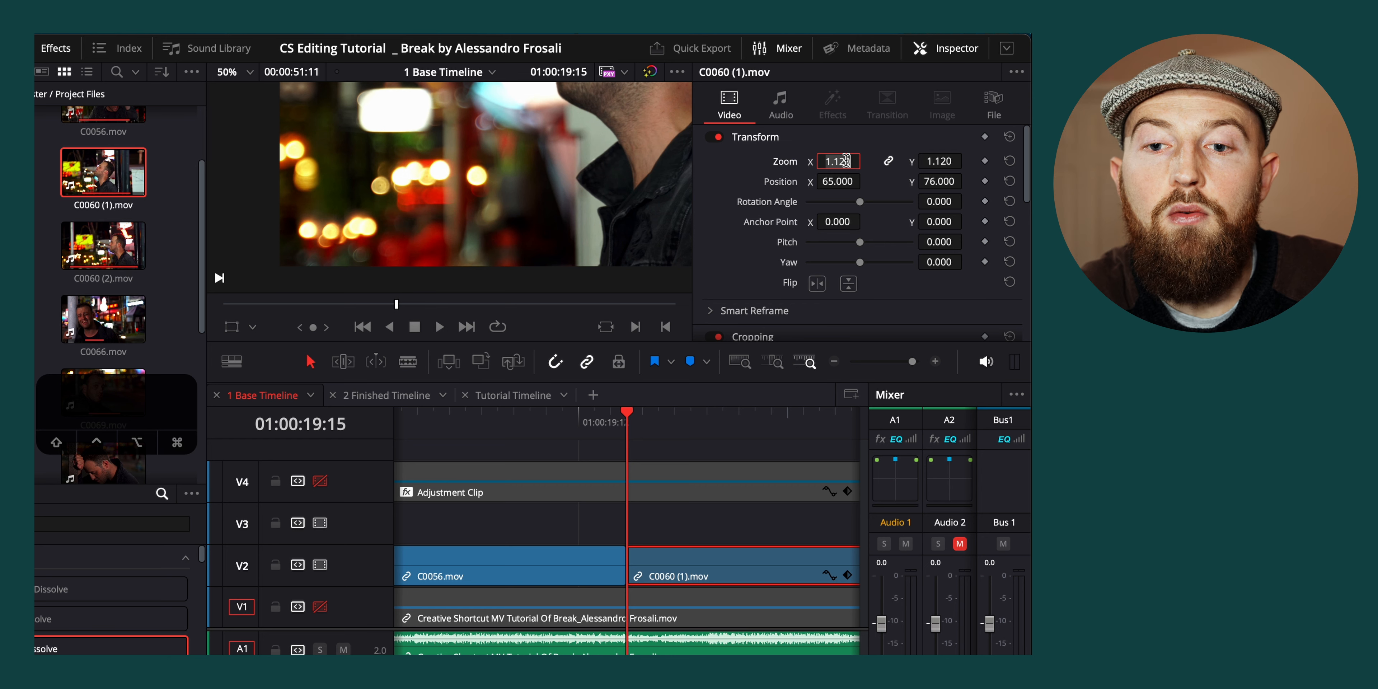
pyautogui.write('2')
pyautogui.press('Return')
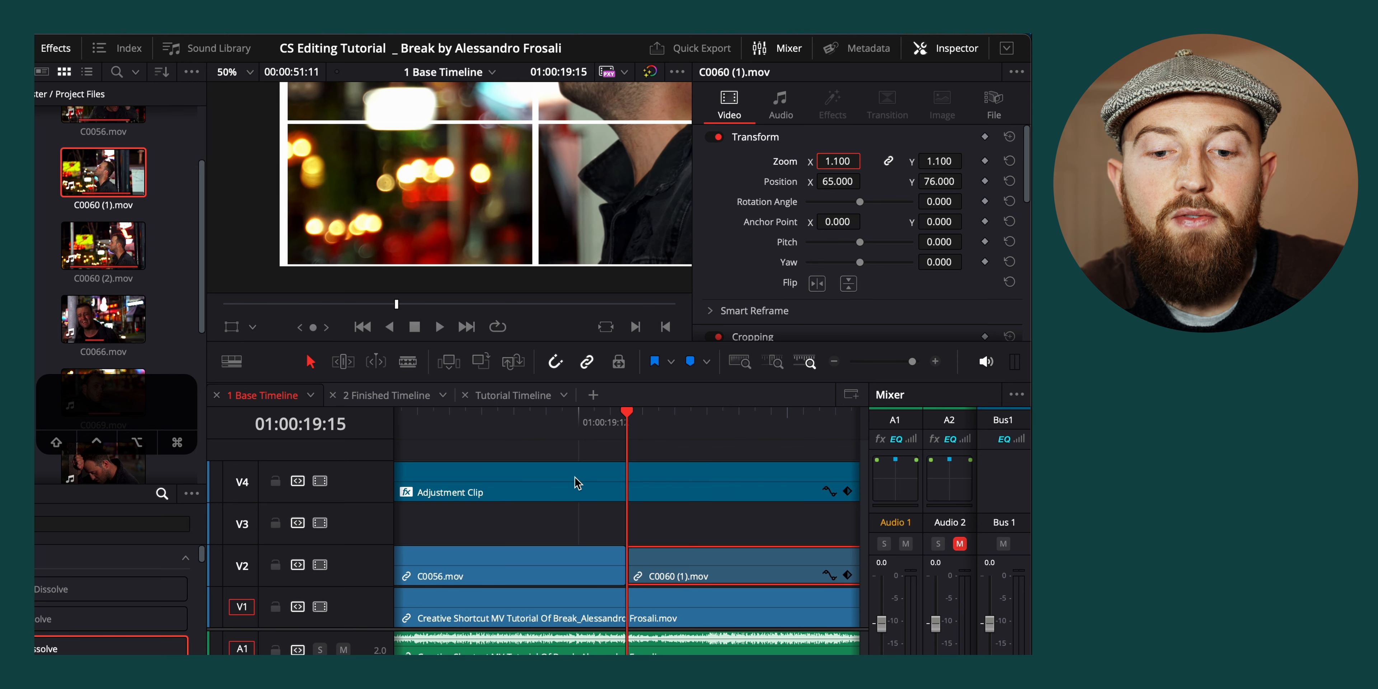
# Set the timeline viewer's magnification to Fit
pyautogui.scroll(-2, 517, 163)
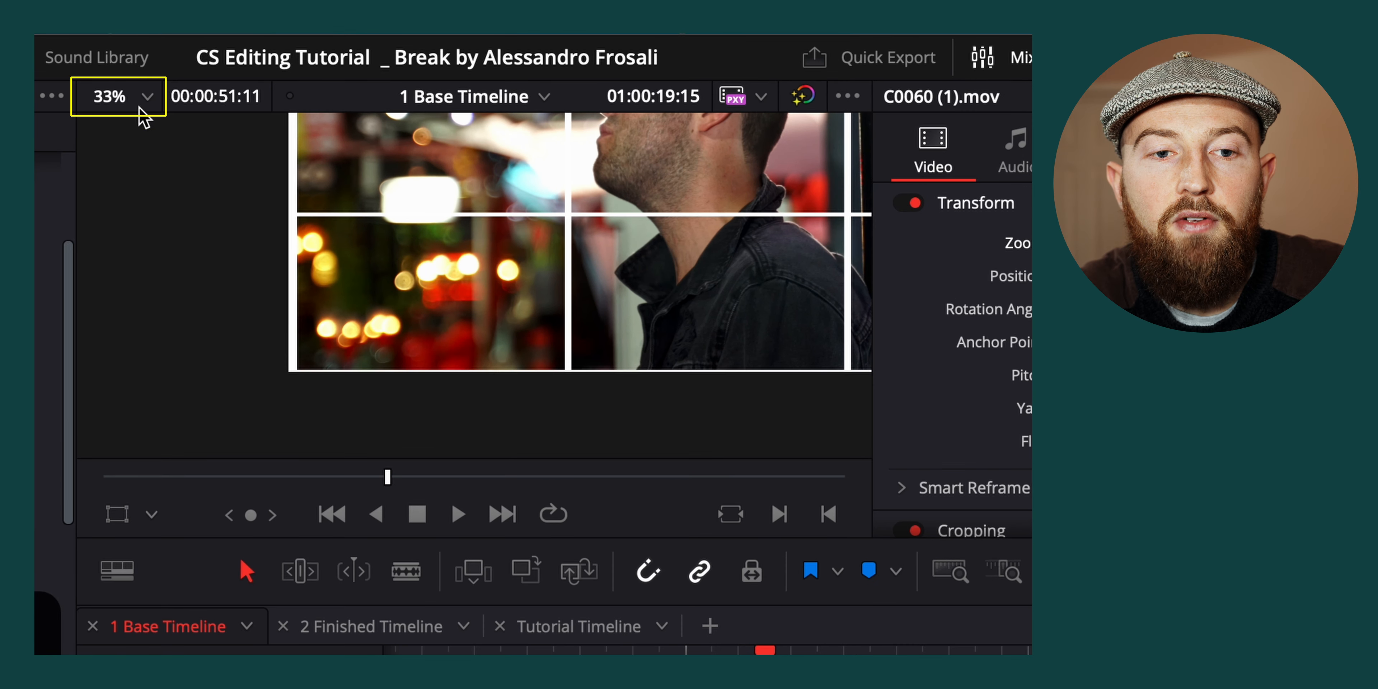
pyautogui.click(248, 73)
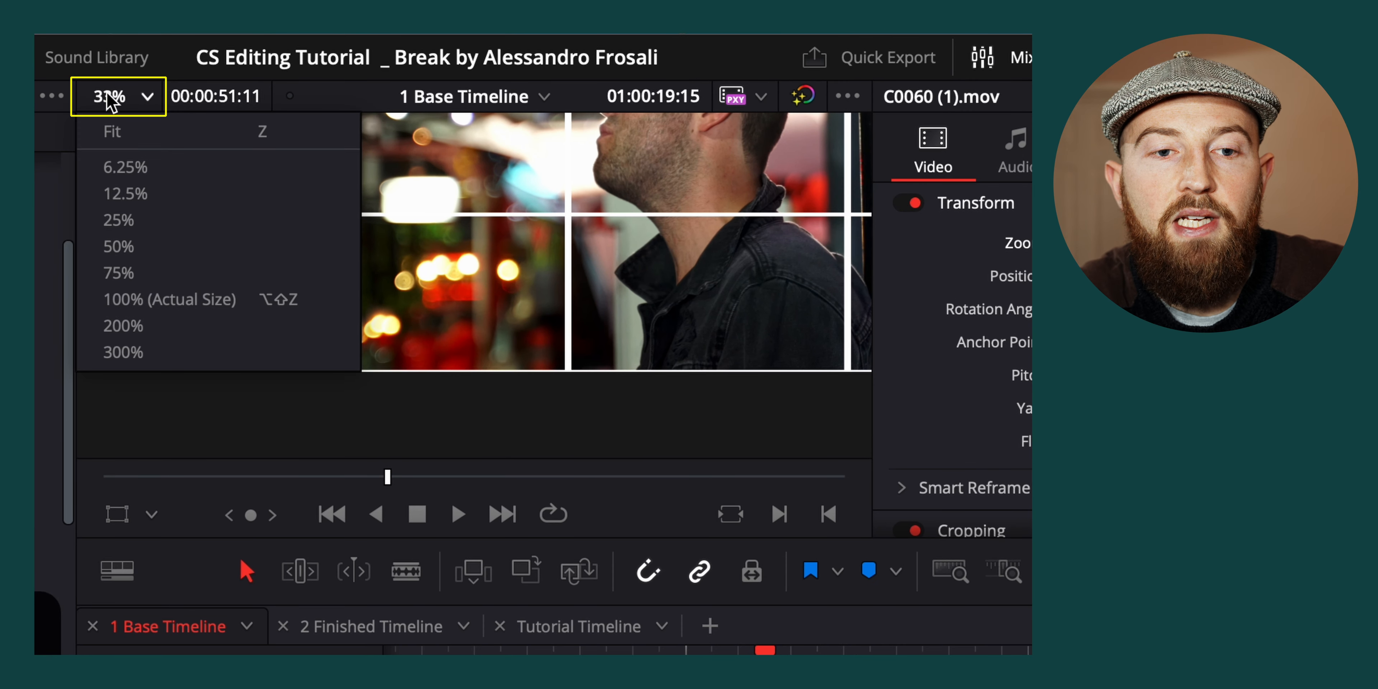
pyautogui.click(153, 134)
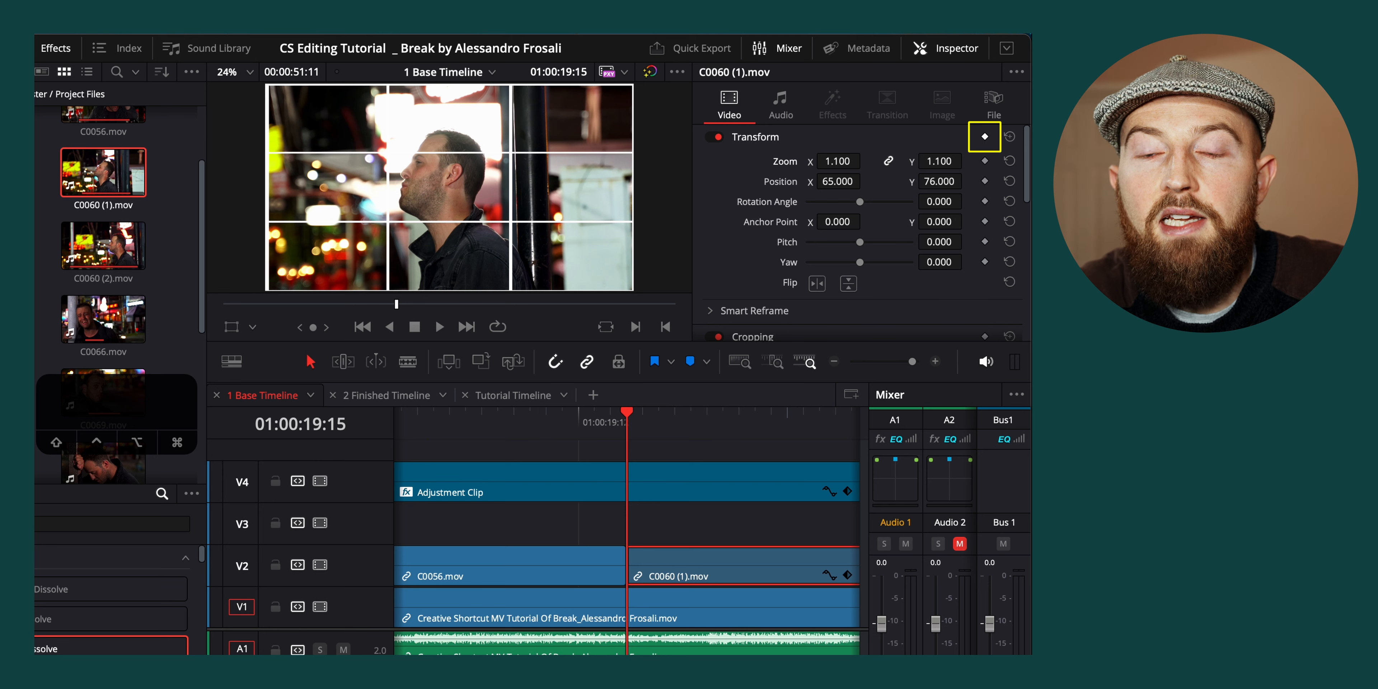
# Keyframe all Transform settings at the start of C0060 (1).mov and move the playhead to the clip's end at 01:00:25:09
pyautogui.click(985, 137)
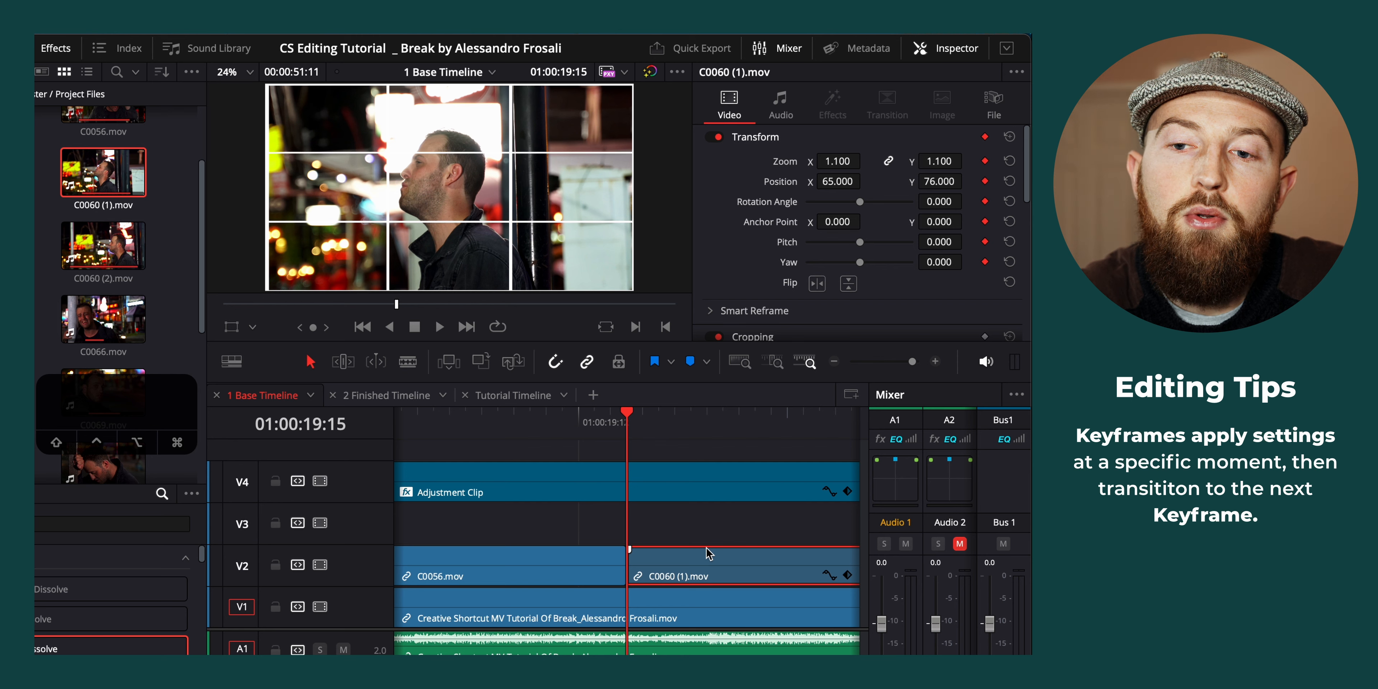
pyautogui.hscroll(10, 708, 548)
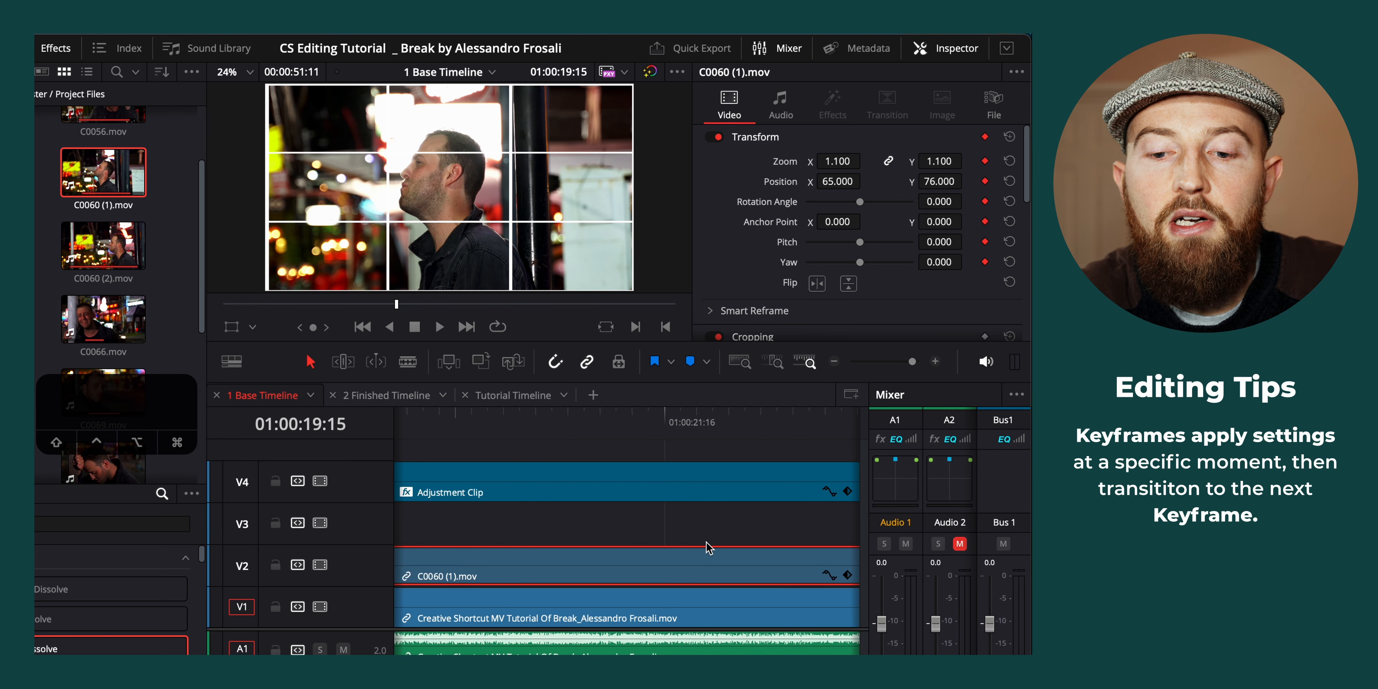
pyautogui.hscroll(4, 709, 548)
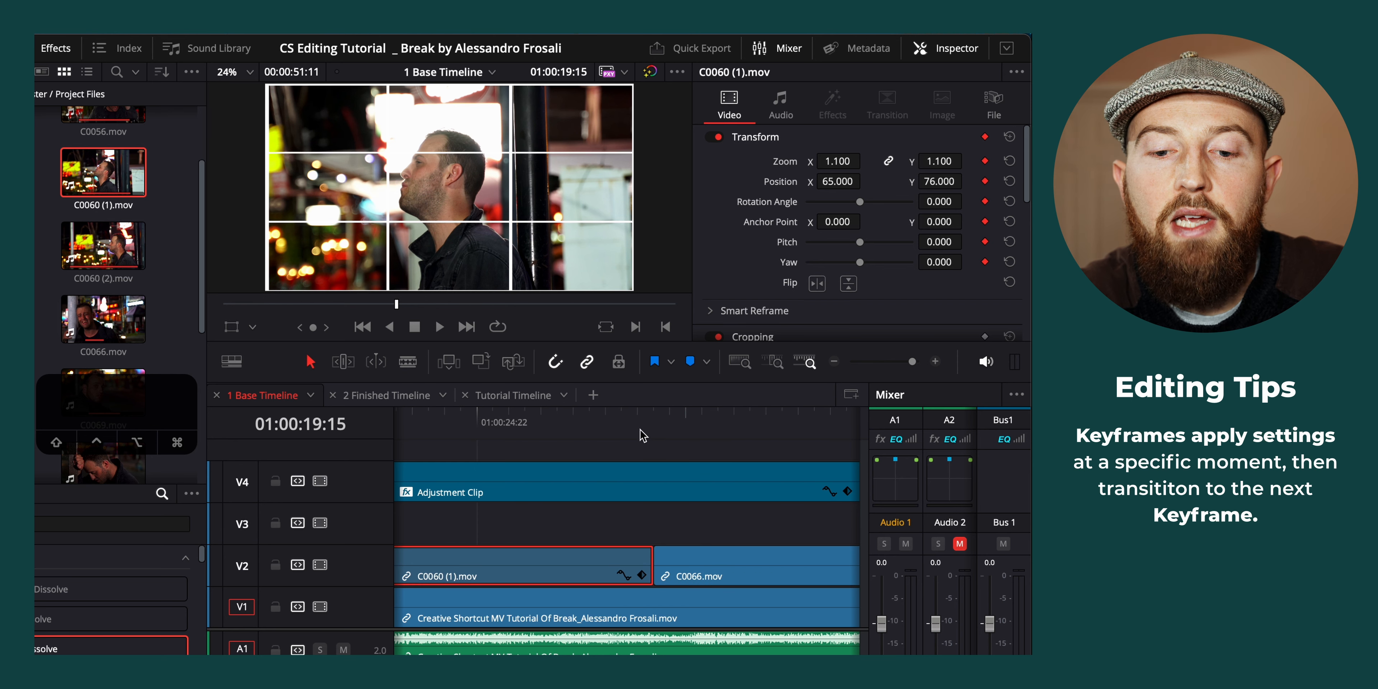
pyautogui.click(652, 423)
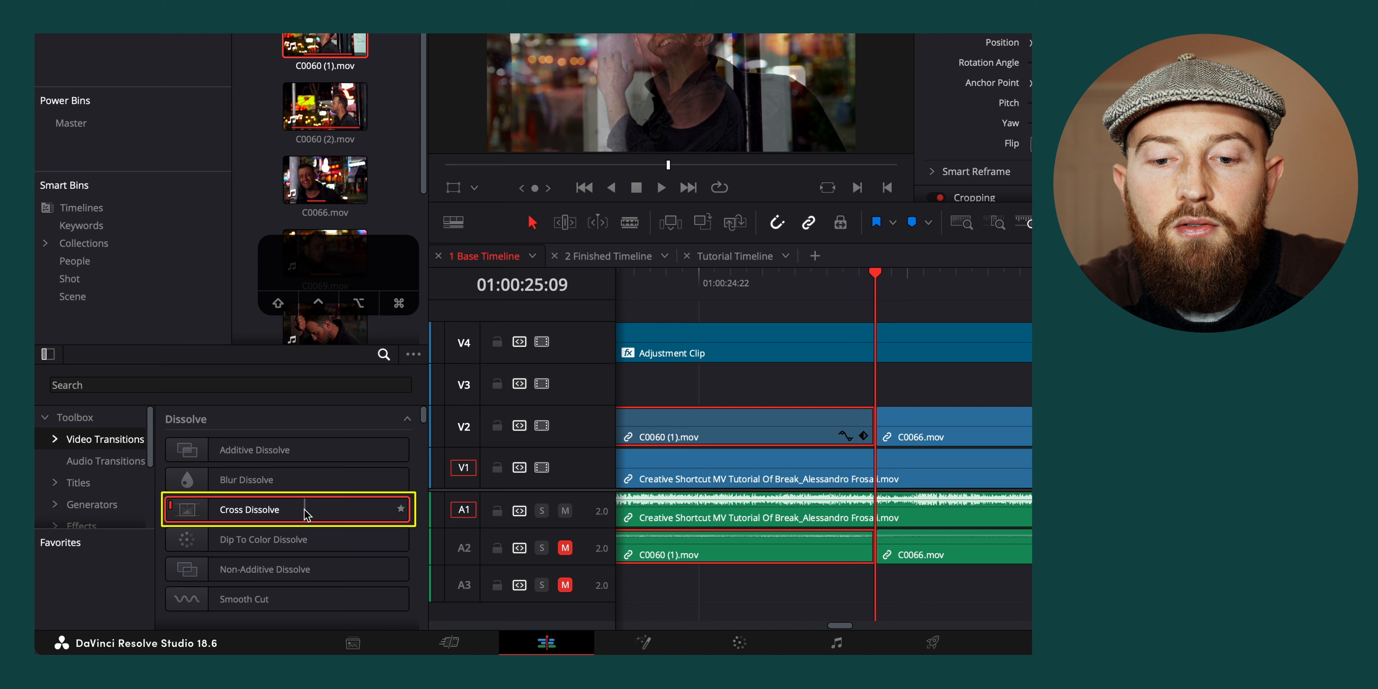
# Add a reference Cross Dissolve into C0066.mov and set C0060 (1).mov's end framing to zoom 1.360, position X -153 and Y 53
pyautogui.moveTo(271, 537); pyautogui.dragTo(875, 431)
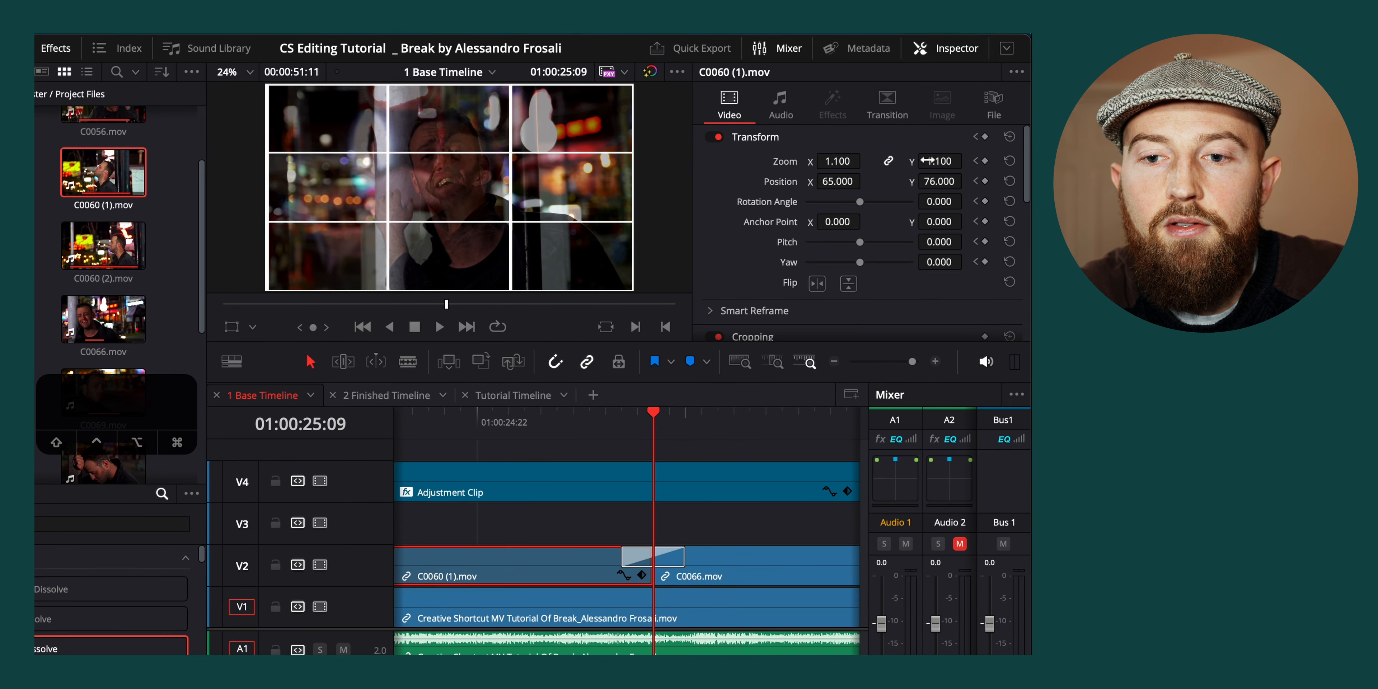
pyautogui.moveTo(928, 161); pyautogui.dragTo(967, 180)
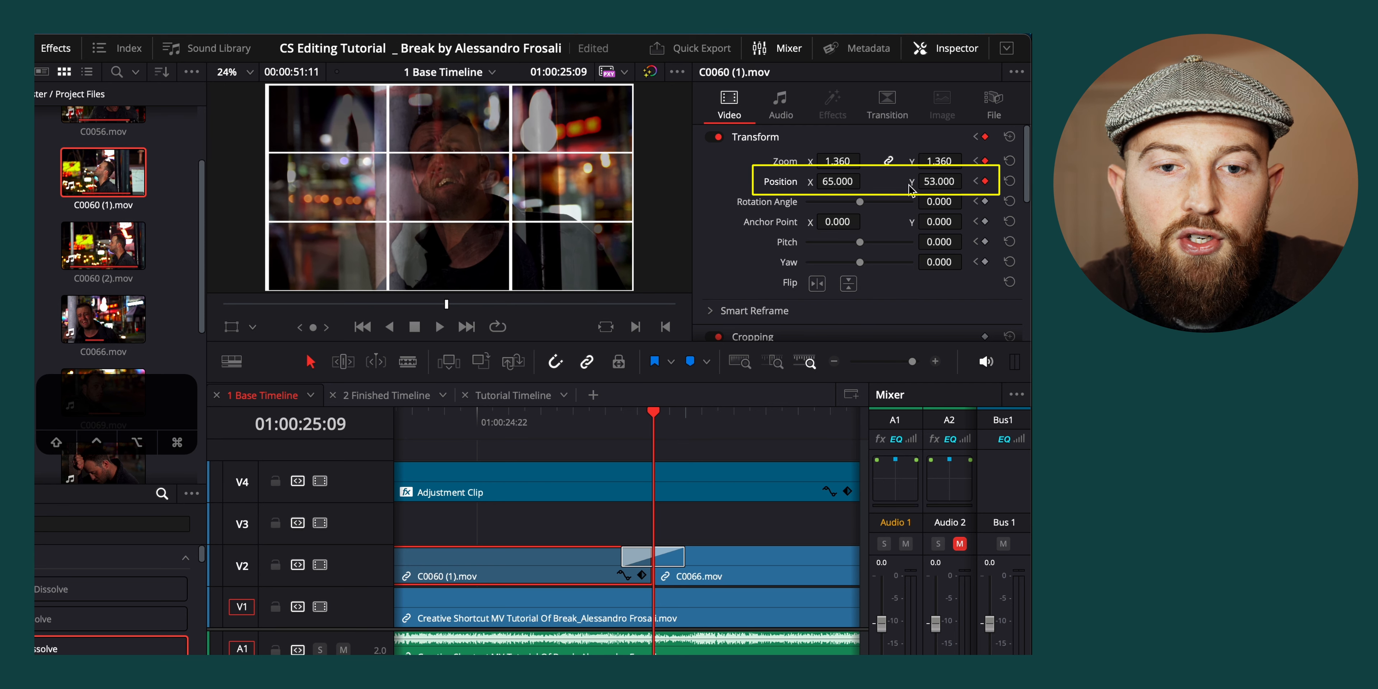
pyautogui.moveTo(866, 181)
pyautogui.mouseDown()
pyautogui.moveTo(838, 182)
pyautogui.moveTo(865, 180)
pyautogui.mouseUp()
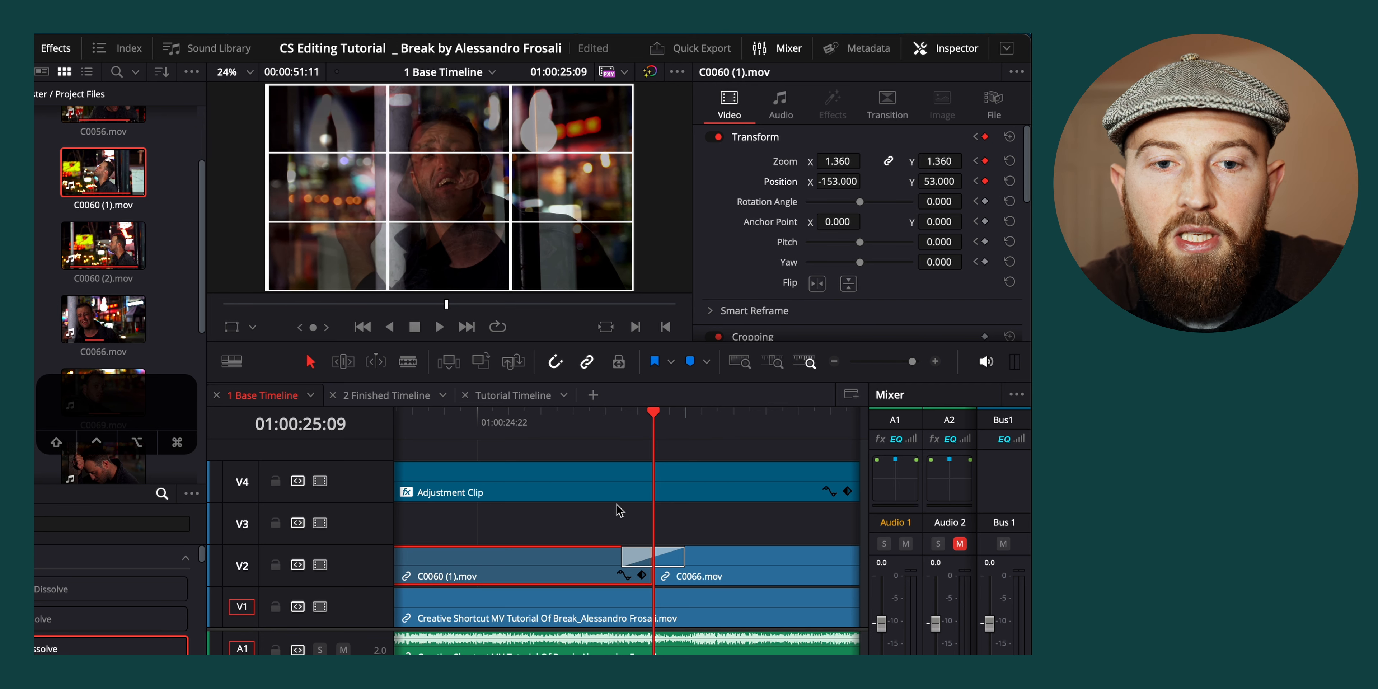
# Delete the Cross Dissolve before C0066.mov and play back the keyframed movement of C0060 (1).mov
pyautogui.click(676, 557)
pyautogui.press('Delete')
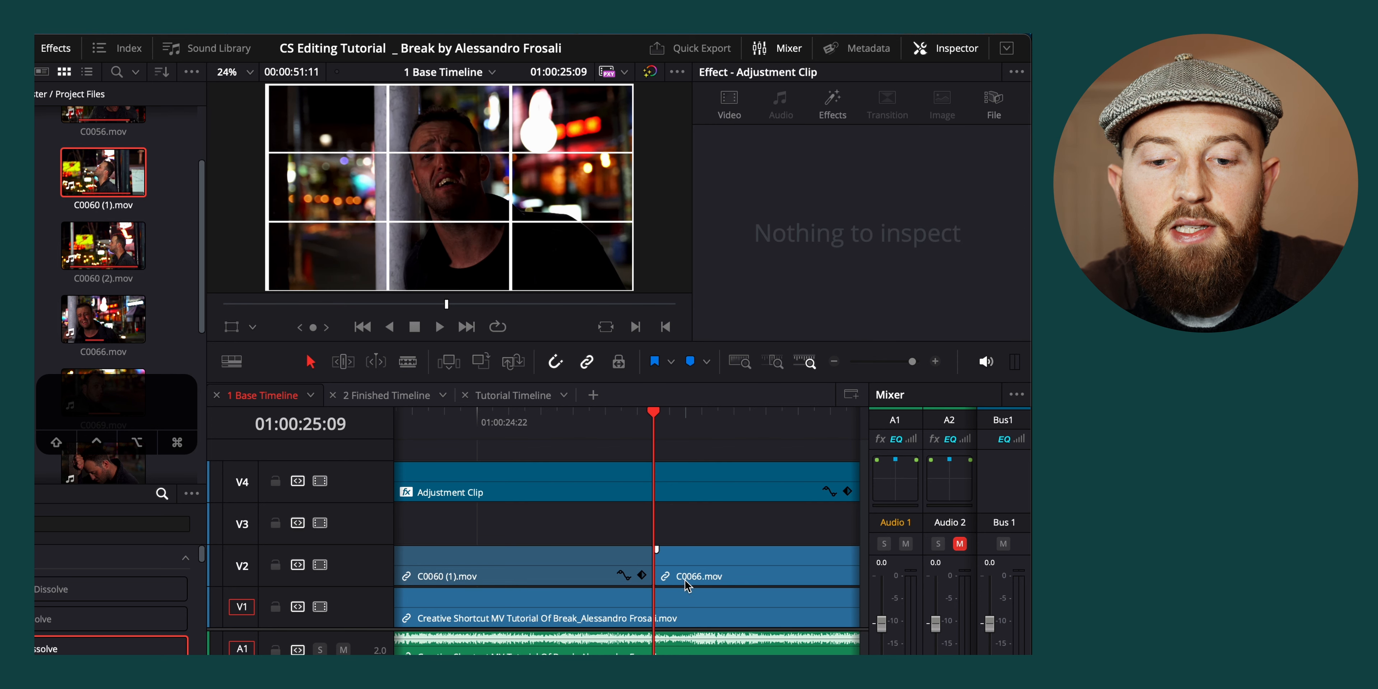
pyautogui.click(577, 434)
pyautogui.press('space')
pyautogui.click(500, 436)
pyautogui.click(471, 436)
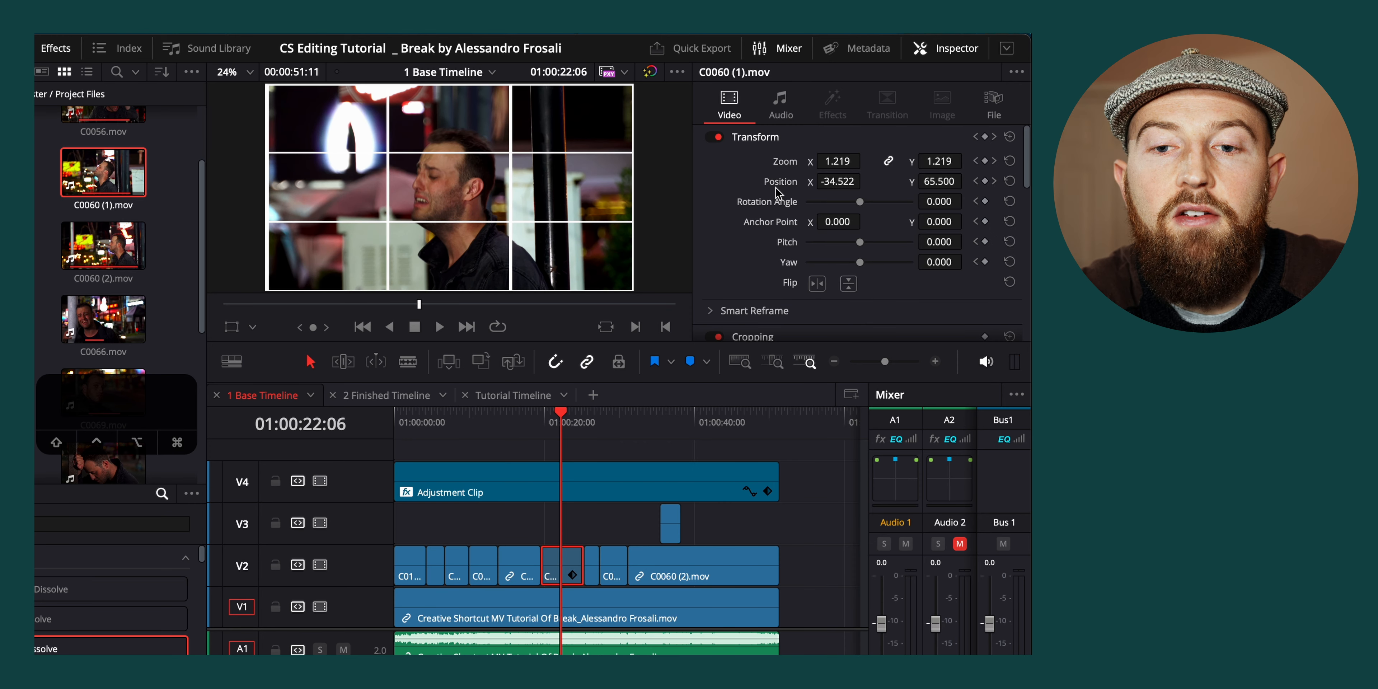
# Try changing C0060 (1).mov's other Transform settings, such as anchor point and rotation, and undo the changes
pyautogui.scroll(-1, 776, 193)
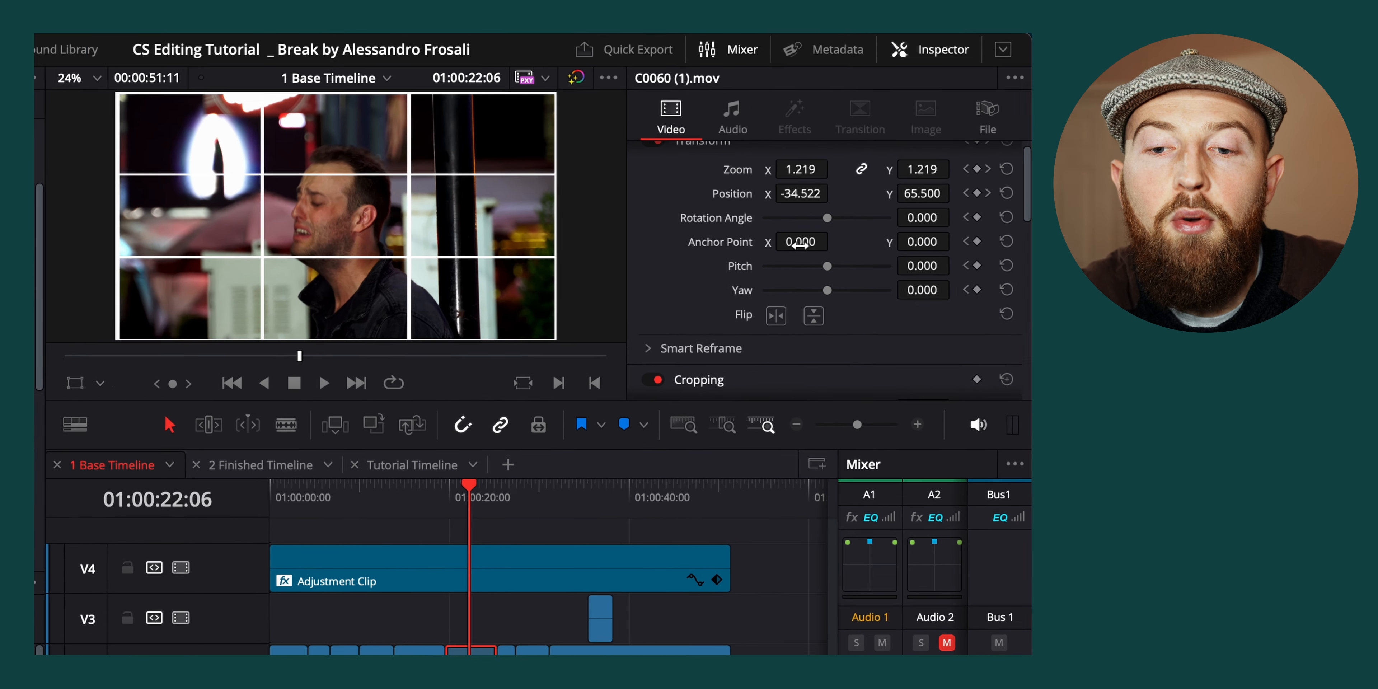
pyautogui.moveTo(838, 208); pyautogui.dragTo(952, 226)
pyautogui.hotkey('ctrl', 'z')
# Try changing C0060 (1).mov's yaw, vertical flip and left crop, restoring each setting after the test
pyautogui.hotkey('ctrl', 'z')
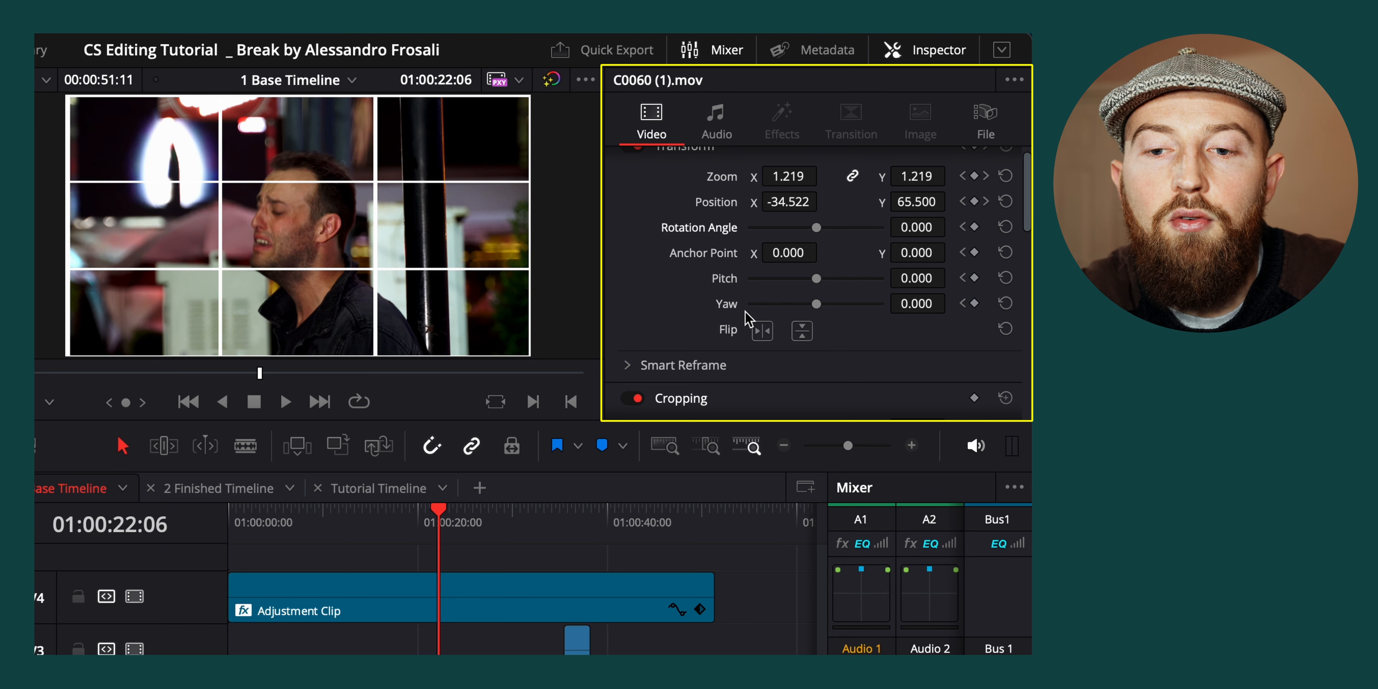
pyautogui.scroll(-6, 741, 320)
pyautogui.moveTo(816, 227); pyautogui.dragTo(889, 231)
pyautogui.hotkey('ctrl', 'z')
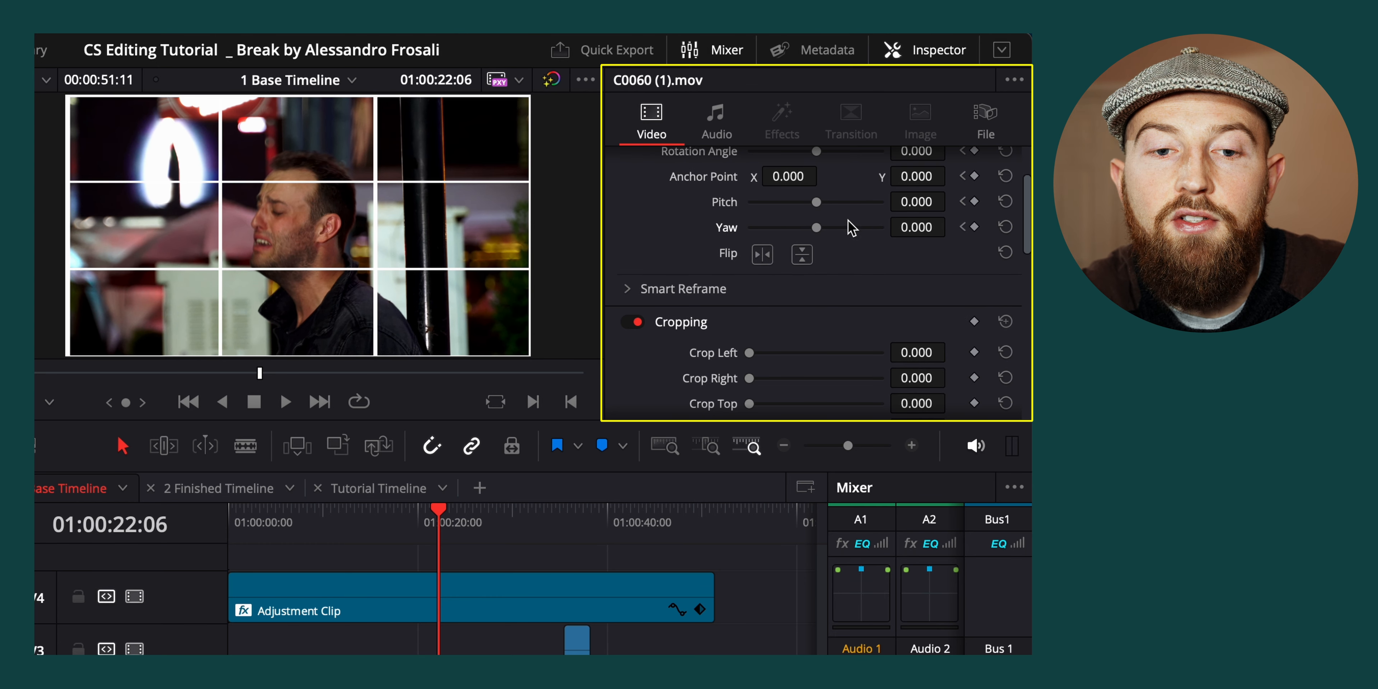
pyautogui.click(801, 256)
pyautogui.click(801, 256)
pyautogui.scroll(-5, 753, 307)
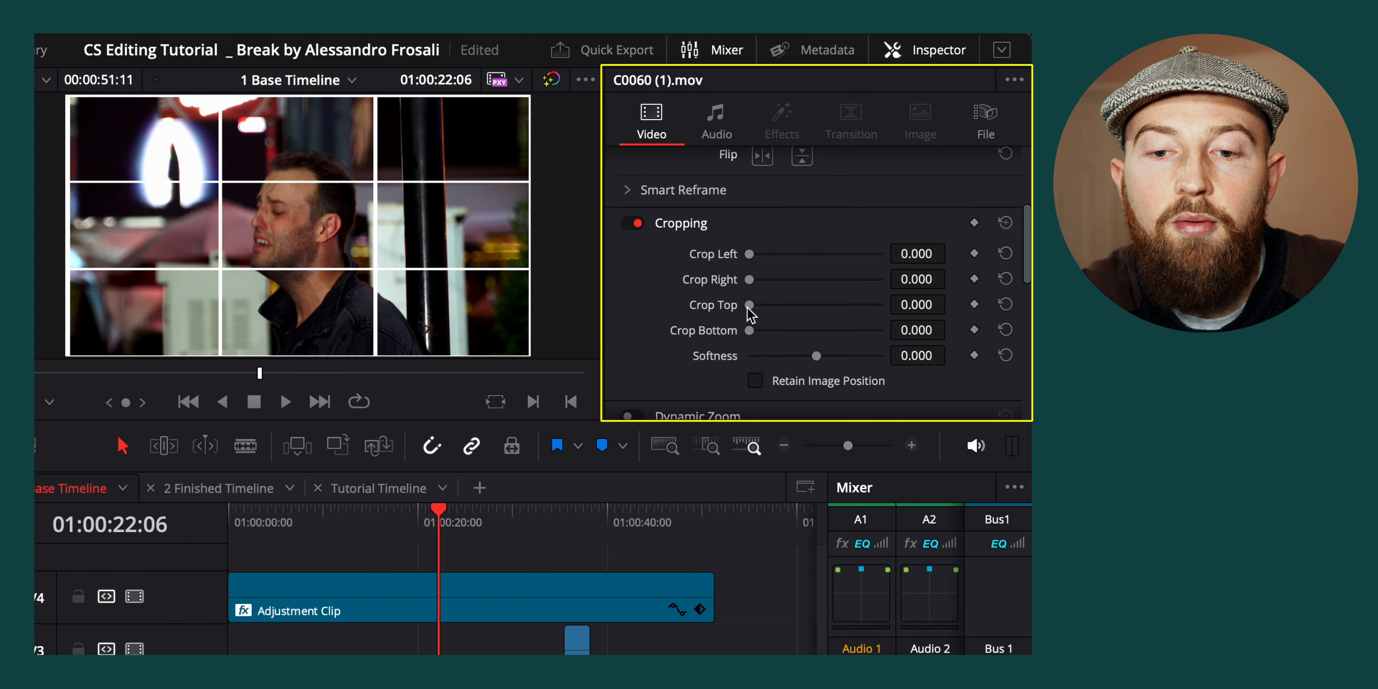
pyautogui.moveTo(749, 237); pyautogui.dragTo(788, 239)
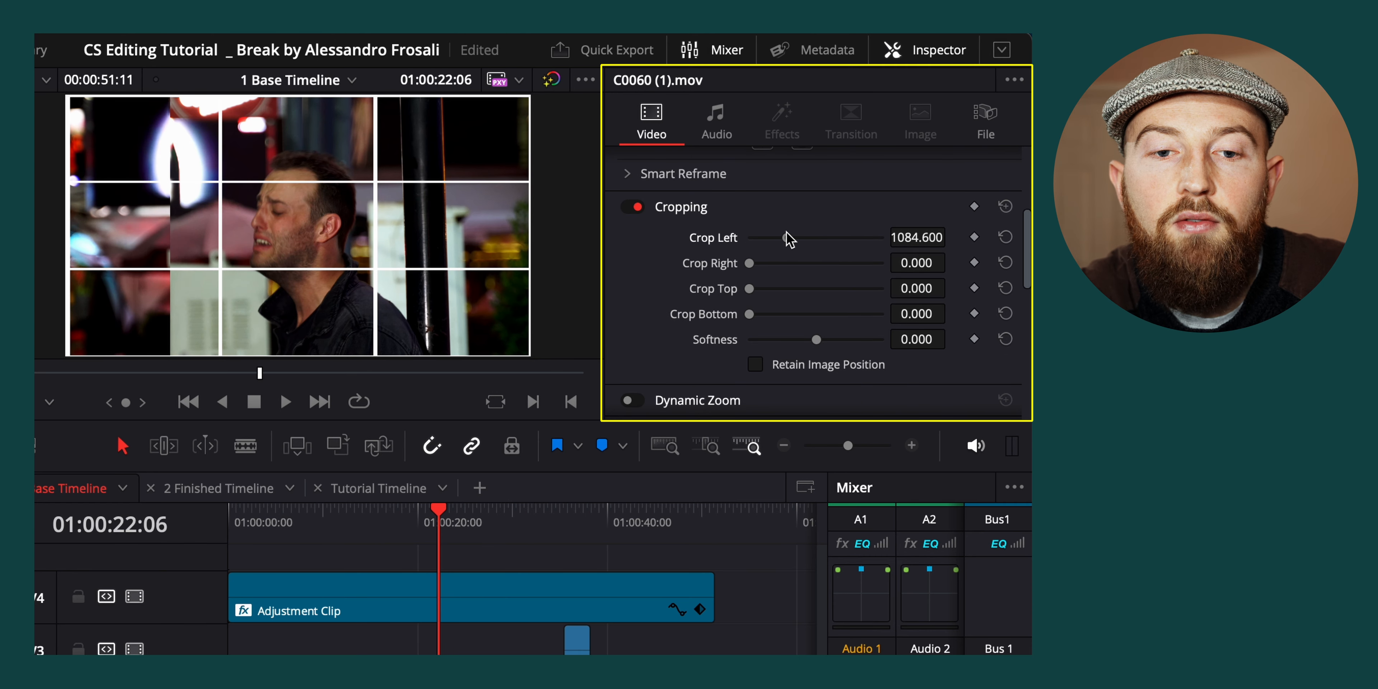
pyautogui.doubleClick(788, 239)
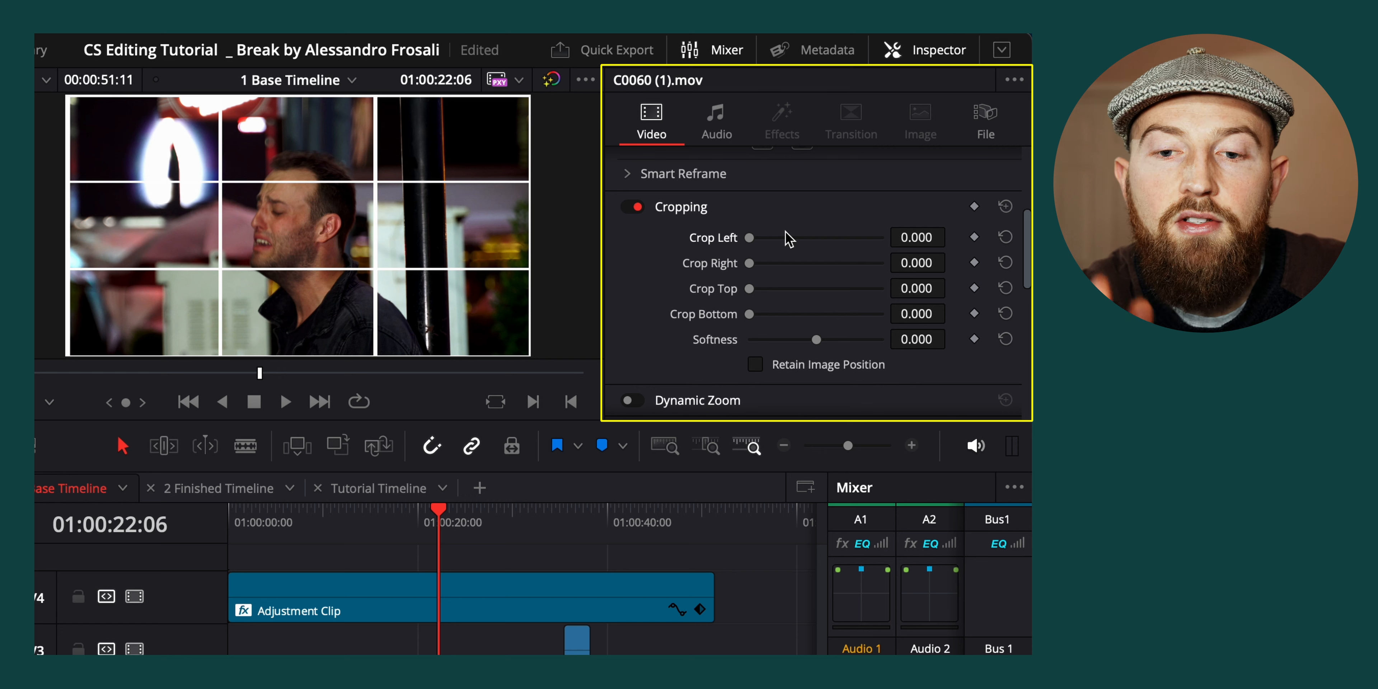
# Try Dynamic Zoom with Linear ease on C0060 (1).mov, play the clip and turn Dynamic Zoom off again
pyautogui.scroll(-3, 713, 273)
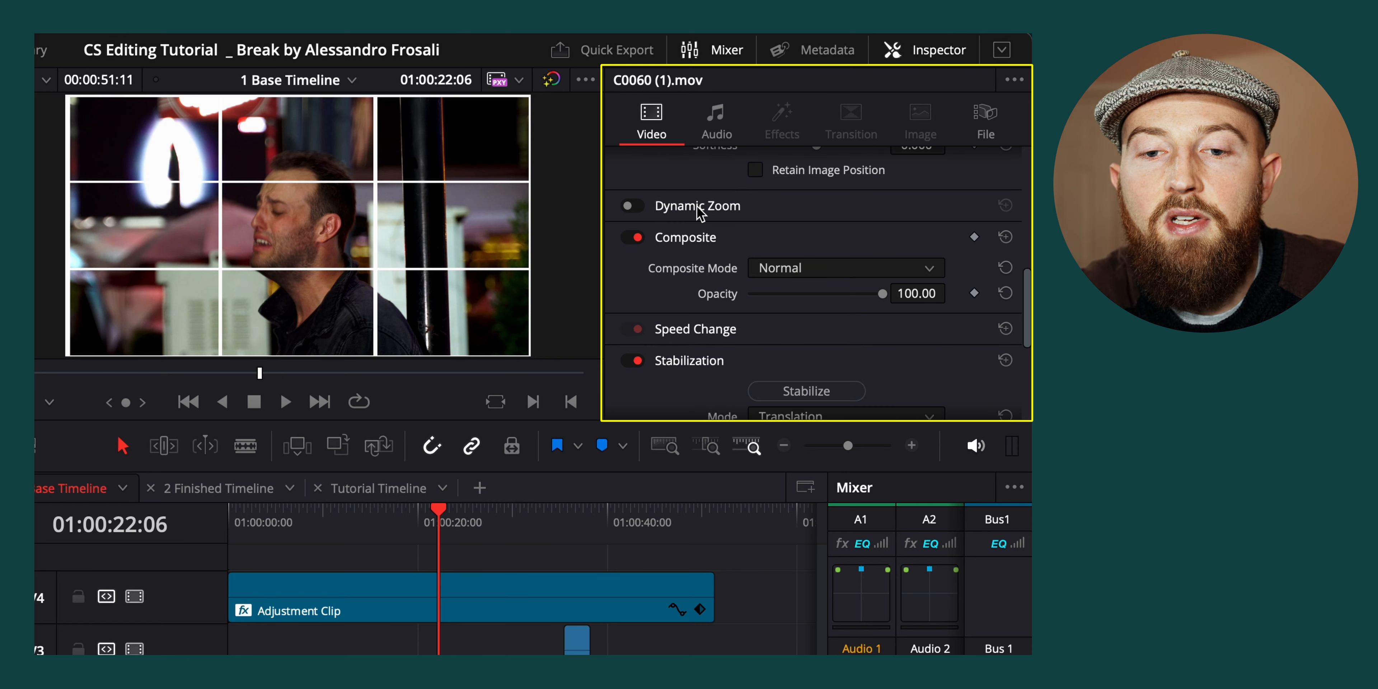
pyautogui.click(635, 209)
pyautogui.click(690, 206)
pyautogui.press('space')
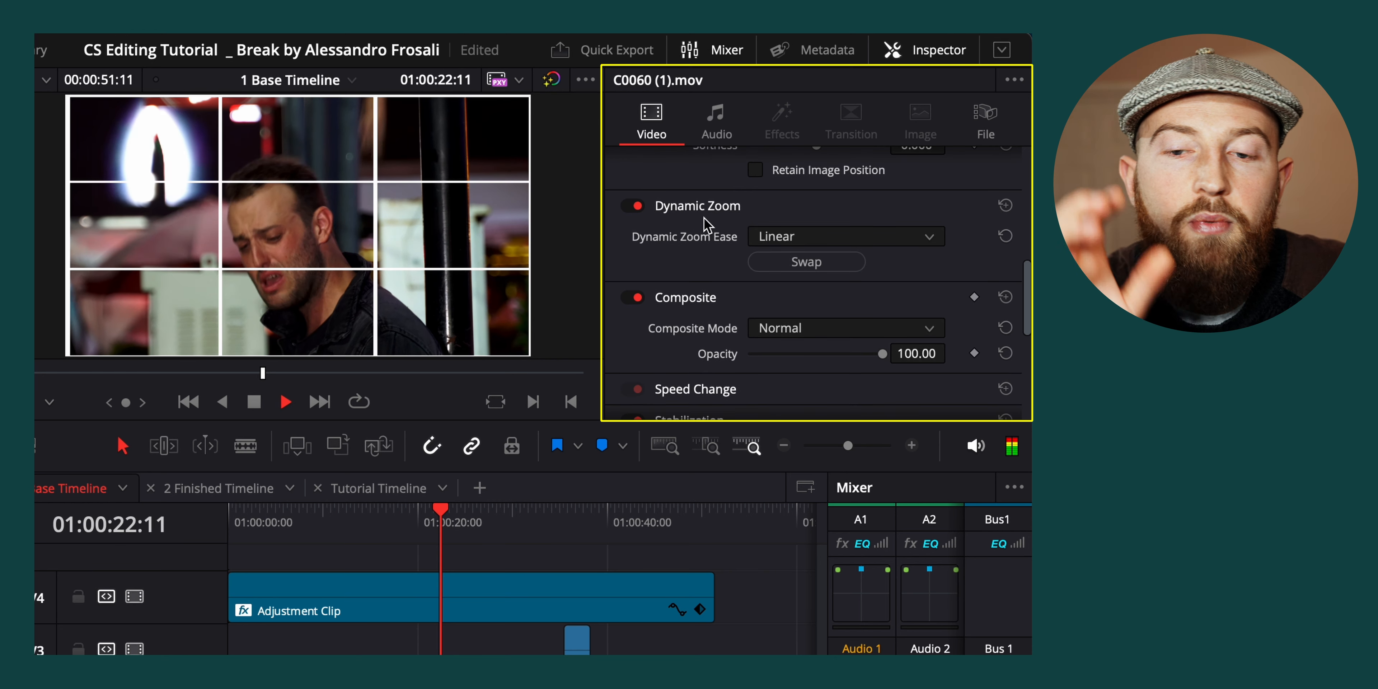
pyautogui.press('space')
pyautogui.click(637, 207)
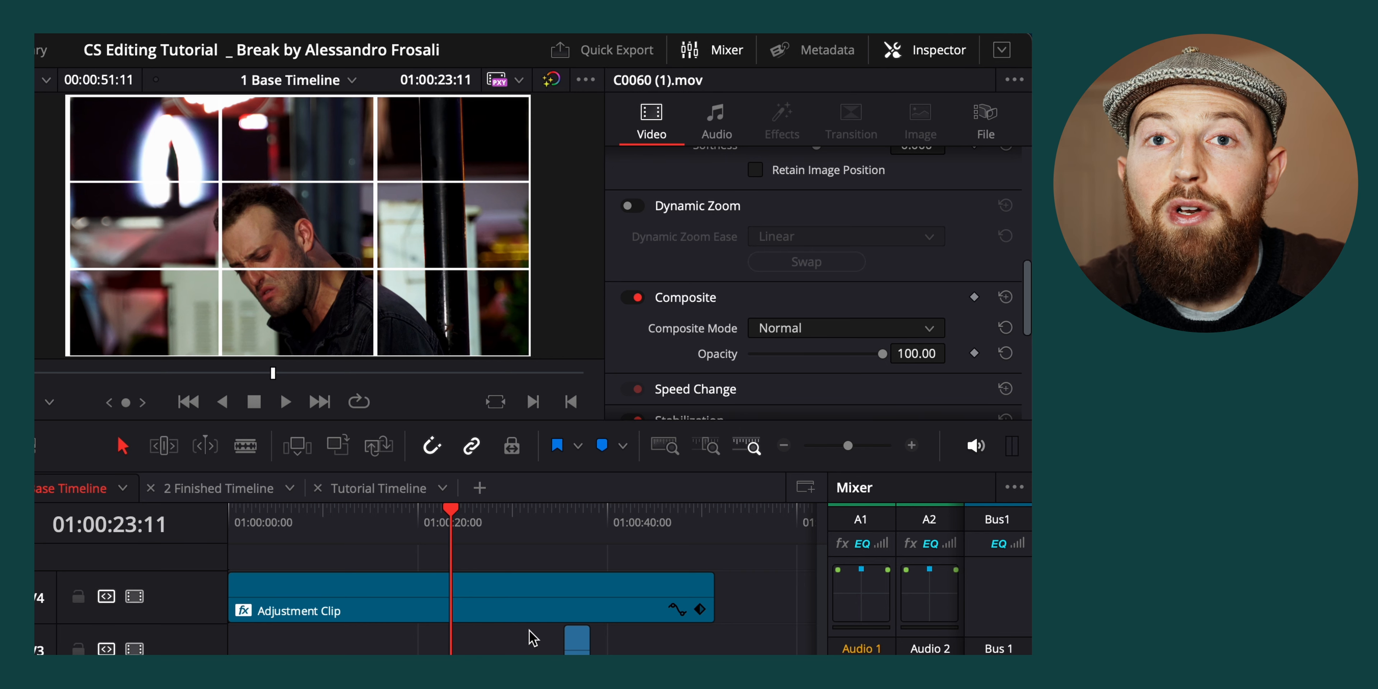
# Examine the stabilization and Transform settings of C0056.mov and C0060 (1).mov in 2 Finished Timeline
pyautogui.scroll(-3, 778, 276)
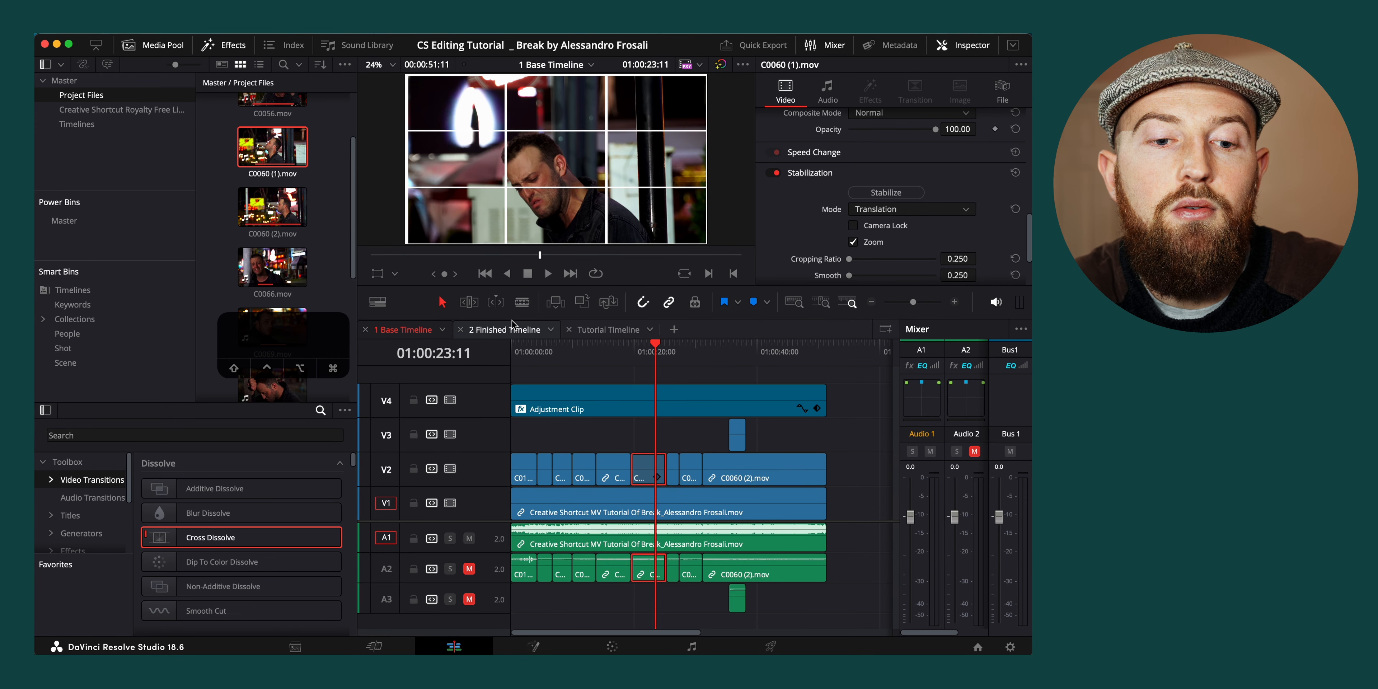
pyautogui.click(506, 330)
pyautogui.click(635, 465)
pyautogui.click(595, 463)
pyautogui.click(566, 463)
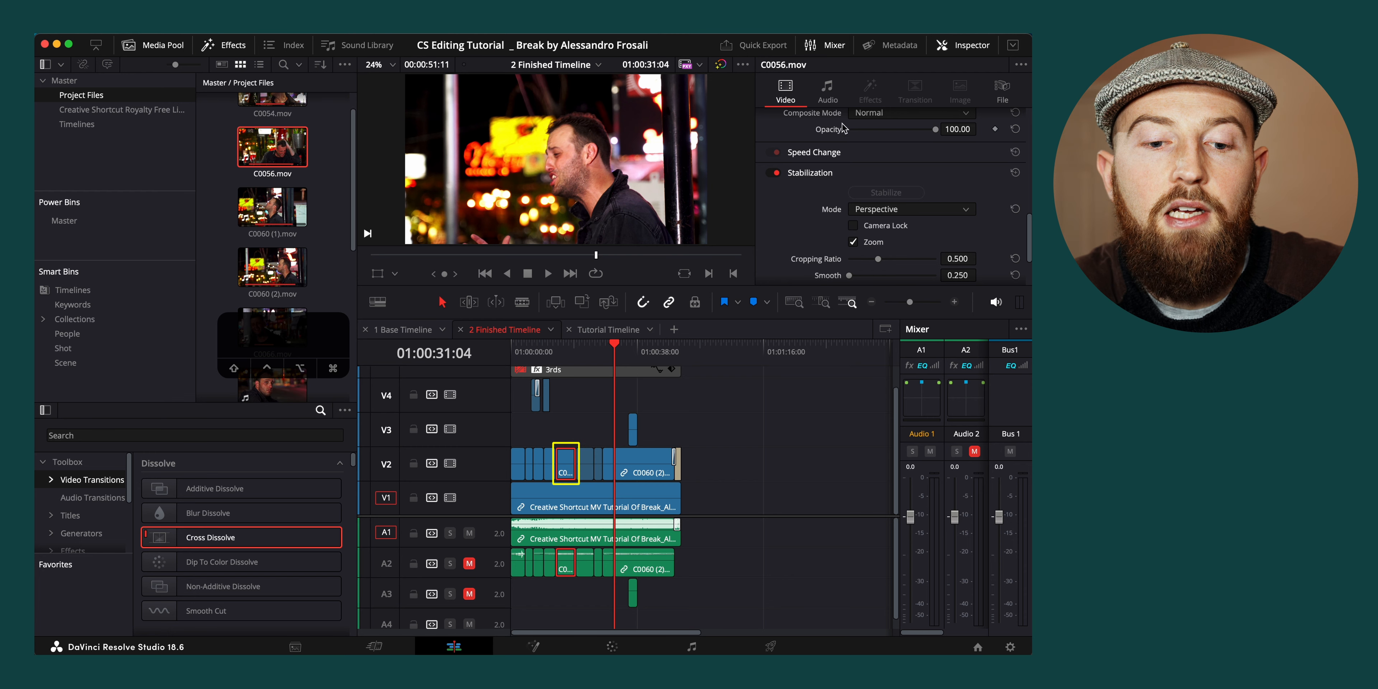
pyautogui.scroll(5, 797, 167)
pyautogui.scroll(3, 797, 167)
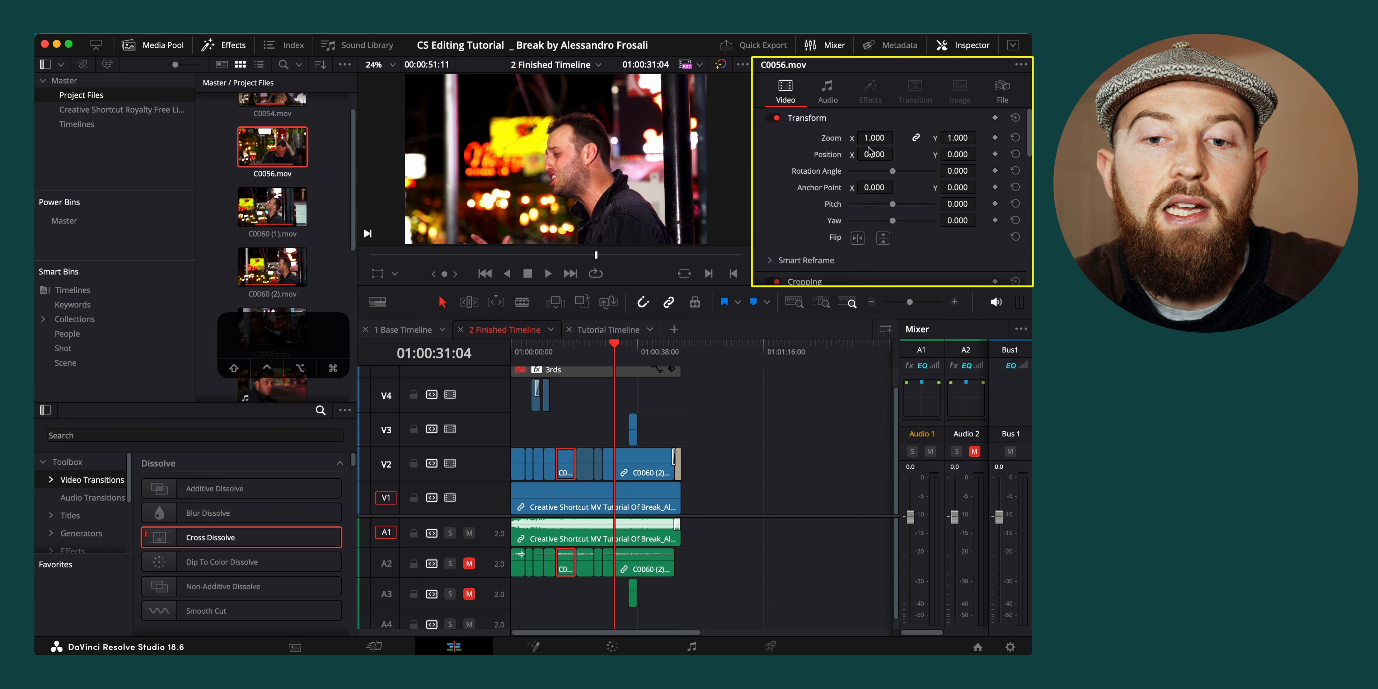
pyautogui.click(585, 464)
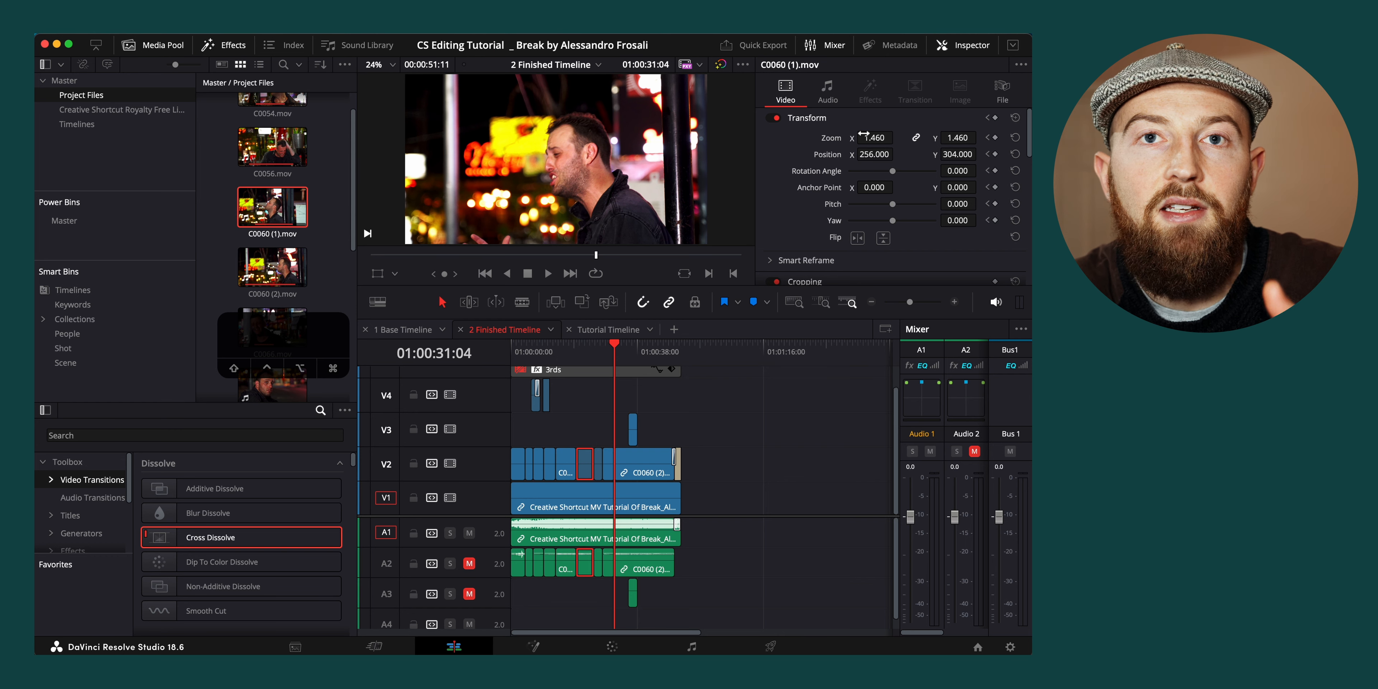
# In 1 Base Timeline, disable video track V4 and briefly hide V2 to compare C0102.mov with the reference video on V1
pyautogui.click(402, 329)
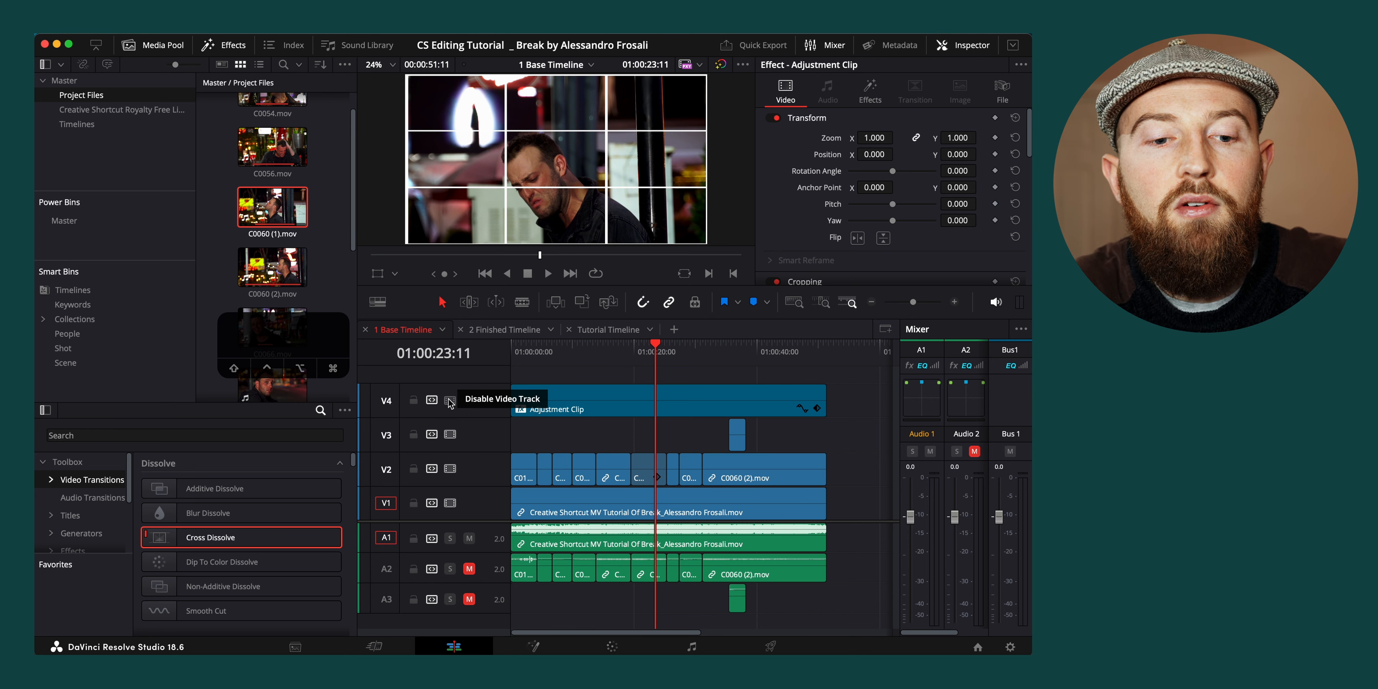
pyautogui.click(450, 400)
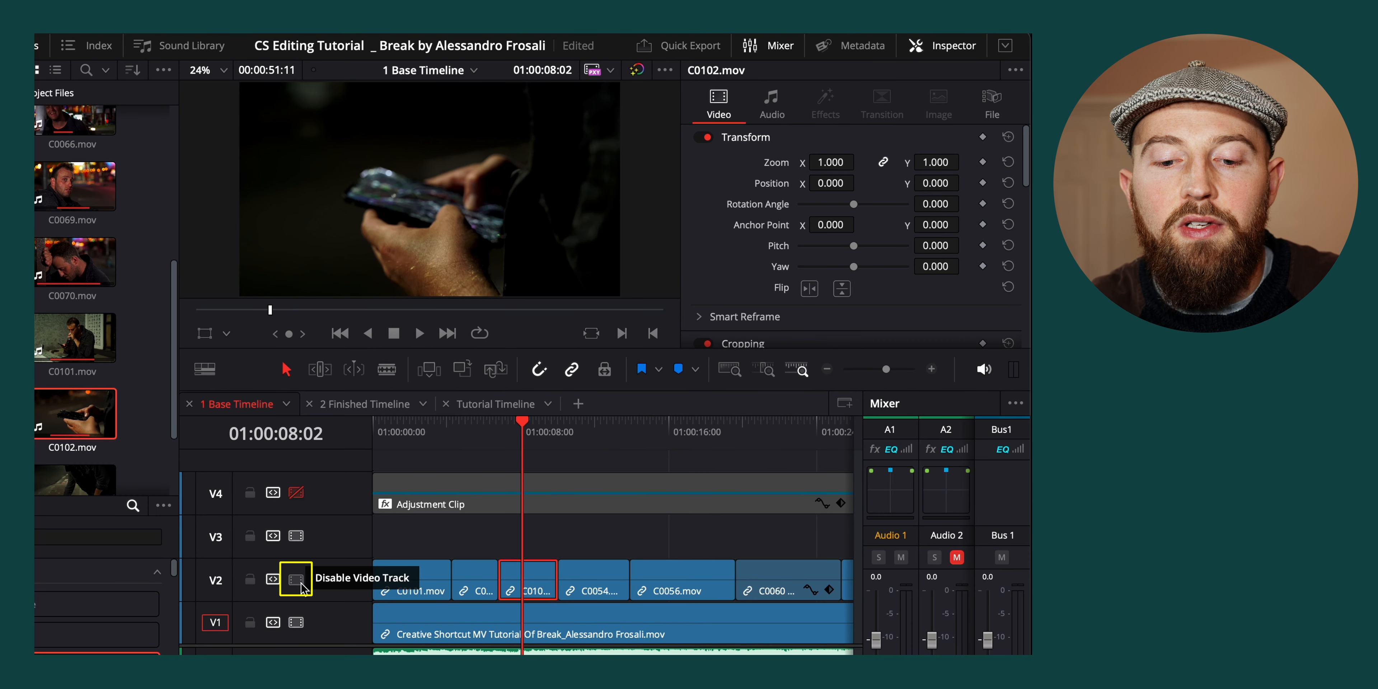
pyautogui.click(300, 586)
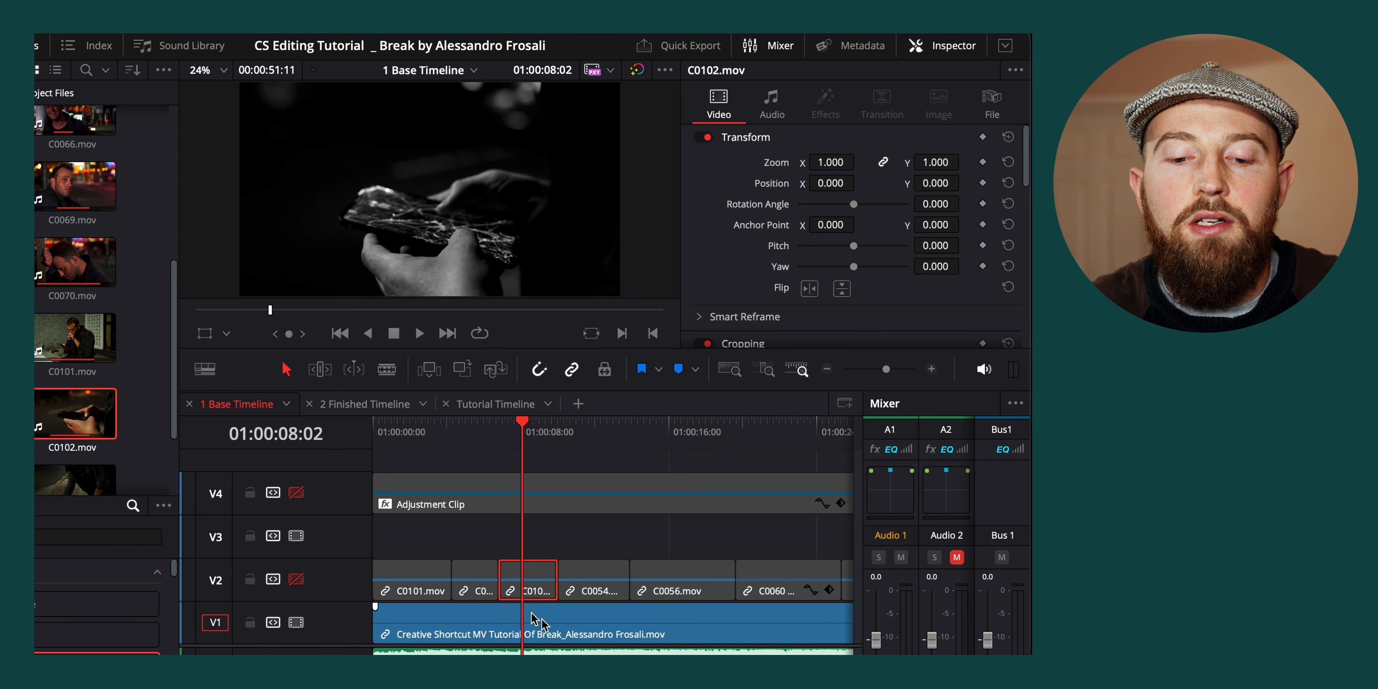
pyautogui.click(295, 578)
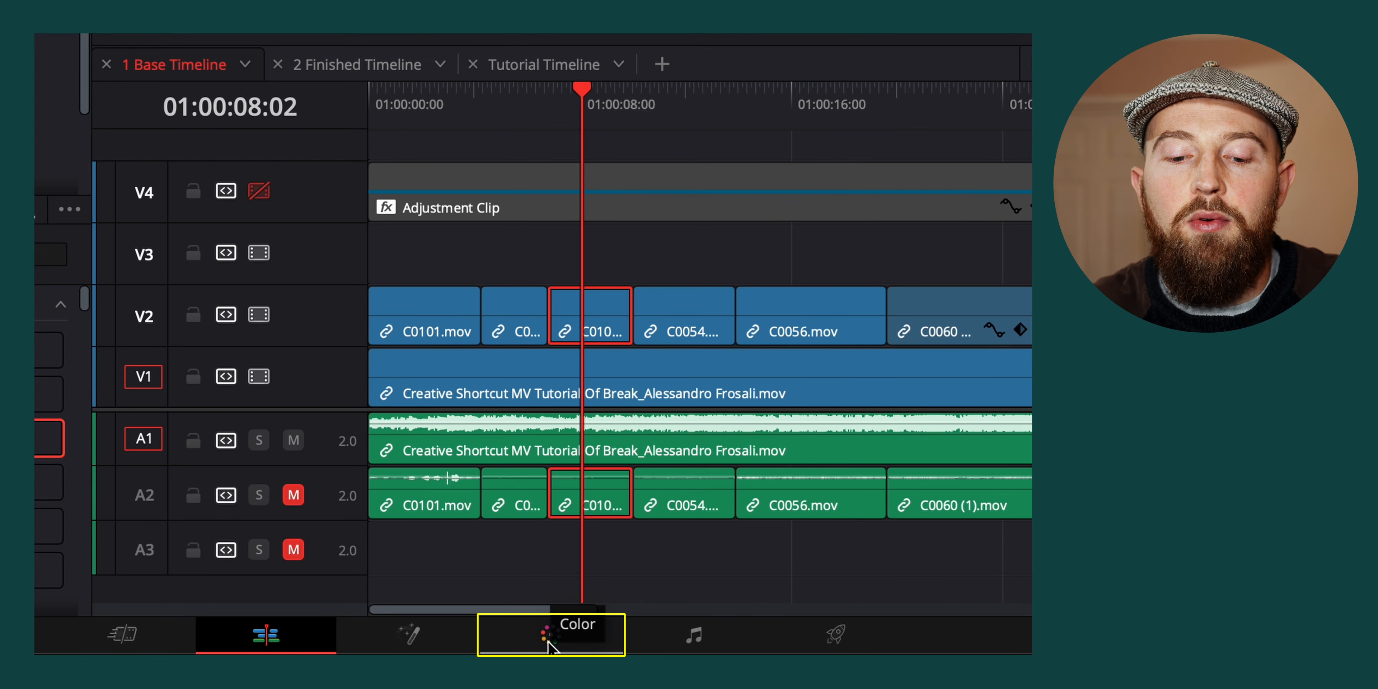
# Open C0102.mov for color grading, reposition node 01 and show the Primaries Color Wheels after viewing the Log Wheels
pyautogui.click(548, 642)
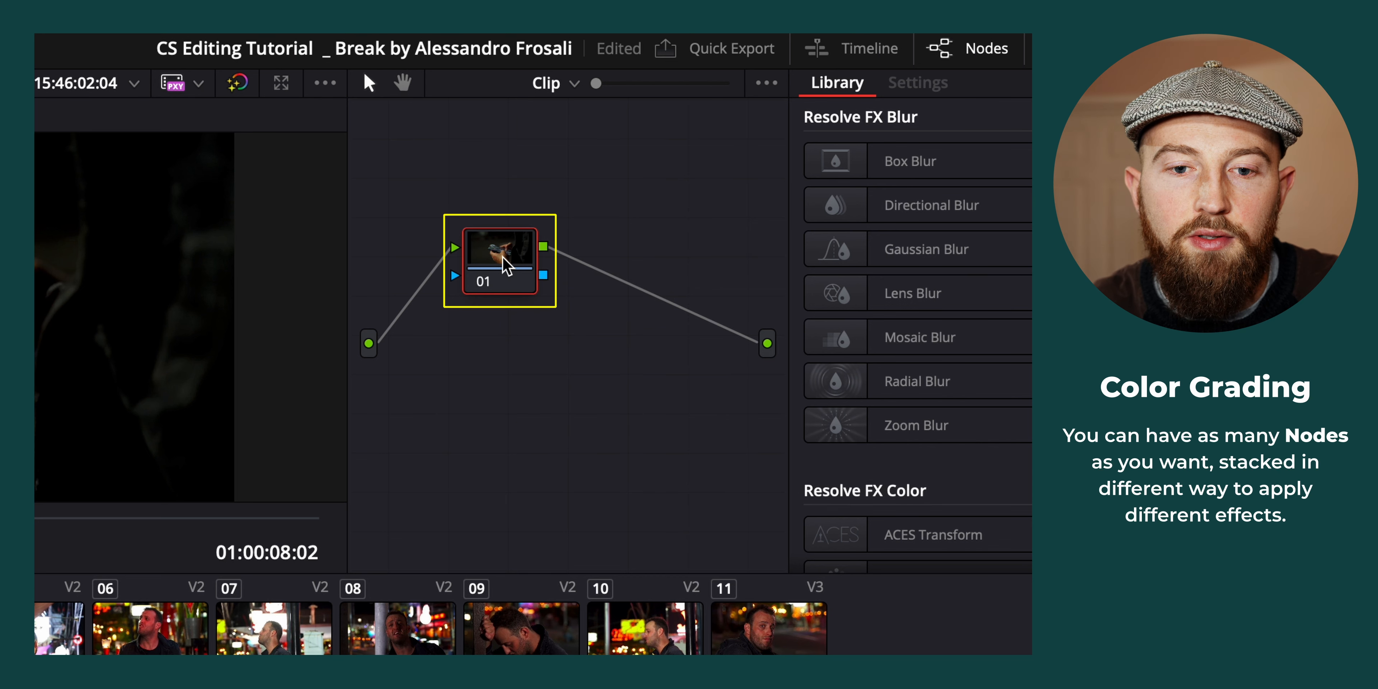
pyautogui.moveTo(507, 267); pyautogui.dragTo(568, 331)
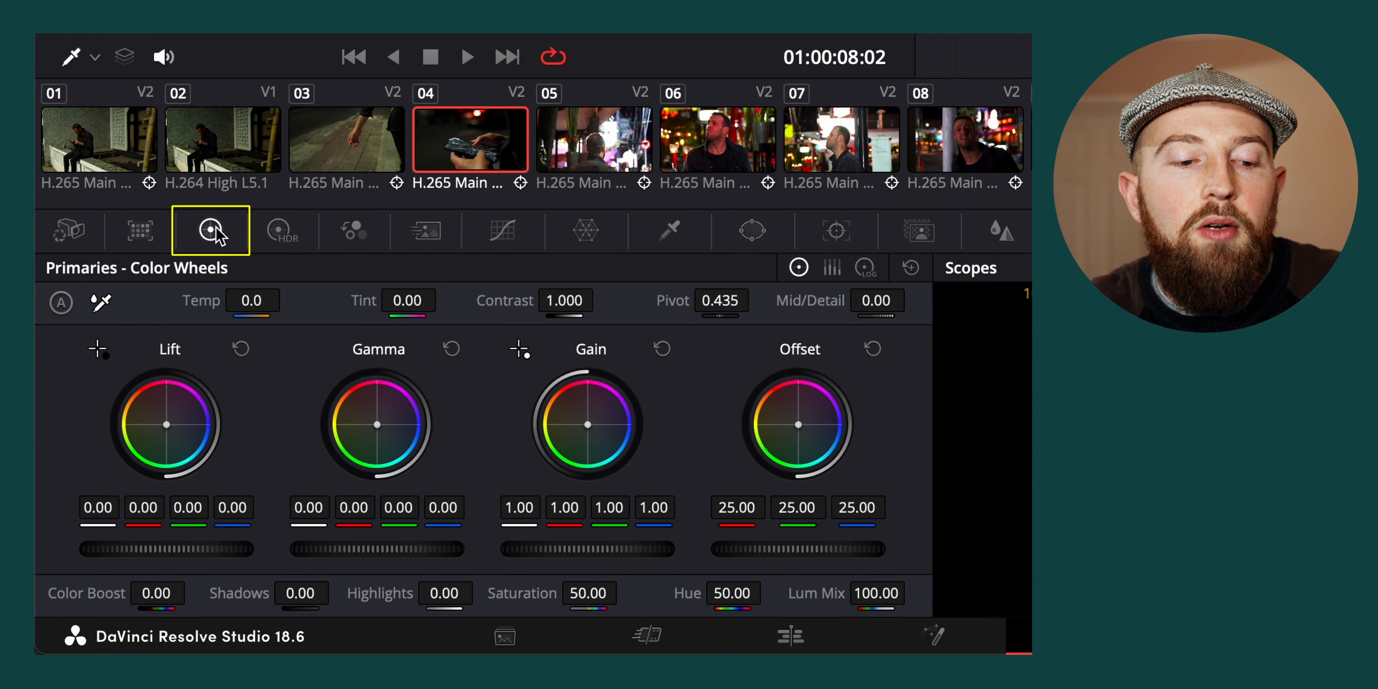
pyautogui.click(280, 230)
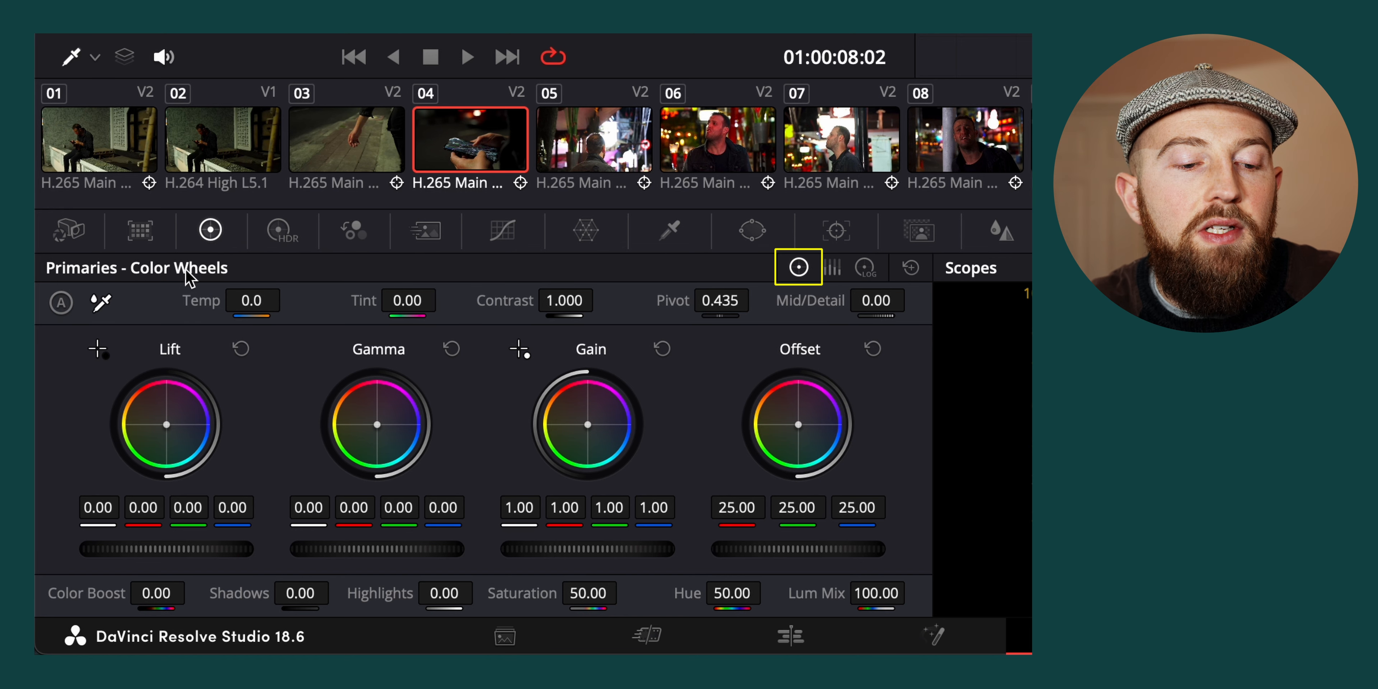
pyautogui.click(865, 268)
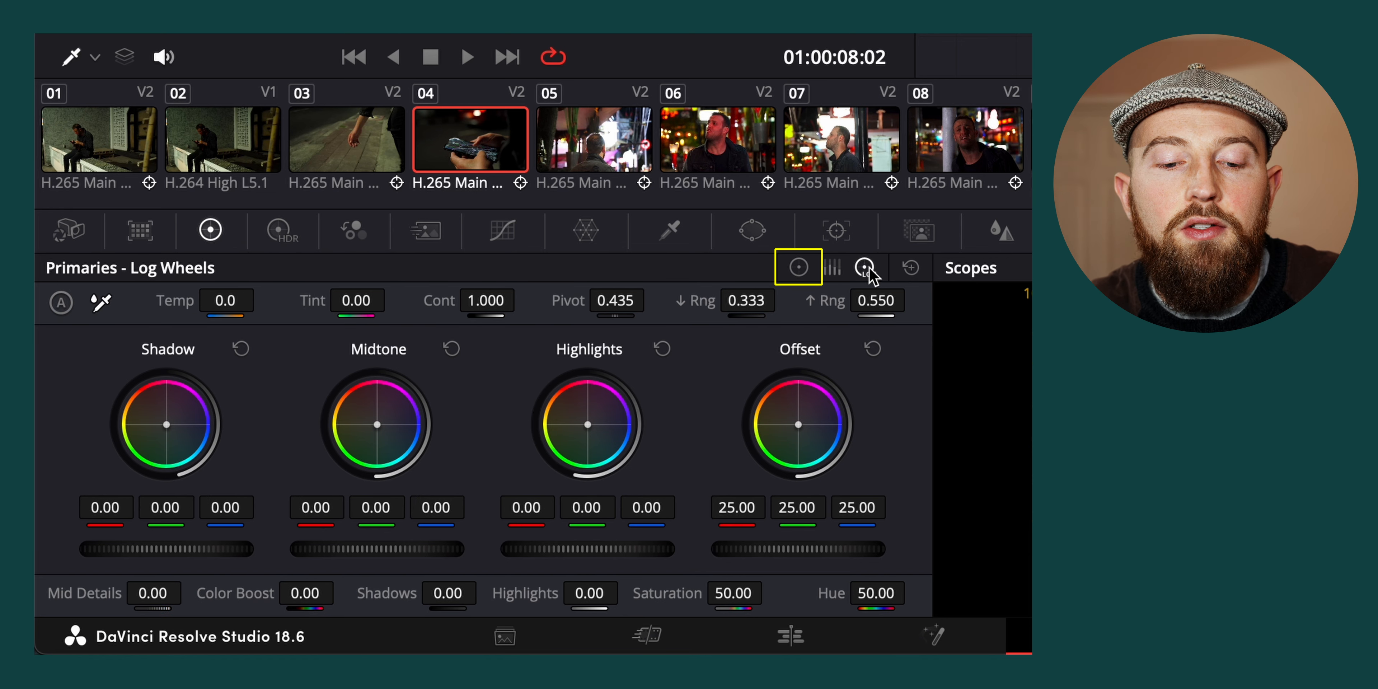
pyautogui.click(798, 268)
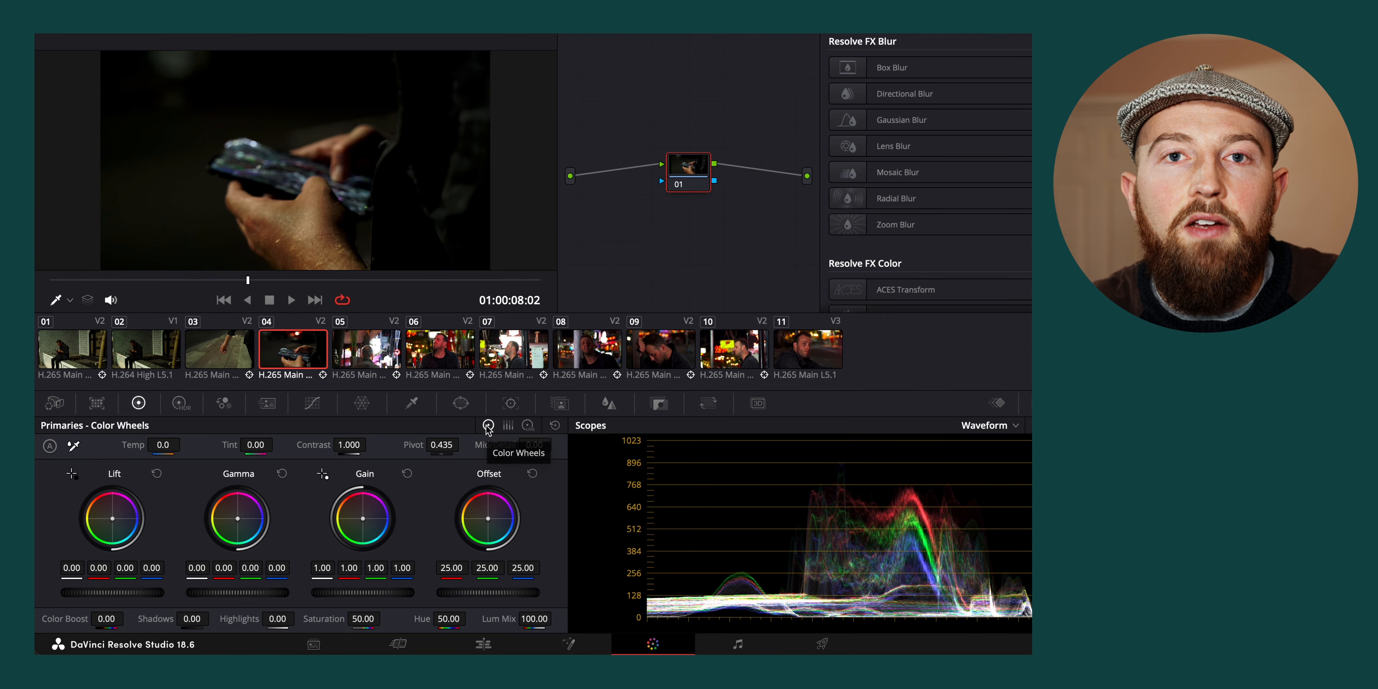
# Try shifting C0102.mov's color temperature and tint, and reset both values to zero
pyautogui.moveTo(163, 445); pyautogui.dragTo(80, 445)
pyautogui.doubleClick(159, 450)
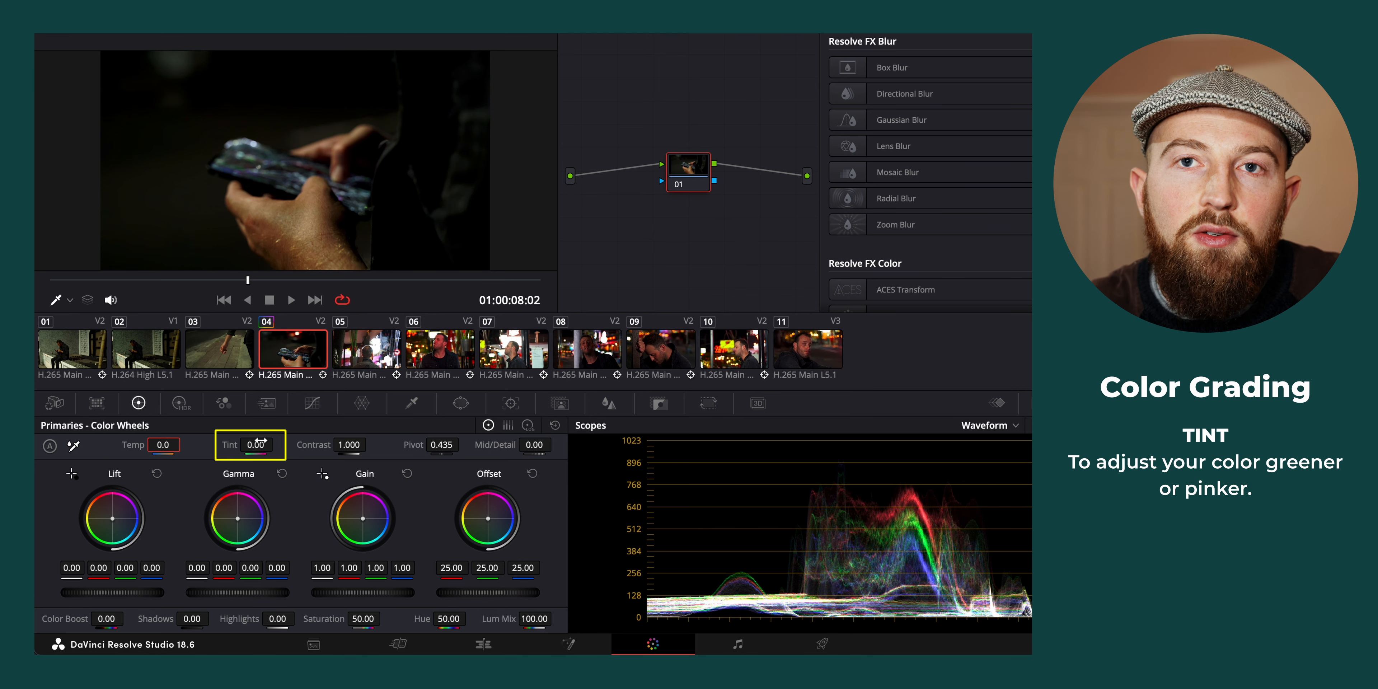
pyautogui.moveTo(261, 443); pyautogui.dragTo(352, 441)
pyautogui.doubleClick(260, 443)
# Try contrast 1.5 with pivot 1.000 on C0102.mov, and return contrast to 1.000 with the pivot at 0.500
pyautogui.doubleClick(349, 441)
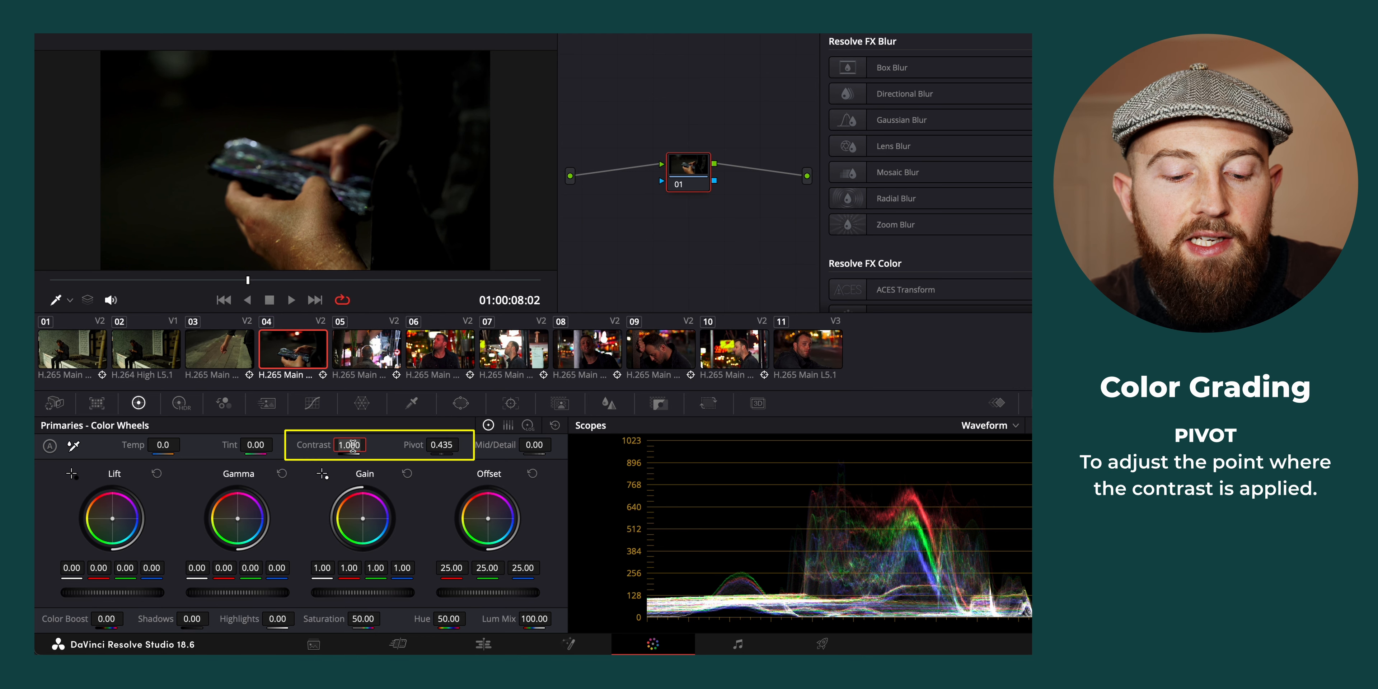
pyautogui.click(353, 445)
pyautogui.write('1.5')
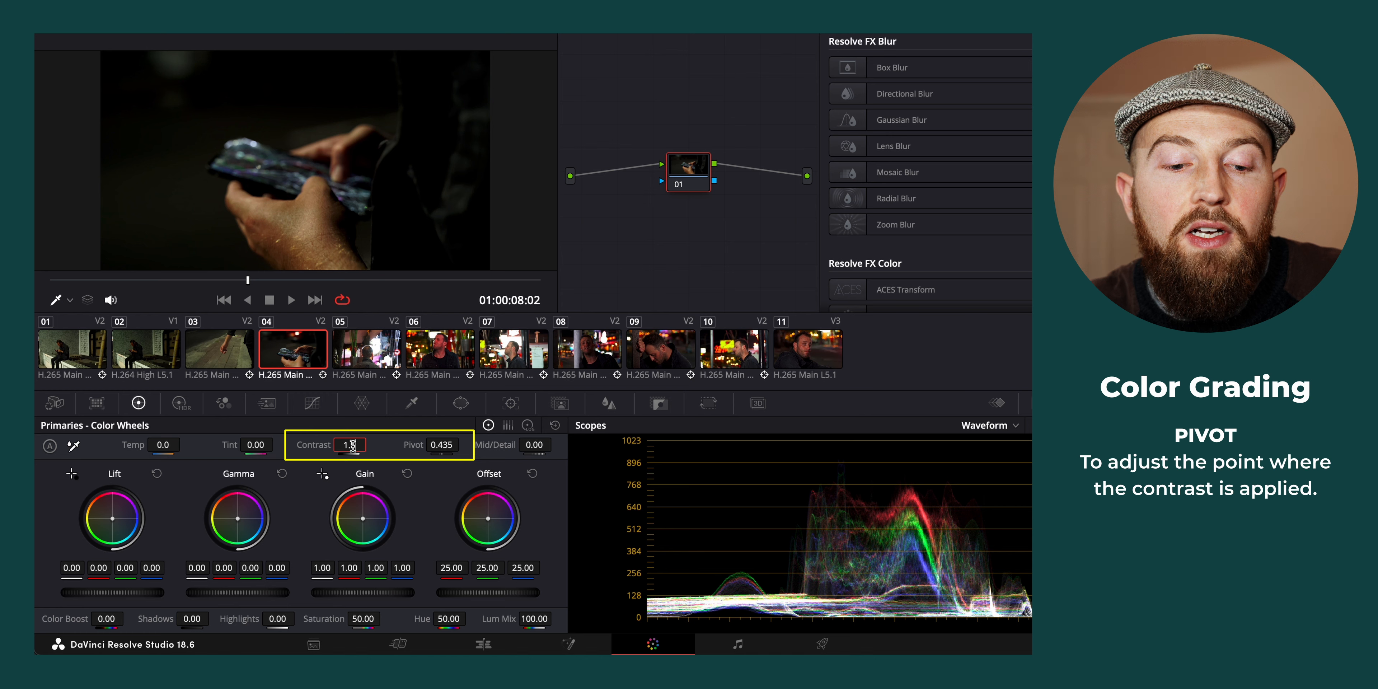
pyautogui.press('Return')
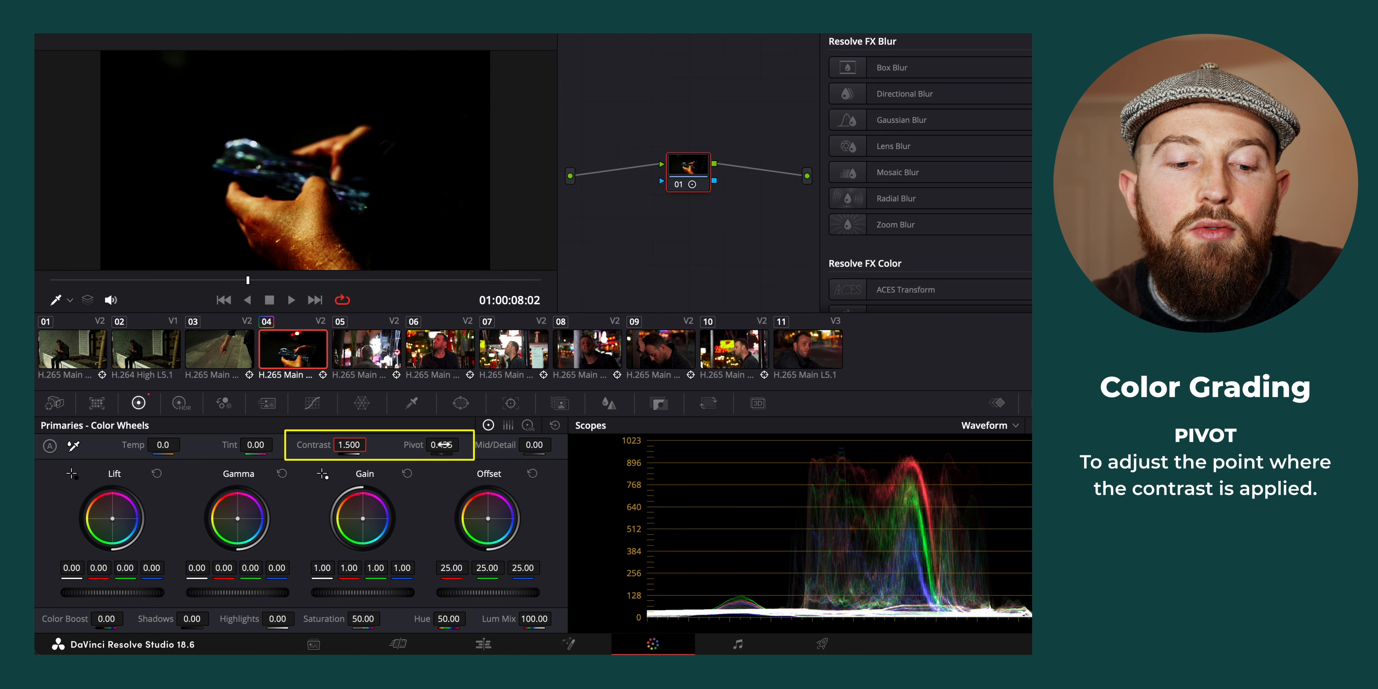
pyautogui.moveTo(441, 445); pyautogui.dragTo(535, 445)
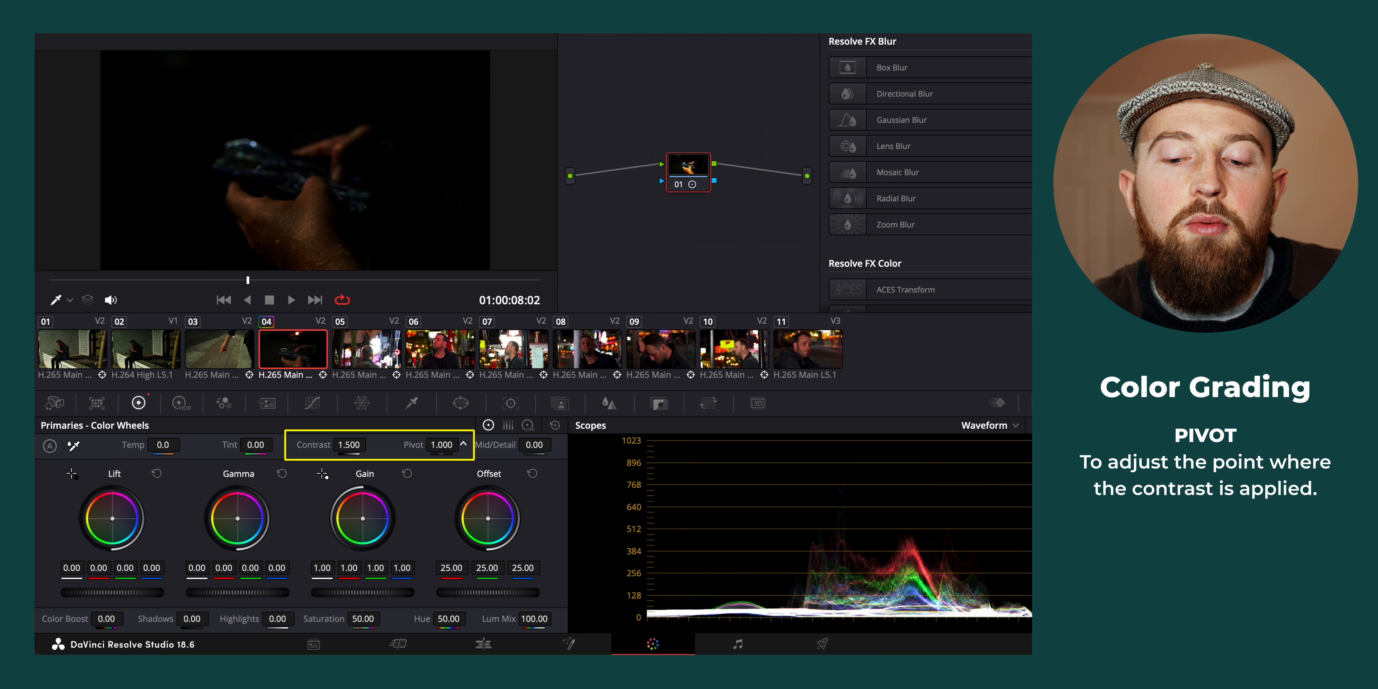
pyautogui.click(442, 446)
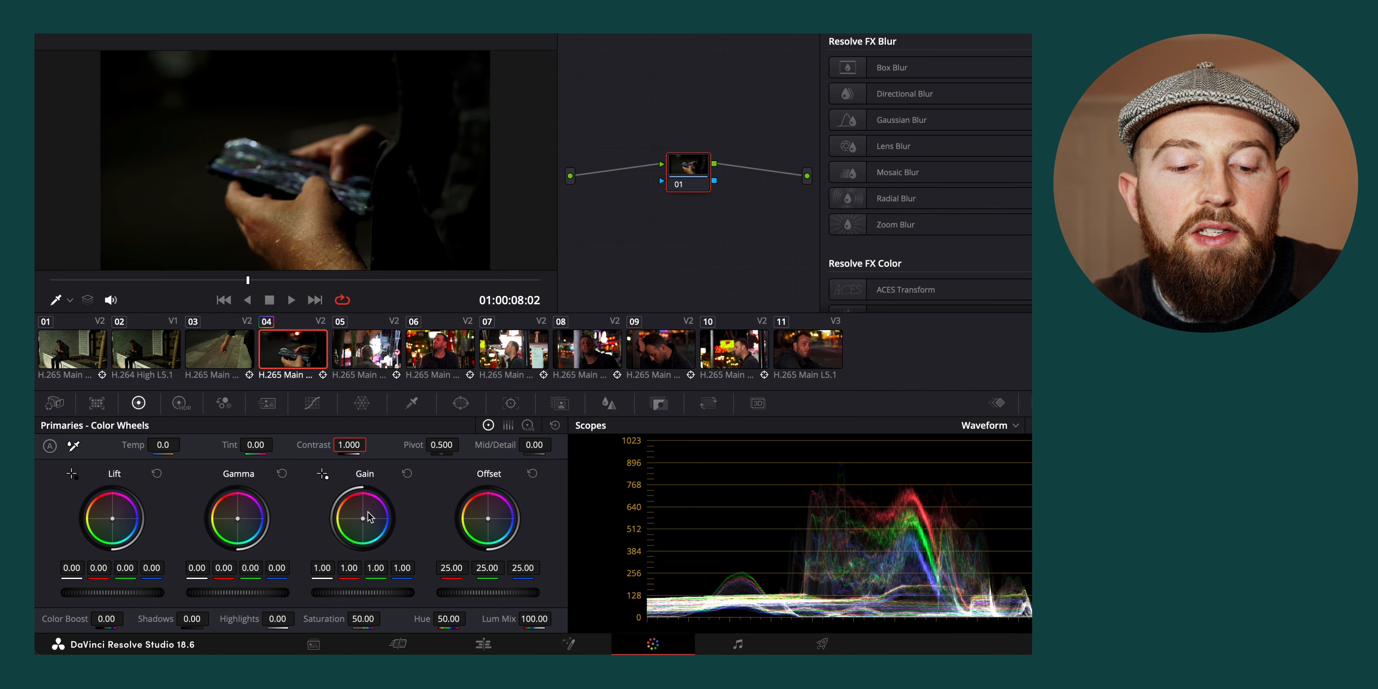
# Try shifting C0102.mov's Offset color balance and lowering Lift to -0.08, and reset both wheels
pyautogui.moveTo(492, 520); pyautogui.dragTo(489, 515)
pyautogui.doubleClick(489, 515)
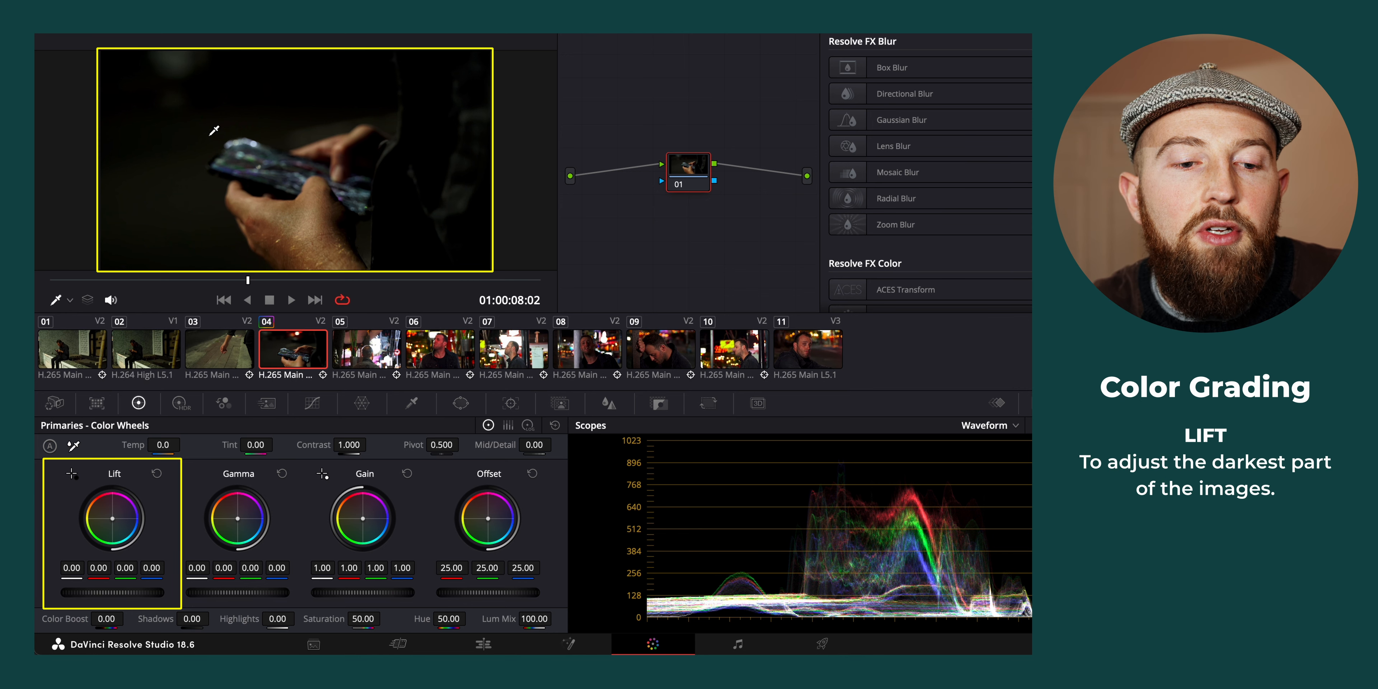
pyautogui.moveTo(96, 594); pyautogui.dragTo(48, 594)
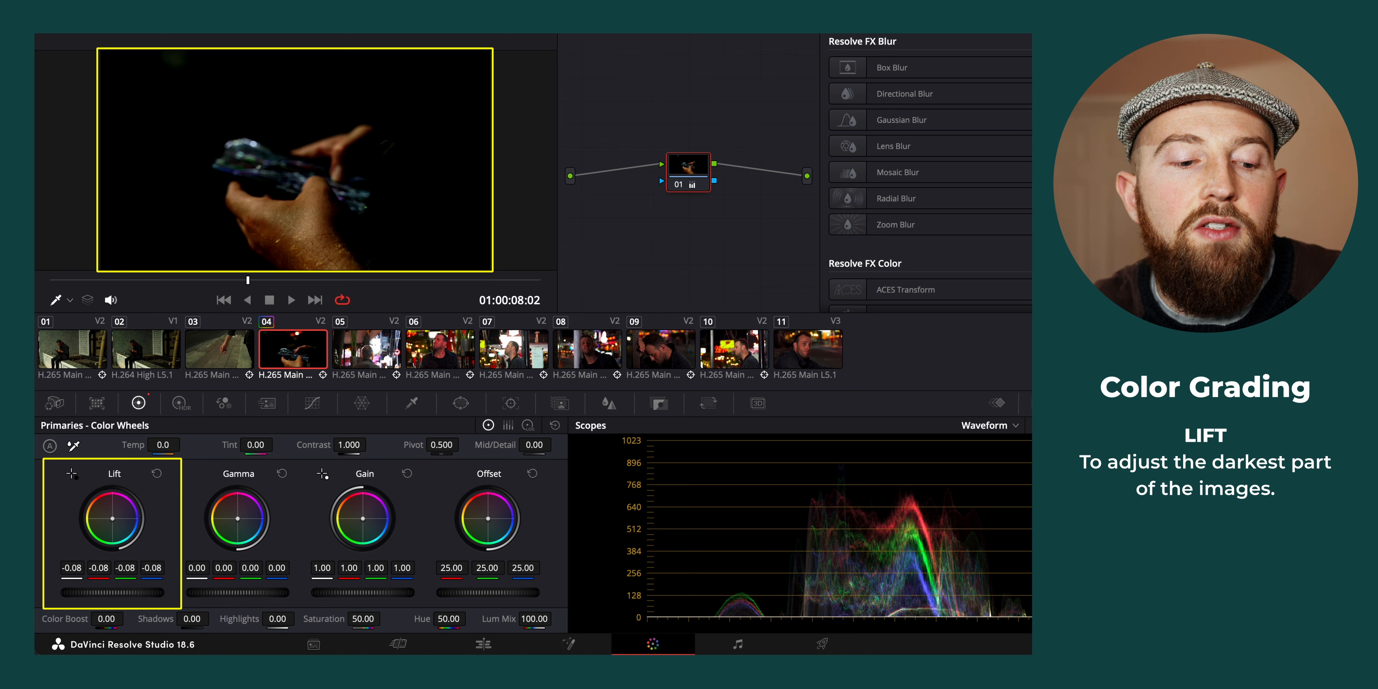
pyautogui.click(156, 474)
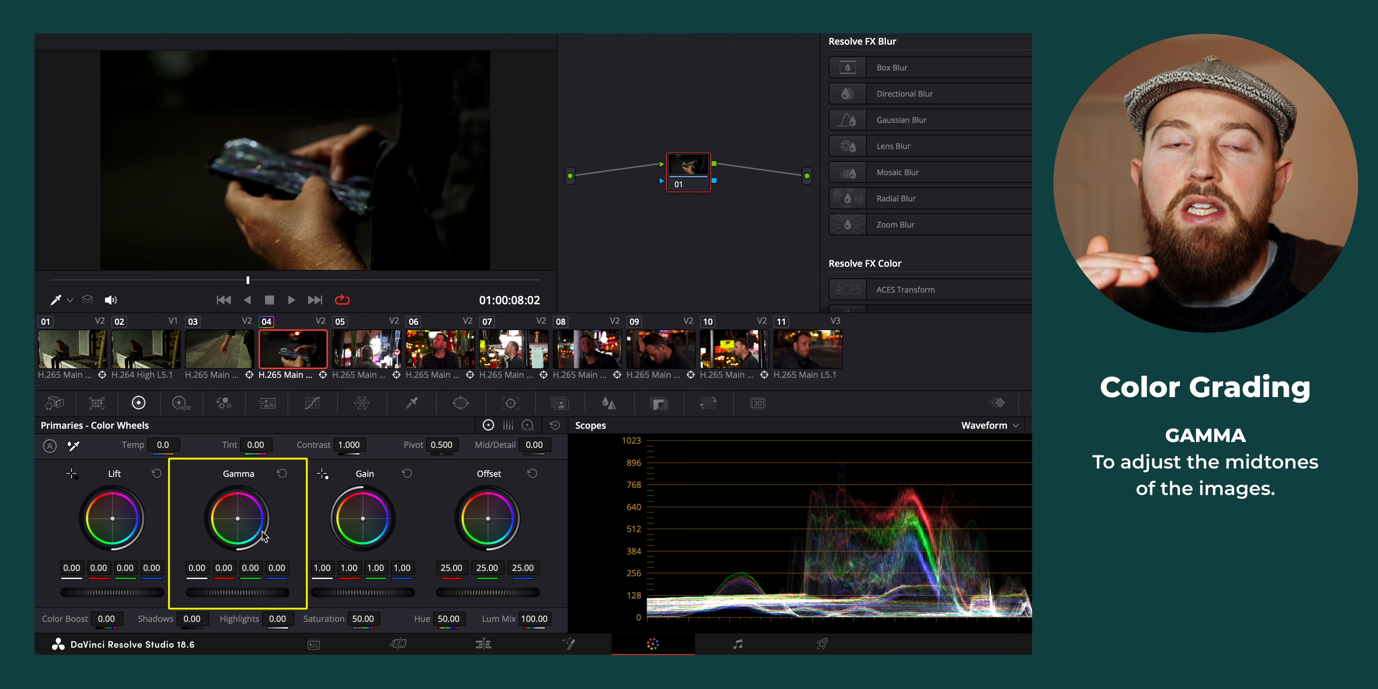
# Brighten C0102.mov by raising Gamma to 0.22 and Gain to 1.21, keeping Lift at about zero
pyautogui.moveTo(240, 592); pyautogui.dragTo(276, 596)
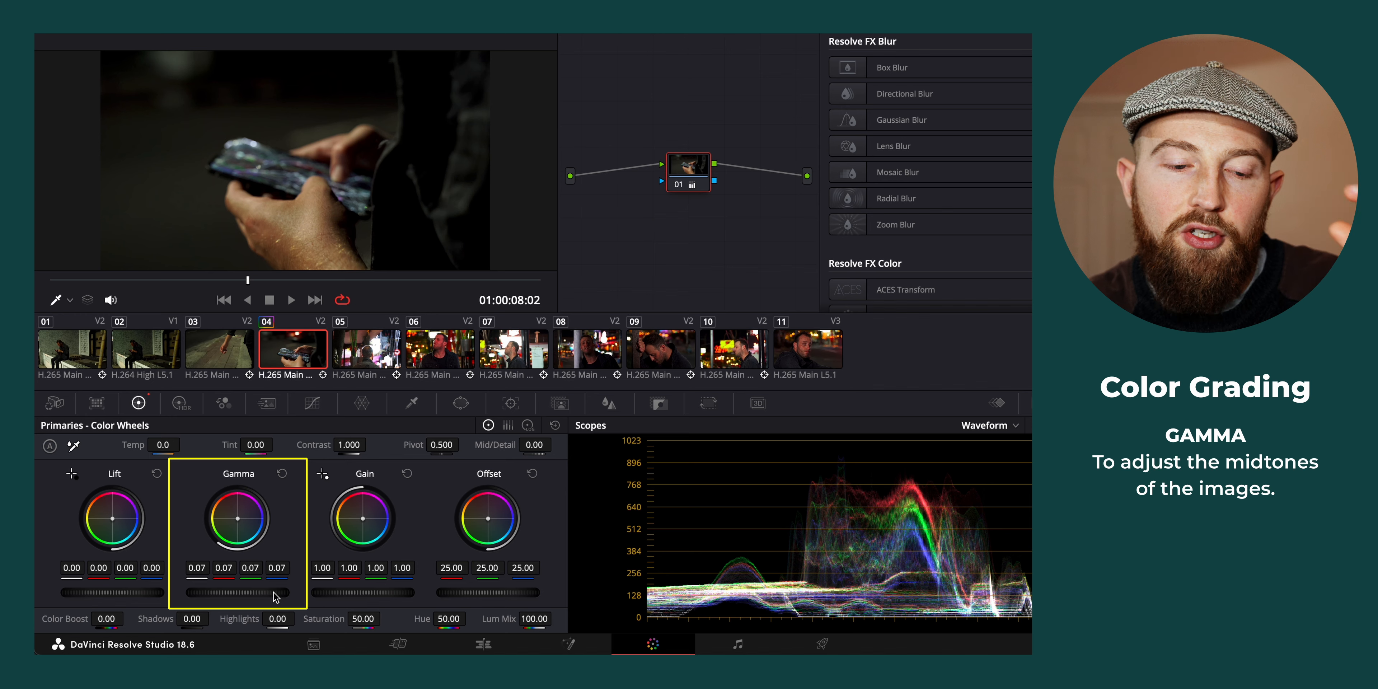
pyautogui.moveTo(366, 592); pyautogui.dragTo(372, 592)
pyautogui.moveTo(389, 594)
pyautogui.mouseDown()
pyautogui.moveTo(455, 595)
pyautogui.moveTo(408, 595)
pyautogui.mouseUp()
pyautogui.moveTo(242, 583); pyautogui.dragTo(285, 592)
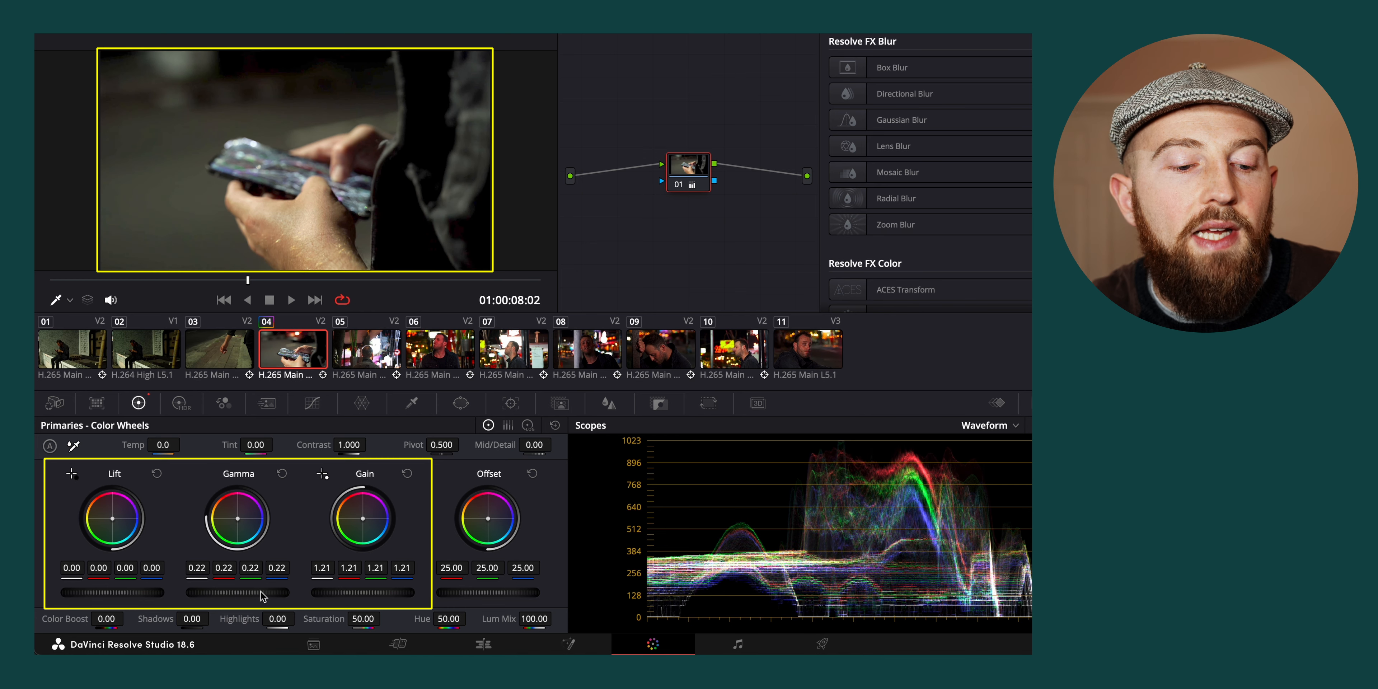
pyautogui.moveTo(123, 589)
pyautogui.mouseDown()
pyautogui.moveTo(137, 589)
pyautogui.moveTo(122, 590)
pyautogui.mouseUp()
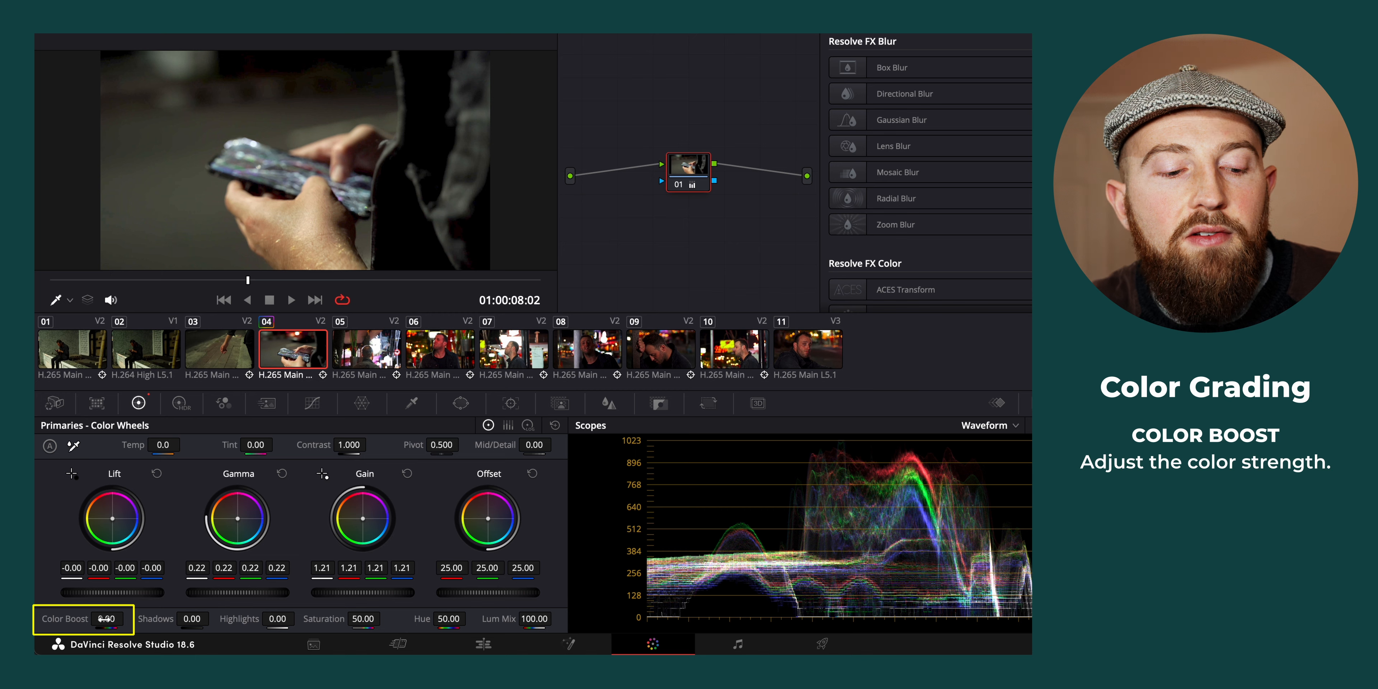
# Lower C0102.mov's Color Boost to about -80 for a black-and-white look and turn node 01 off to compare
pyautogui.moveTo(106, 619); pyautogui.dragTo(63, 619)
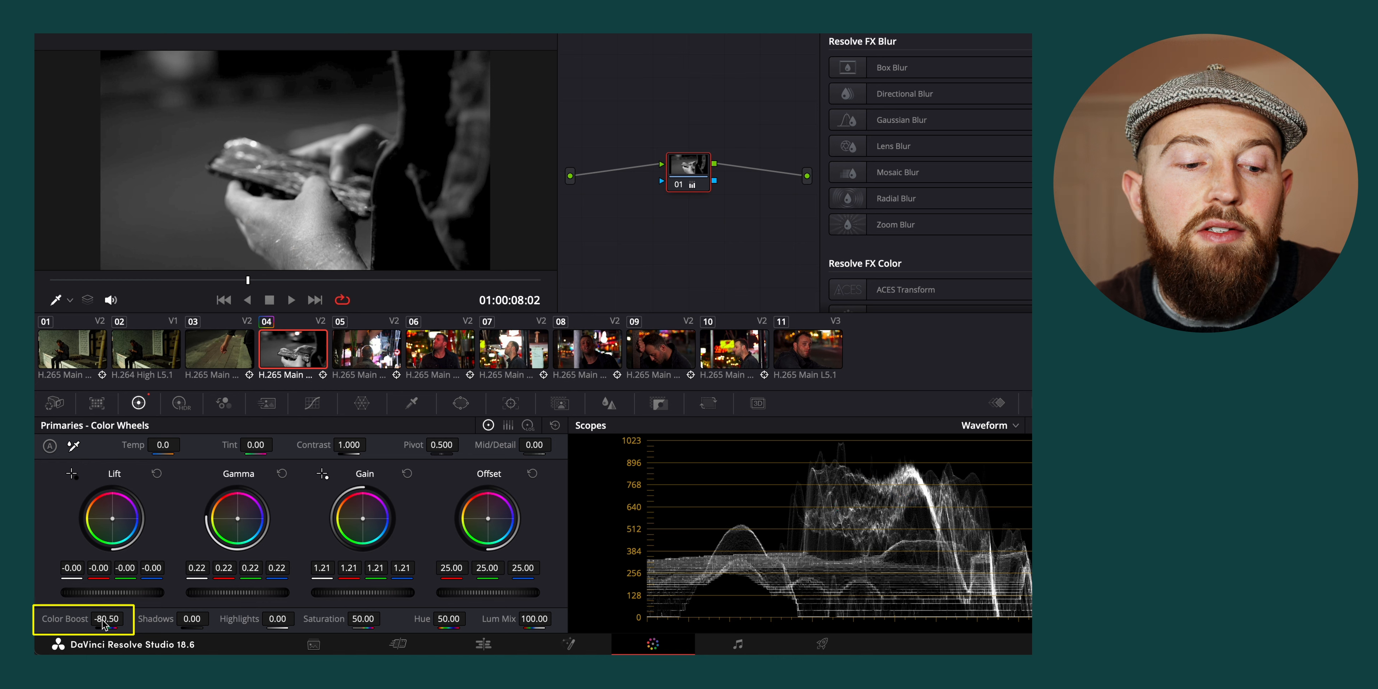
pyautogui.moveTo(122, 618); pyautogui.dragTo(114, 618)
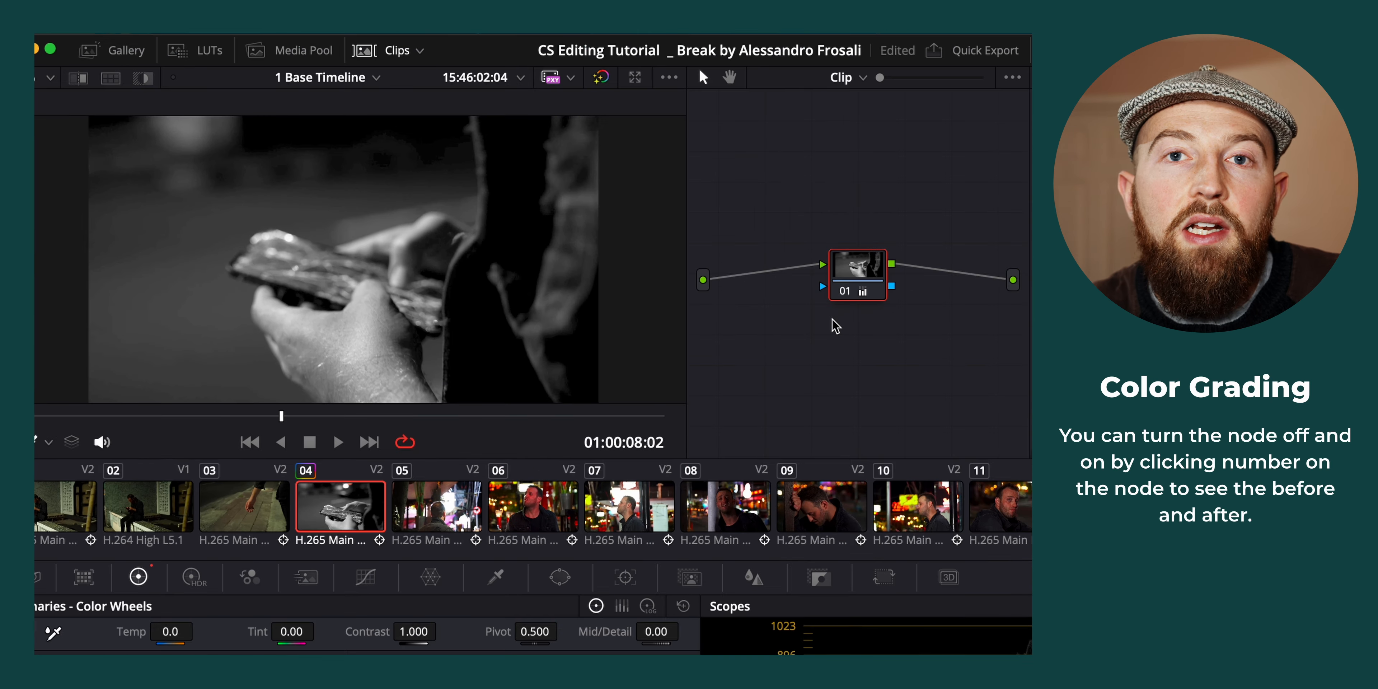
pyautogui.click(844, 292)
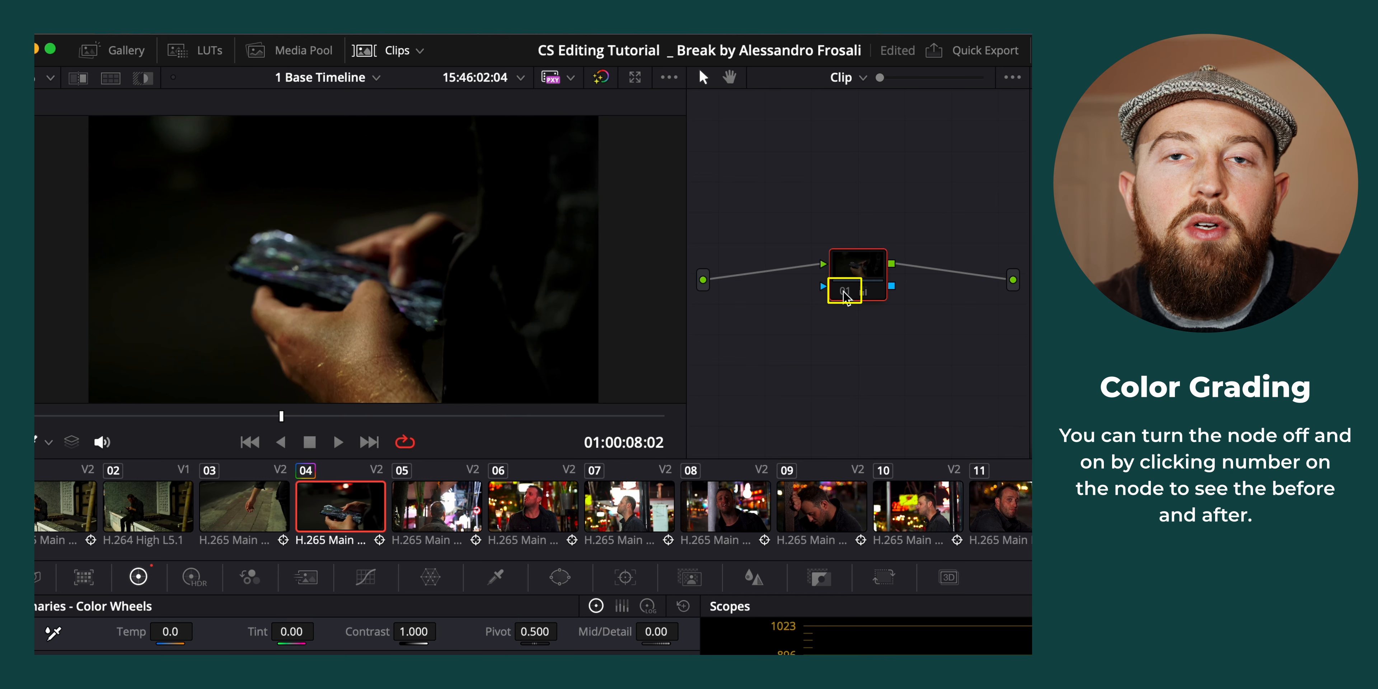
# Turn C0102.mov's node 01 back on, and try Temp 250 on C0054.mov before returning it to 0
pyautogui.click(844, 291)
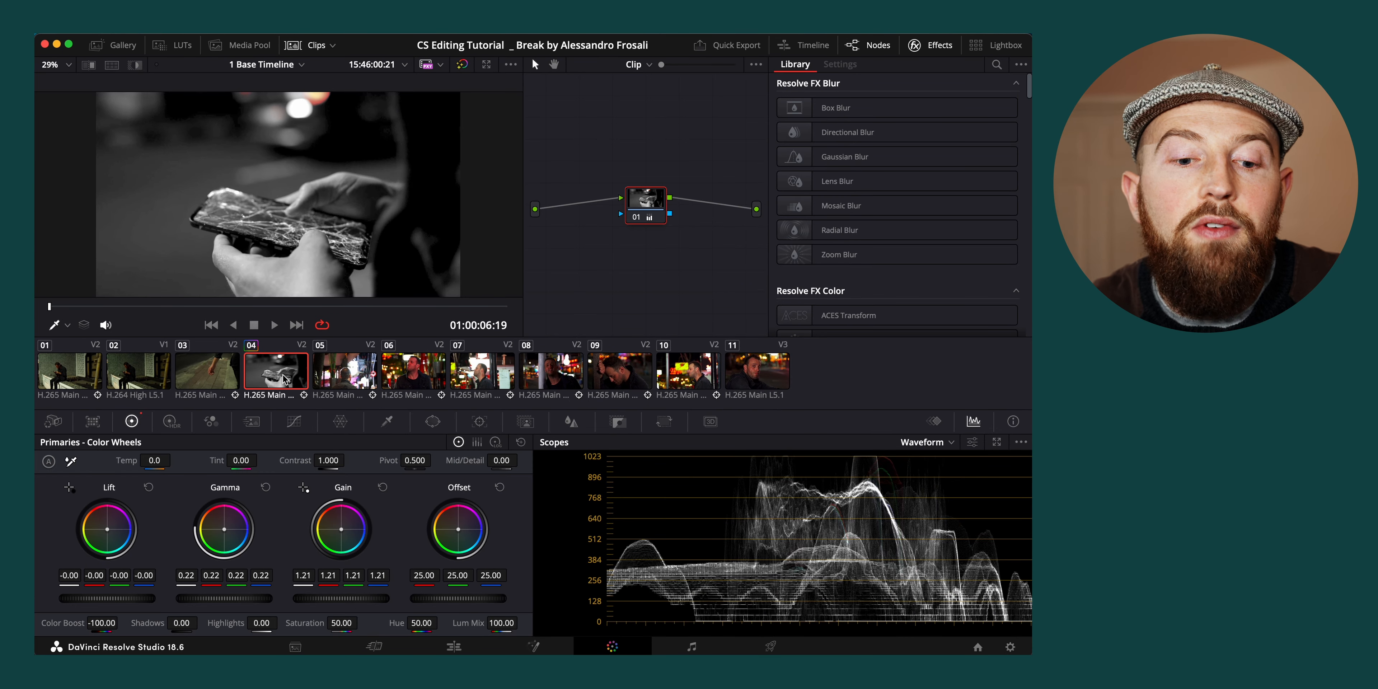
pyautogui.click(360, 382)
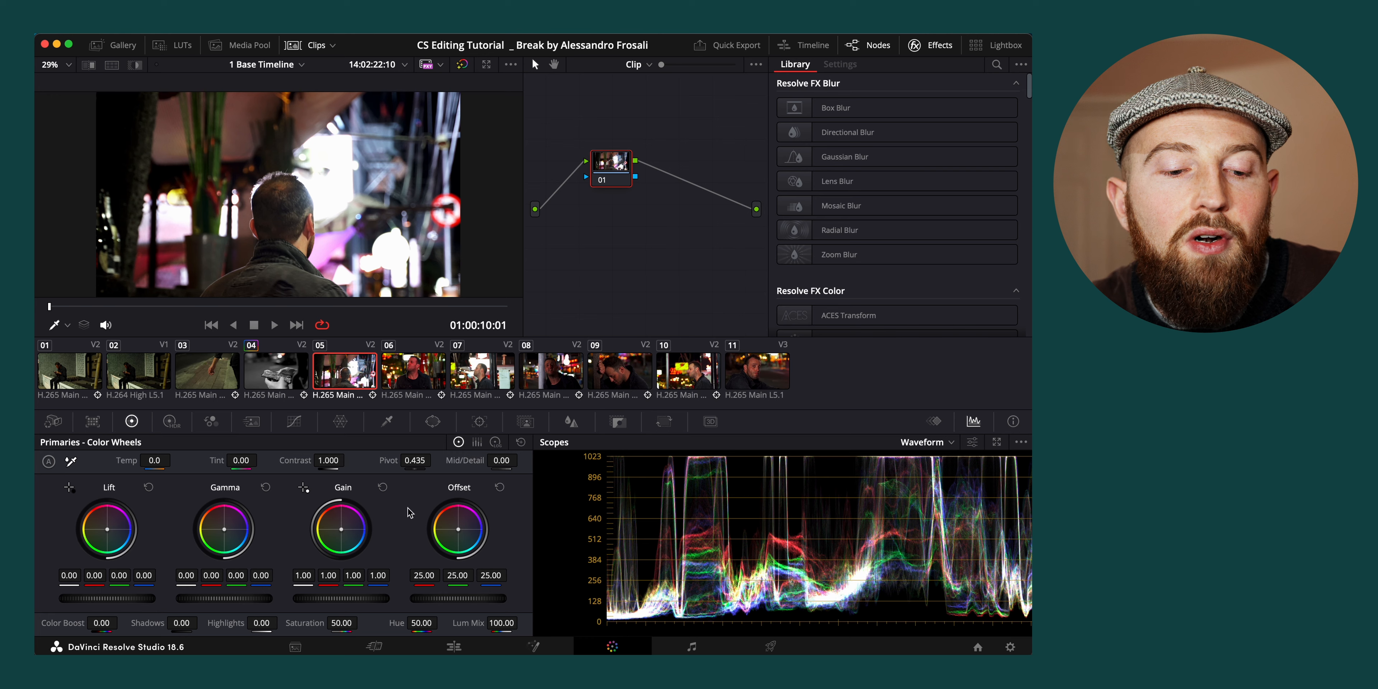
pyautogui.moveTo(157, 460); pyautogui.dragTo(208, 460)
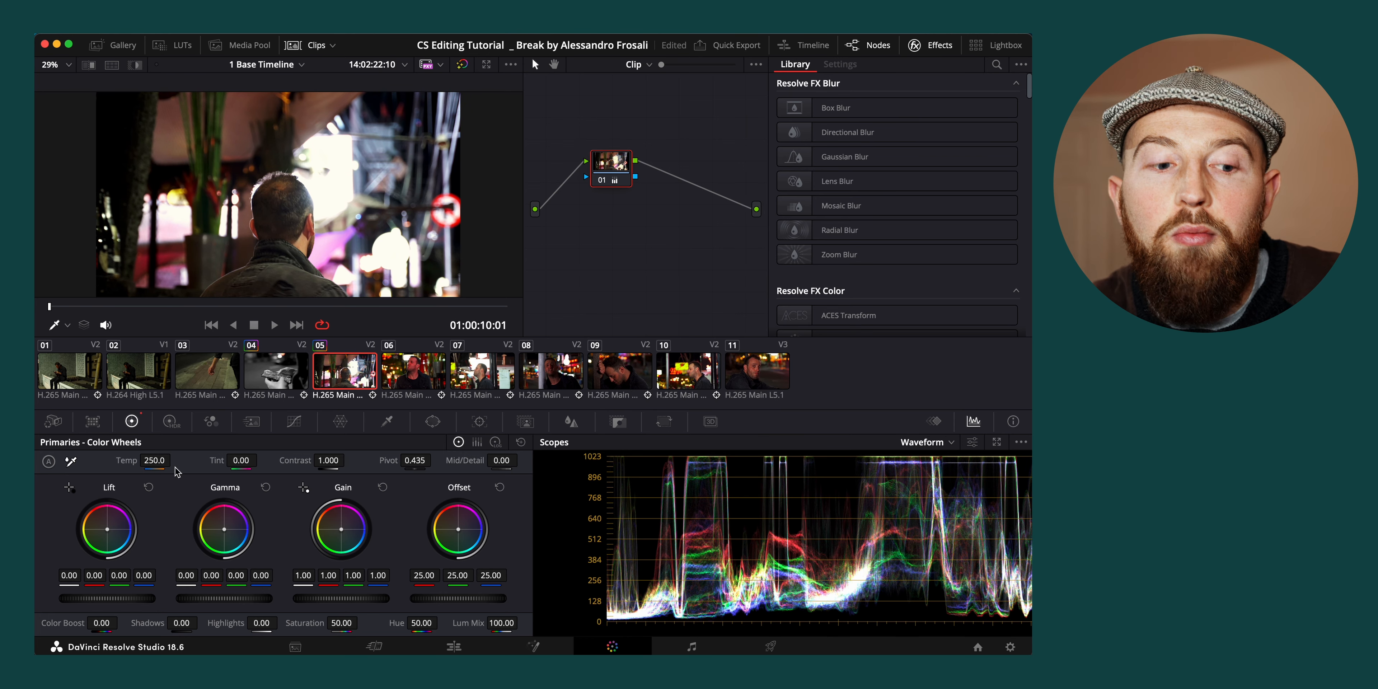
pyautogui.click(159, 460)
pyautogui.write('0')
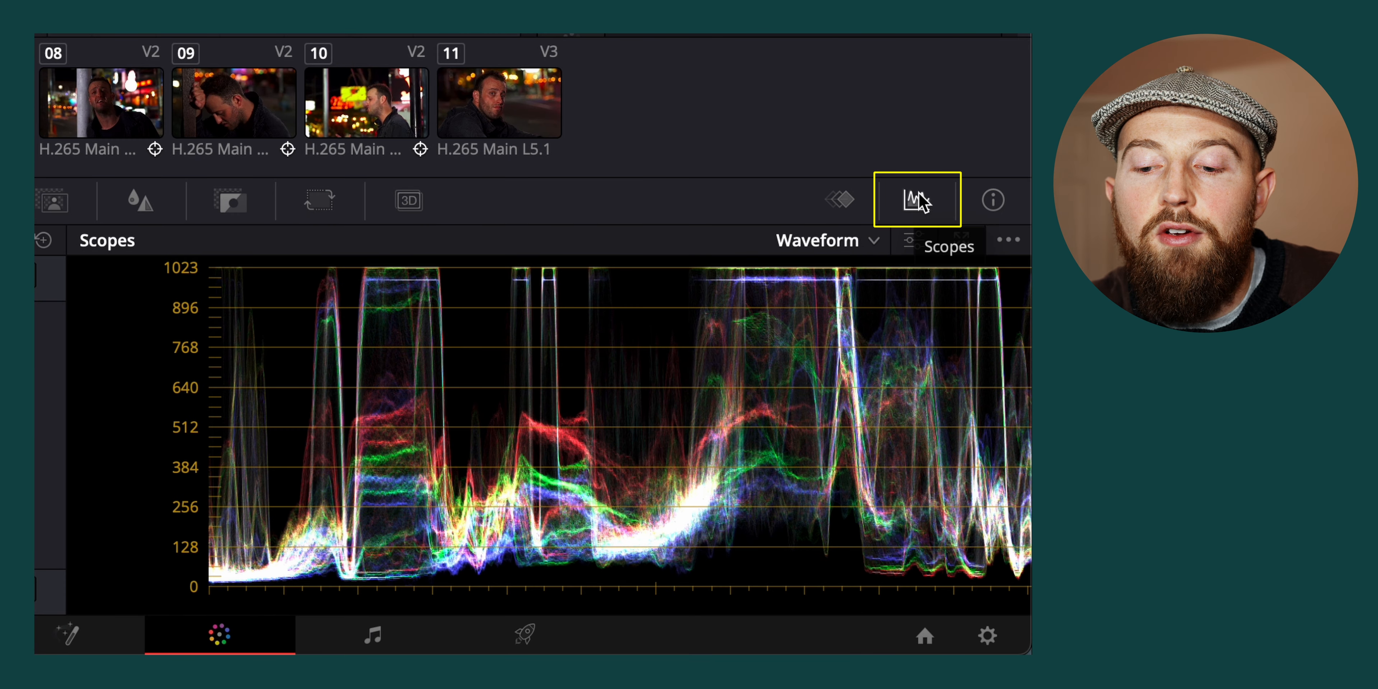
# Show the Waveform scope and set C0054.mov's Gain to 0.99 so the highest part reaches the top of the graph
pyautogui.click(873, 241)
pyautogui.click(856, 320)
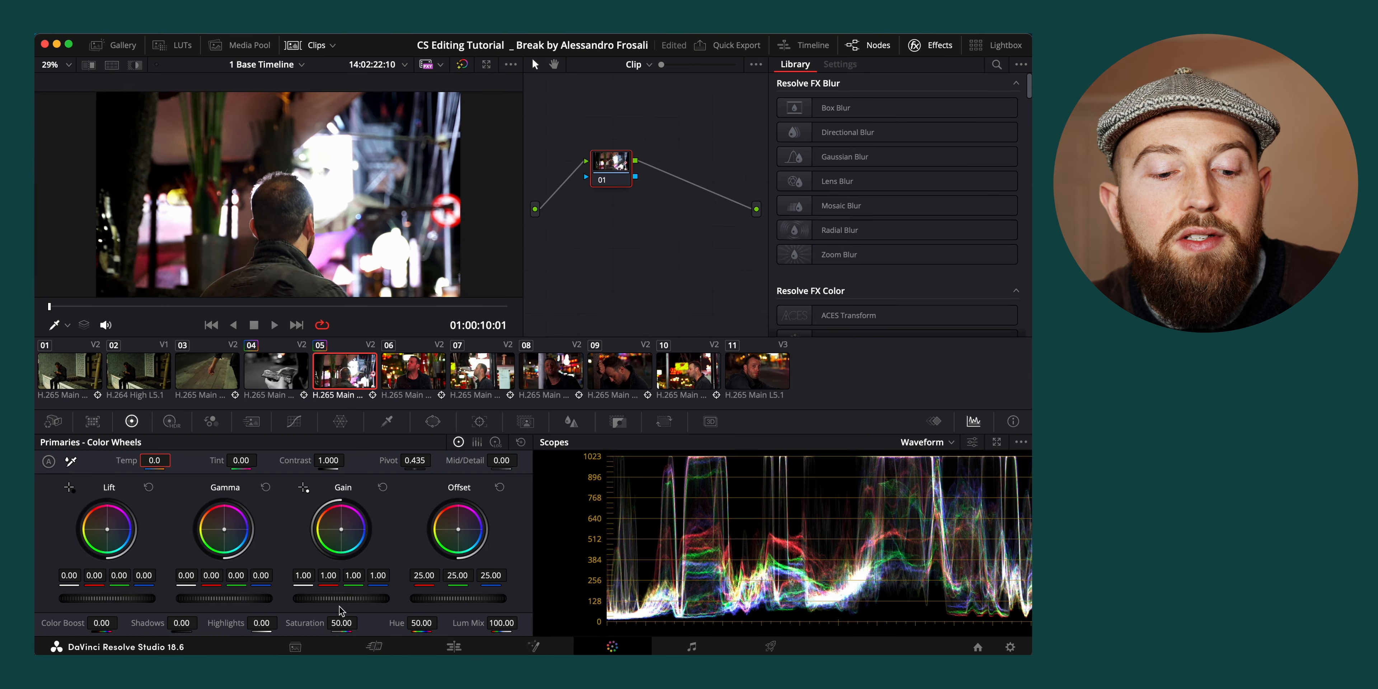
pyautogui.moveTo(339, 608); pyautogui.dragTo(350, 601)
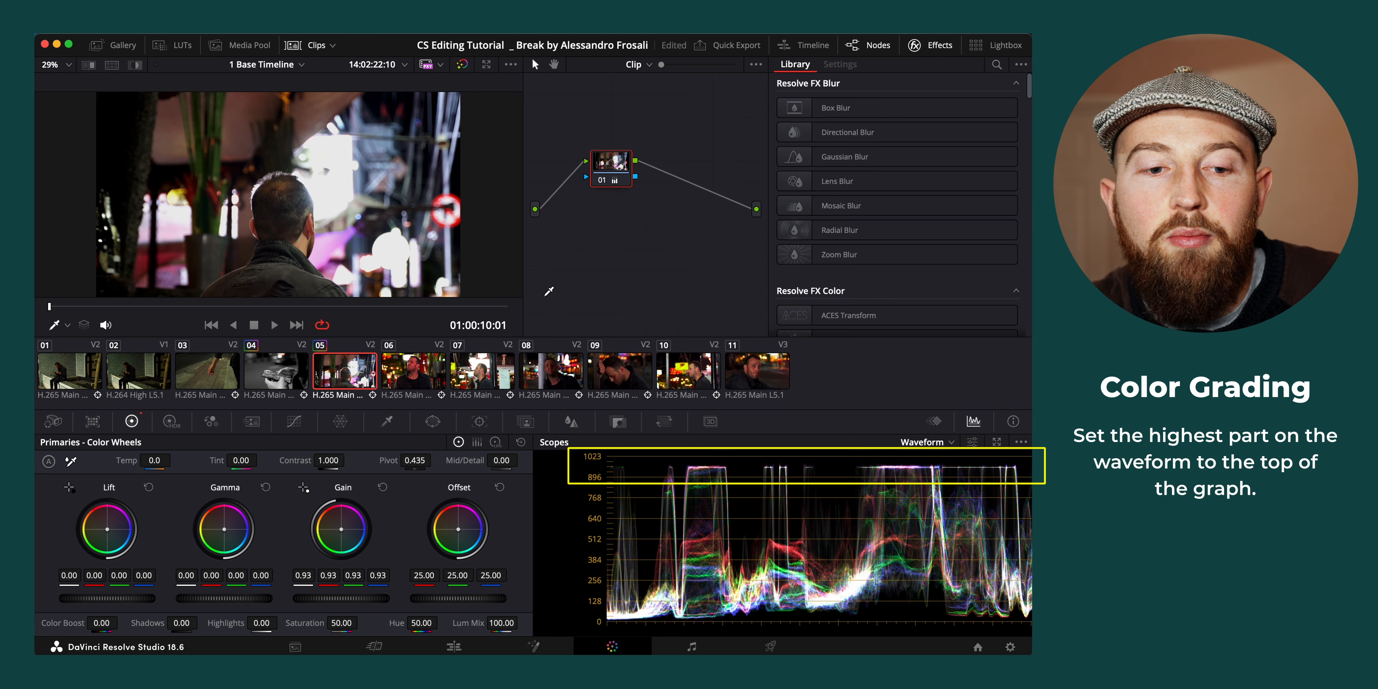
pyautogui.moveTo(360, 598); pyautogui.dragTo(381, 599)
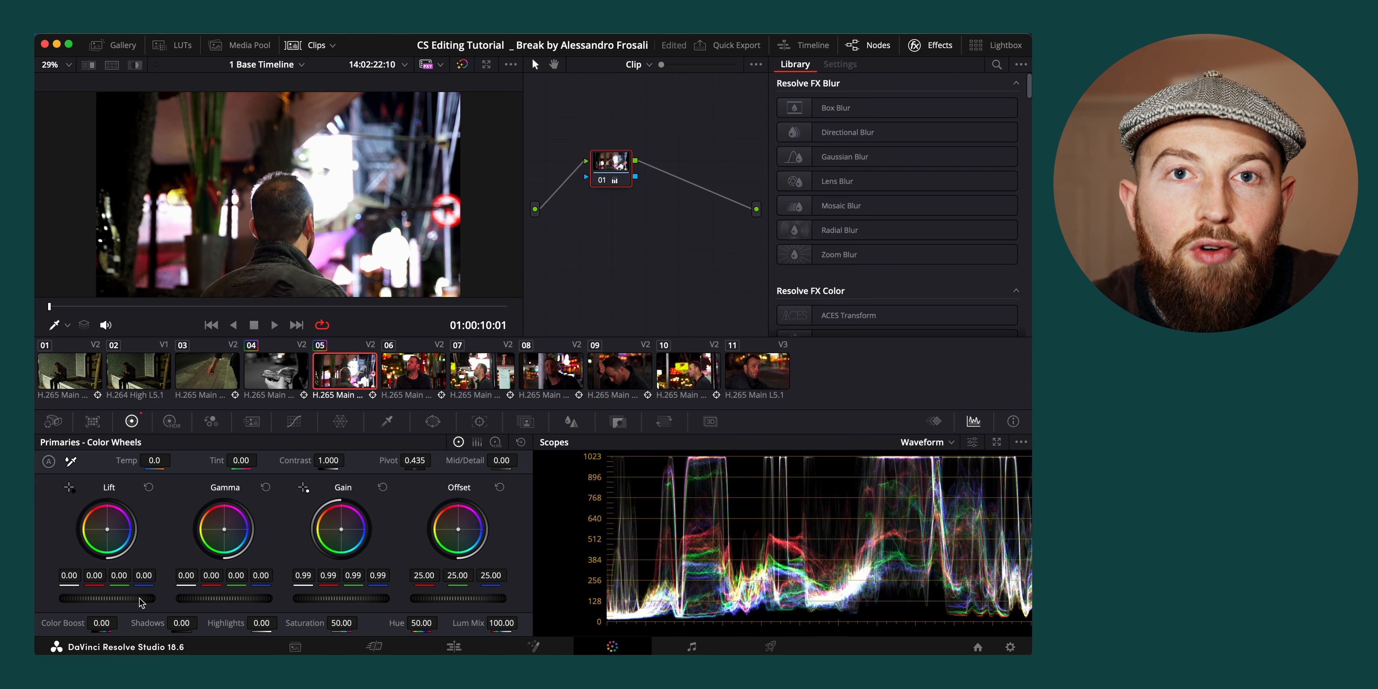
# Try Lift at -0.20 and Gain at 1.59 on C0054.mov to demonstrate crushed blacks and overexposure, and return each wheel
pyautogui.moveTo(140, 603); pyautogui.dragTo(136, 602)
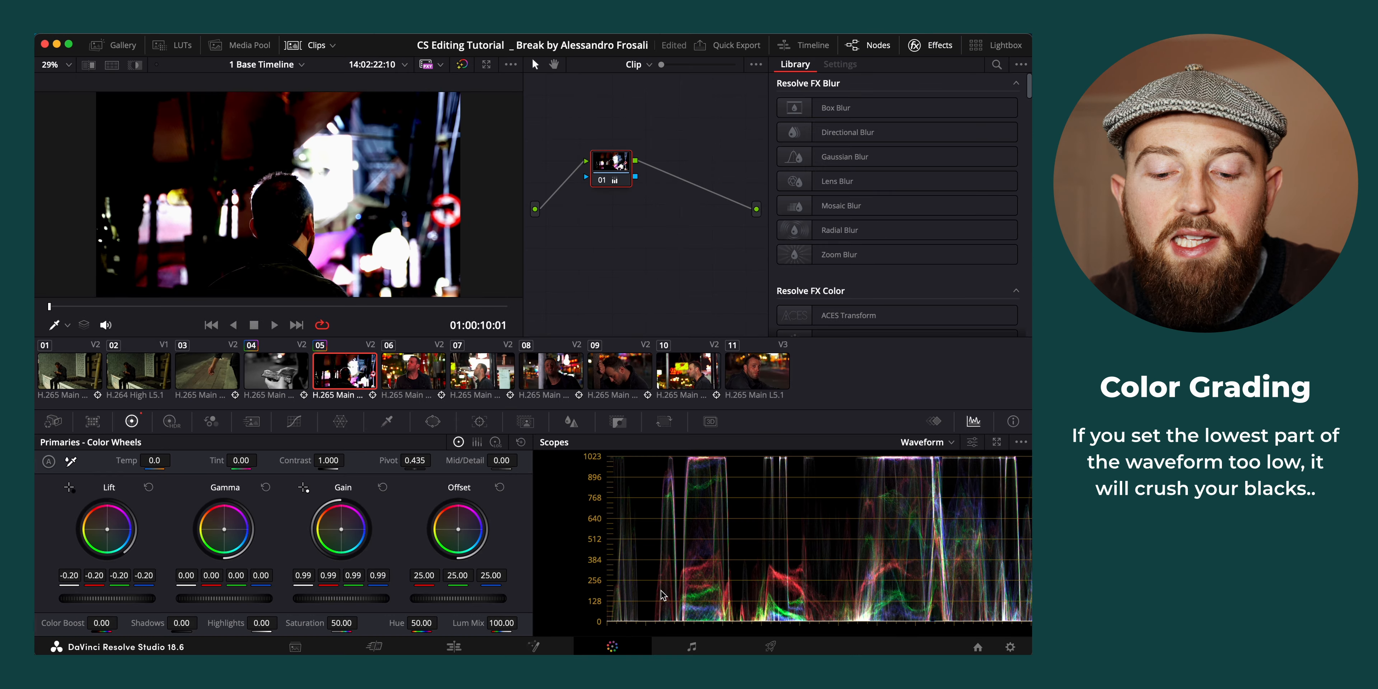
pyautogui.moveTo(94, 598); pyautogui.dragTo(134, 598)
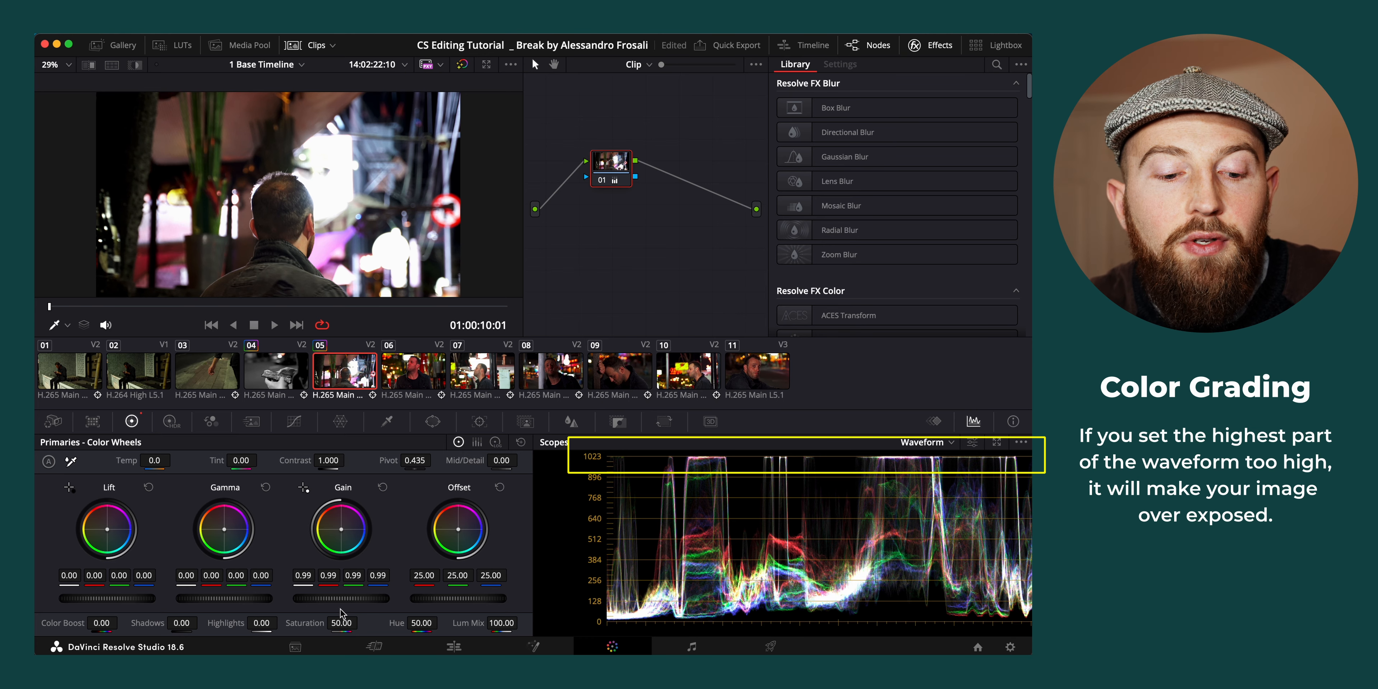
pyautogui.moveTo(341, 598); pyautogui.dragTo(409, 599)
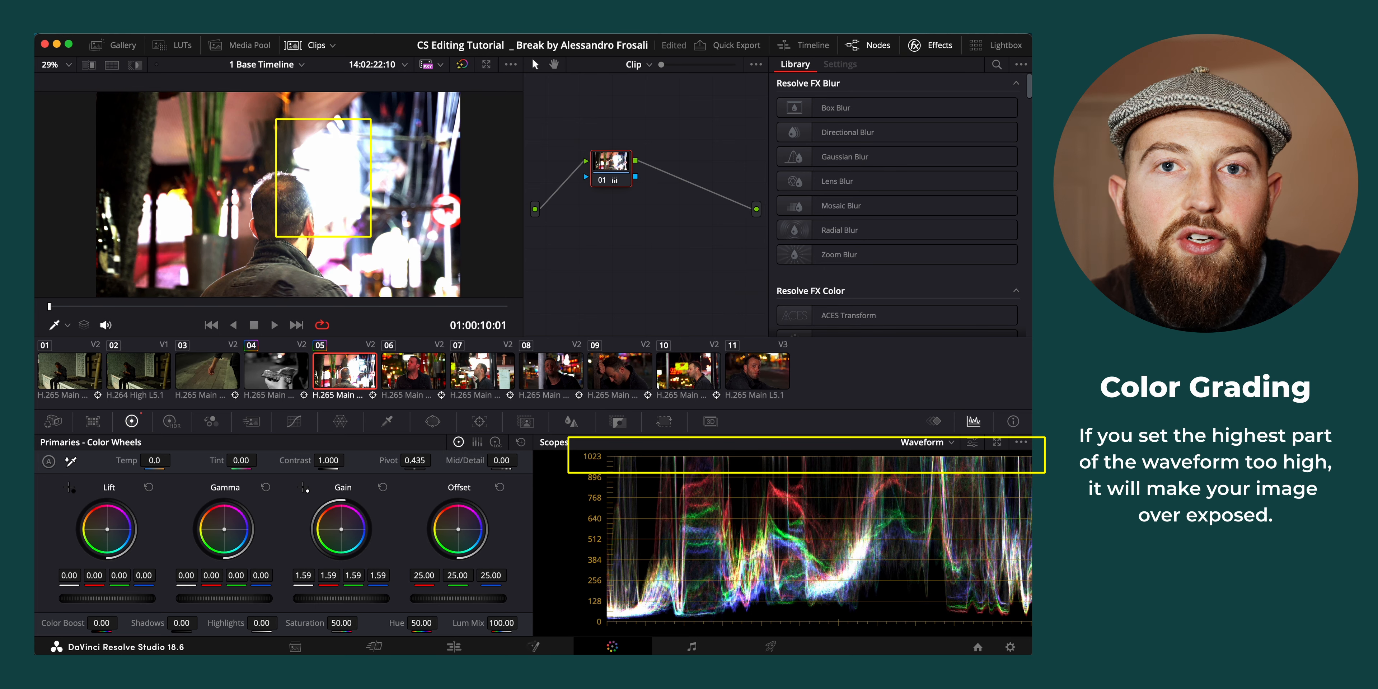
pyautogui.moveTo(353, 599); pyautogui.dragTo(325, 599)
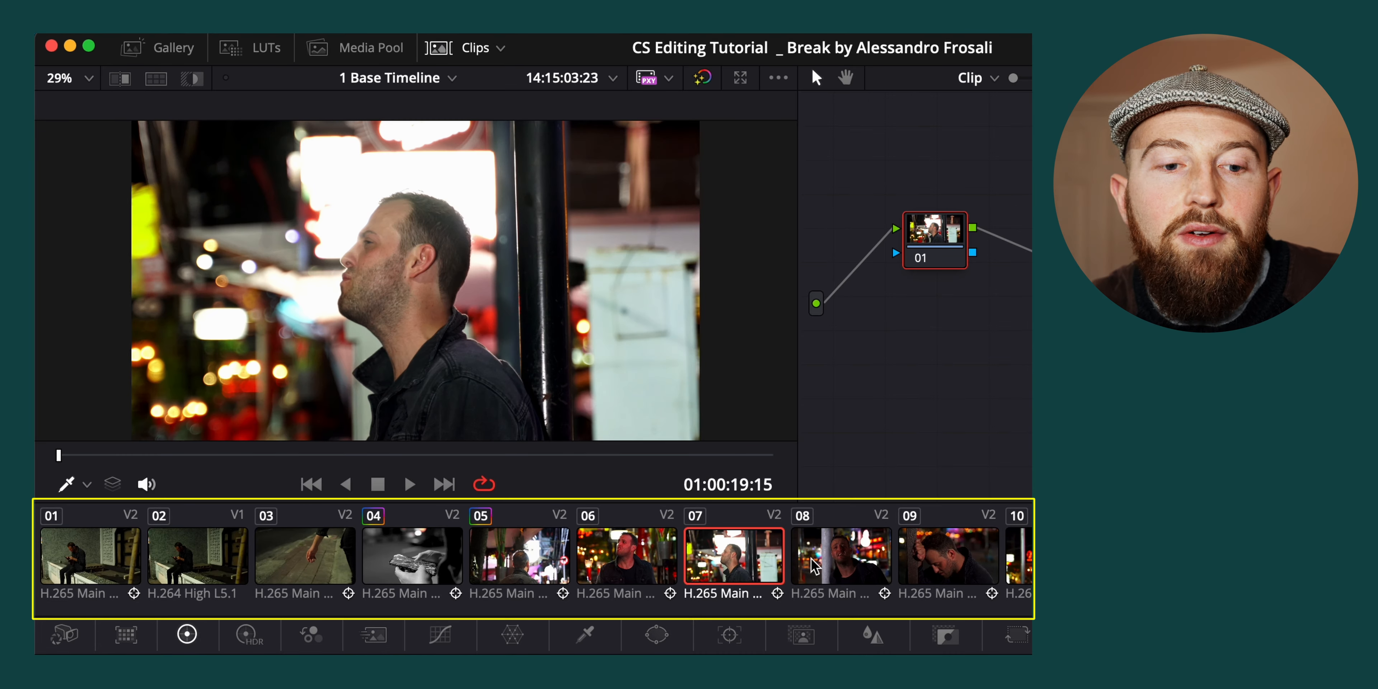
pyautogui.click(463, 51)
pyautogui.click(463, 51)
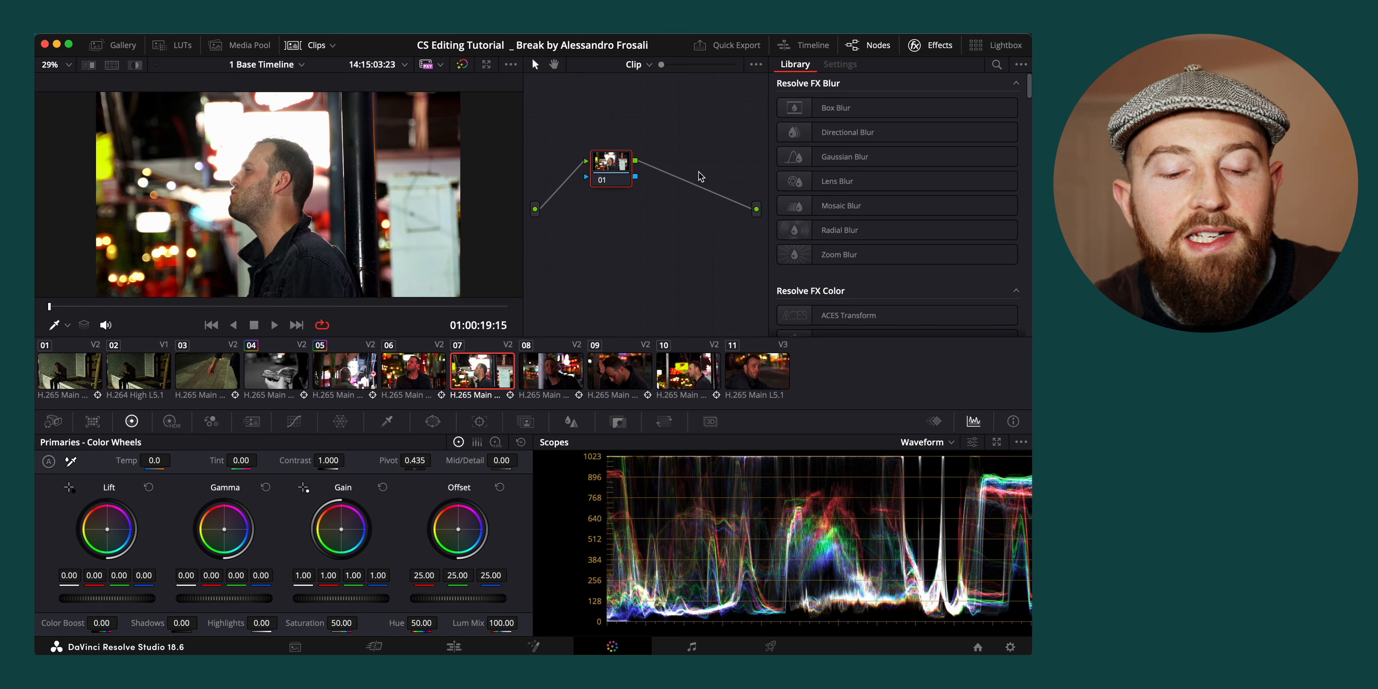
# Return to the Edit page and disable video track V2 to show the reference video at 01:00:08:02
pyautogui.click(454, 646)
pyautogui.moveTo(633, 353); pyautogui.dragTo(609, 396)
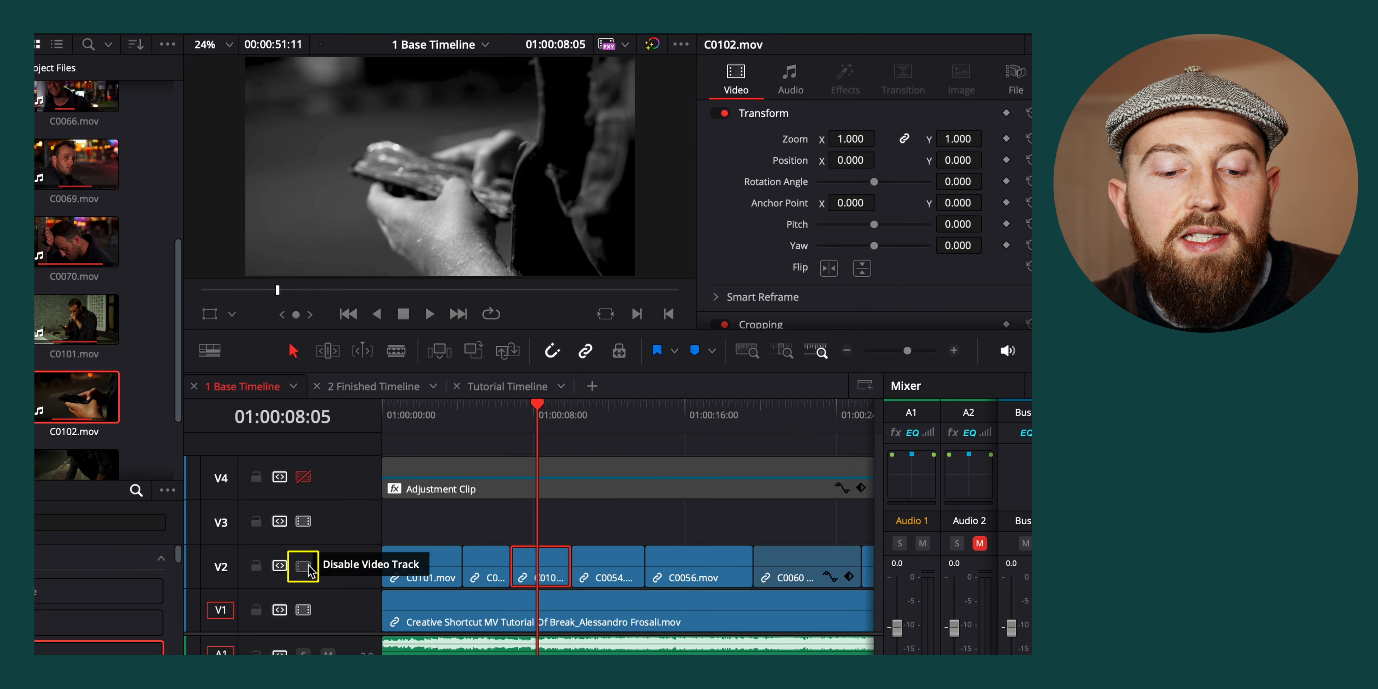
pyautogui.click(418, 490)
pyautogui.click(531, 623)
pyautogui.click(533, 411)
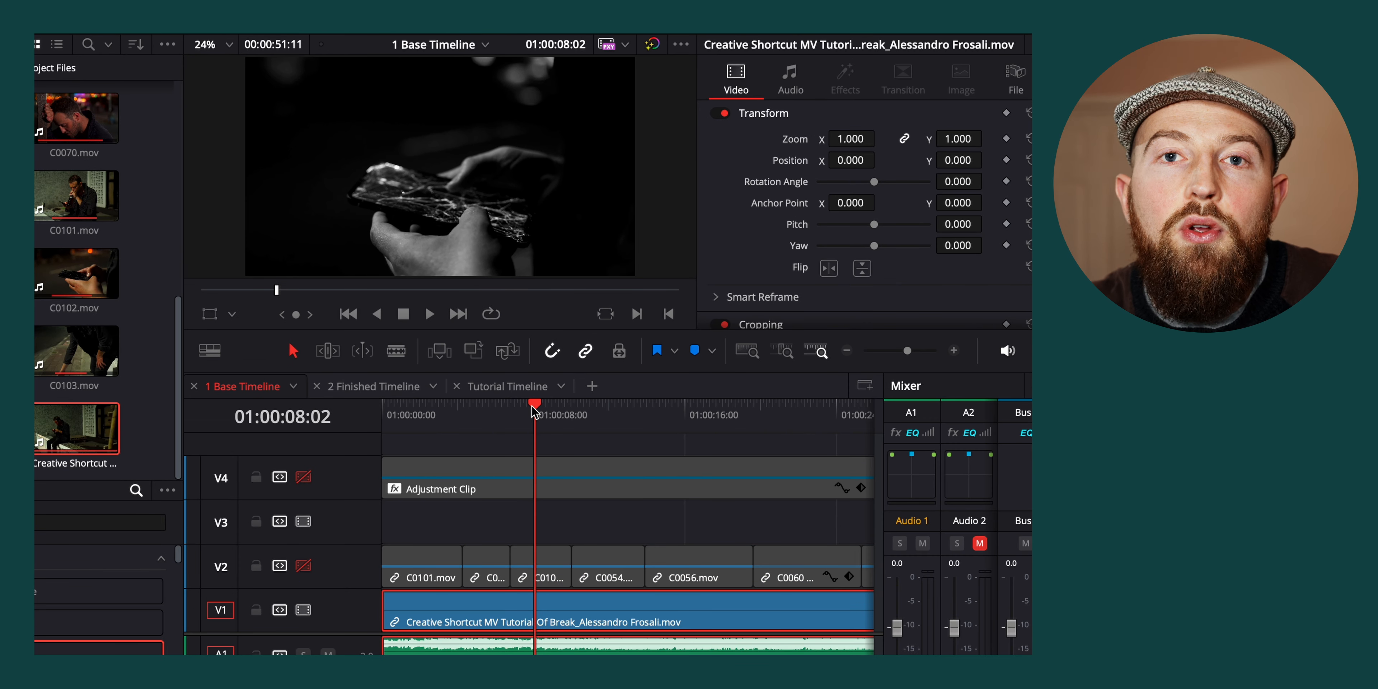
# Step frame by frame through the reference video around 01:00:06:19 to examine the light leak over the cut
pyautogui.moveTo(533, 411); pyautogui.dragTo(518, 425)
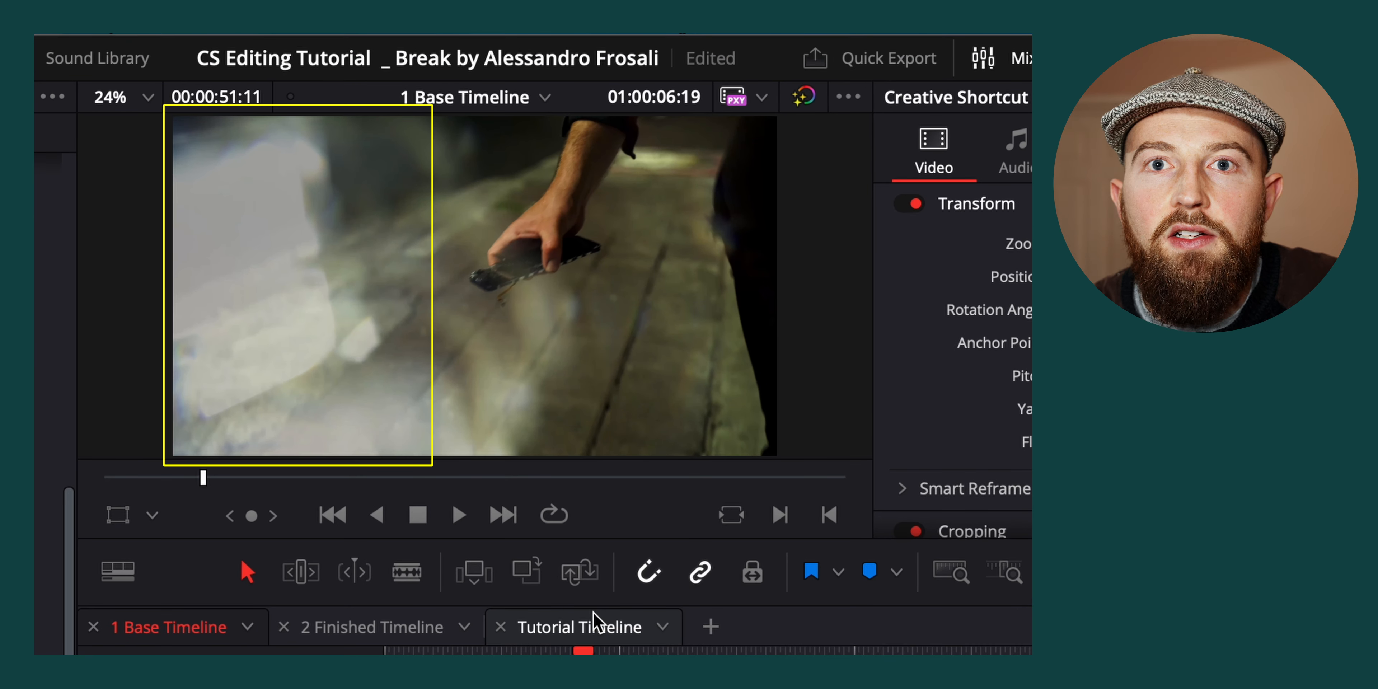
pyautogui.press('Left')
pyautogui.press('Left')
pyautogui.press('Left')
pyautogui.press('Left')
pyautogui.press('Left')
pyautogui.press('Left')
pyautogui.press('Right')
pyautogui.press('Right')
pyautogui.press('Right')
pyautogui.press('Right')
pyautogui.press('Right')
pyautogui.press('Right')
pyautogui.press('Right')
pyautogui.press('Right')
pyautogui.press('Right')
pyautogui.press('Right')
pyautogui.press('Right')
pyautogui.press('Right')
pyautogui.press('Right')
pyautogui.press('Right')
pyautogui.press('Right')
pyautogui.press('Right')
pyautogui.press('Right')
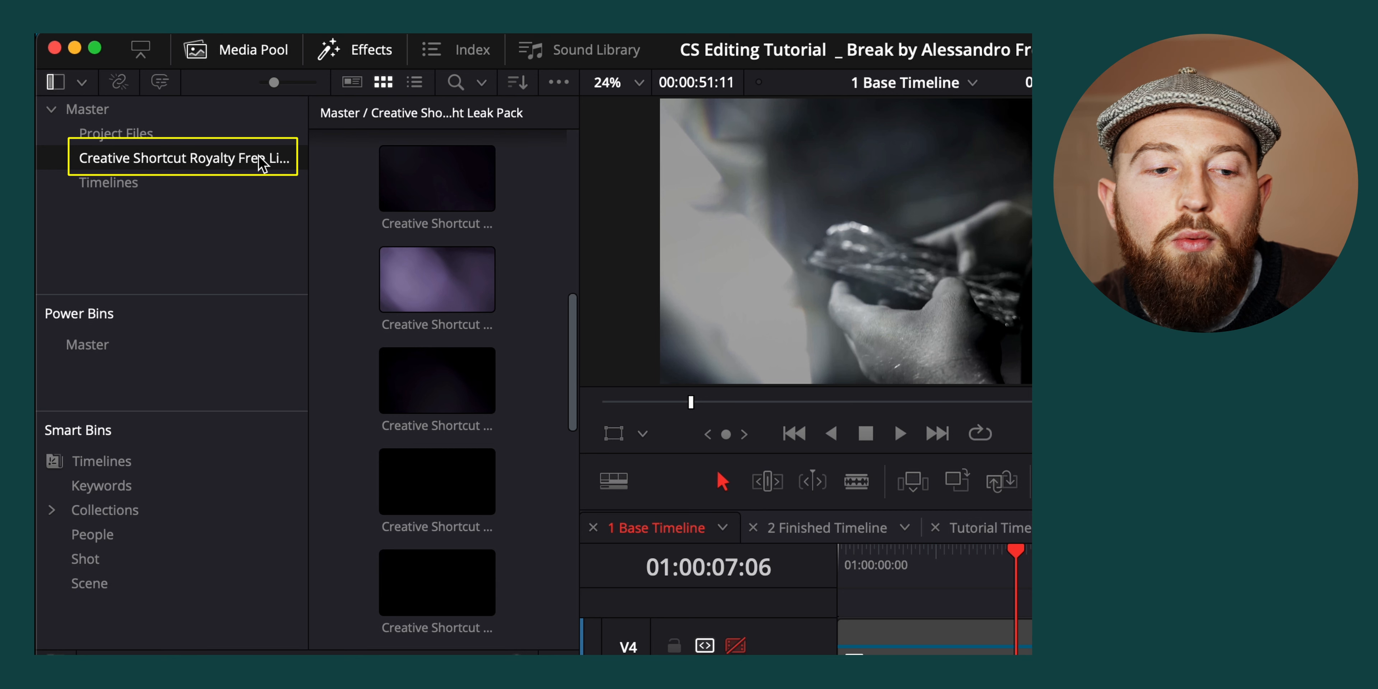
# Place Creative Shortcut Light Leak 18.mov from the light leak pack on track V3 near 01:00:06:06
pyautogui.click(445, 264)
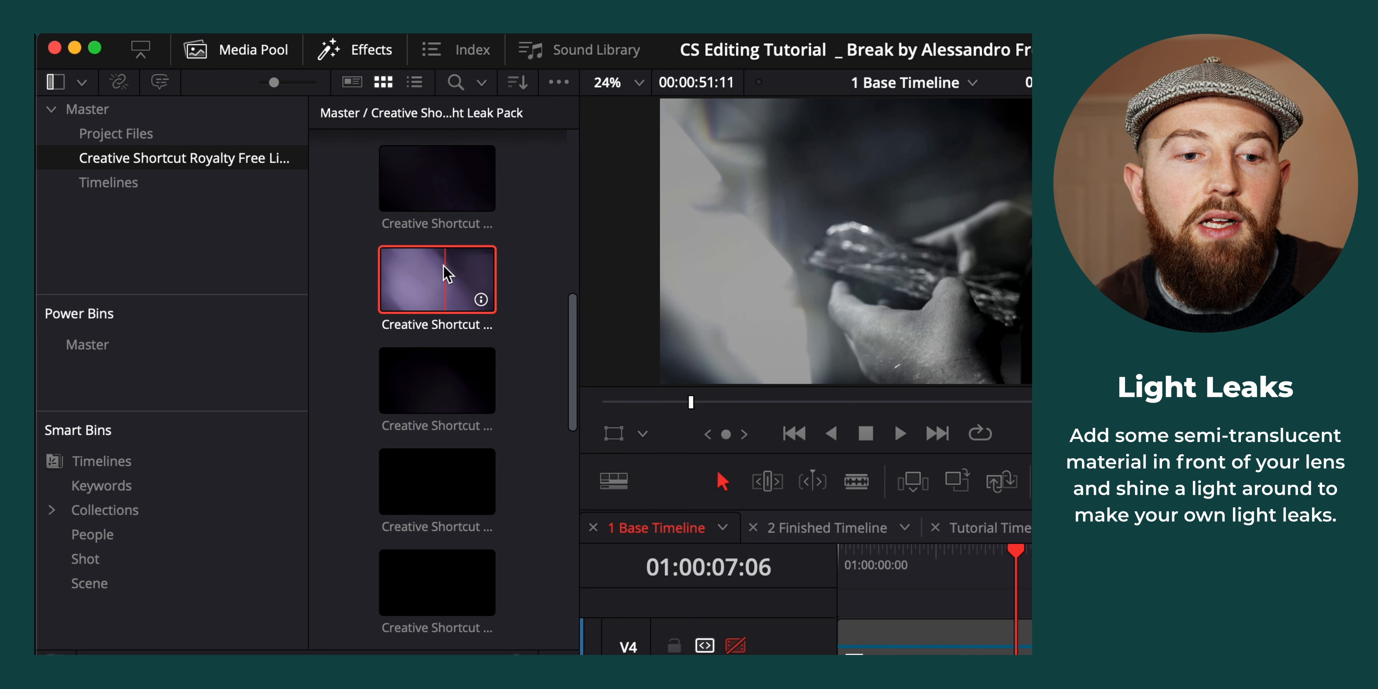
pyautogui.scroll(-3, 417, 565)
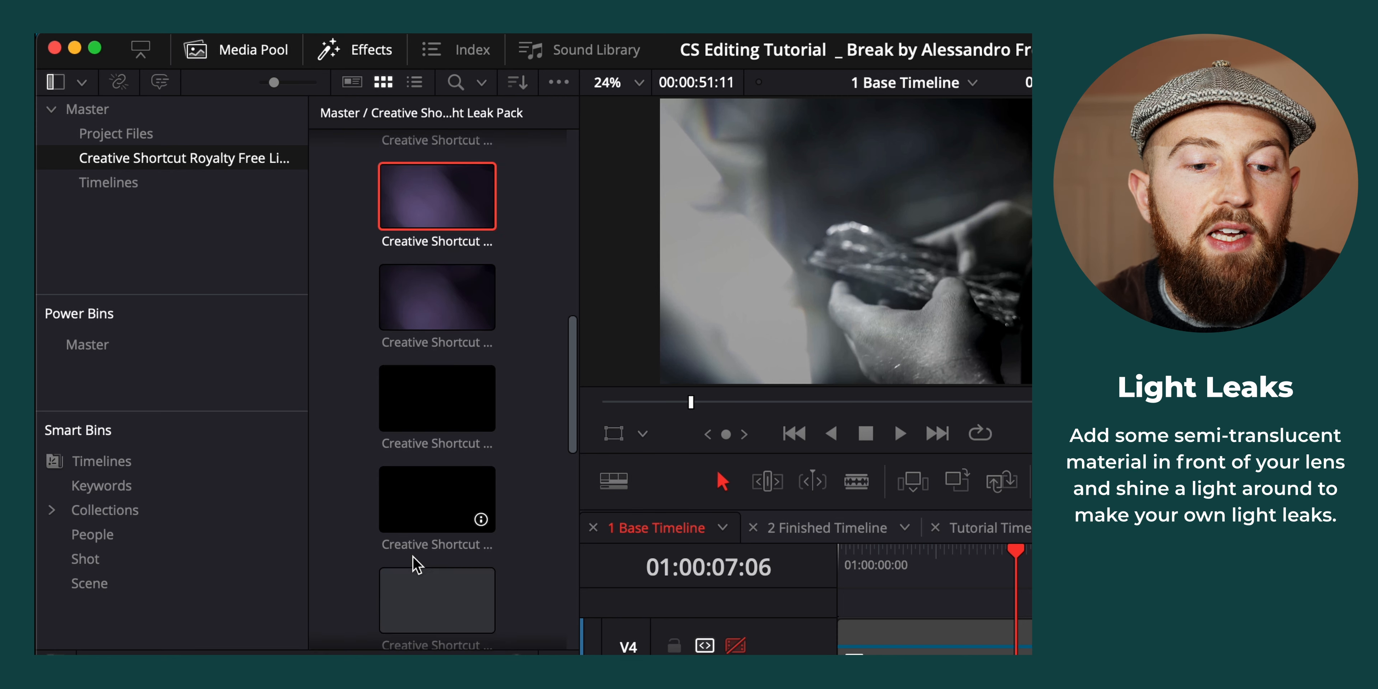
pyautogui.scroll(-5, 416, 565)
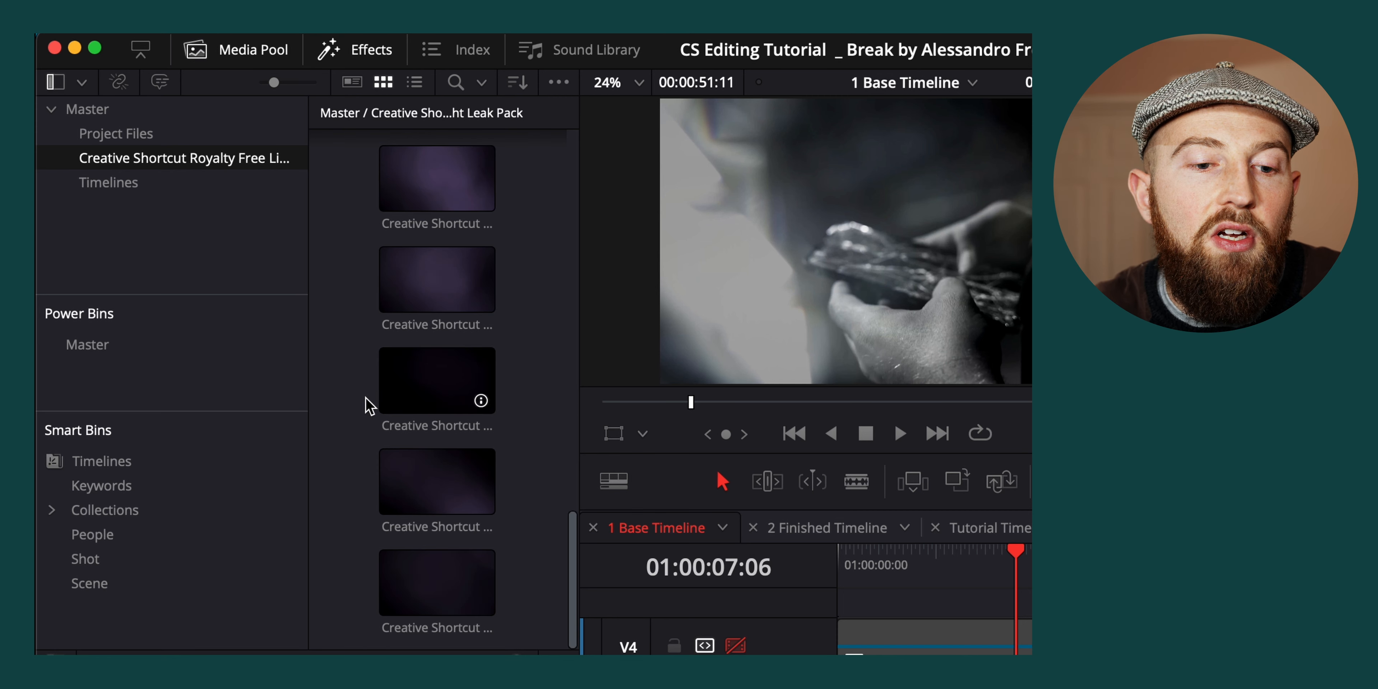
pyautogui.doubleClick(431, 481)
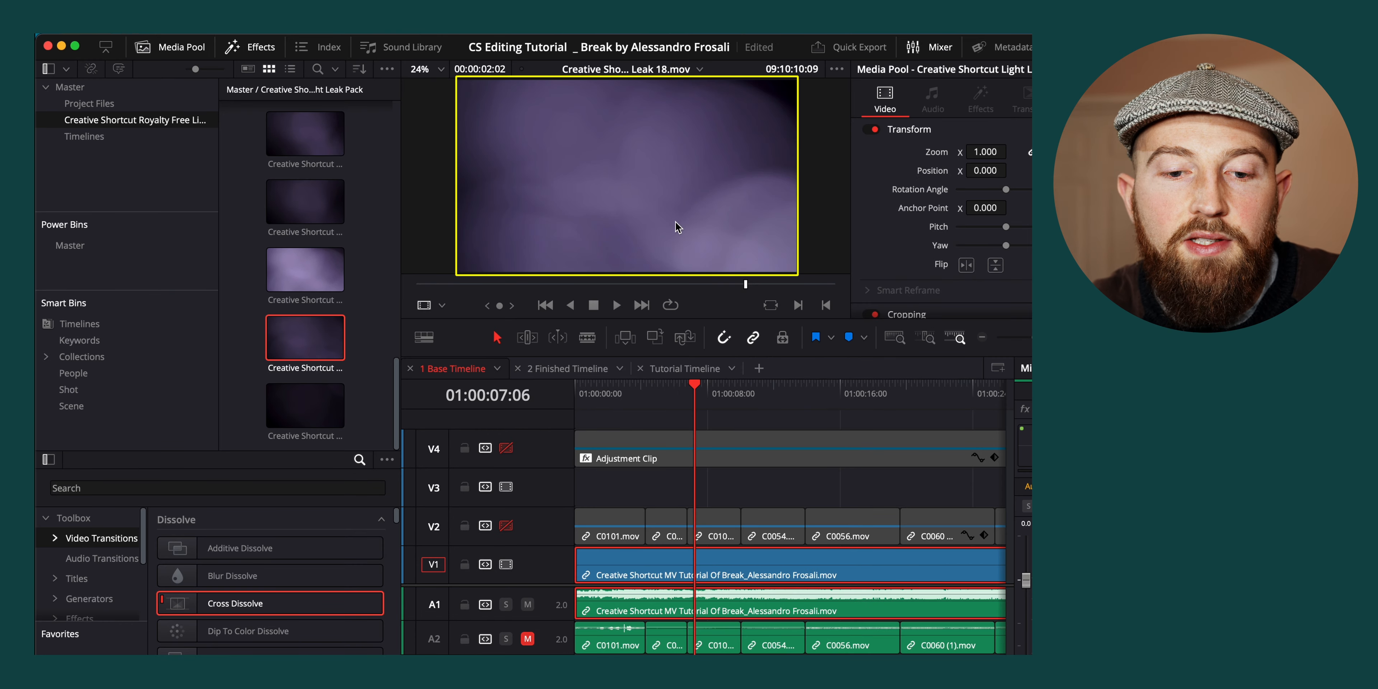
pyautogui.moveTo(677, 227); pyautogui.dragTo(695, 493)
pyautogui.scroll(5, 698, 492)
pyautogui.click(696, 408)
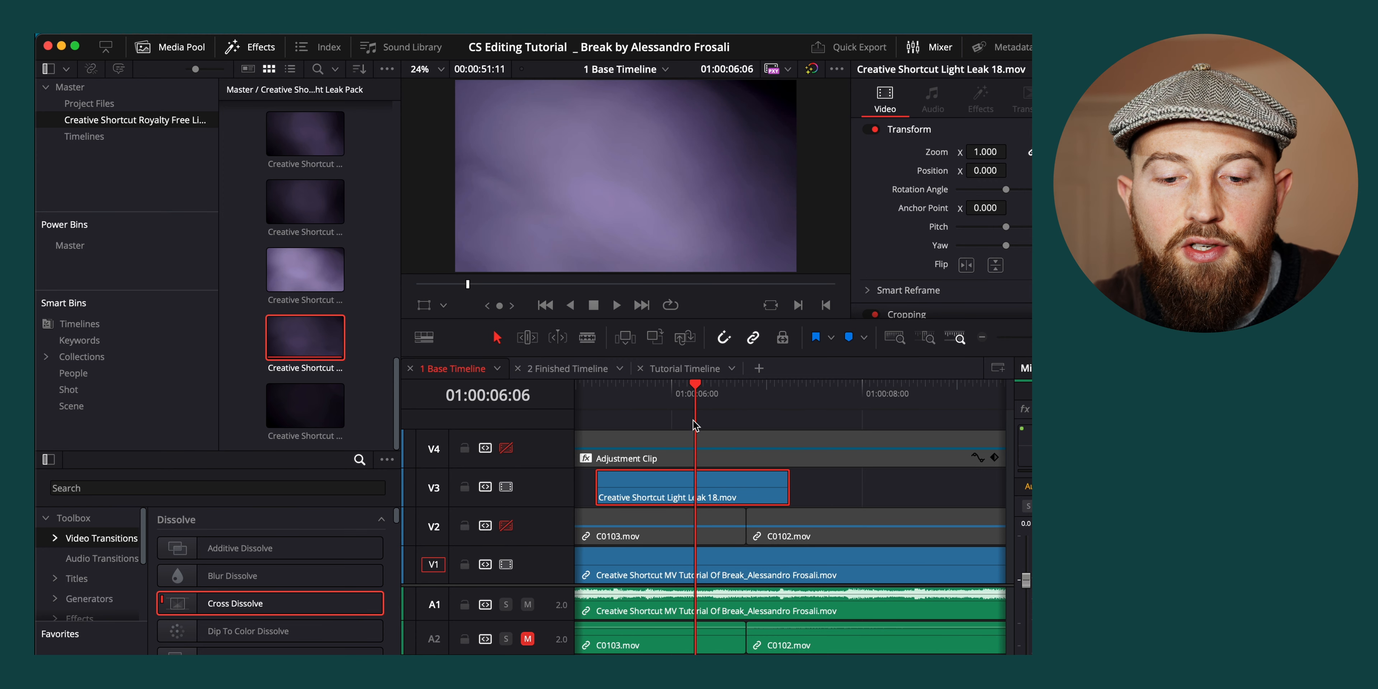
# Move the light leak clip so it spans the cut between C0103.mov and C0102.mov, and re-enable track V2
pyautogui.moveTo(703, 489); pyautogui.dragTo(751, 490)
pyautogui.click(505, 526)
pyautogui.scroll(-4, 637, 531)
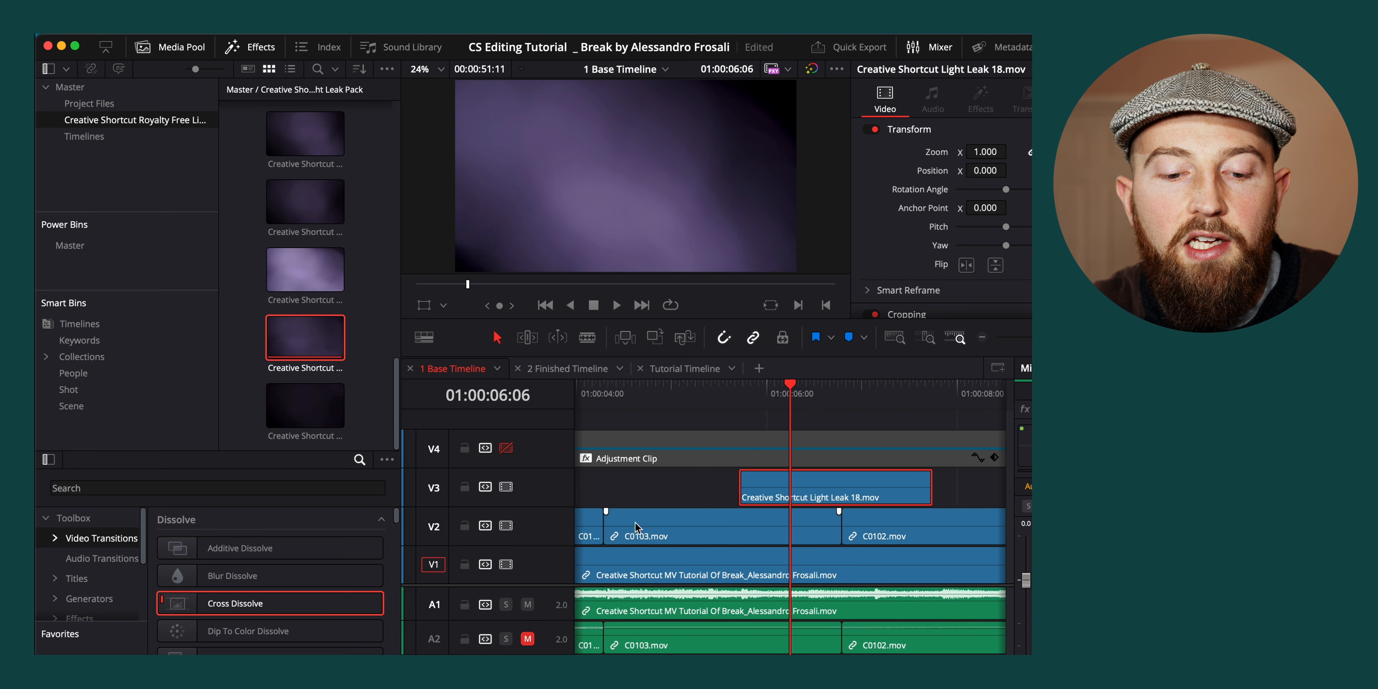
pyautogui.hscroll(4, 699, 504)
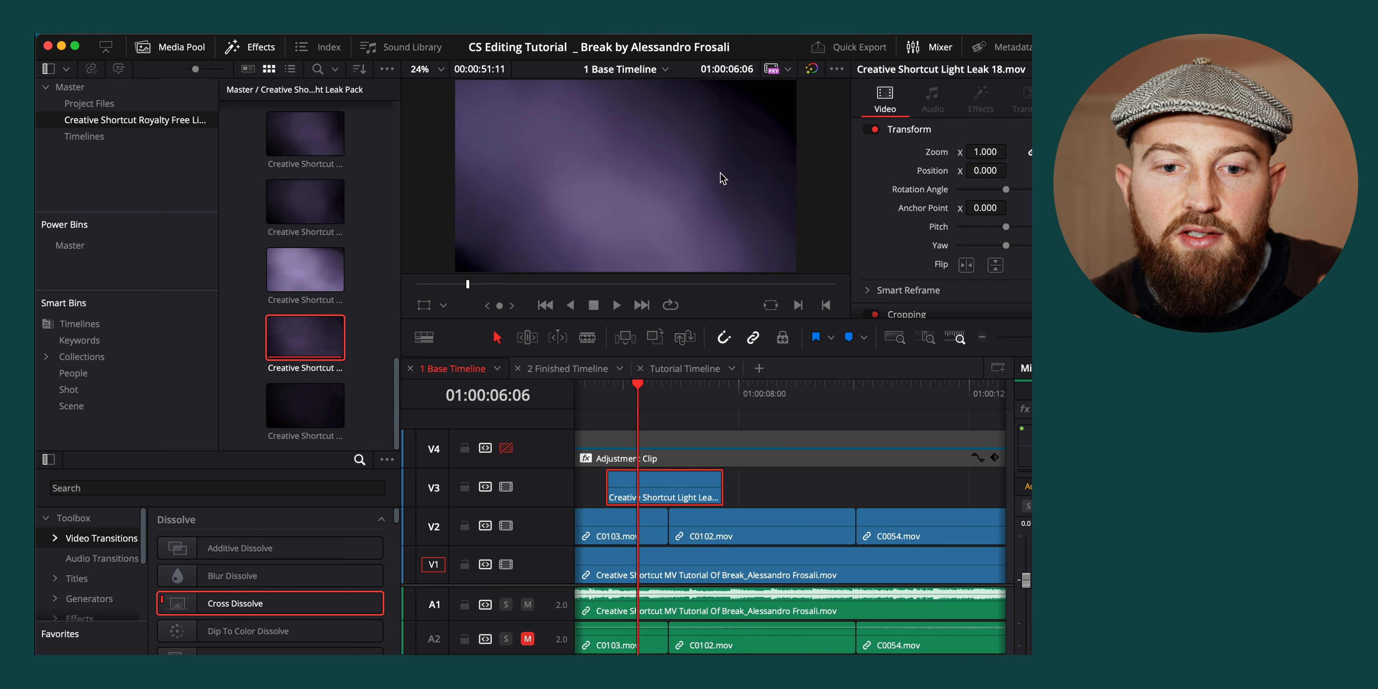
# Set the light leak's Composite Mode to Add and its Opacity to about 44.27, checking it over the cut
pyautogui.moveTo(607, 417); pyautogui.dragTo(673, 416)
pyautogui.scroll(-10, 935, 211)
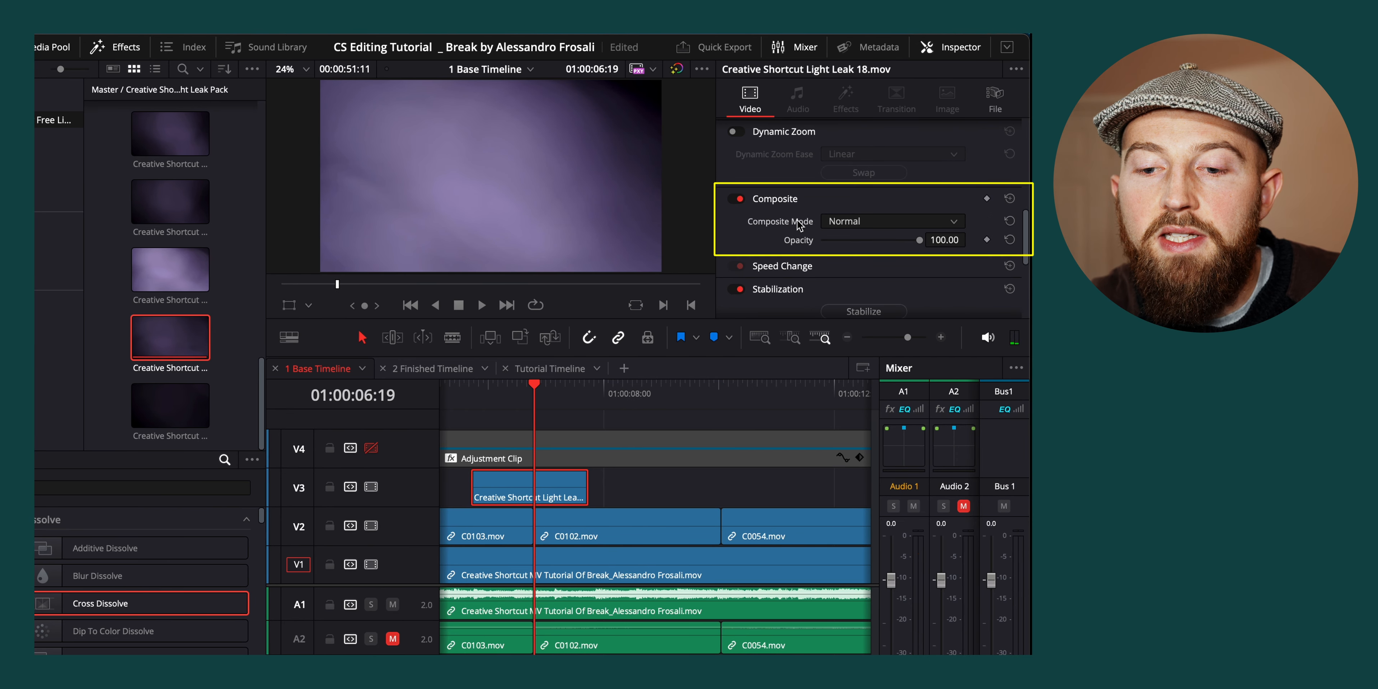
pyautogui.click(867, 221)
pyautogui.click(862, 262)
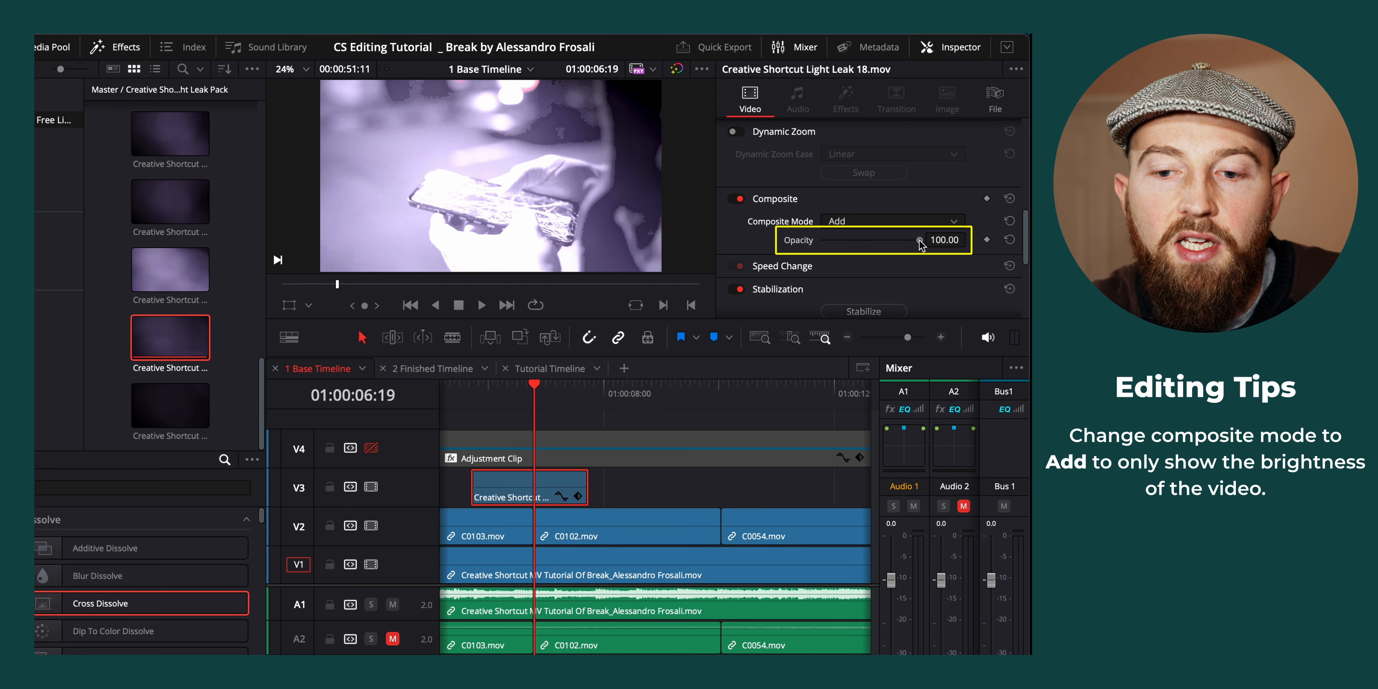
pyautogui.moveTo(920, 241); pyautogui.dragTo(864, 250)
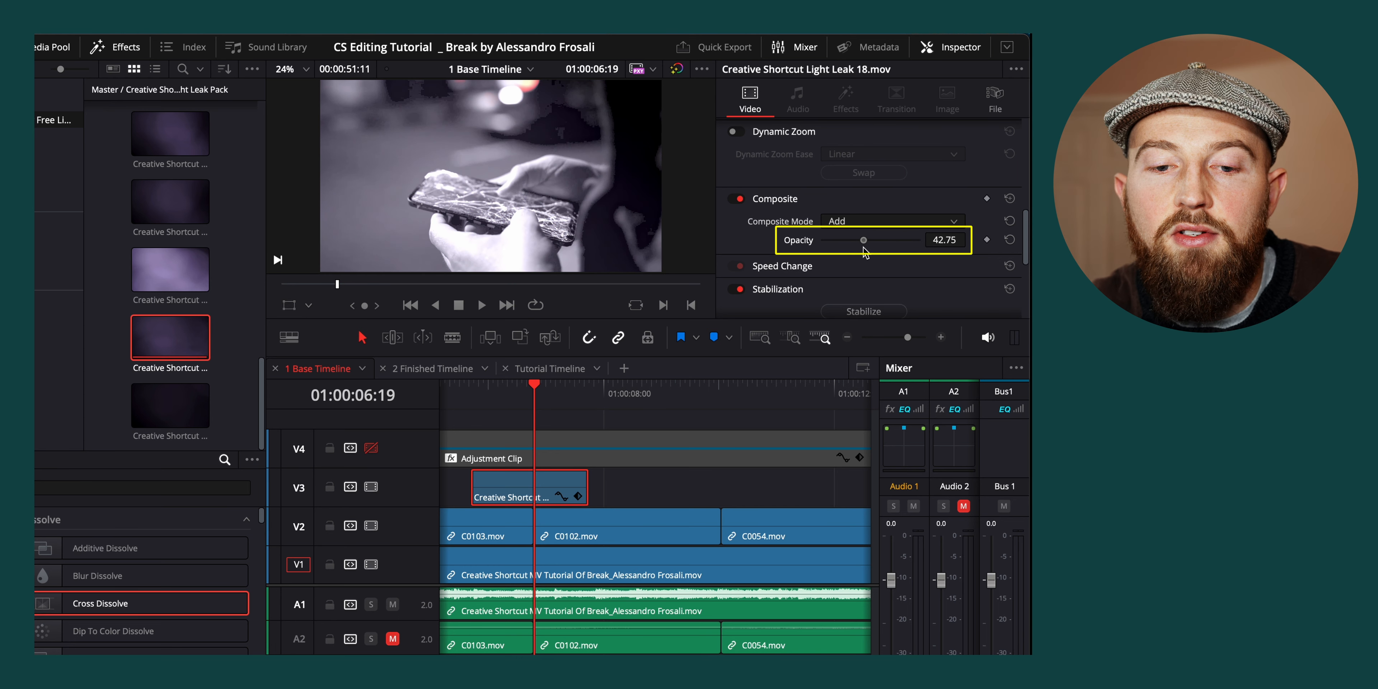
pyautogui.moveTo(546, 400); pyautogui.dragTo(556, 412)
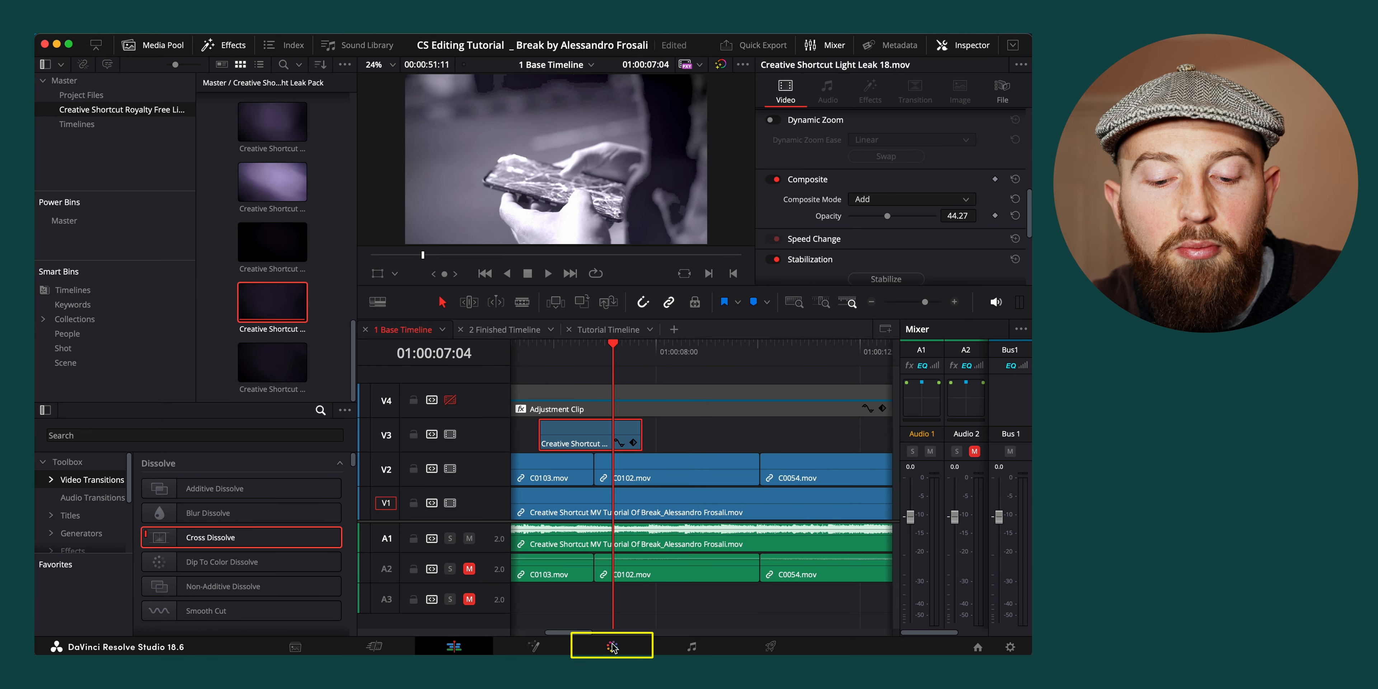
# Darken C0102.mov on the Color page by lowering Gamma and Gain, and play back the light leak transition in the edit
pyautogui.click(612, 647)
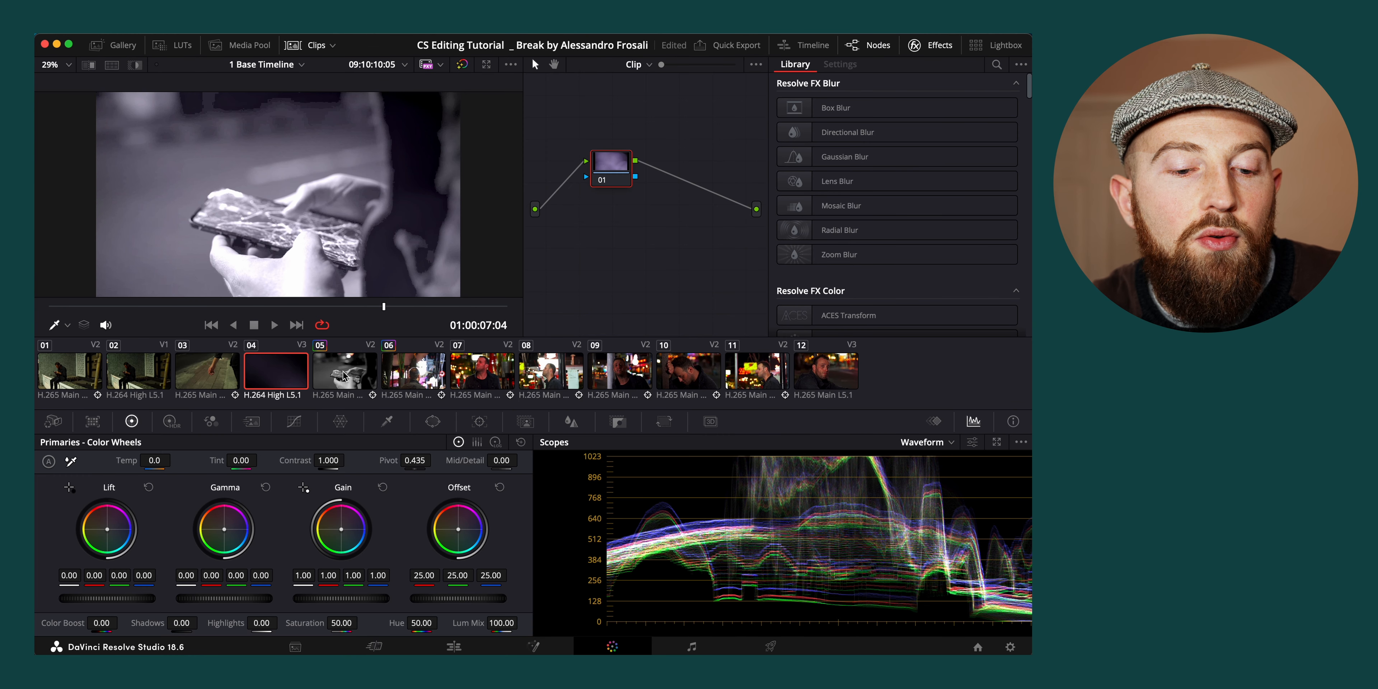
pyautogui.click(349, 377)
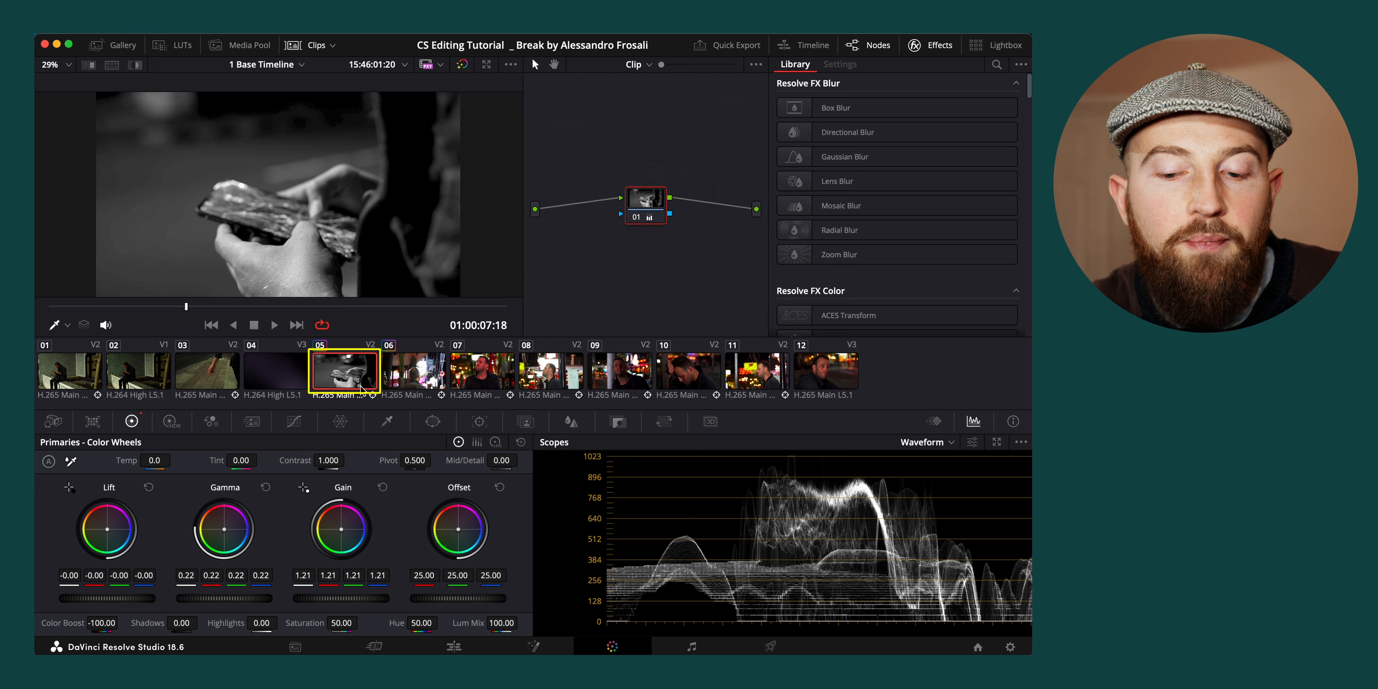
pyautogui.moveTo(246, 599); pyautogui.dragTo(199, 601)
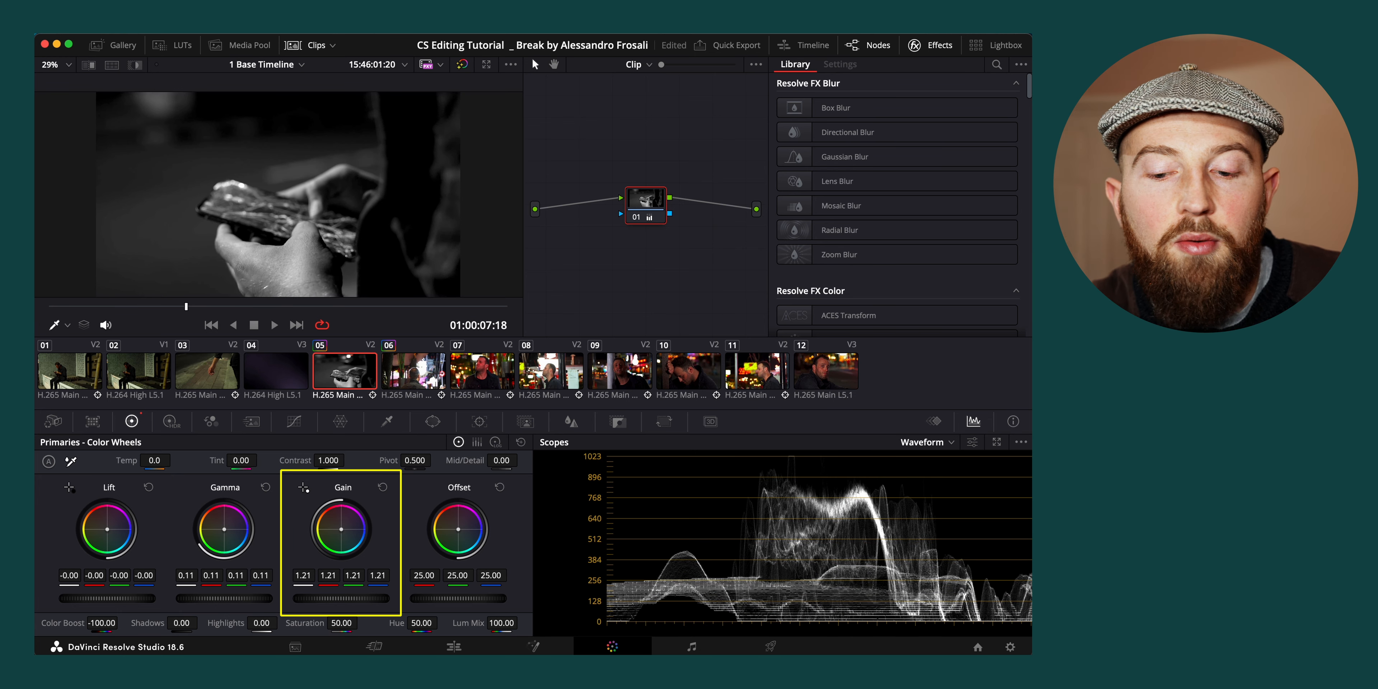
pyautogui.moveTo(372, 598); pyautogui.dragTo(358, 599)
pyautogui.moveTo(359, 598); pyautogui.dragTo(355, 599)
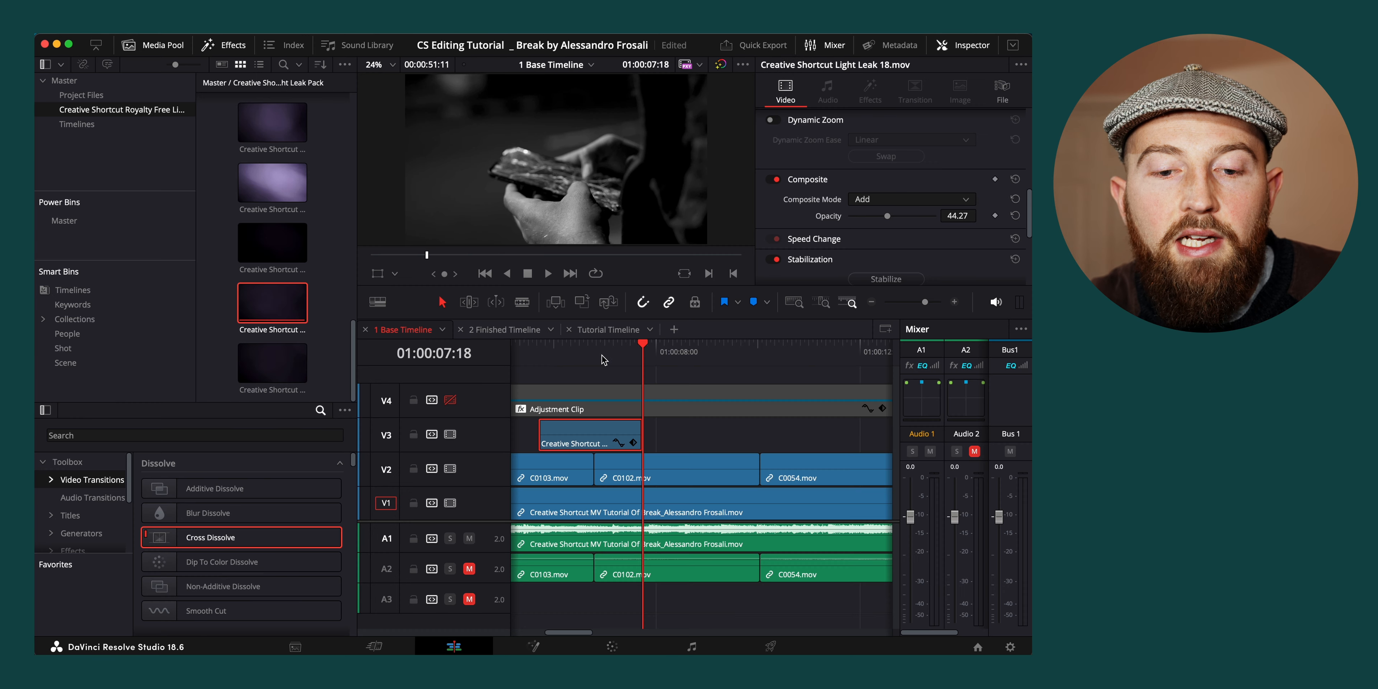
pyautogui.click(531, 349)
pyautogui.press('space')
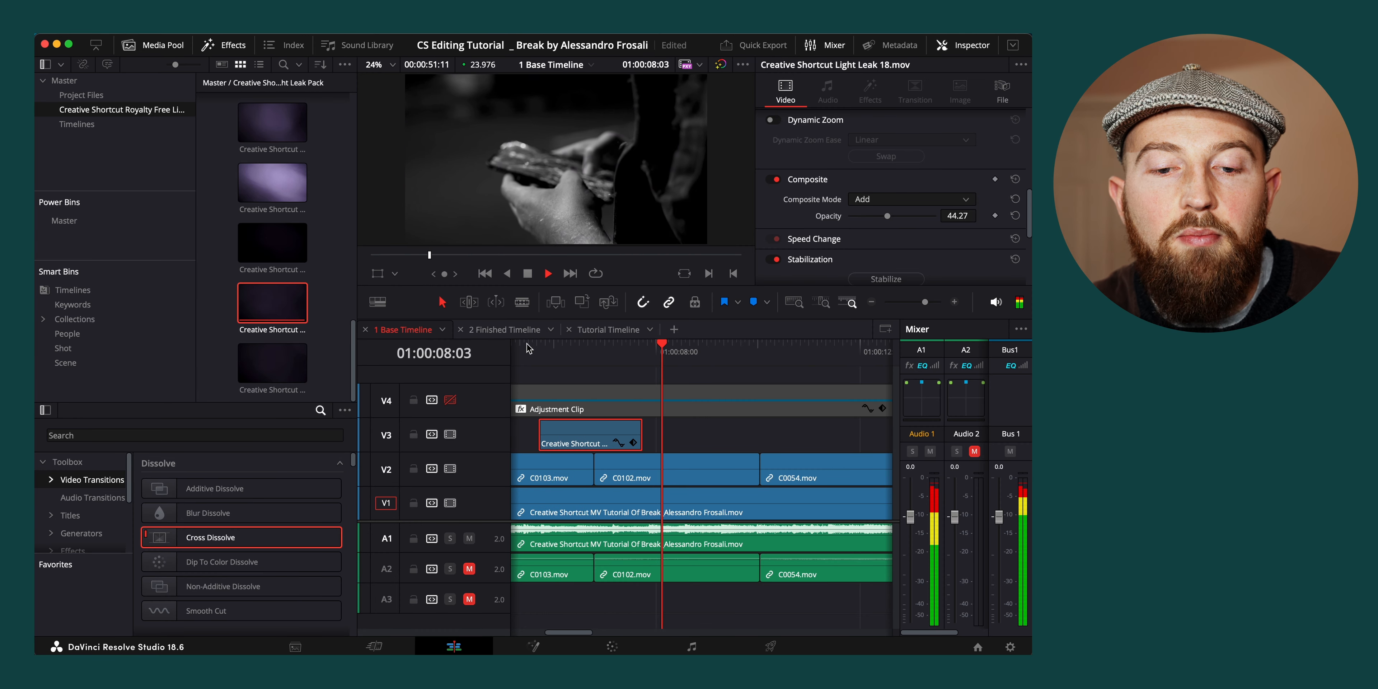
pyautogui.press('space')
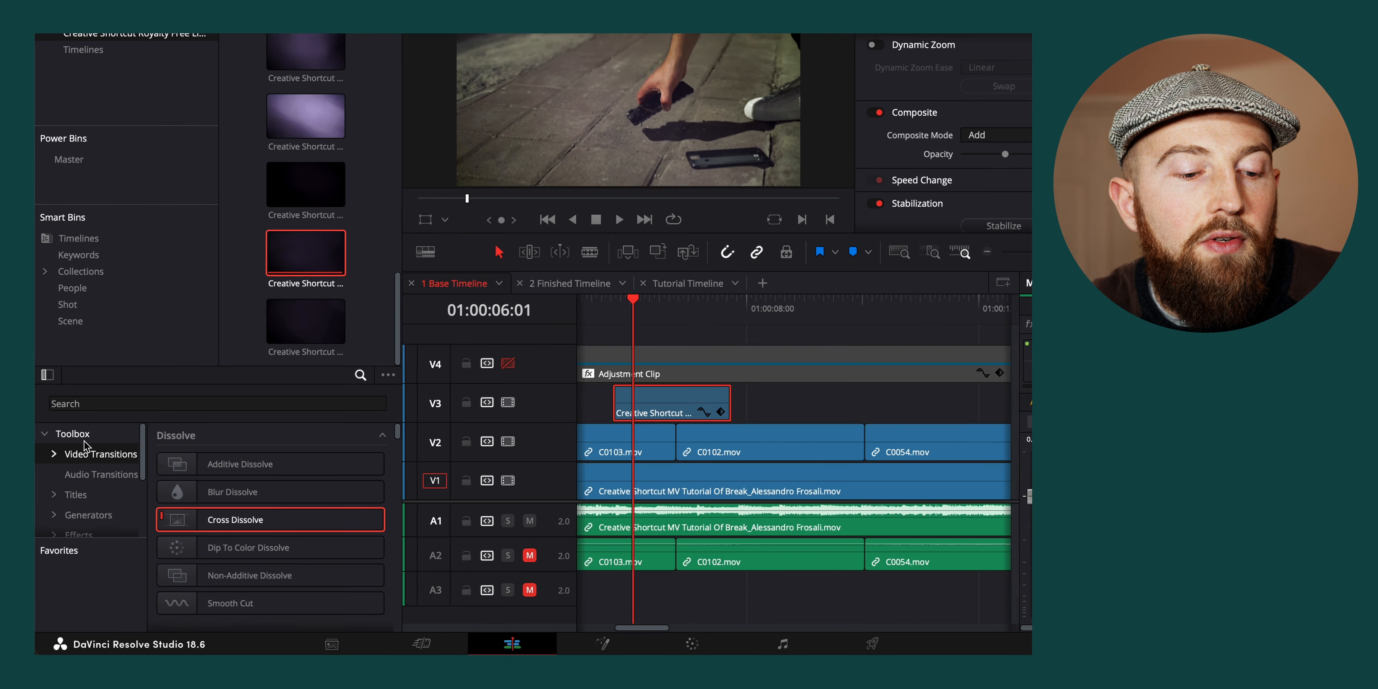
# Add a Cross Dissolve to both ends of the light leak clip and play the transition full screen
pyautogui.moveTo(292, 495); pyautogui.dragTo(744, 364)
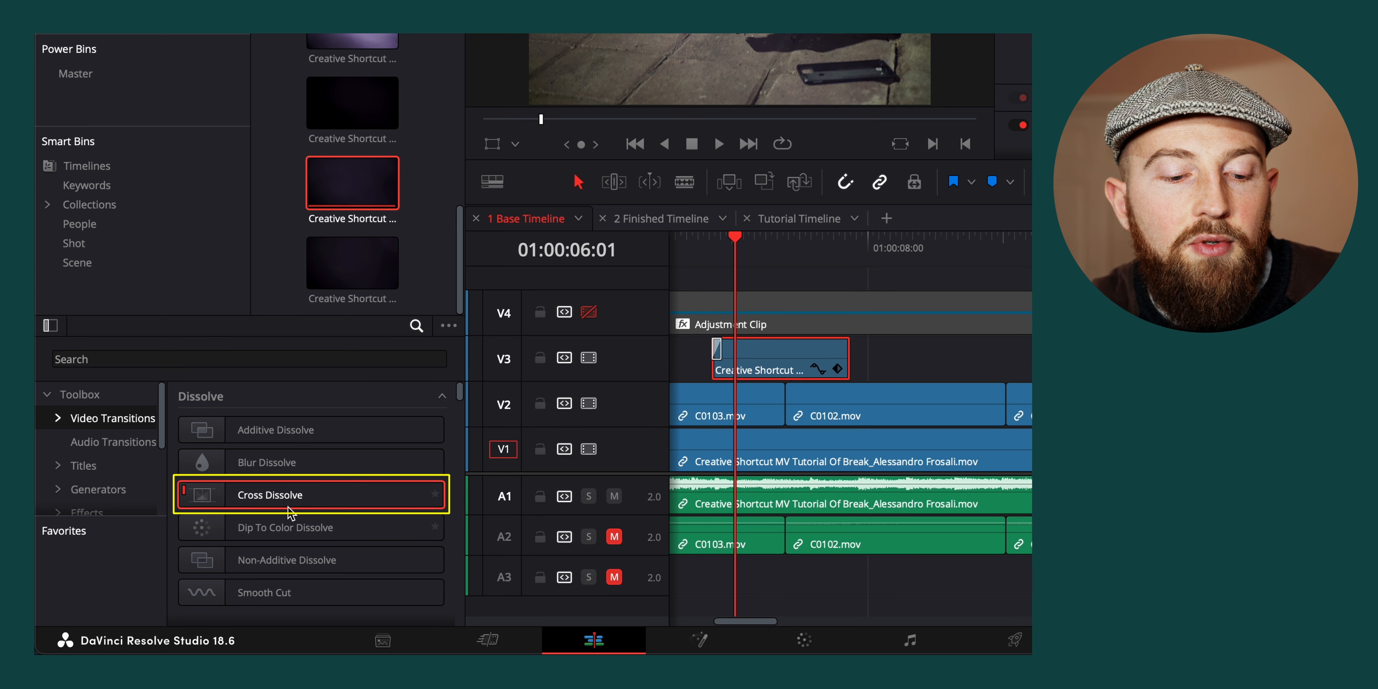
pyautogui.moveTo(292, 501)
pyautogui.mouseDown()
pyautogui.moveTo(841, 355)
pyautogui.moveTo(833, 372)
pyautogui.mouseUp()
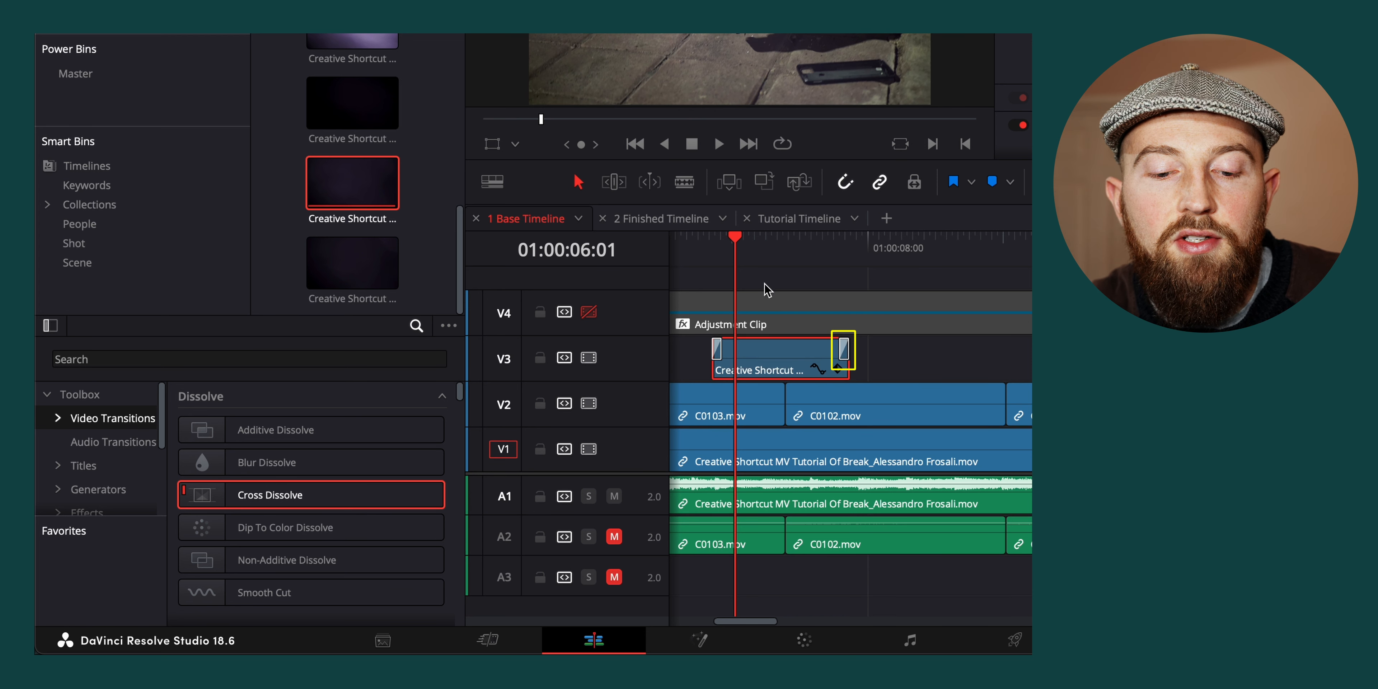
pyautogui.click(855, 287)
pyautogui.click(797, 246)
pyautogui.press('p')
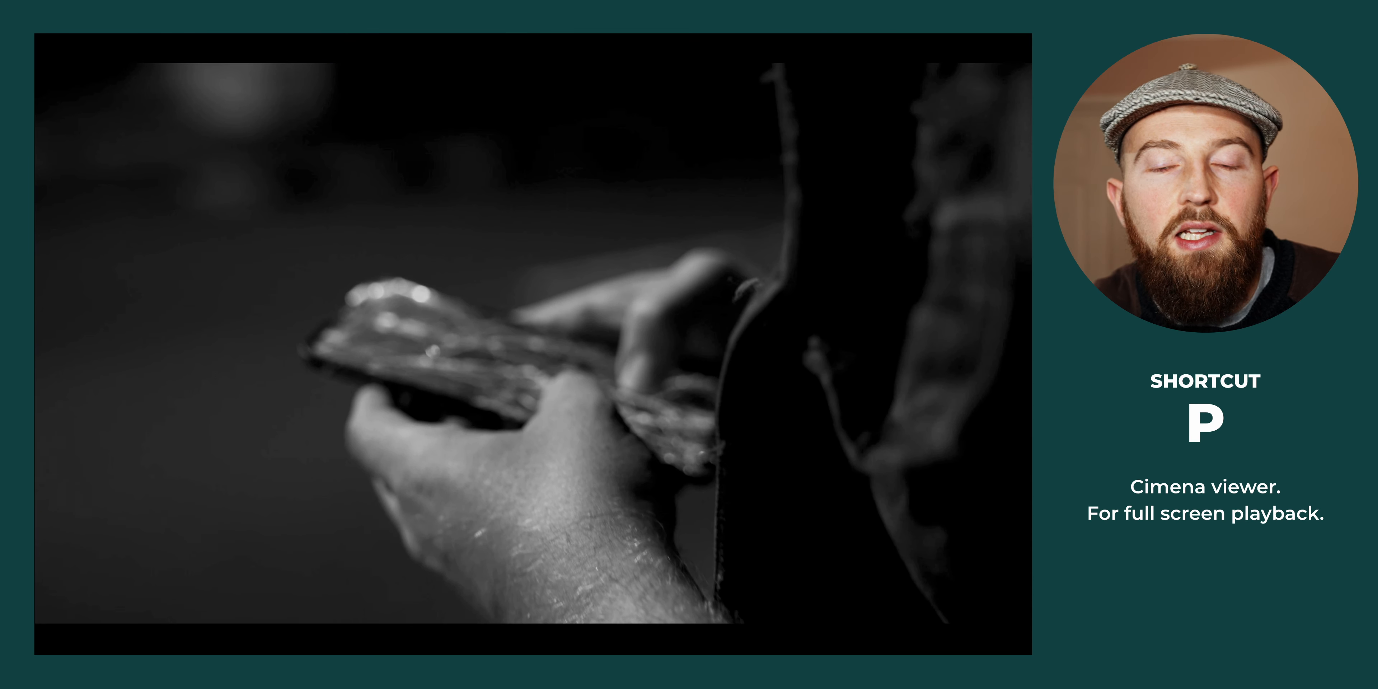
pyautogui.press('Escape')
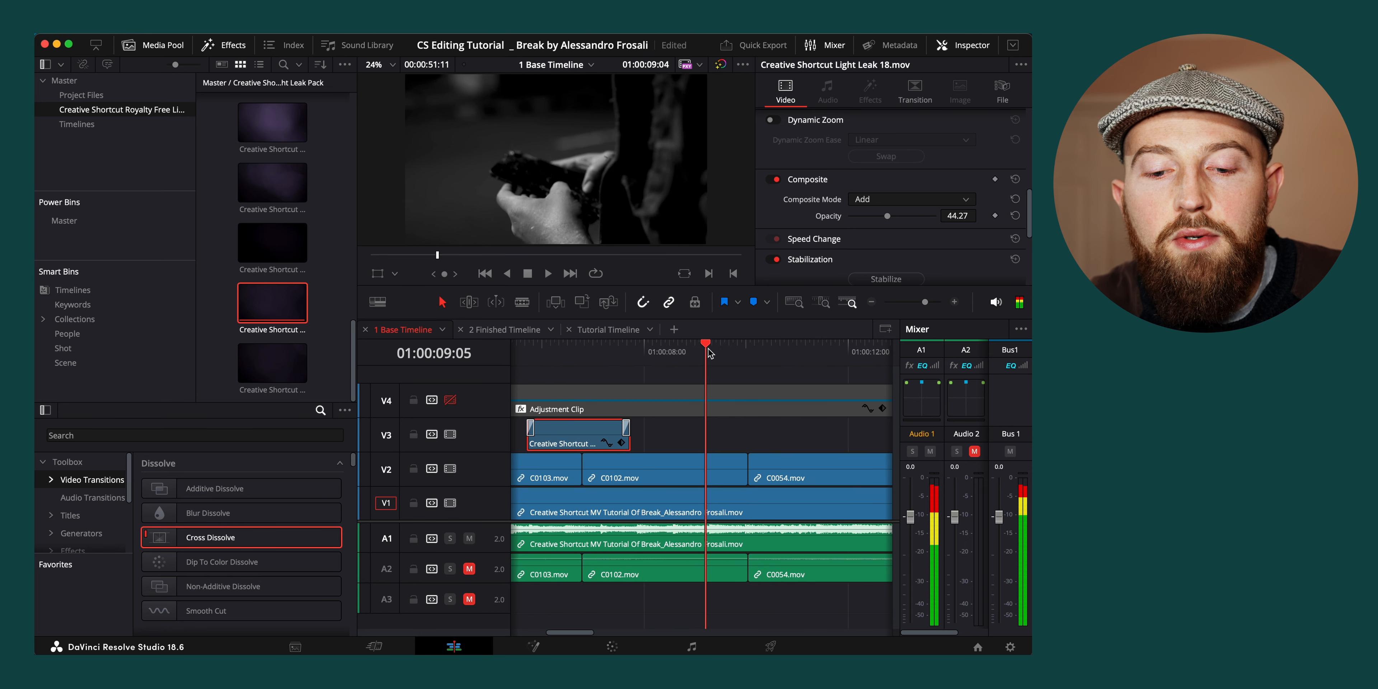
# With track V2 hidden, place Creative Shortcut Light Leak 16.mov on V3 across the cut between C0102.mov and C0054.mov
pyautogui.moveTo(708, 353); pyautogui.dragTo(739, 354)
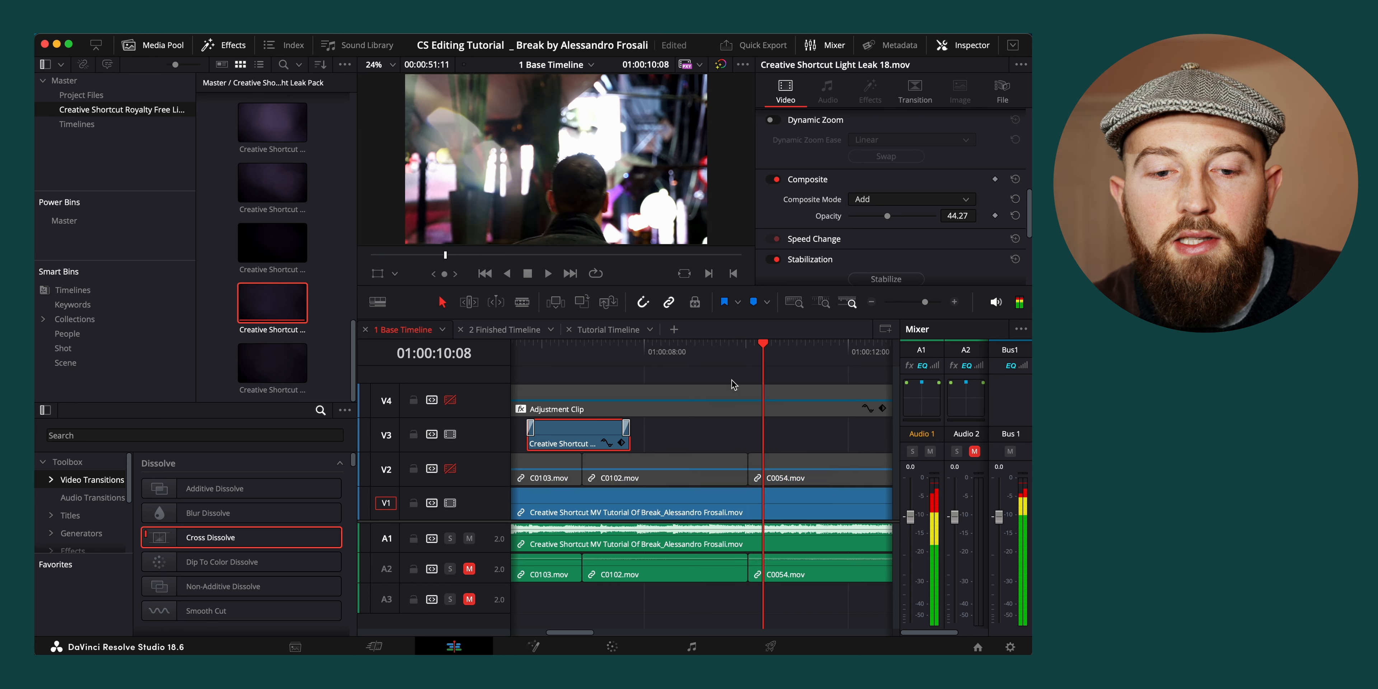
pyautogui.moveTo(751, 354); pyautogui.dragTo(780, 354)
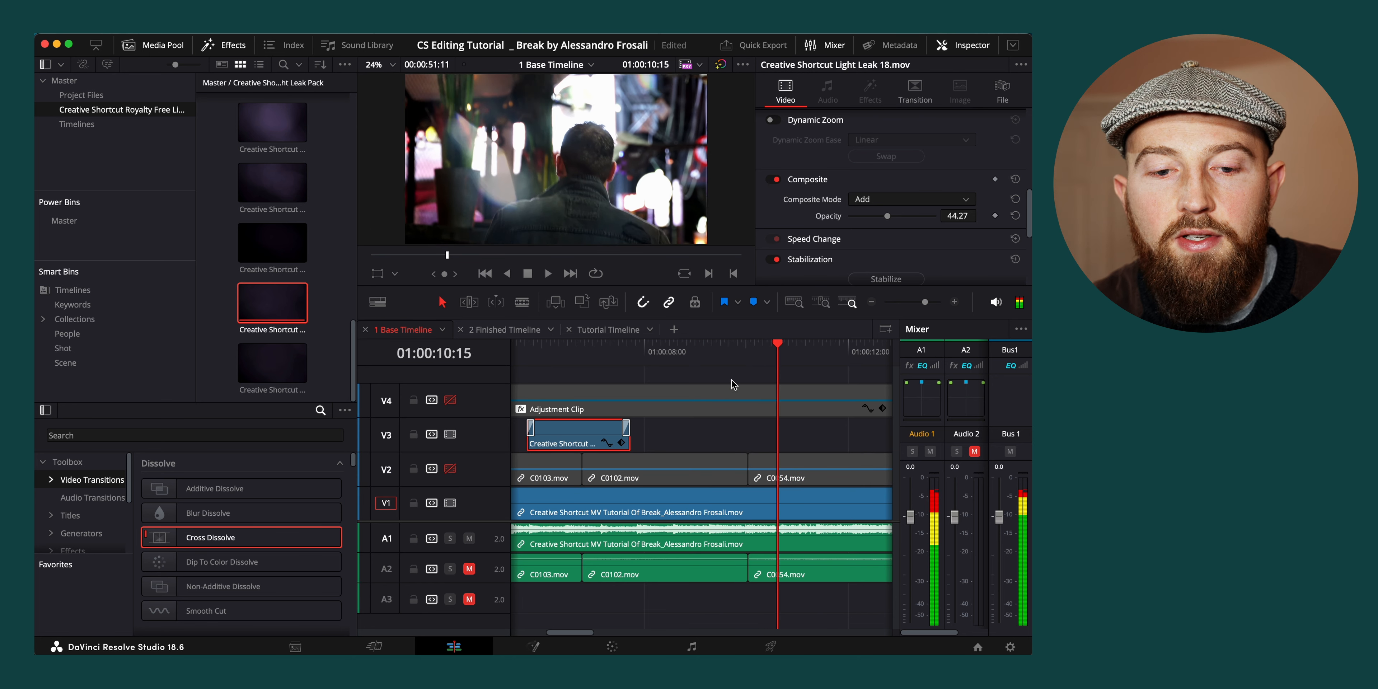
pyautogui.scroll(1, 286, 196)
pyautogui.scroll(-3, 286, 196)
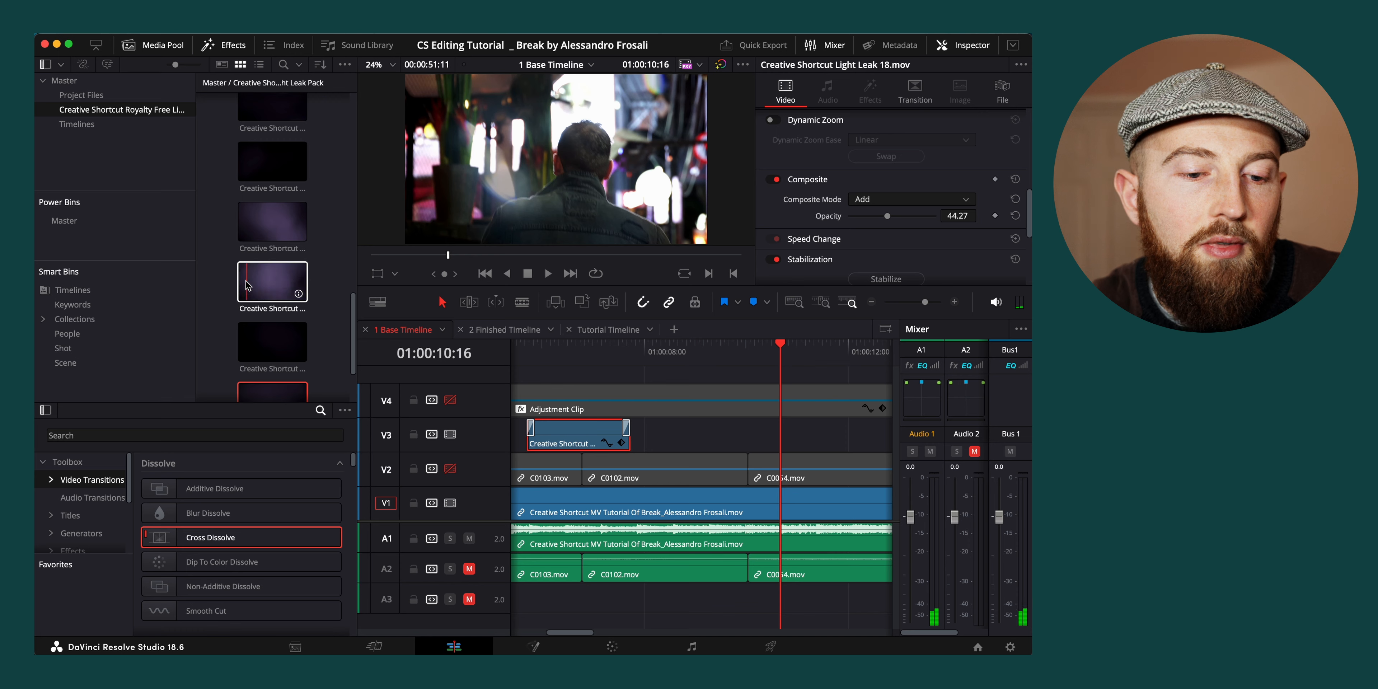
pyautogui.doubleClick(273, 282)
pyautogui.moveTo(594, 203); pyautogui.dragTo(692, 428)
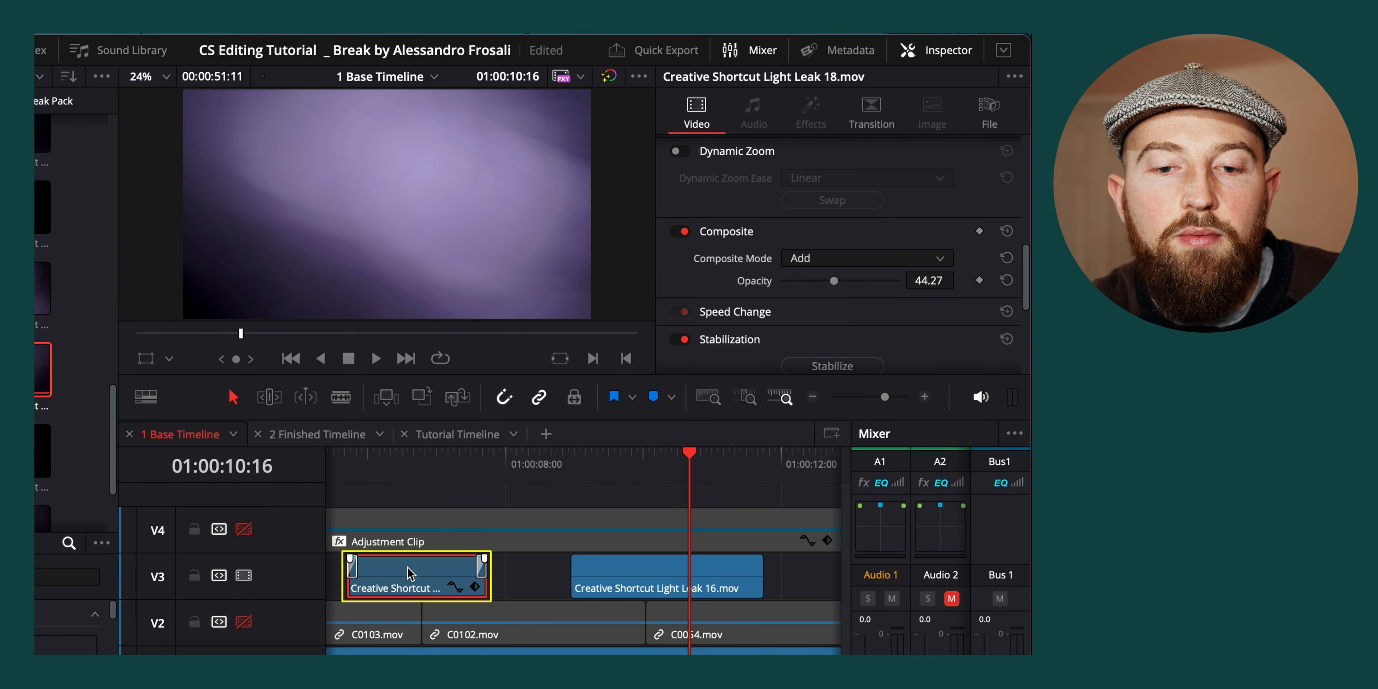
# Copy Light Leak 18 and paste all its video attributes onto Light Leak 16, check the result over the cut and re-enable track V2
pyautogui.rightClick(409, 573)
pyautogui.click(483, 128)
pyautogui.click(706, 579)
pyautogui.rightClick(706, 579)
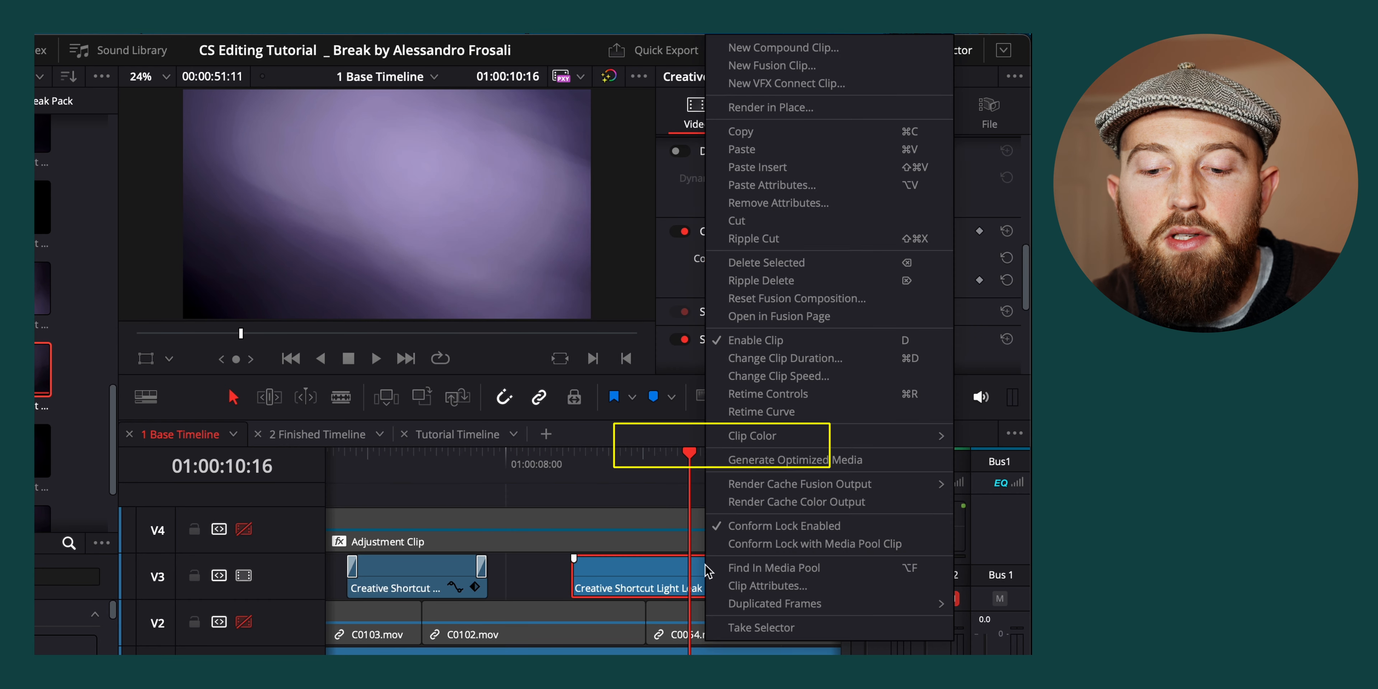
pyautogui.click(784, 183)
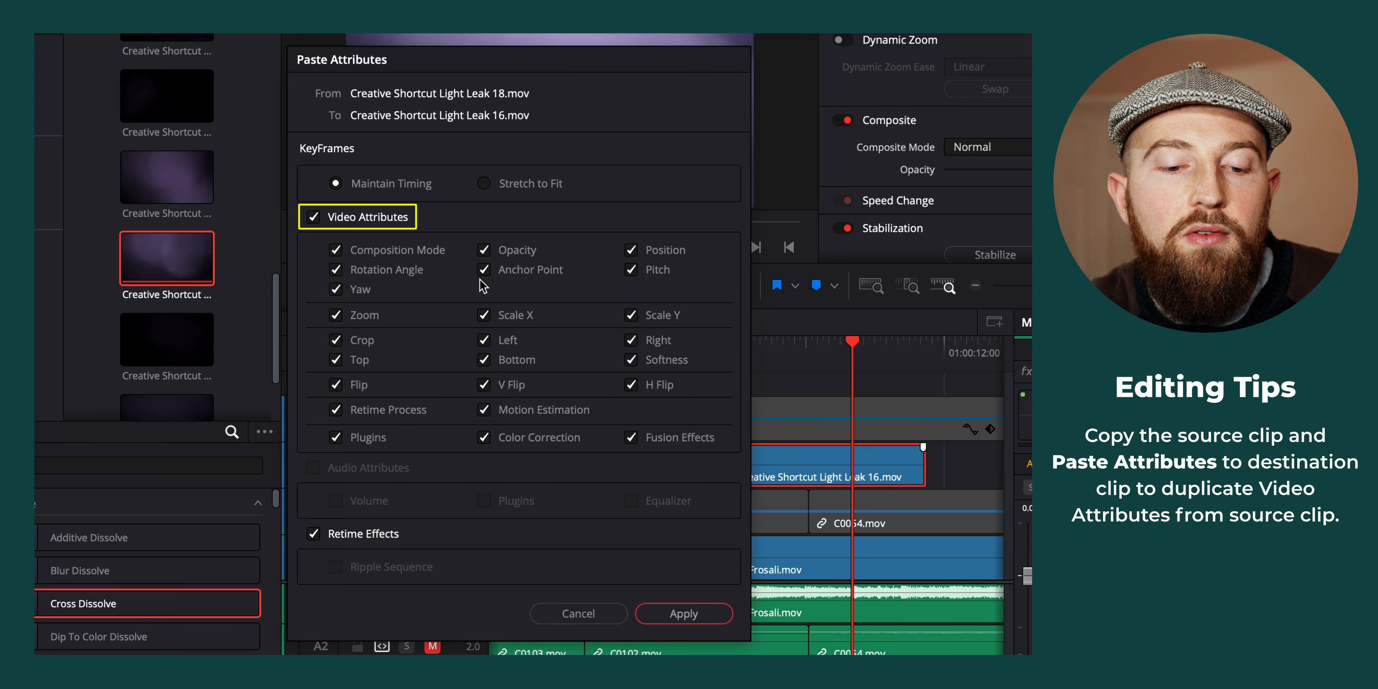
pyautogui.click(707, 615)
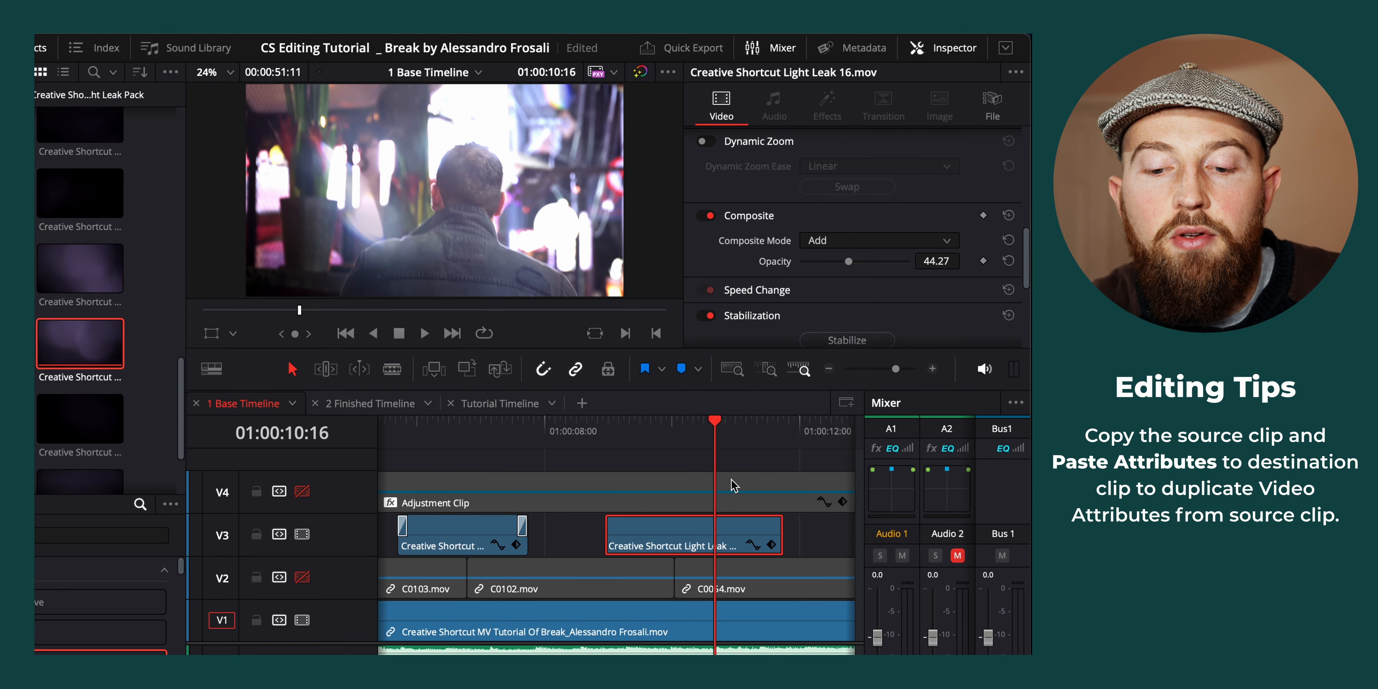
pyautogui.moveTo(715, 437); pyautogui.dragTo(784, 431)
pyautogui.click(303, 578)
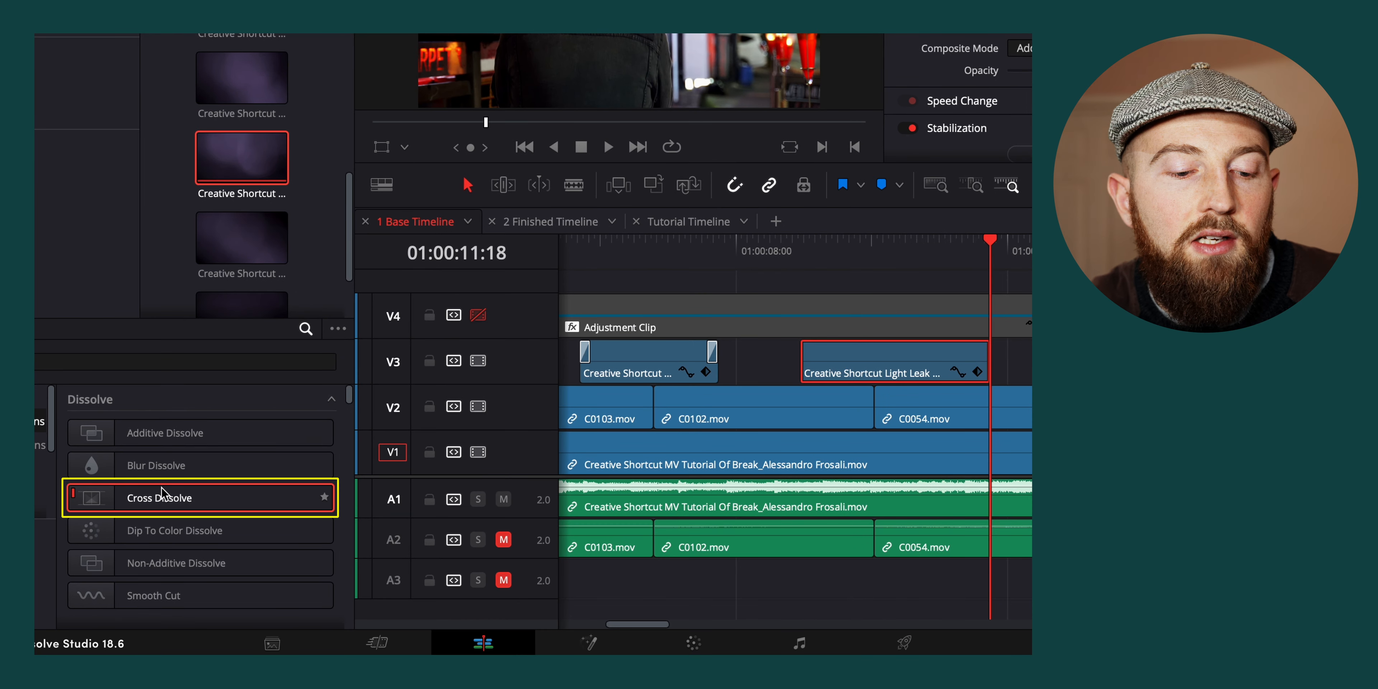
# Add a Cross Dissolve to both ends of the Light Leak 16 clip and preview the transition
pyautogui.moveTo(160, 492); pyautogui.dragTo(828, 365)
pyautogui.moveTo(196, 501); pyautogui.dragTo(926, 366)
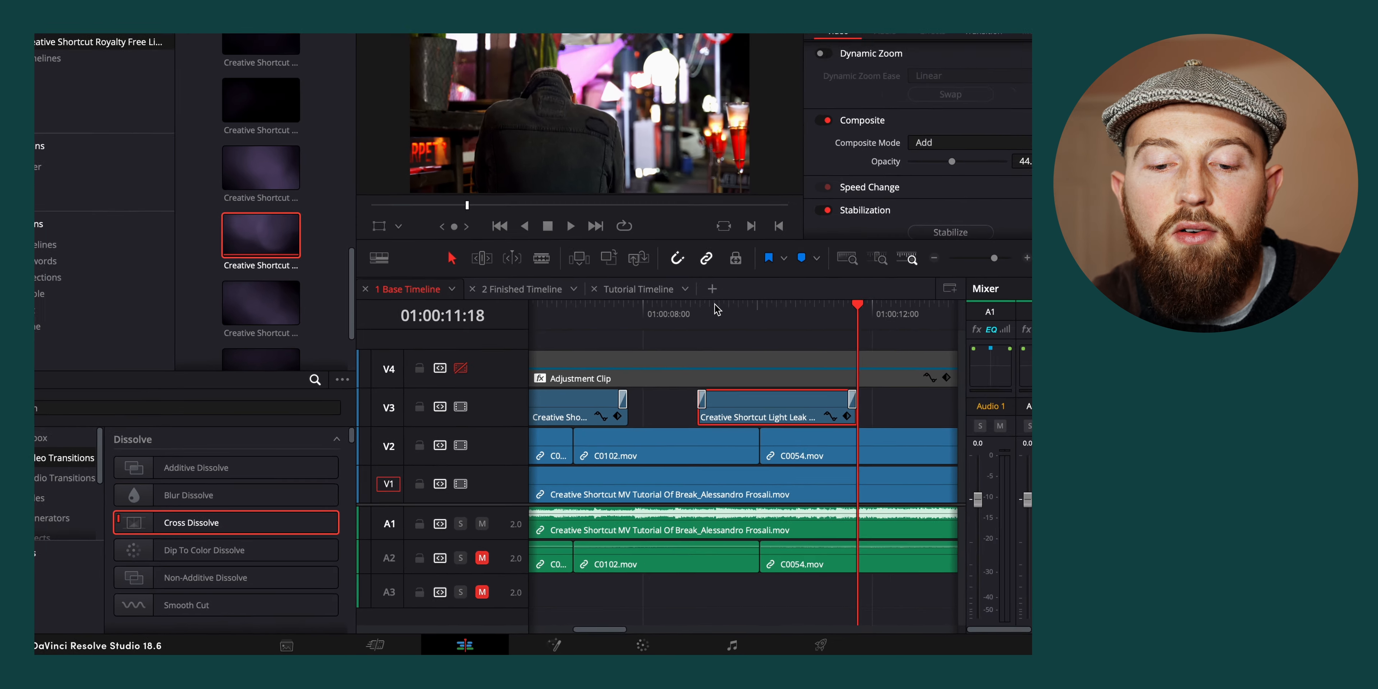
pyautogui.moveTo(717, 310); pyautogui.dragTo(804, 321)
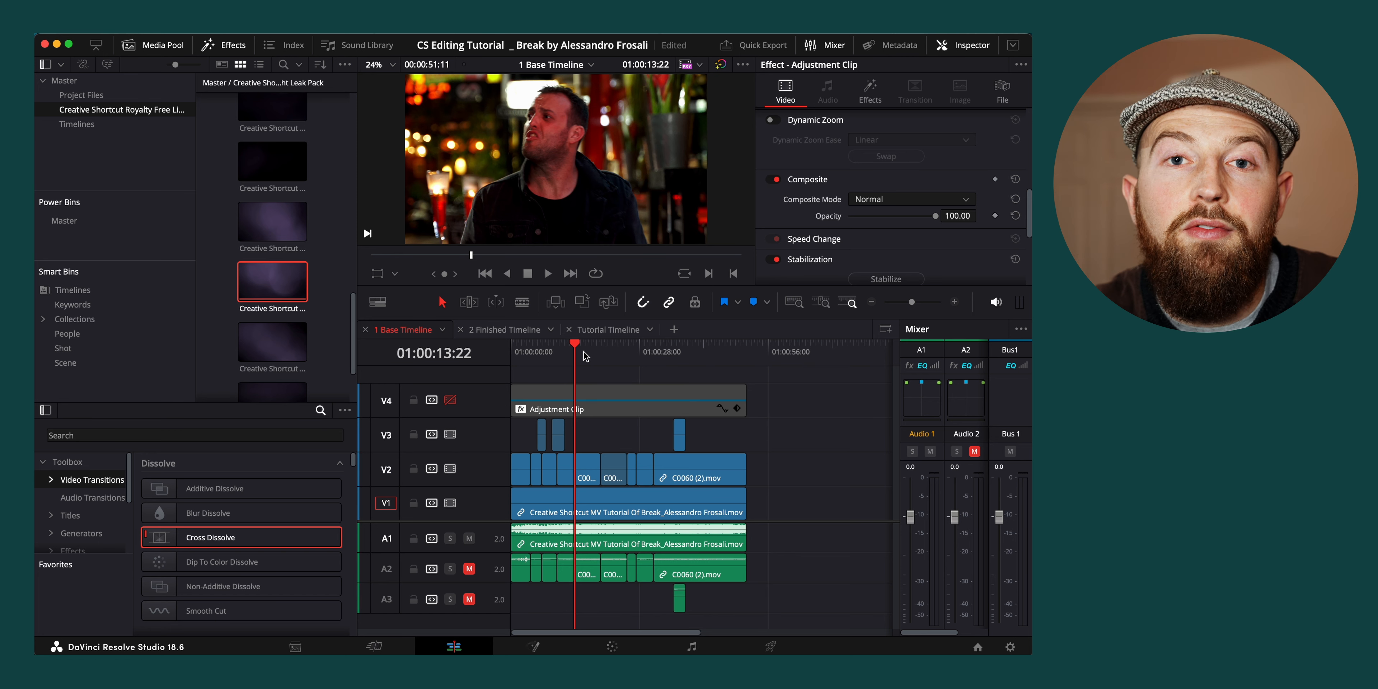
# Add a Cross Fade 0 dB audio transition to the end of the music video's clip on track A1
pyautogui.click(733, 352)
pyautogui.scroll(5, 807, 457)
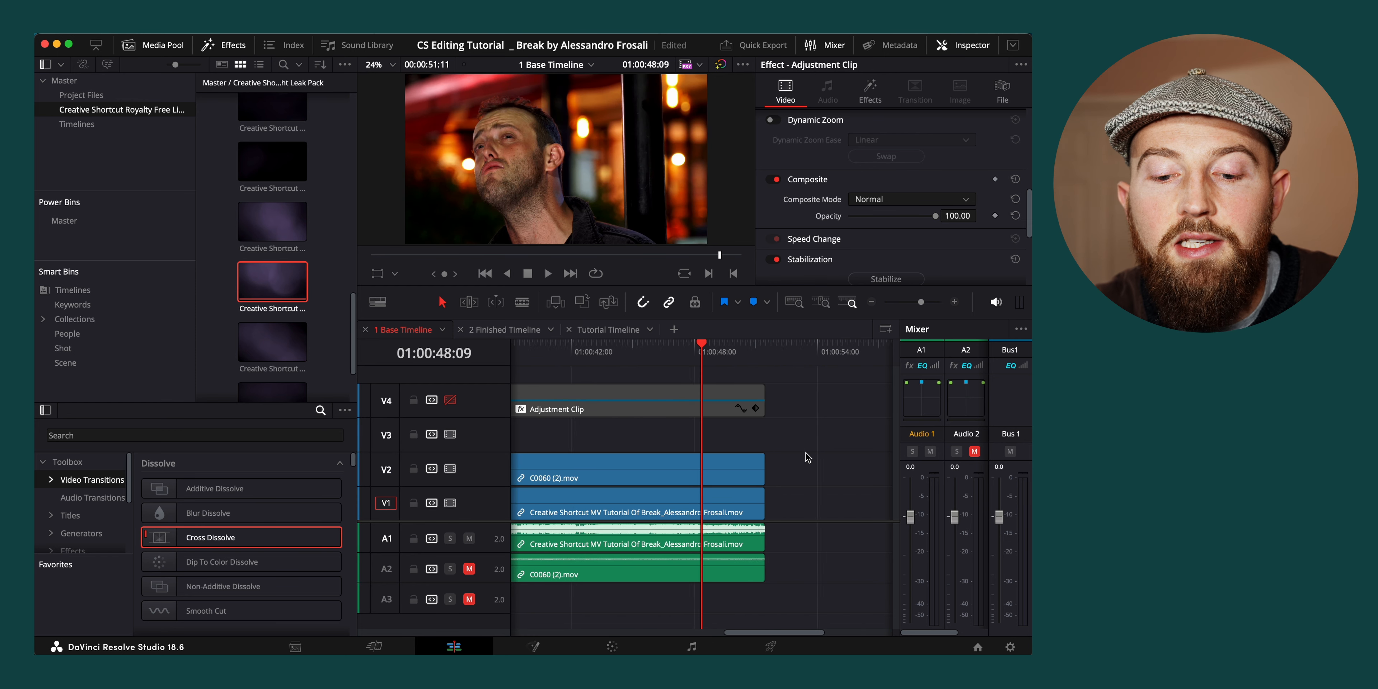
pyautogui.scroll(3, 807, 456)
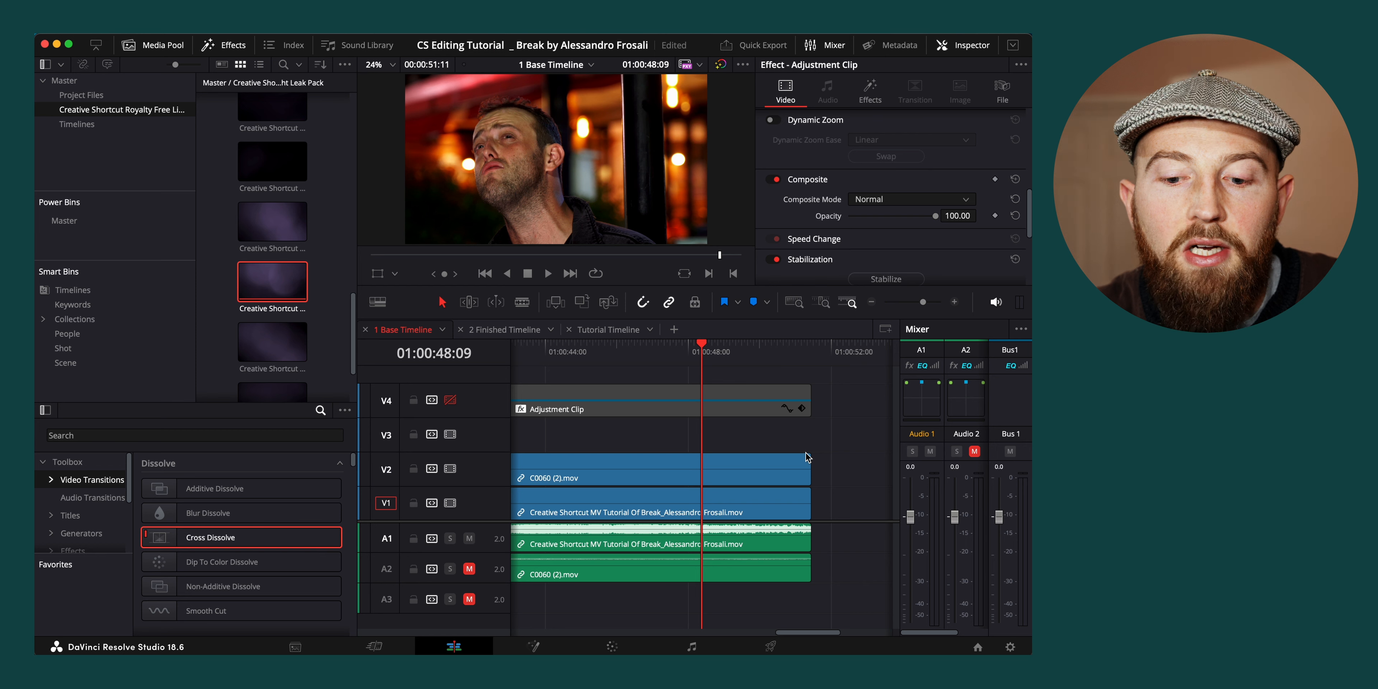
pyautogui.click(778, 545)
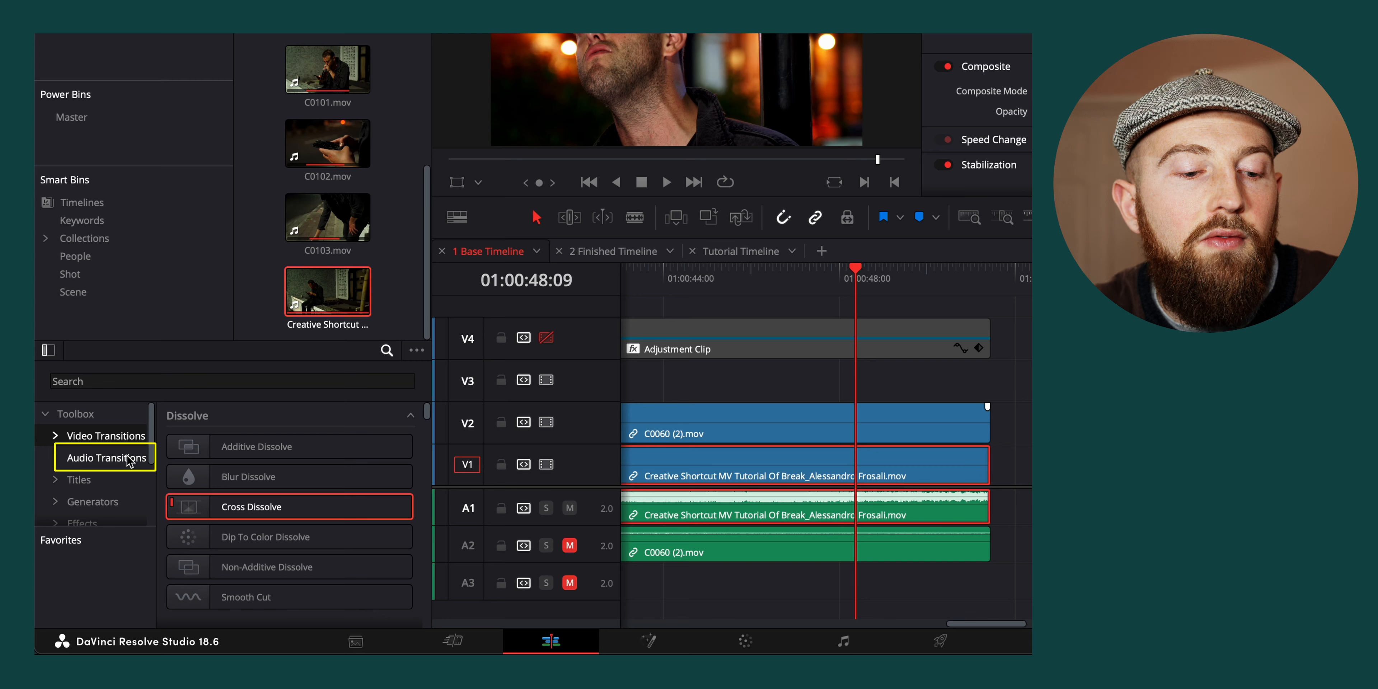
pyautogui.click(99, 498)
pyautogui.moveTo(254, 507); pyautogui.dragTo(924, 516)
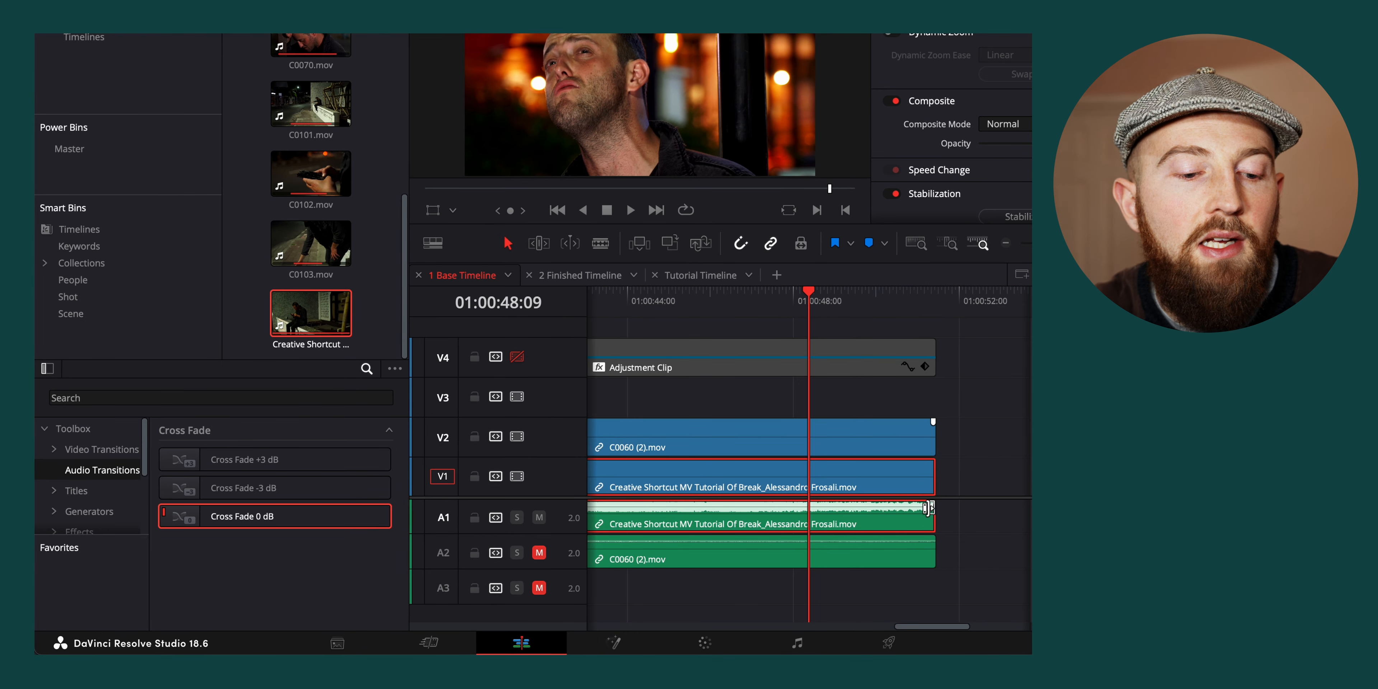
# Lengthen the audio cross fade at the end of the A1 clip to about one second
pyautogui.click(924, 300)
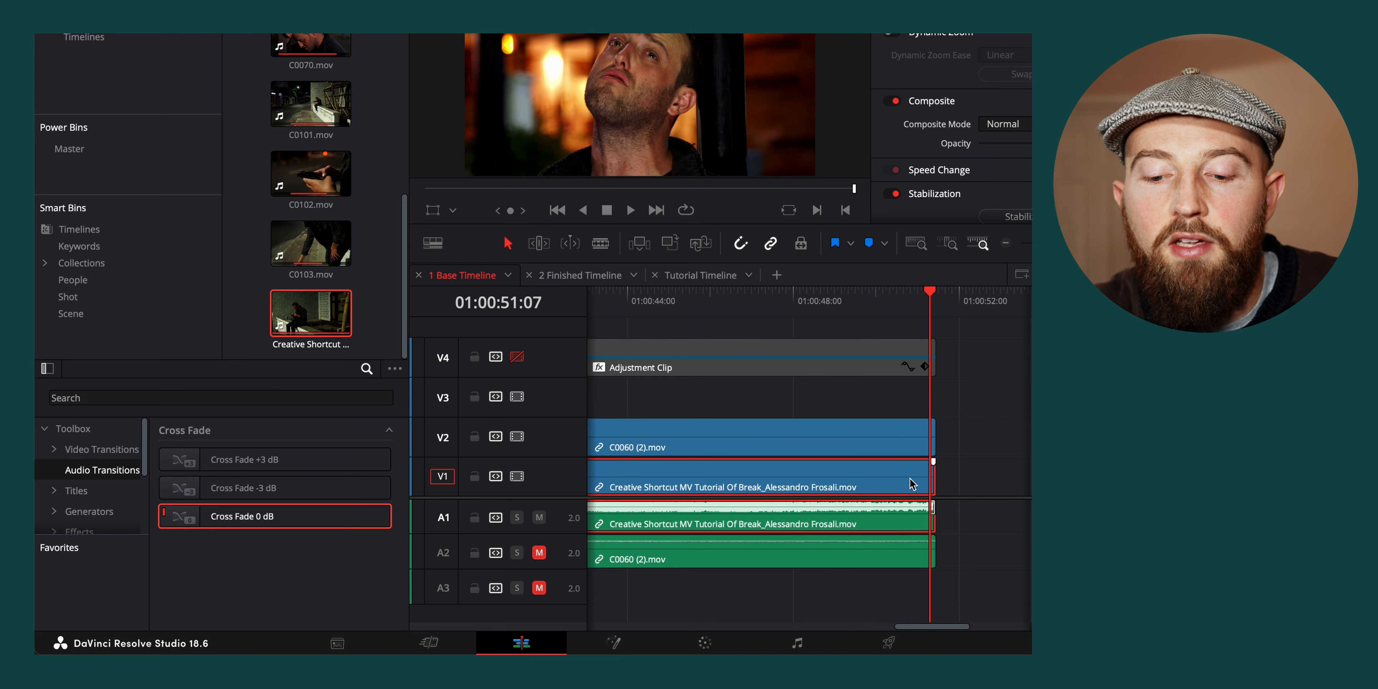
pyautogui.scroll(5, 892, 508)
pyautogui.scroll(3, 894, 513)
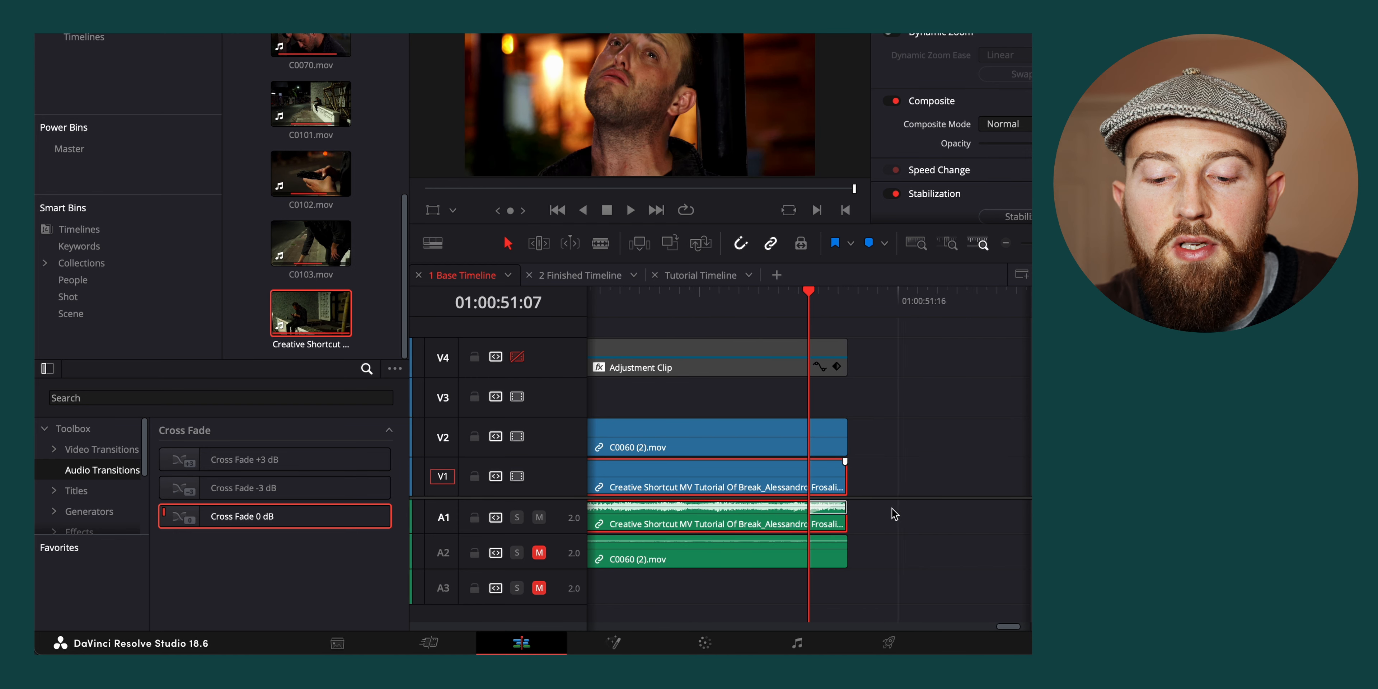
pyautogui.moveTo(805, 508); pyautogui.dragTo(586, 518)
pyautogui.scroll(-2, 672, 521)
pyautogui.scroll(-2, 670, 522)
# Add a Cross Dissolve to the end of C0060 (2).mov on V2, lengthen it to about one second and scrub through it
pyautogui.click(102, 449)
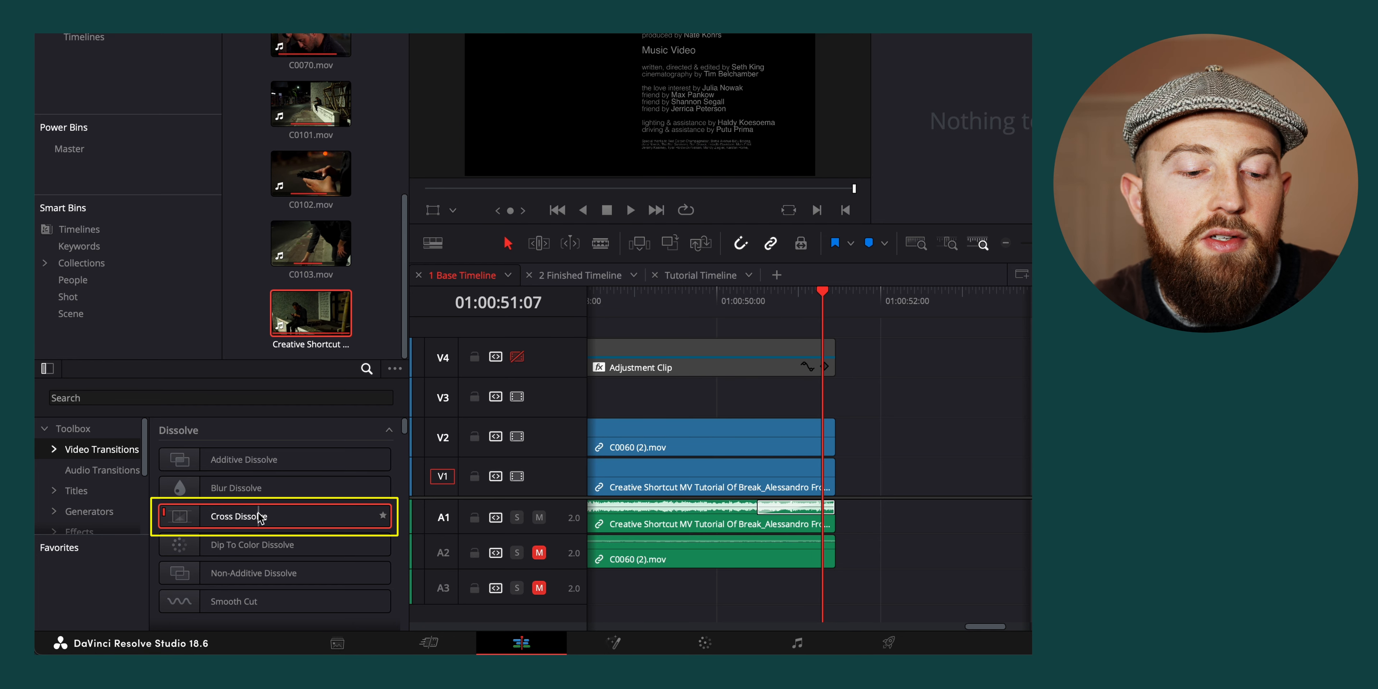
pyautogui.moveTo(259, 517); pyautogui.dragTo(805, 432)
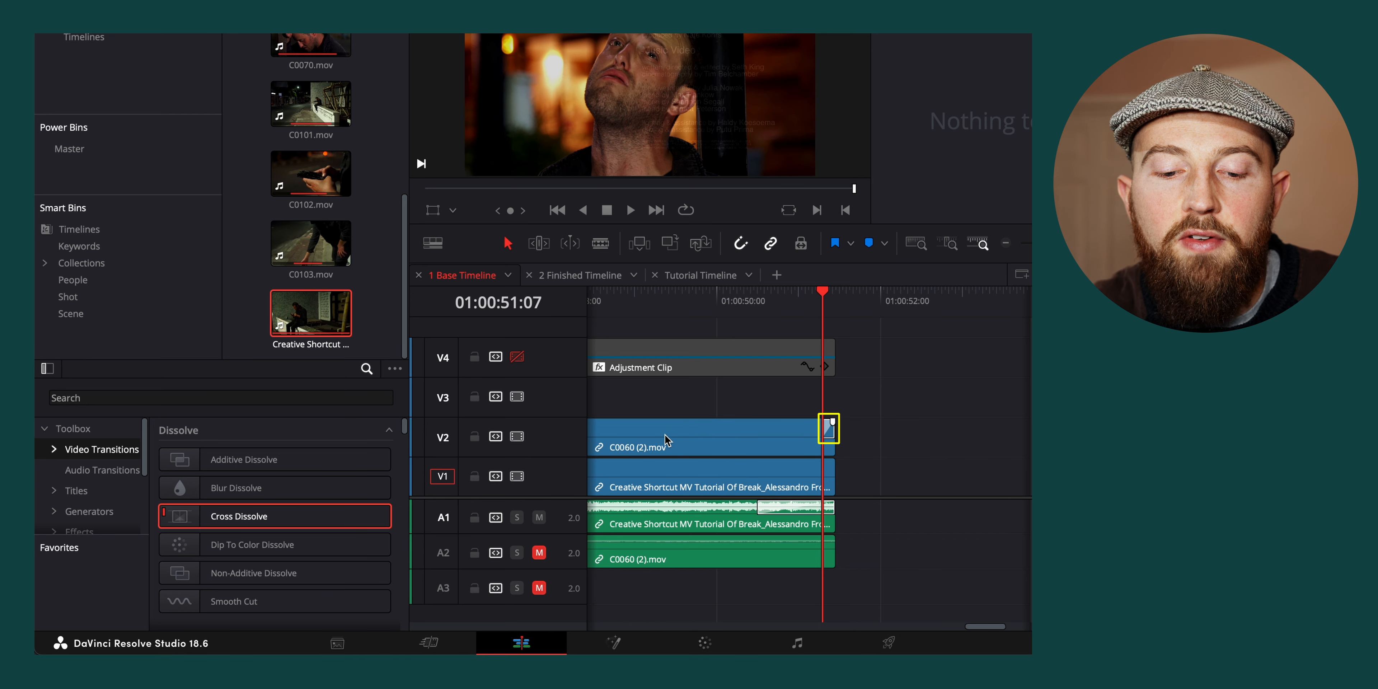
pyautogui.moveTo(823, 429); pyautogui.dragTo(762, 419)
pyautogui.moveTo(710, 292); pyautogui.dragTo(786, 330)
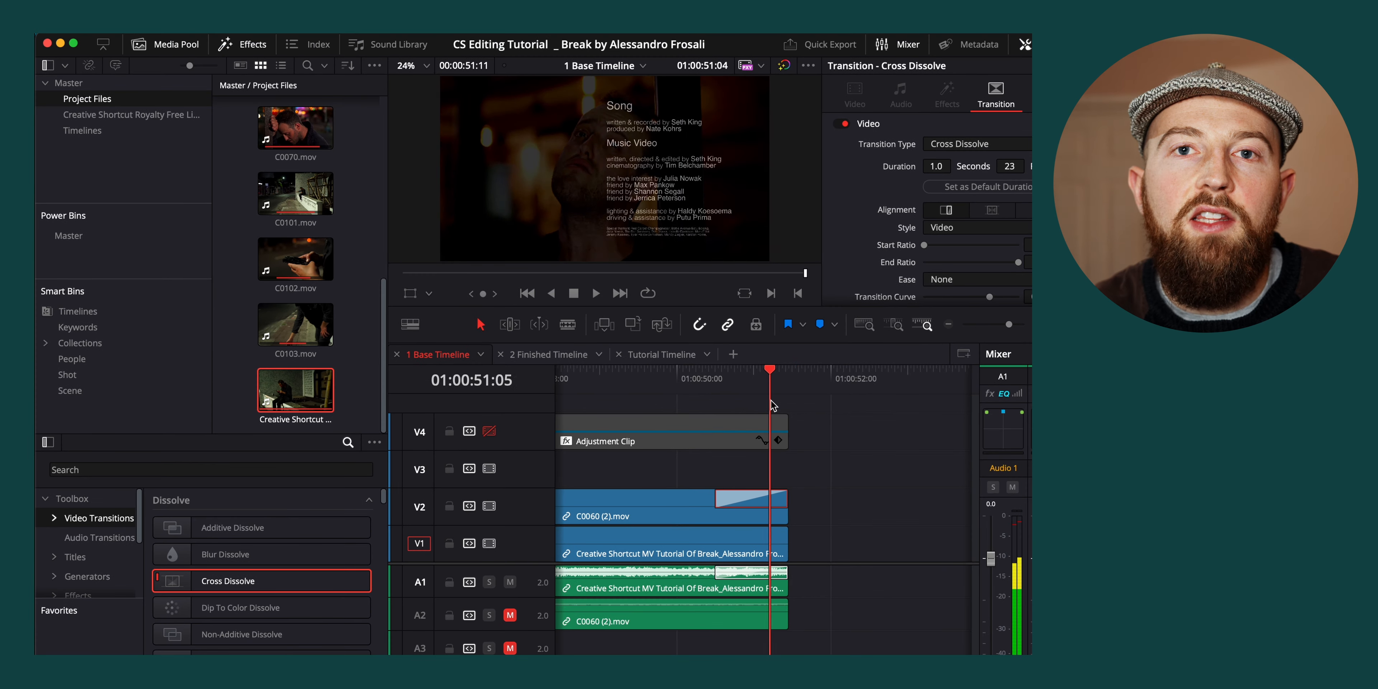
# Trim the end of C0060 (2).mov to 01:00:49:13 and fill the remaining space on V2 with a Text title ending with the V1 clip
pyautogui.moveTo(816, 471); pyautogui.dragTo(737, 474)
pyautogui.moveTo(706, 515); pyautogui.dragTo(656, 515)
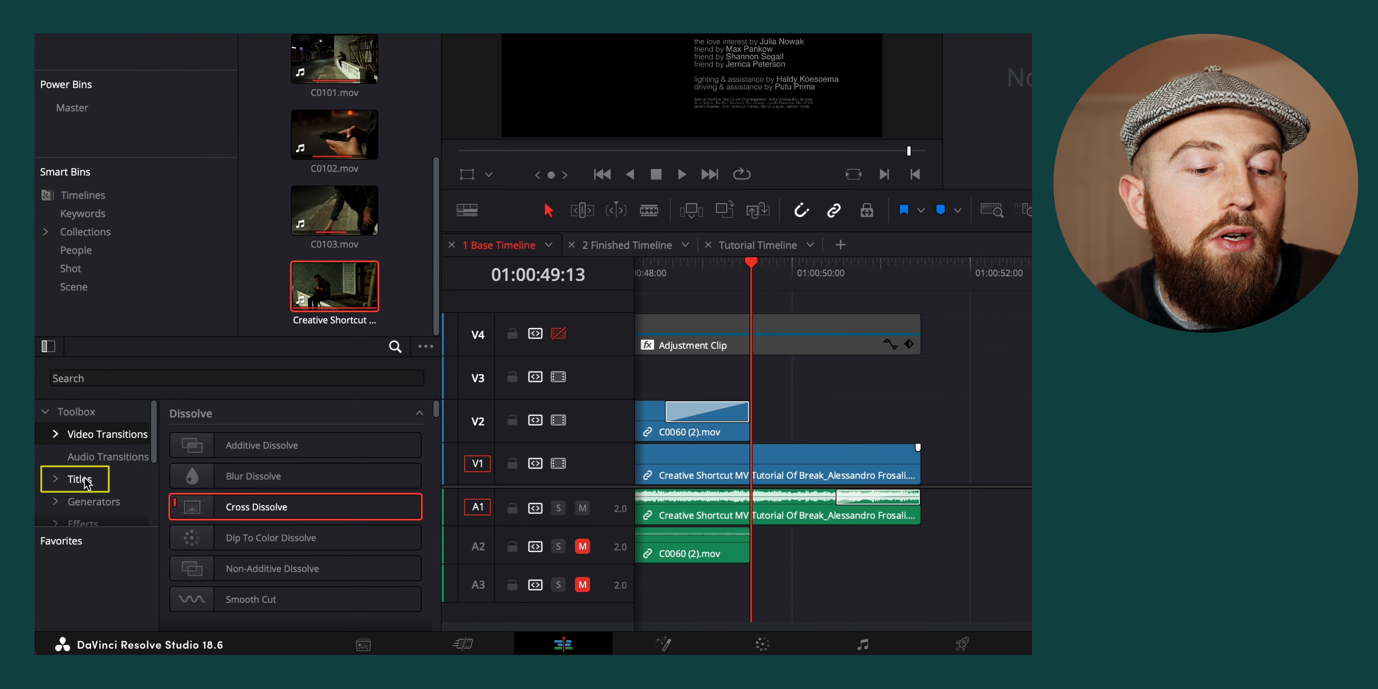
pyautogui.click(88, 481)
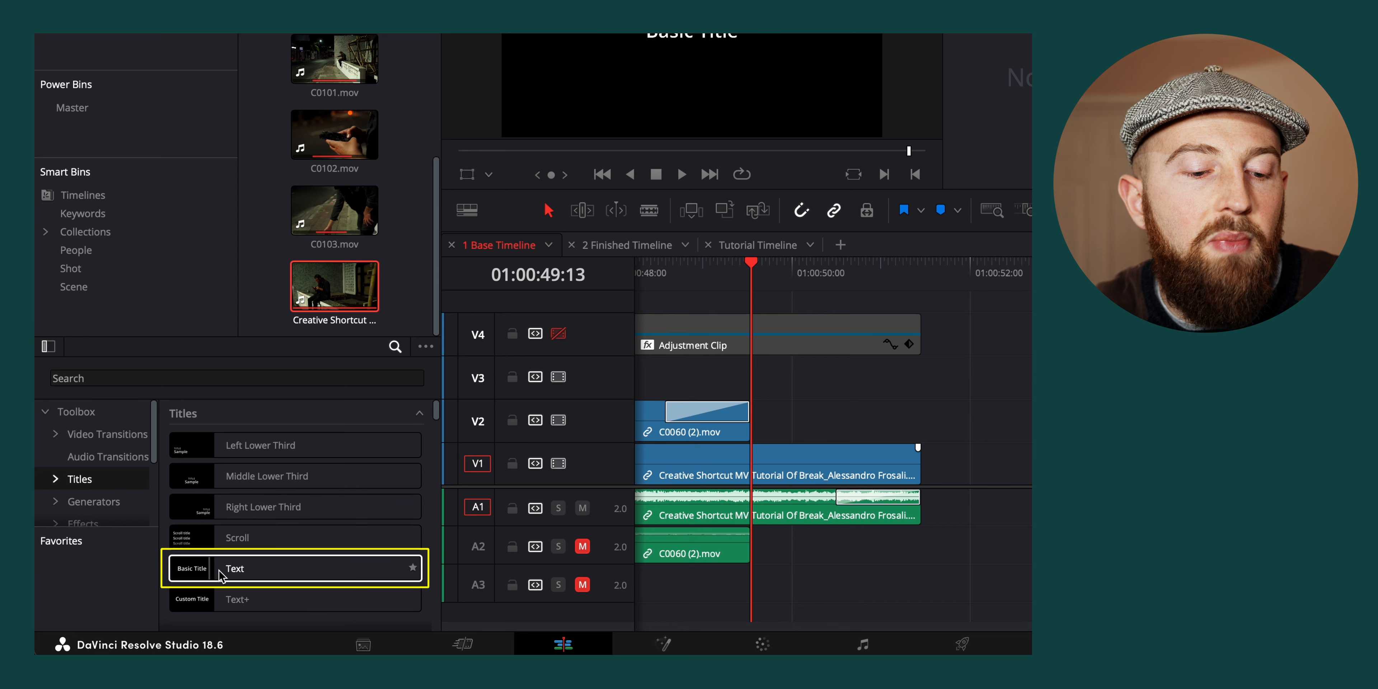
pyautogui.moveTo(243, 568); pyautogui.dragTo(833, 423)
pyautogui.scroll(-5, 833, 424)
pyautogui.moveTo(960, 429); pyautogui.dragTo(908, 429)
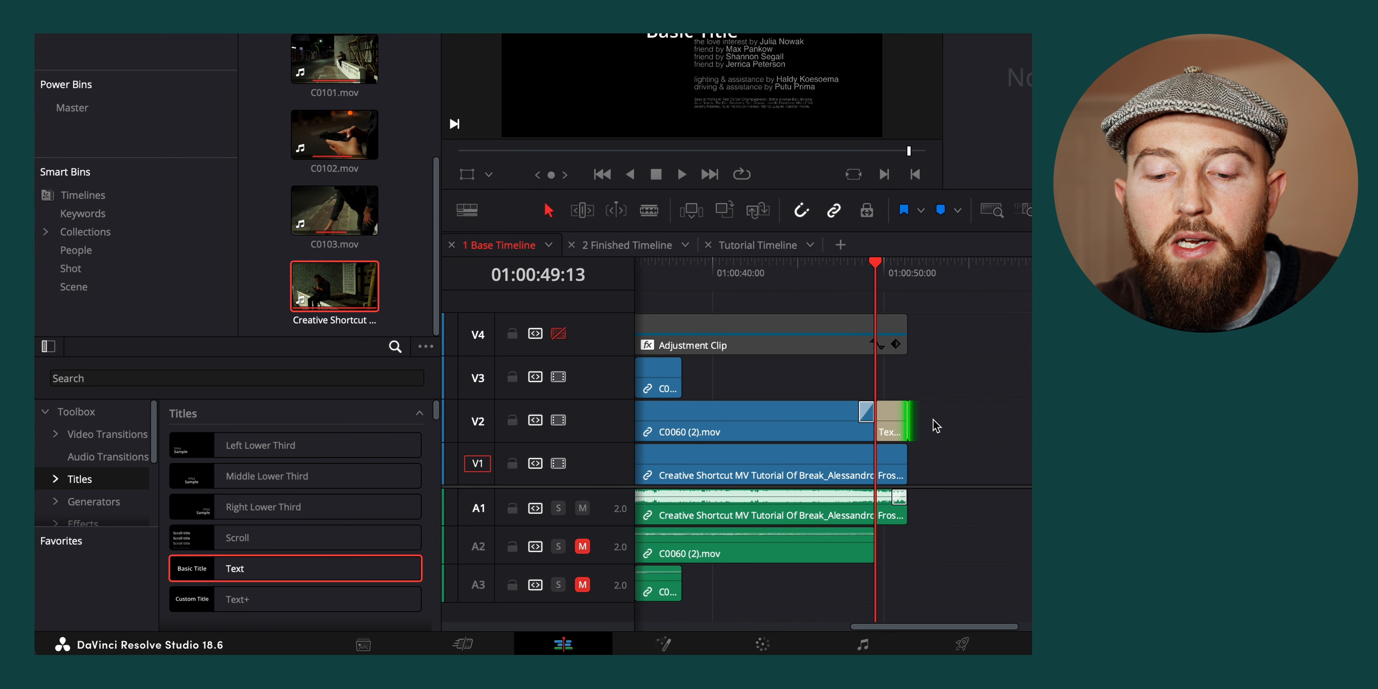
# Shift the Basic Title's position so it sits in the empty black area to the left of the credits
pyautogui.click(890, 287)
pyautogui.scroll(5, 958, 385)
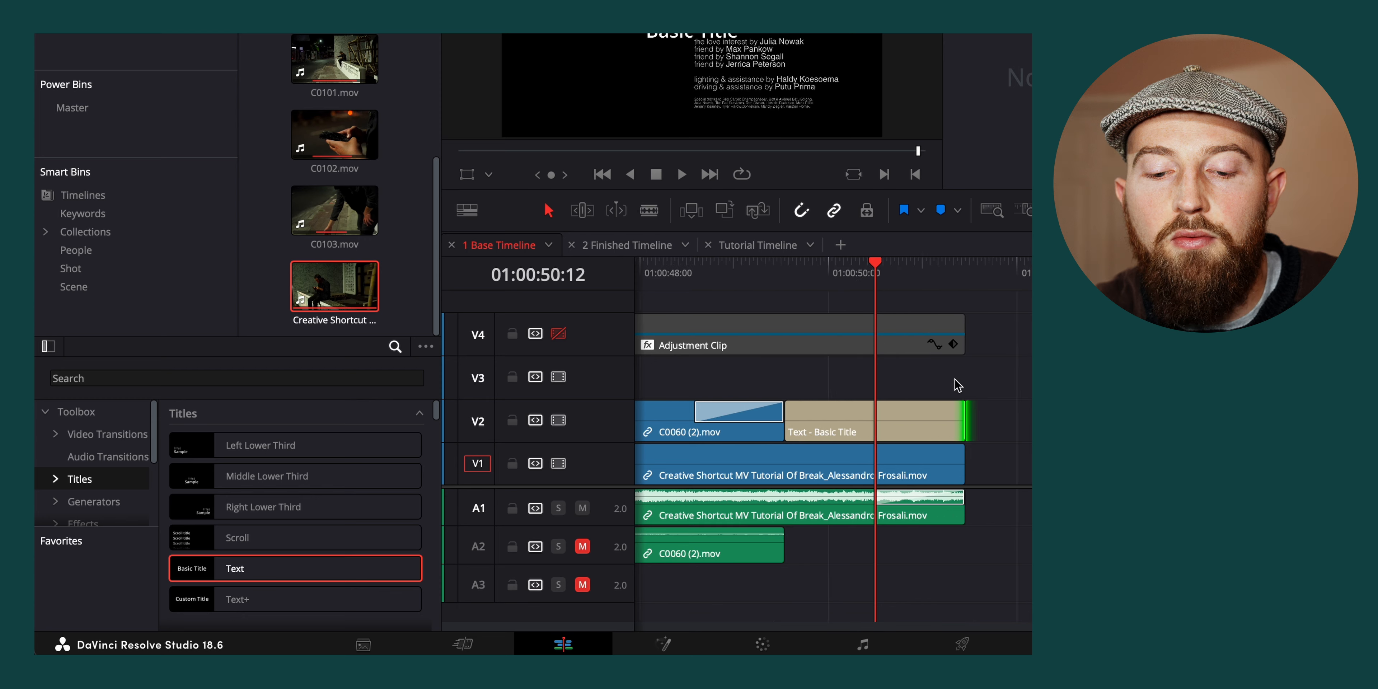
pyautogui.click(904, 410)
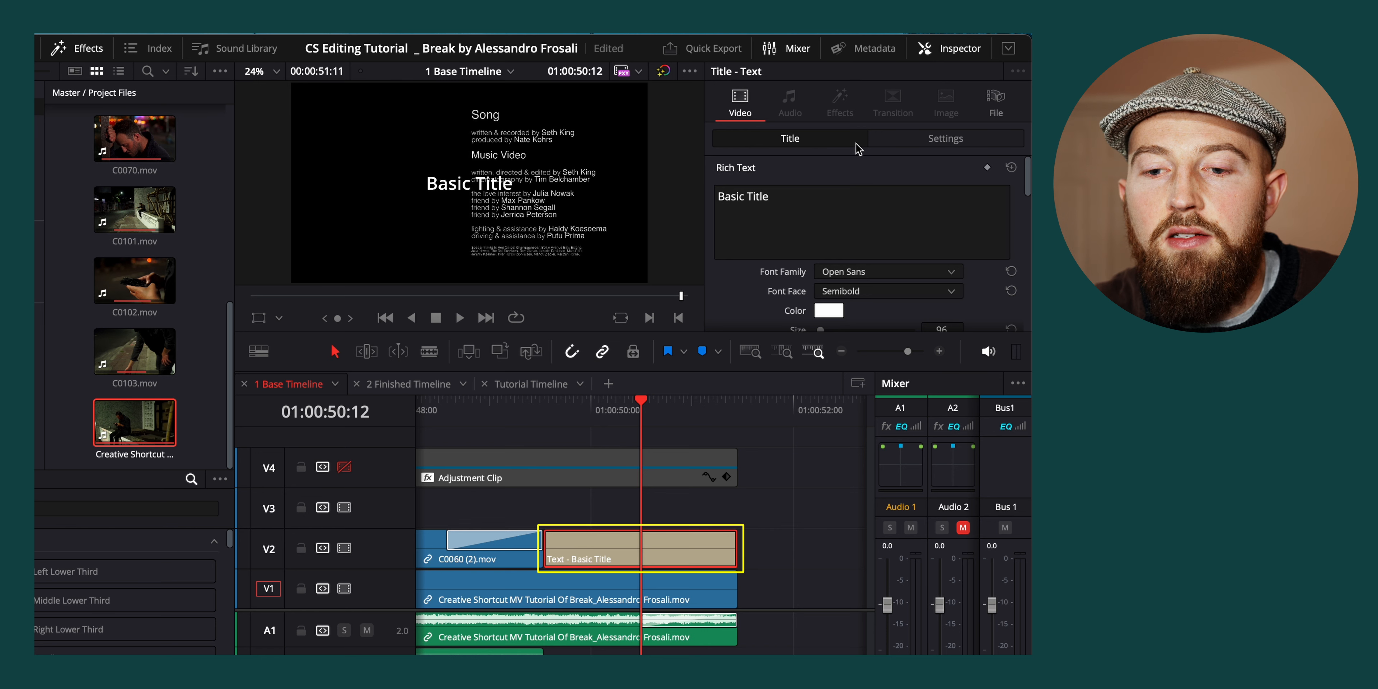
pyautogui.click(937, 141)
pyautogui.scroll(10, 845, 238)
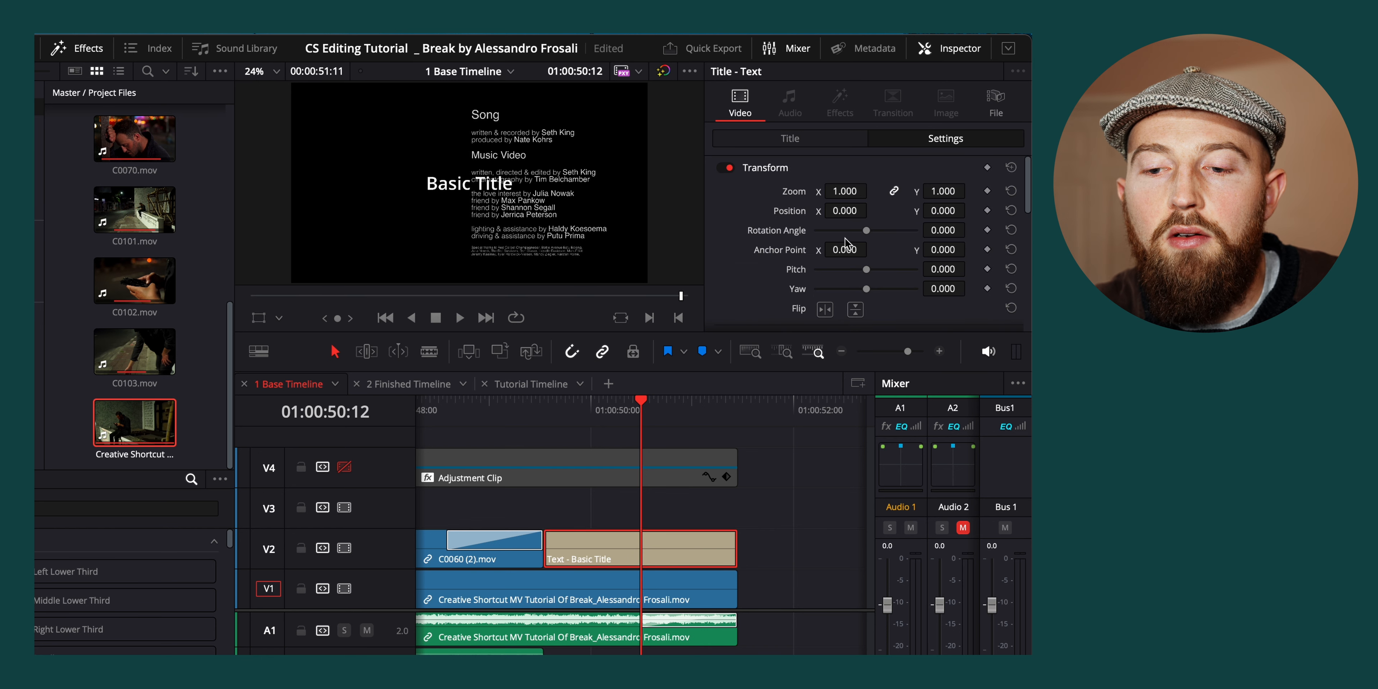
pyautogui.moveTo(845, 211); pyautogui.dragTo(939, 212)
pyautogui.moveTo(848, 213); pyautogui.dragTo(659, 201)
# Replace the title's text with "Tutorial Completed By" and "My Name" on a second line
pyautogui.click(792, 141)
pyautogui.write('u')
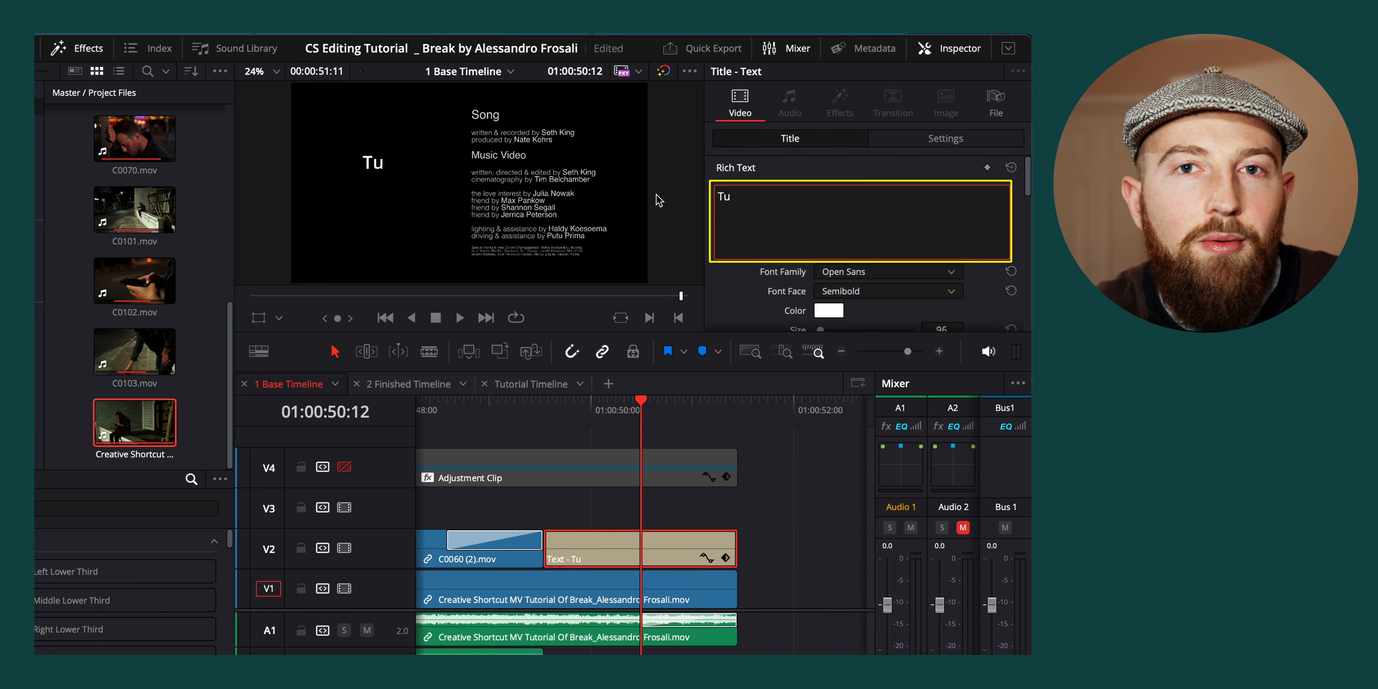
pyautogui.write('torial')
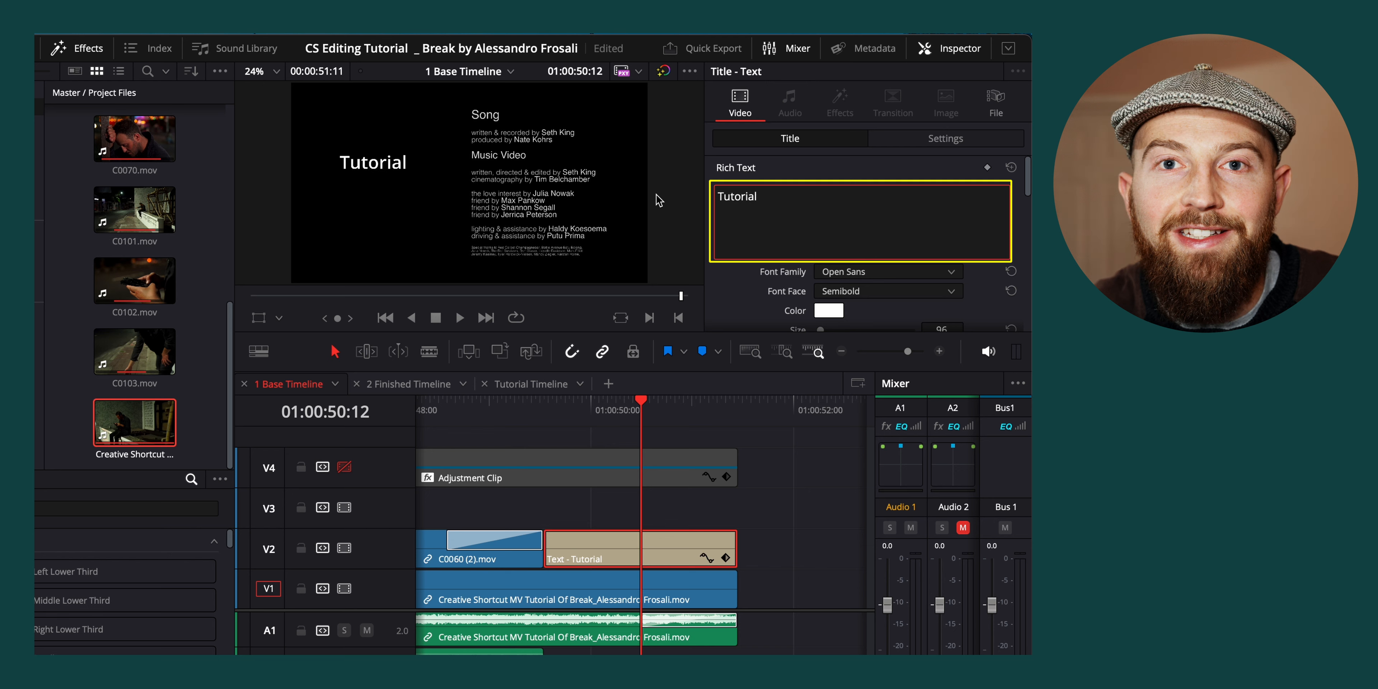
pyautogui.write(' Completed By')
pyautogui.press('Return')
pyautogui.write('My Name')
# Set the font size of "Tutorial Completed By" to 60 and of "My Name" to 144
pyautogui.moveTo(869, 199); pyautogui.dragTo(702, 188)
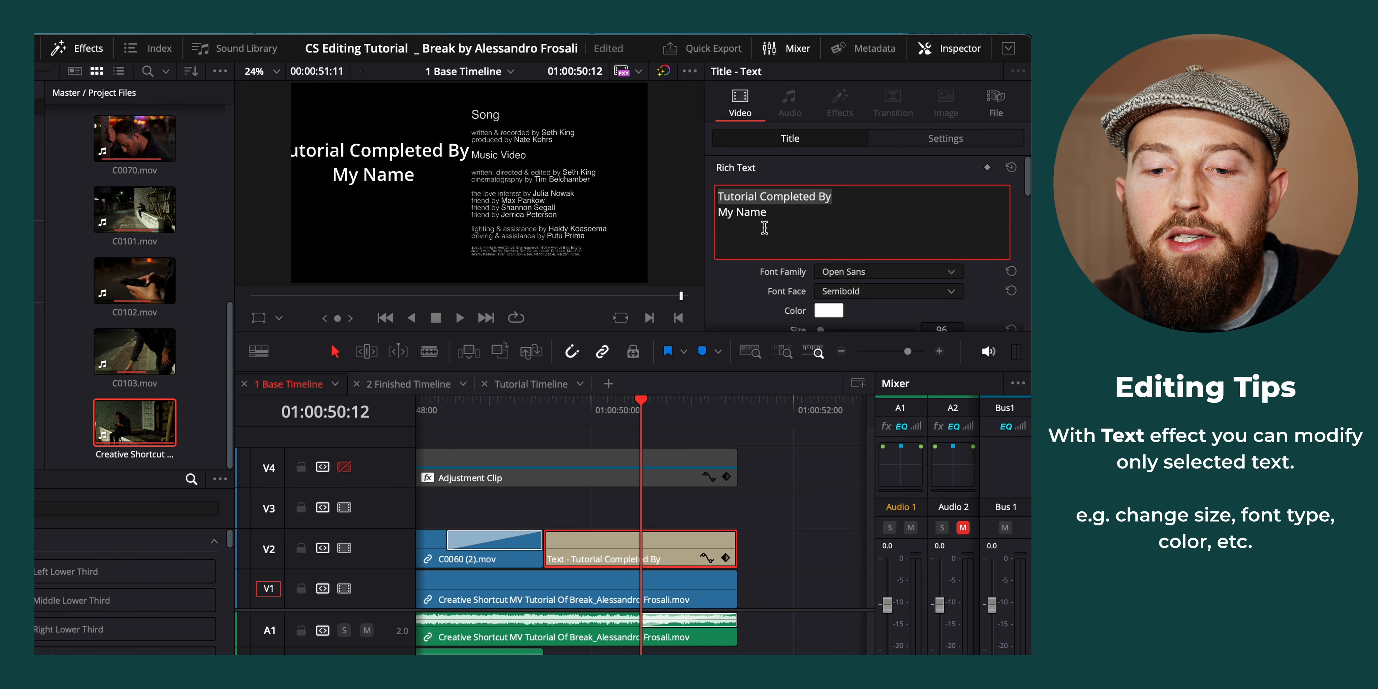
pyautogui.scroll(-3, 941, 252)
pyautogui.moveTo(945, 248); pyautogui.dragTo(919, 249)
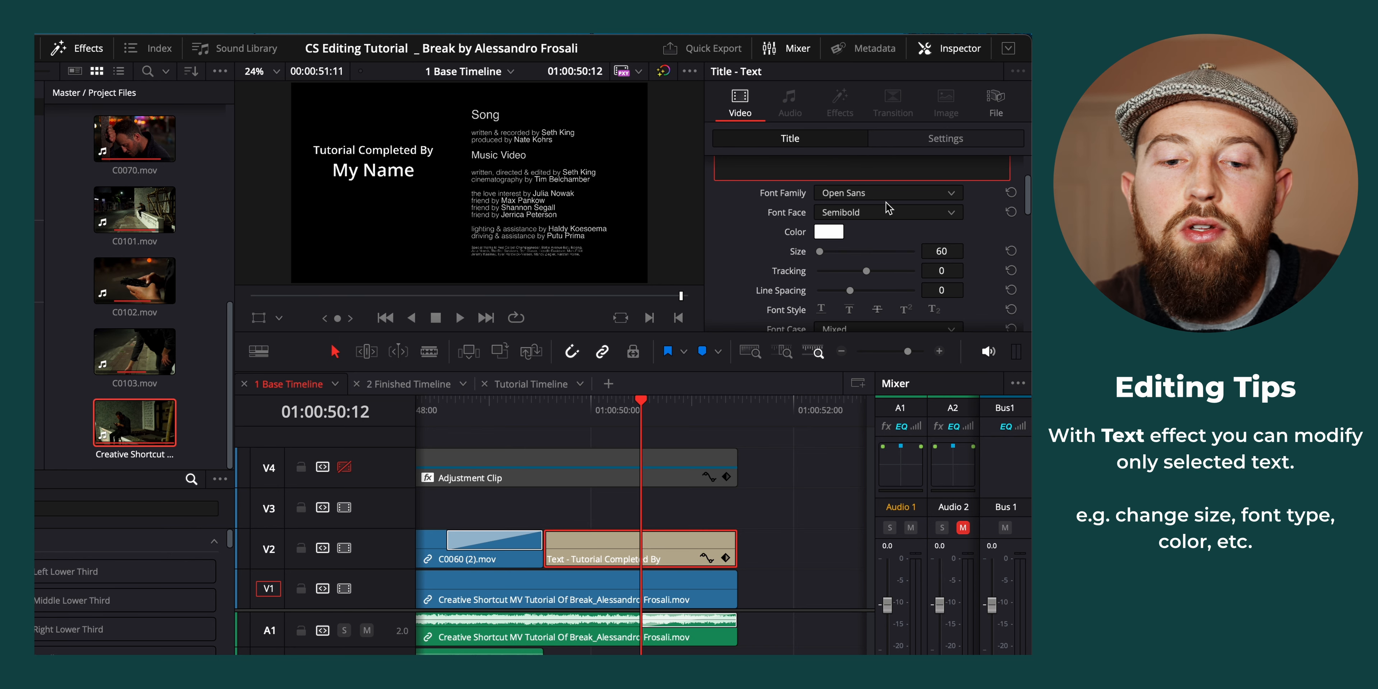
pyautogui.scroll(3, 856, 225)
pyautogui.moveTo(792, 213); pyautogui.dragTo(657, 218)
pyautogui.scroll(-3, 794, 252)
pyautogui.moveTo(944, 271); pyautogui.dragTo(973, 270)
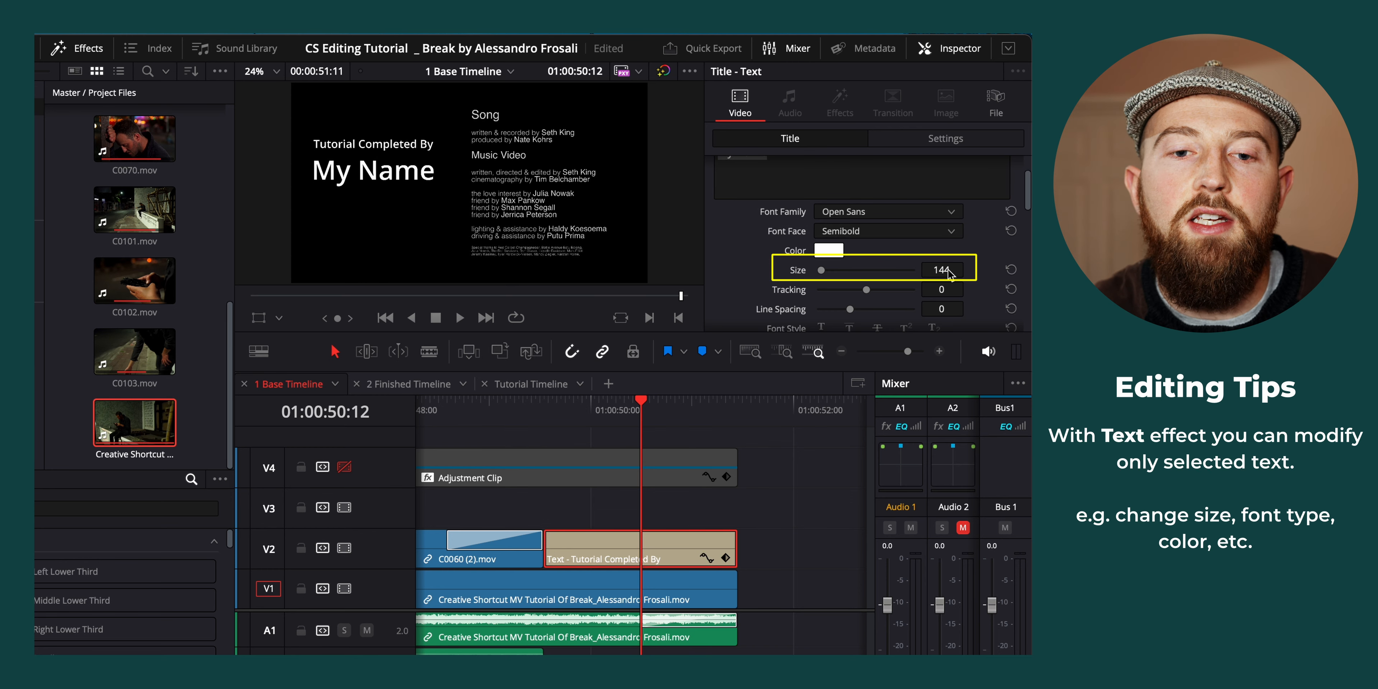
# Preview other font families on both lines of the title, keep Open Sans, and look through the remaining text settings
pyautogui.scroll(1, 885, 212)
pyautogui.scroll(2, 885, 217)
pyautogui.click(770, 207)
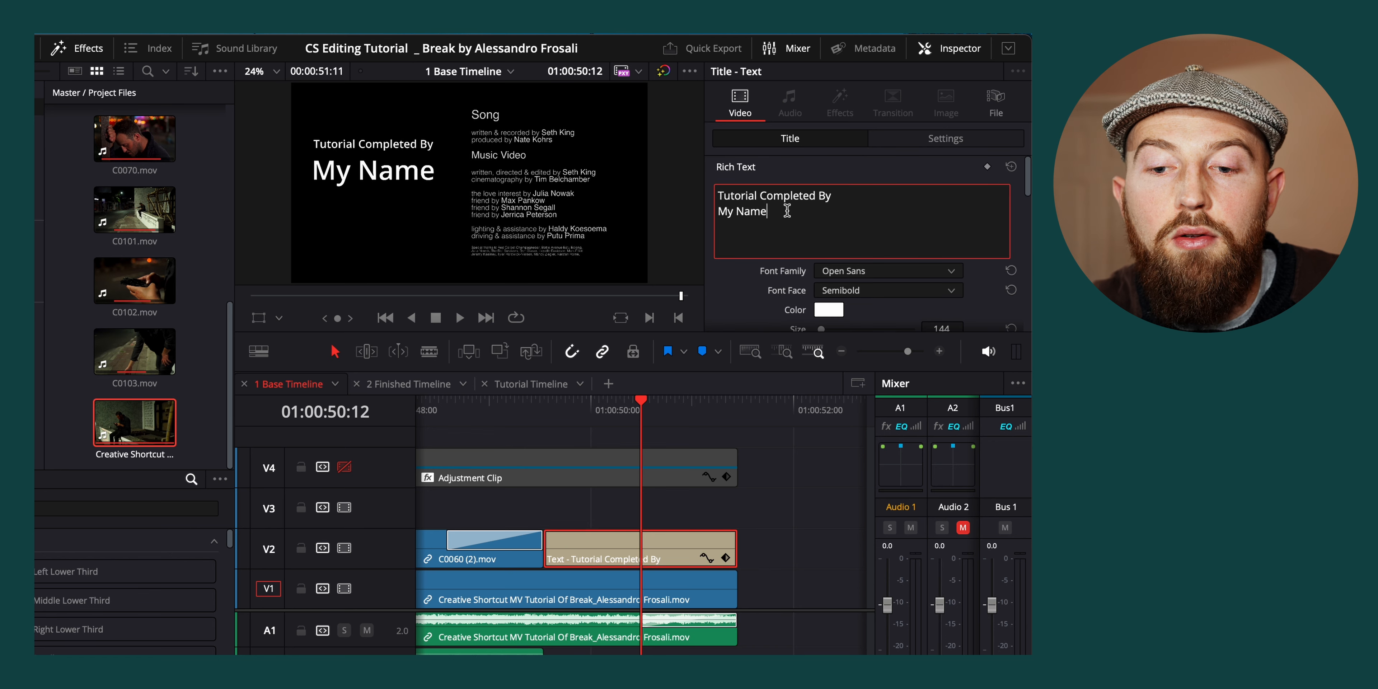
pyautogui.moveTo(791, 211); pyautogui.dragTo(698, 197)
pyautogui.scroll(-2, 764, 269)
pyautogui.click(855, 218)
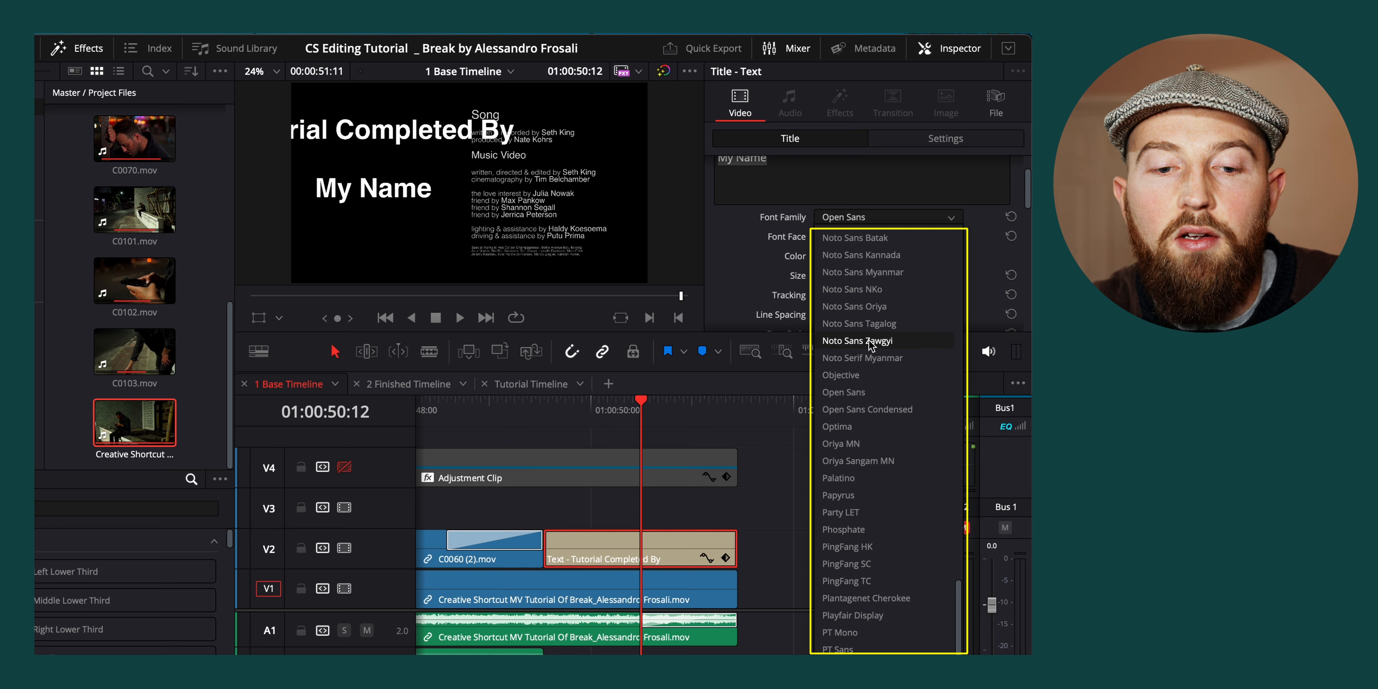
pyautogui.click(736, 241)
pyautogui.scroll(1, 764, 235)
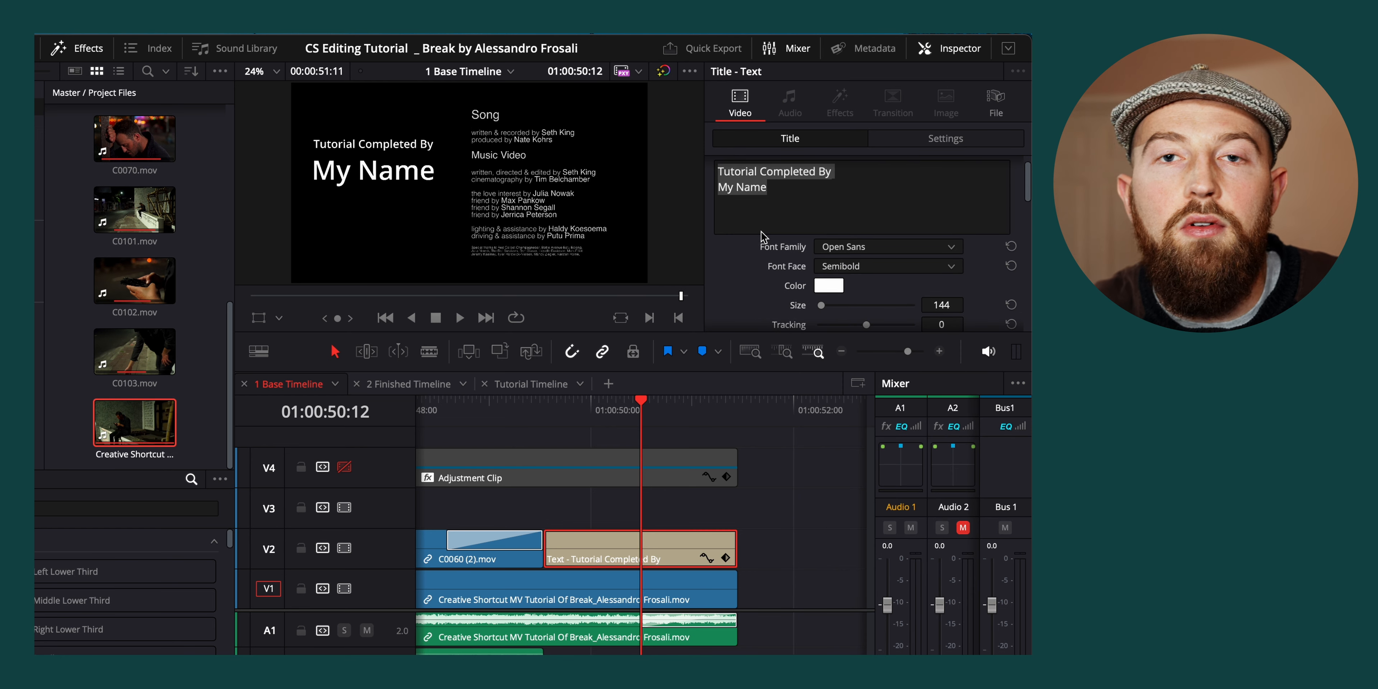
pyautogui.scroll(-5, 764, 236)
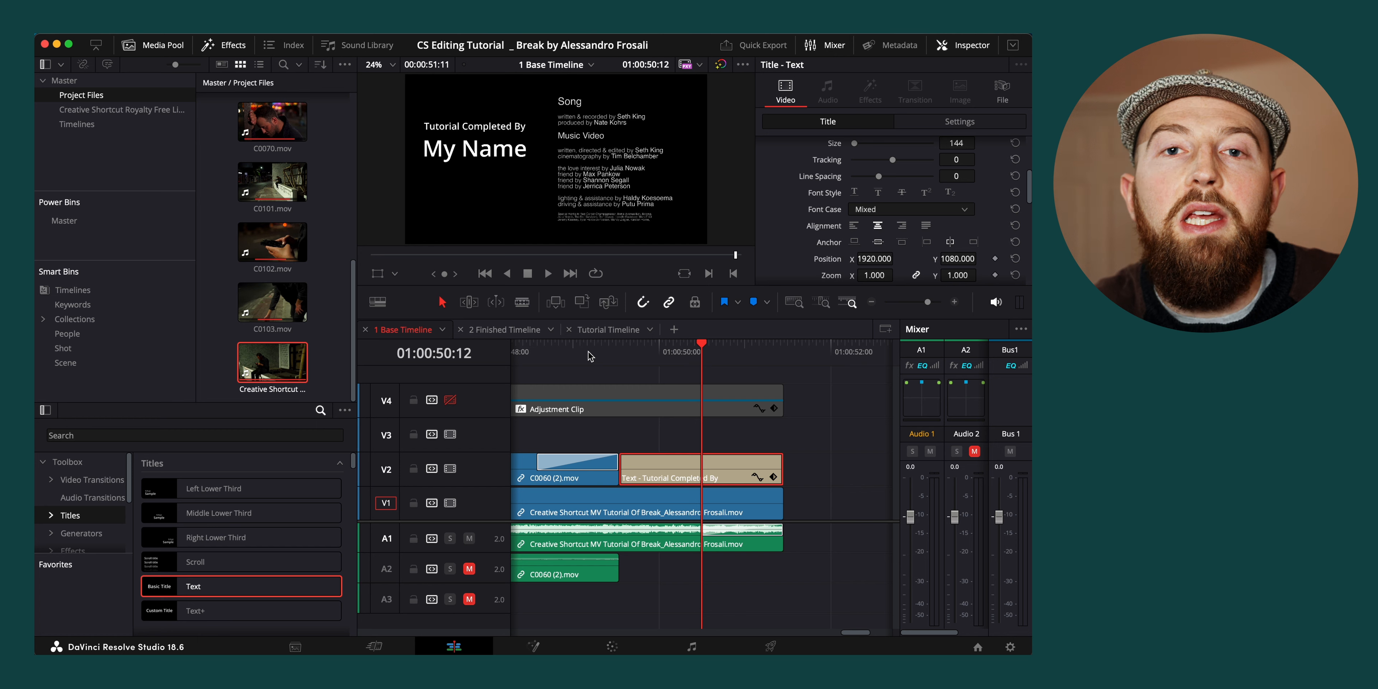
# Switch to the 2 Finished Timeline and scrub through its middle section to review the finished edit
pyautogui.click(504, 329)
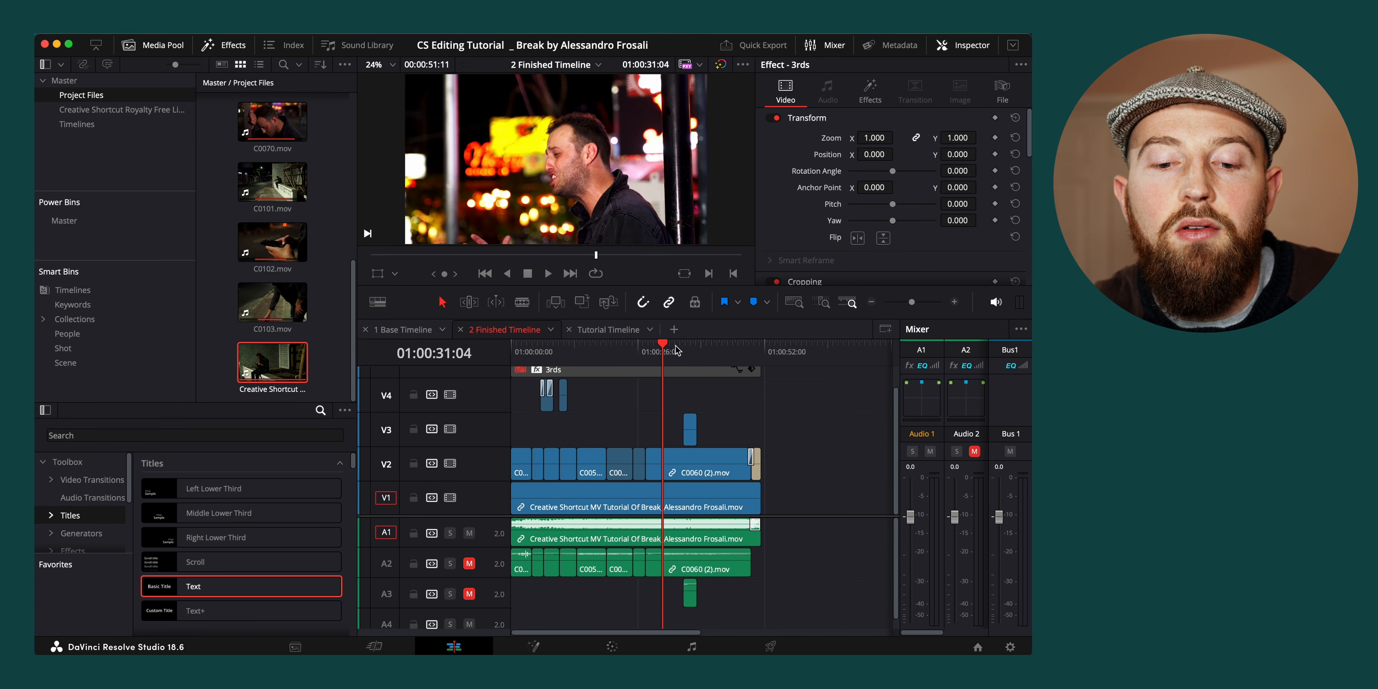
pyautogui.click(606, 352)
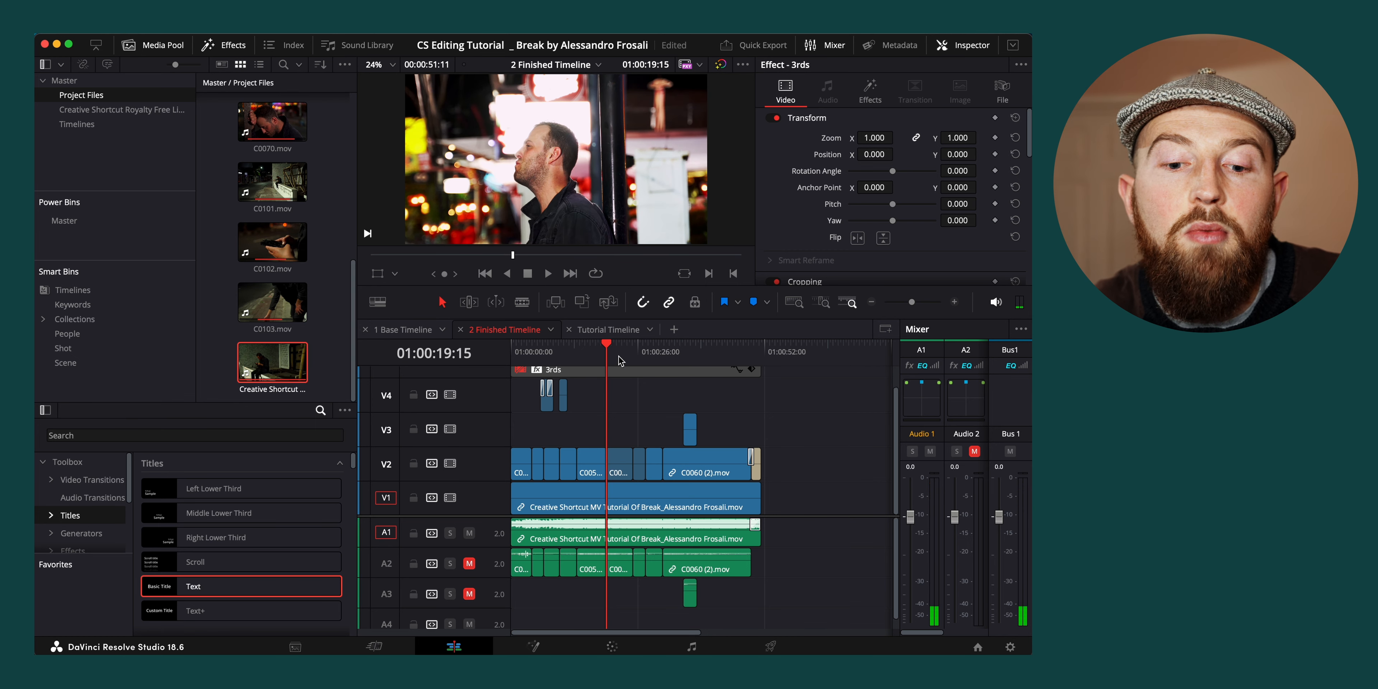
pyautogui.moveTo(590, 358); pyautogui.dragTo(591, 358)
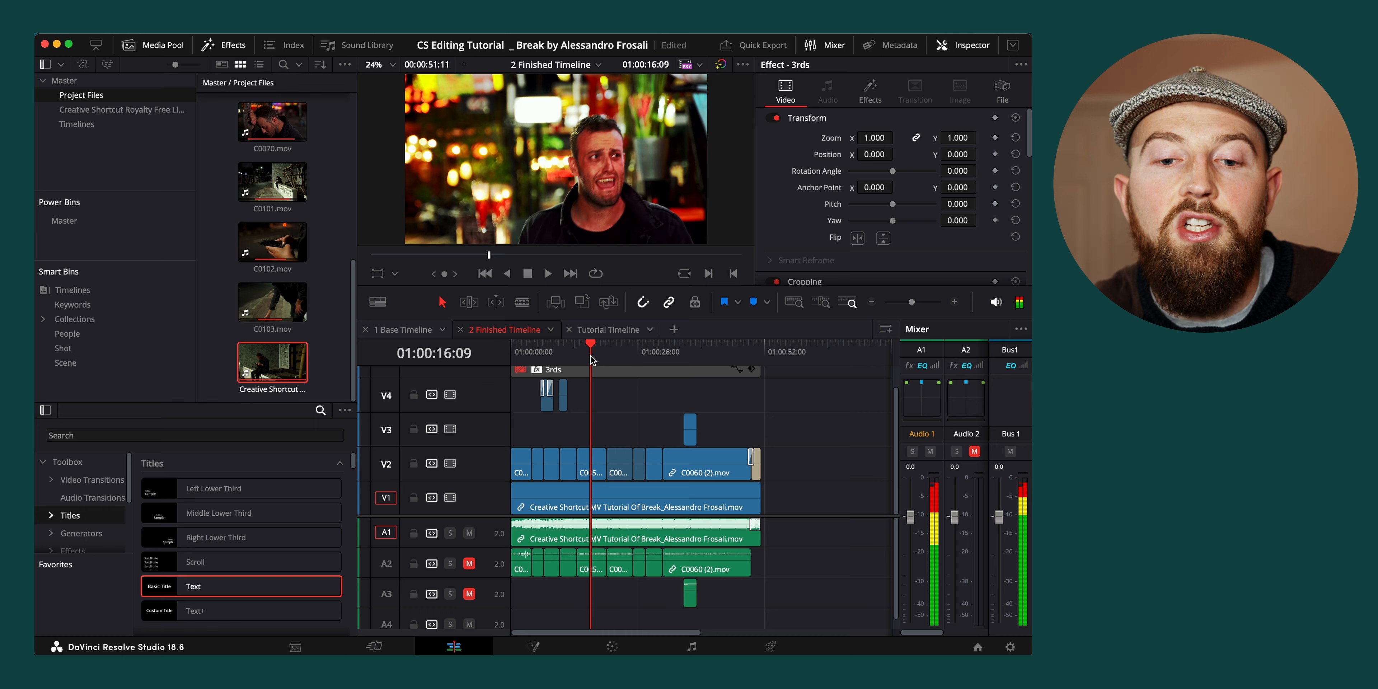
# Move to the start of the C0060 (2).mov clip on track V2, select the clip and open it for color grading
pyautogui.click(633, 354)
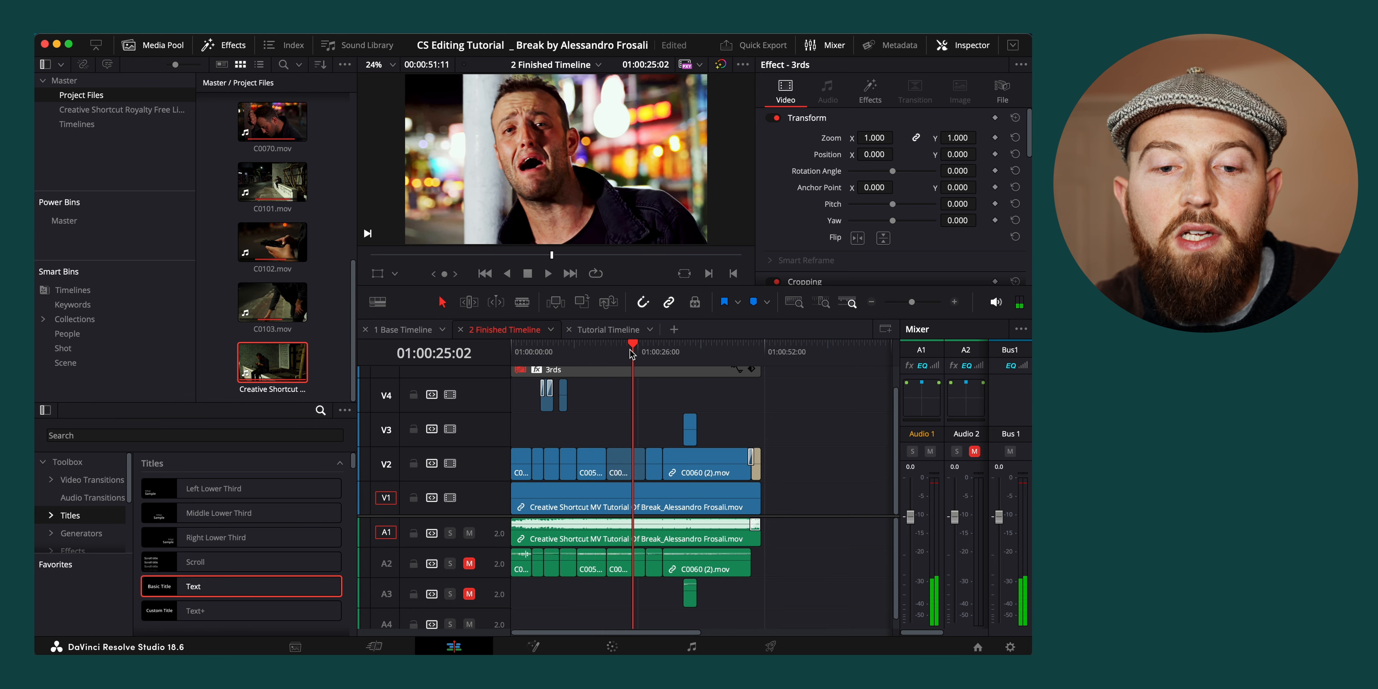
pyautogui.click(663, 354)
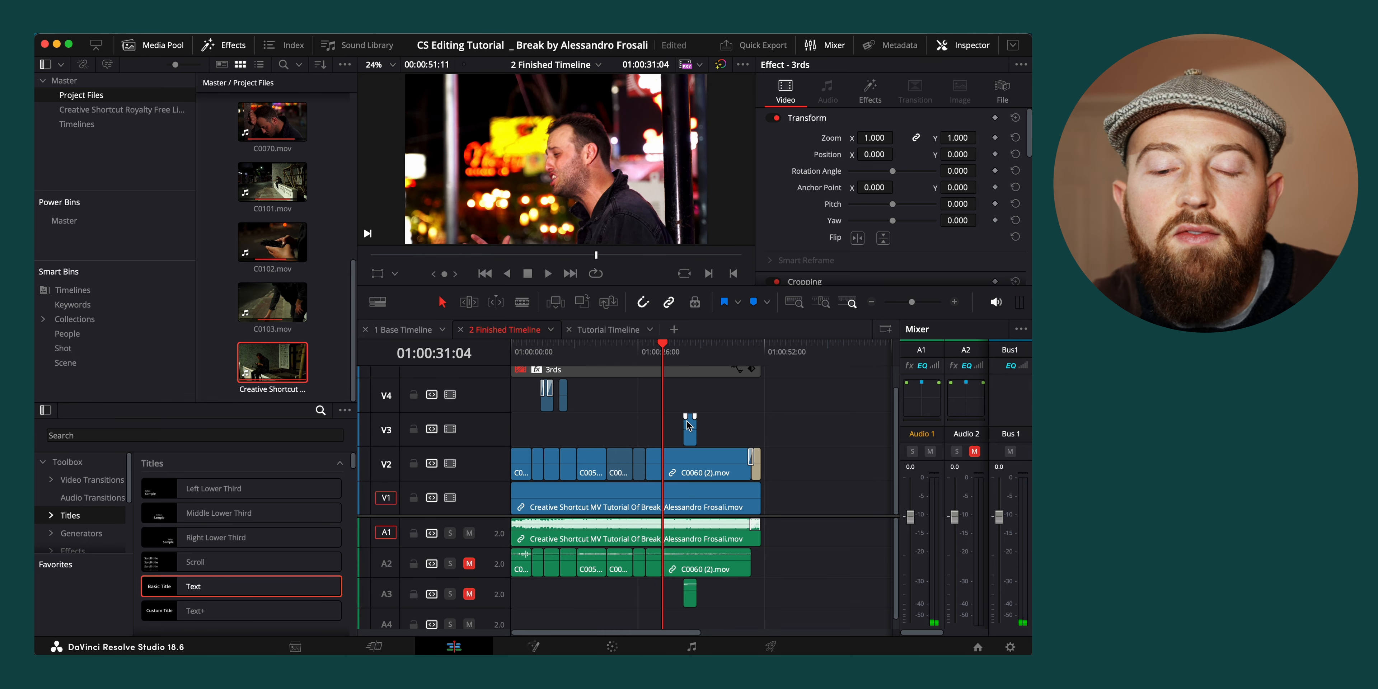
pyautogui.click(694, 470)
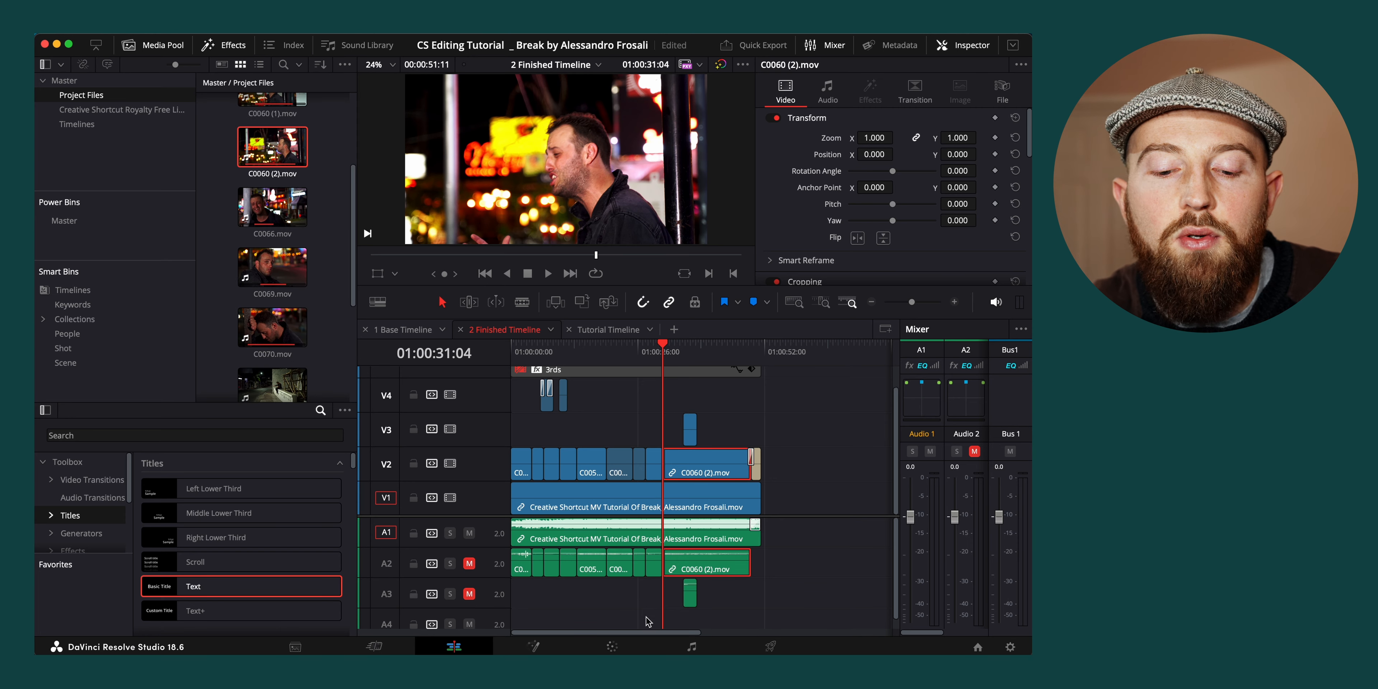
pyautogui.click(612, 647)
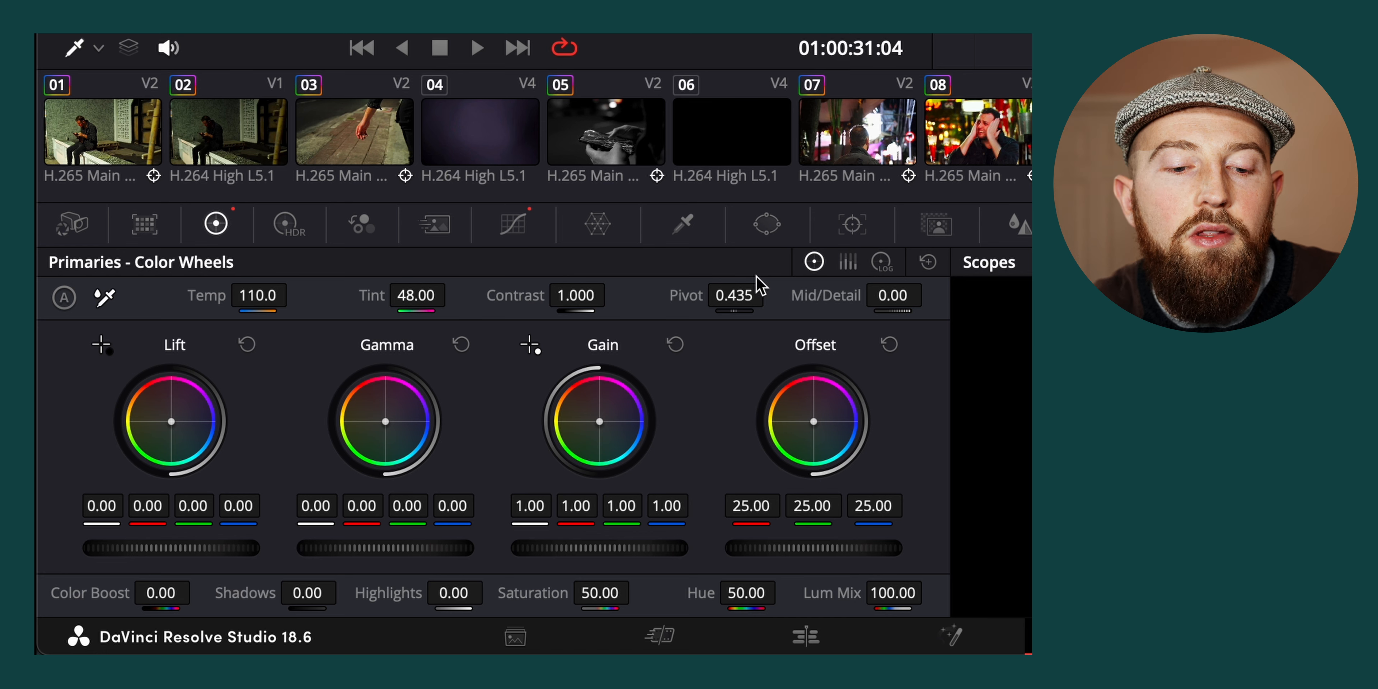
# Reset the clip's custom curve and reshape it into a contrast curve with raised highlights and lowered shadows
pyautogui.click(512, 226)
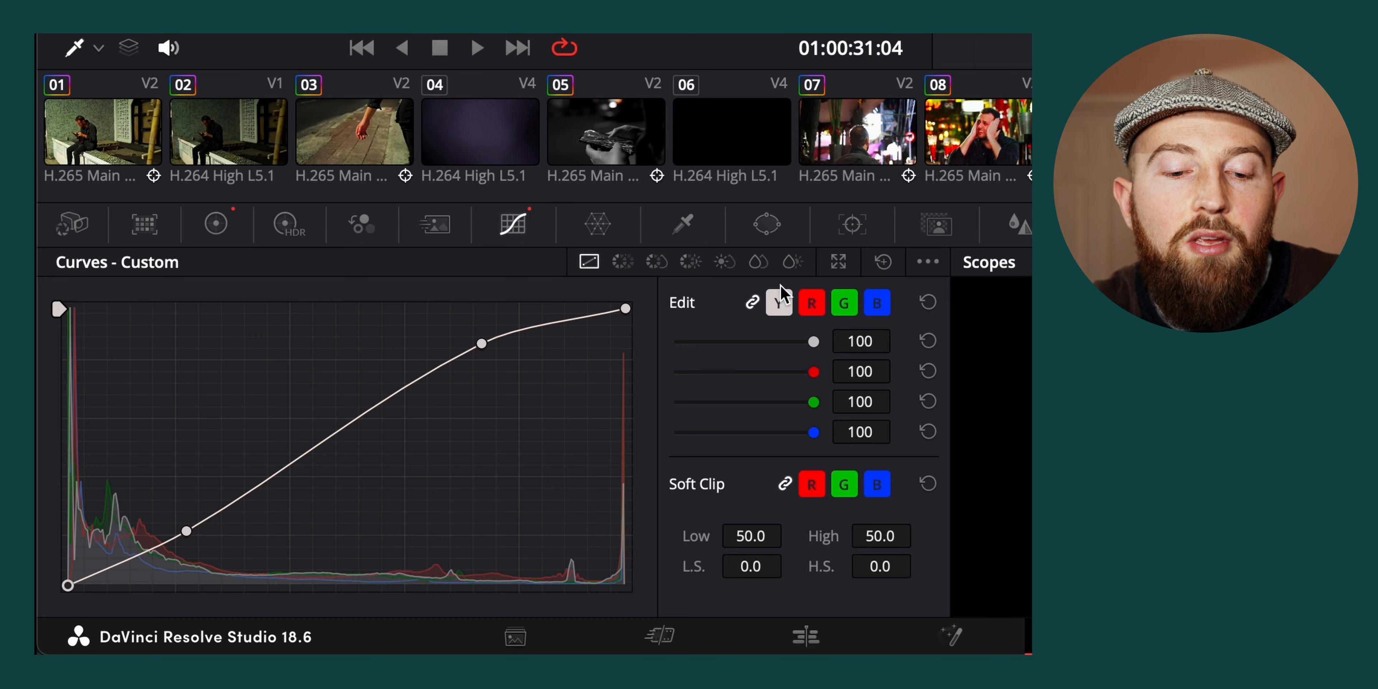
pyautogui.click(885, 262)
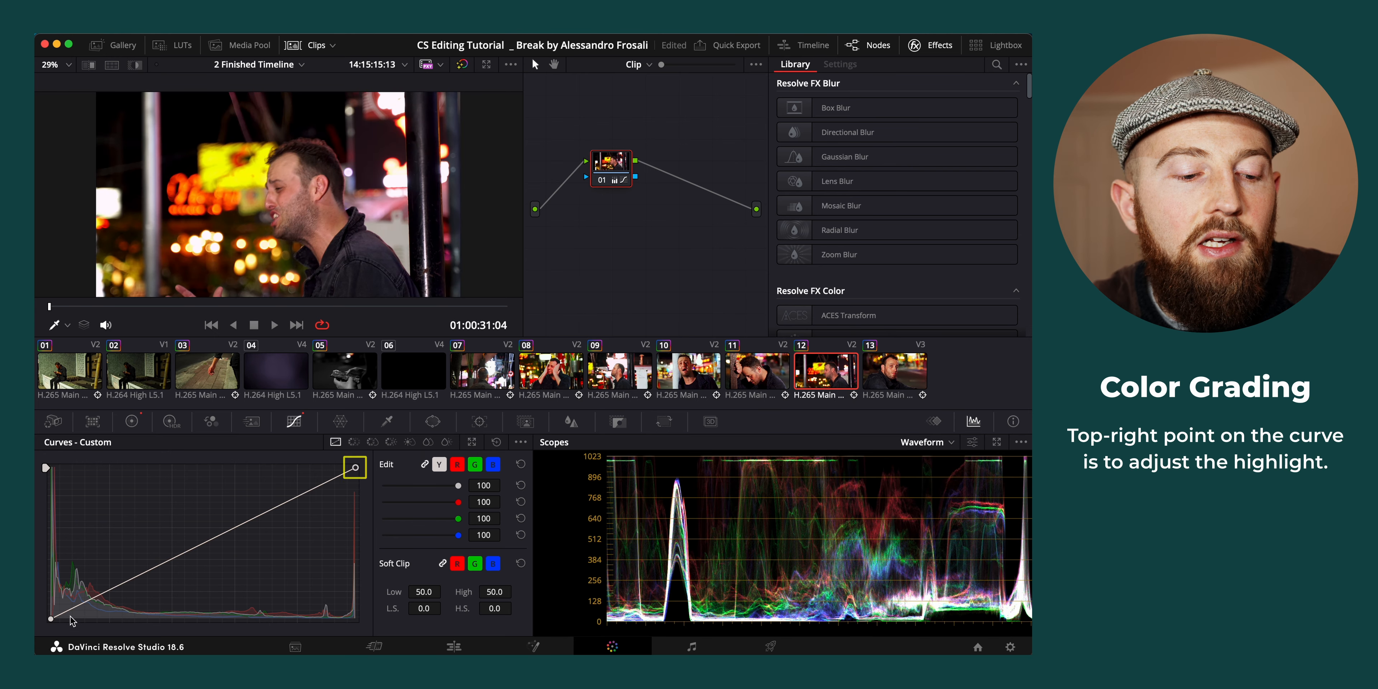
pyautogui.moveTo(49, 620); pyautogui.dragTo(37, 554)
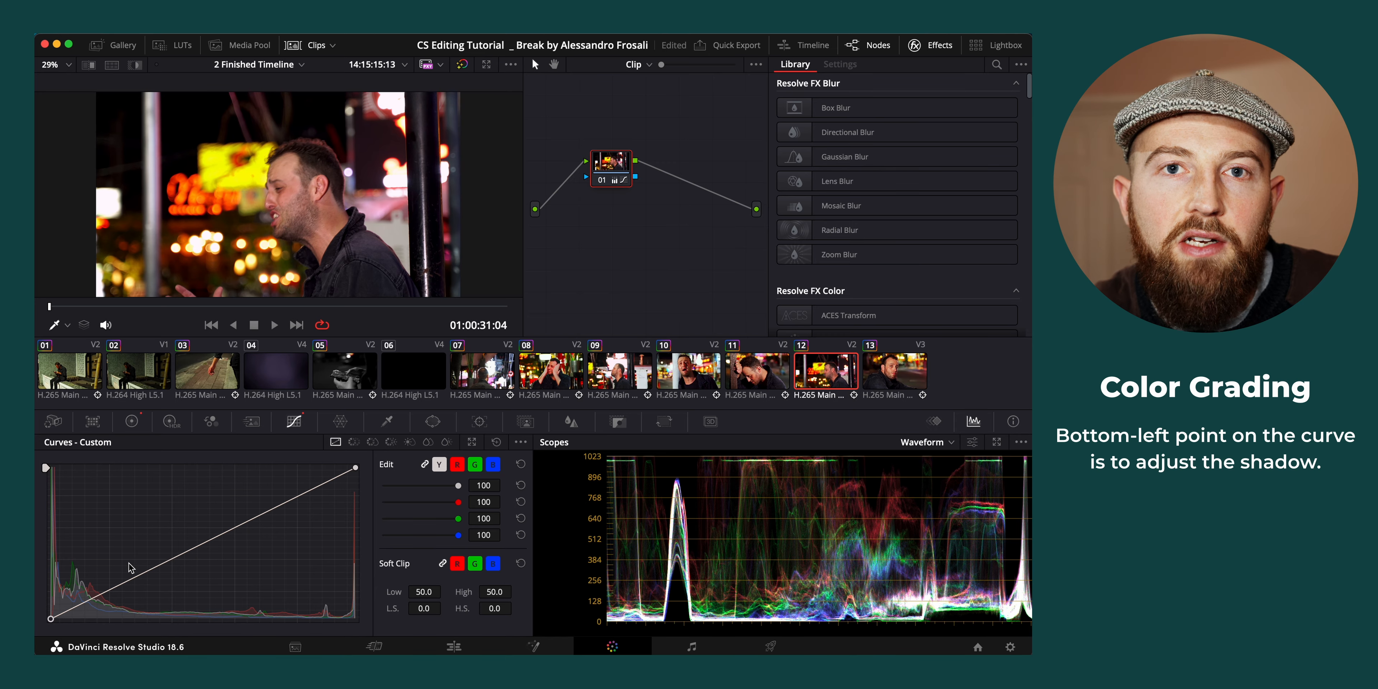
pyautogui.moveTo(134, 576); pyautogui.dragTo(250, 506)
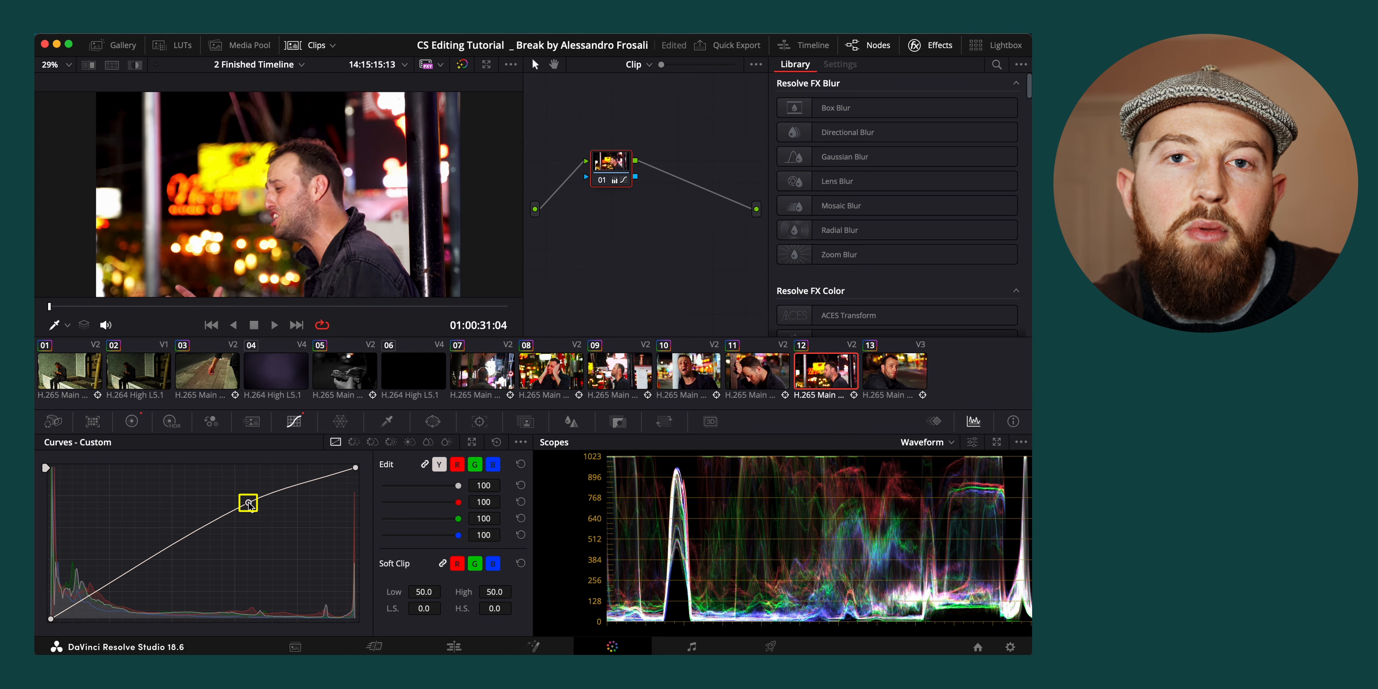
pyautogui.moveTo(115, 581); pyautogui.dragTo(127, 591)
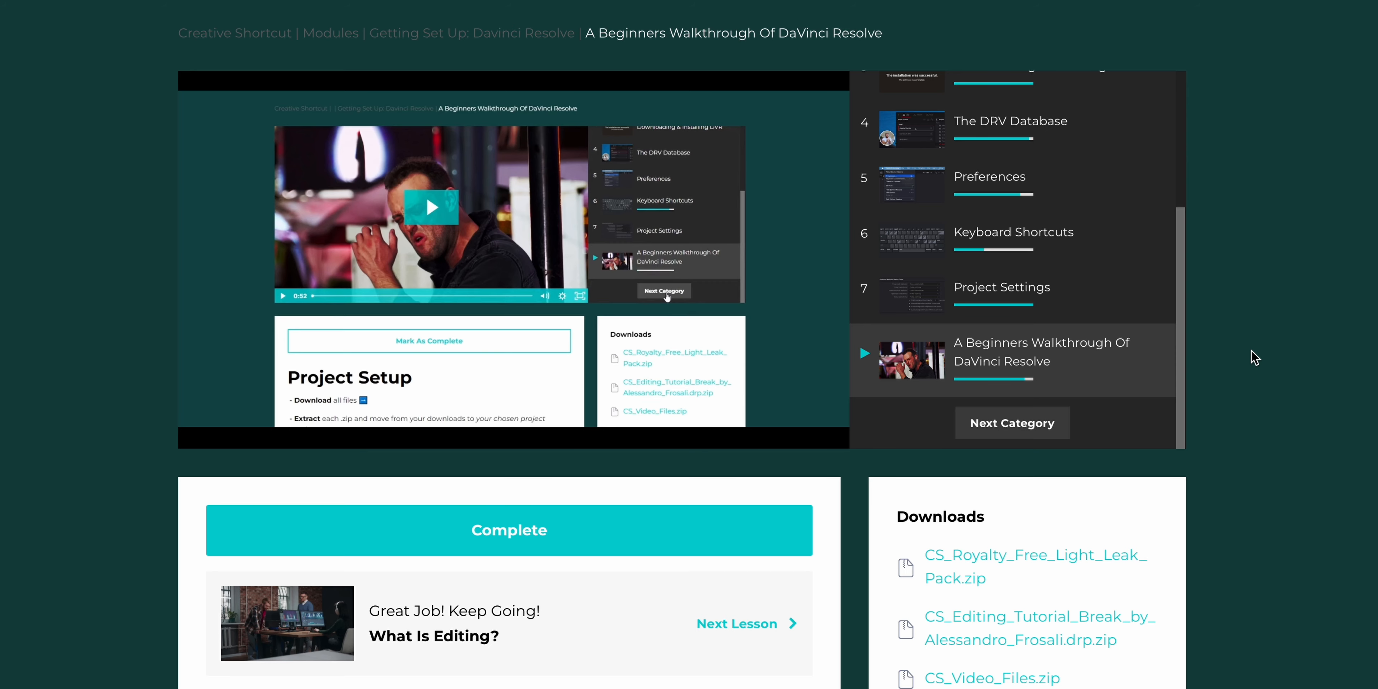
# On the Creative Shortcut course website, open the category after the DaVinci Resolve walkthrough and look through its lesson list to the second page
pyautogui.click(1048, 427)
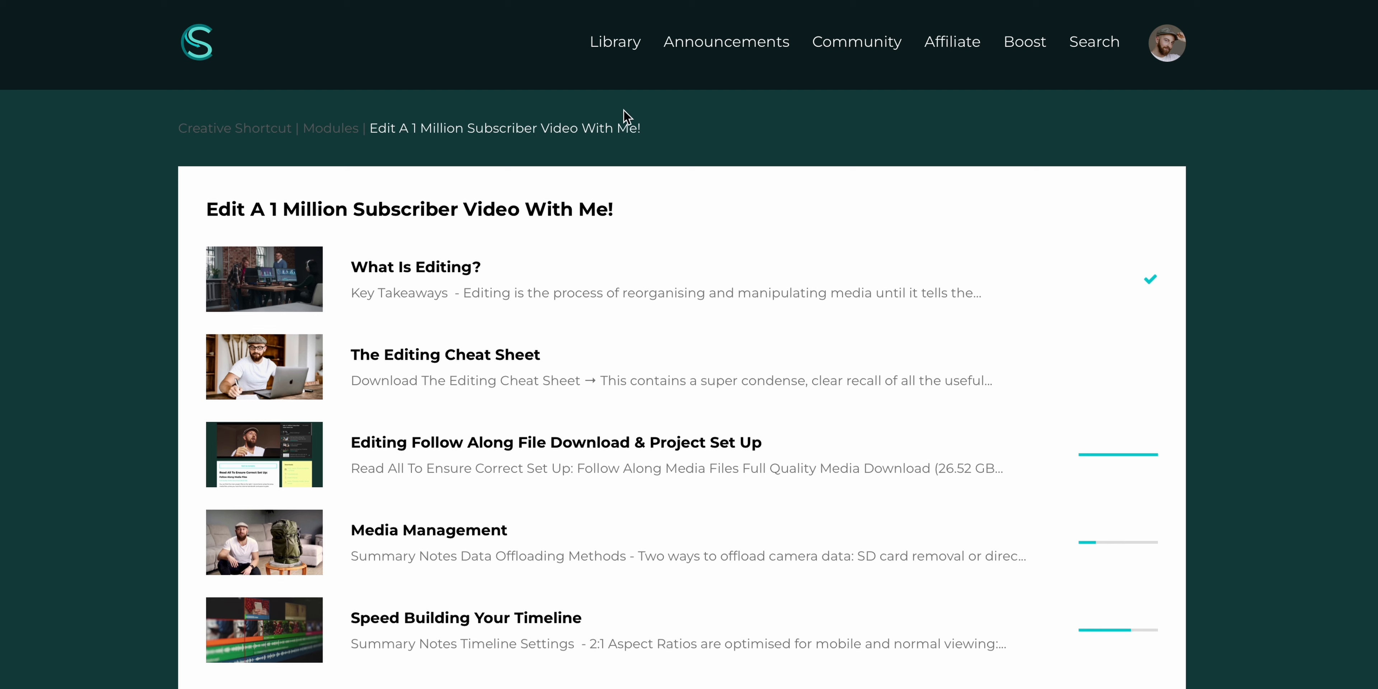
pyautogui.scroll(-6, 1260, 547)
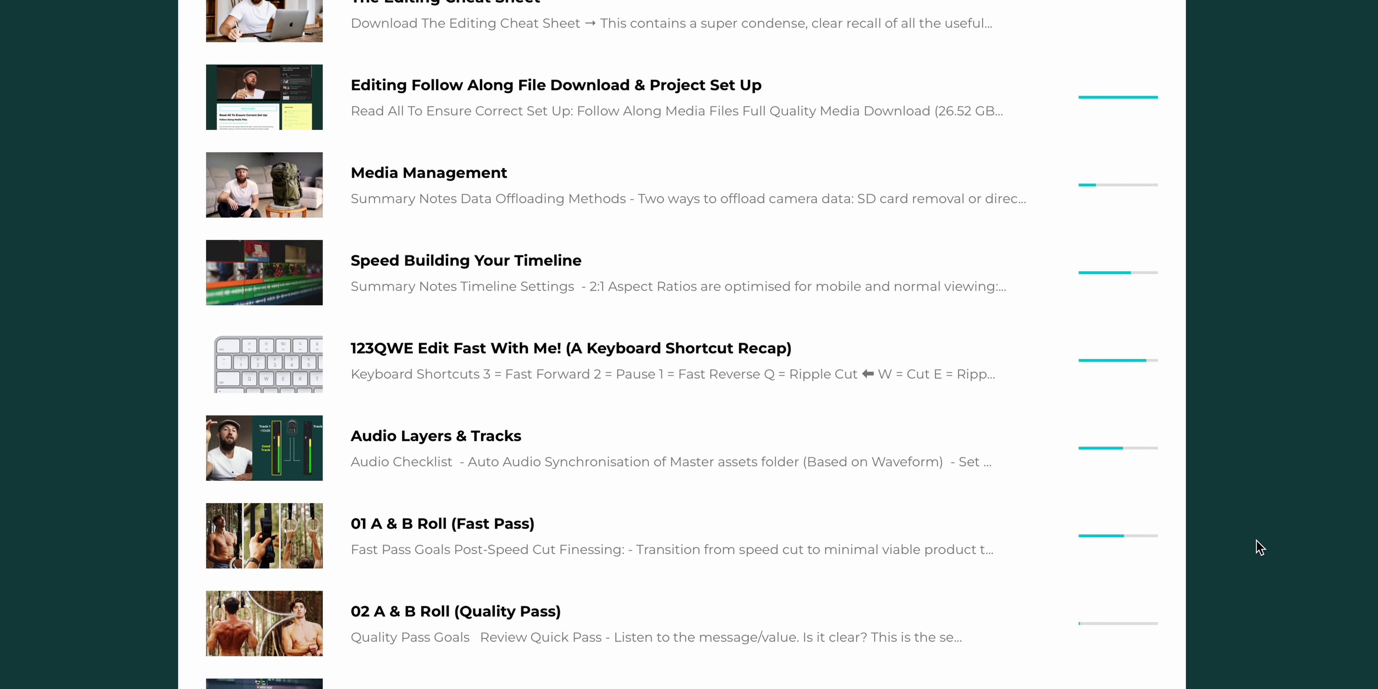
pyautogui.scroll(-4, 1260, 546)
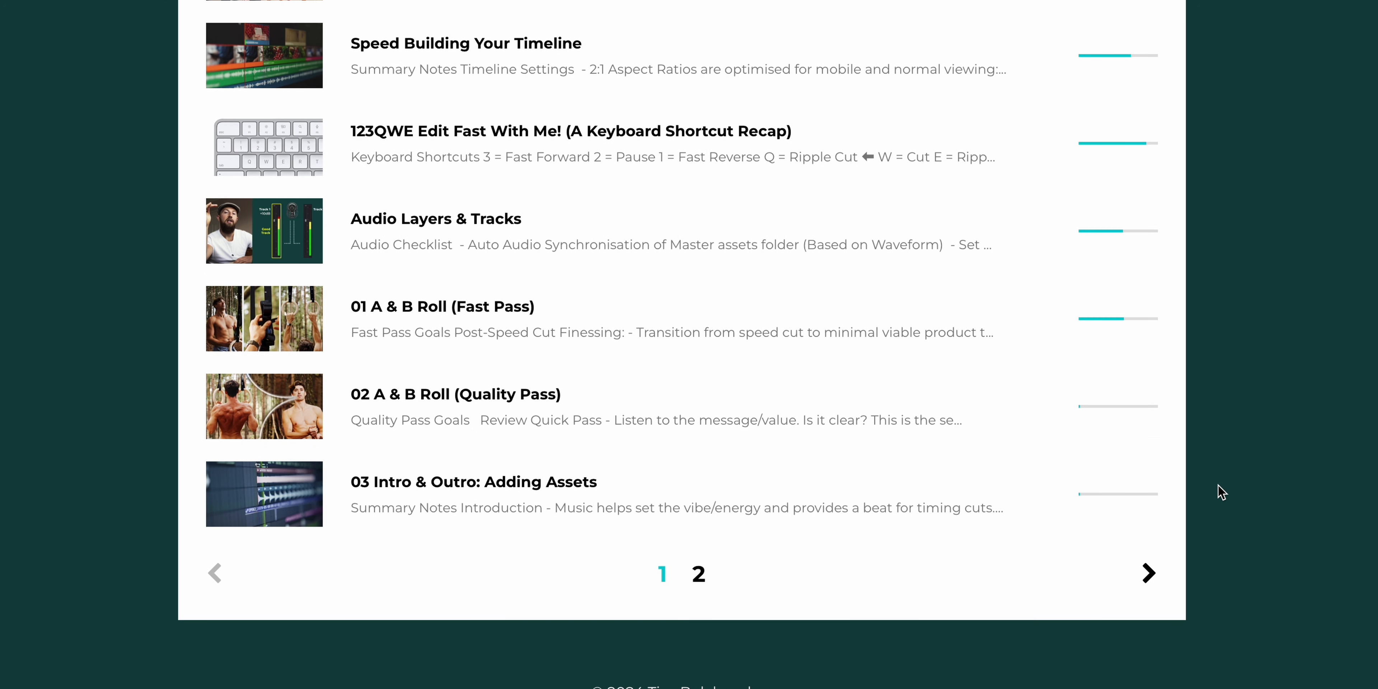
pyautogui.click(1148, 573)
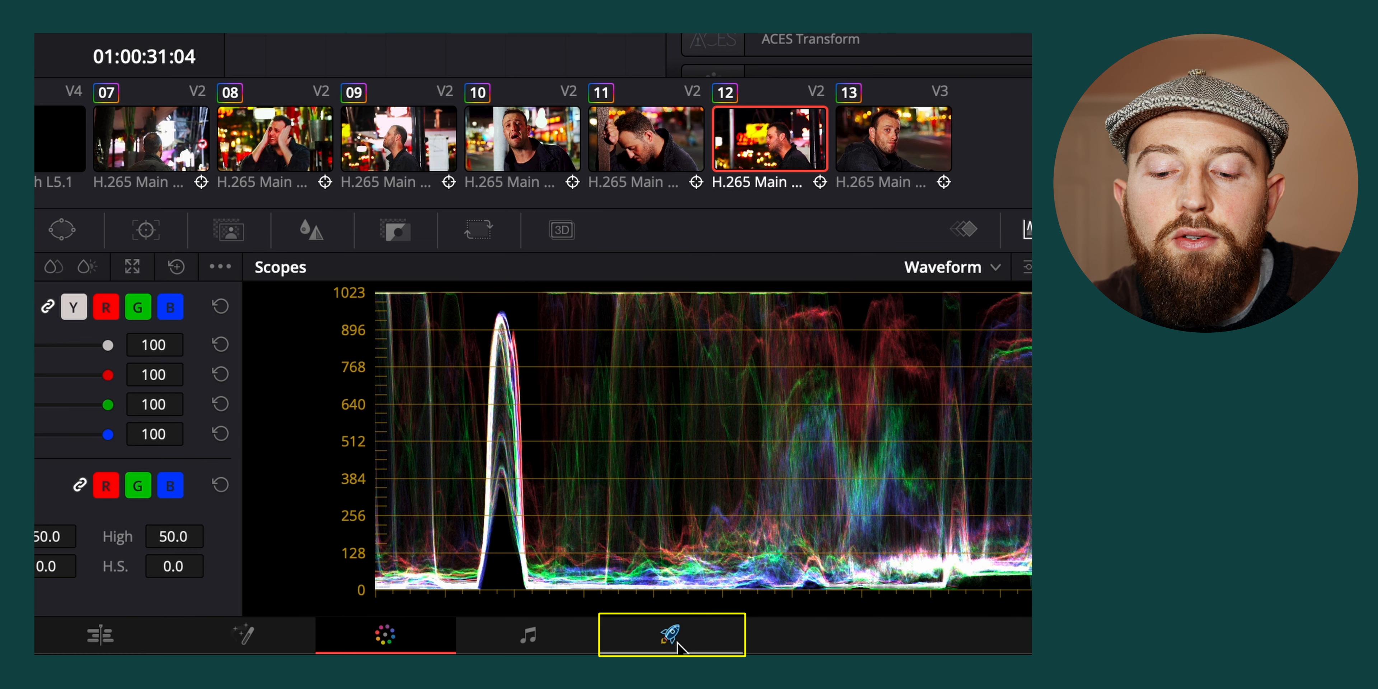
# Switch to DaVinci Resolve's Deliver page, choose the YouTube 2160p export preset and name the output file Tutorial
pyautogui.click(669, 642)
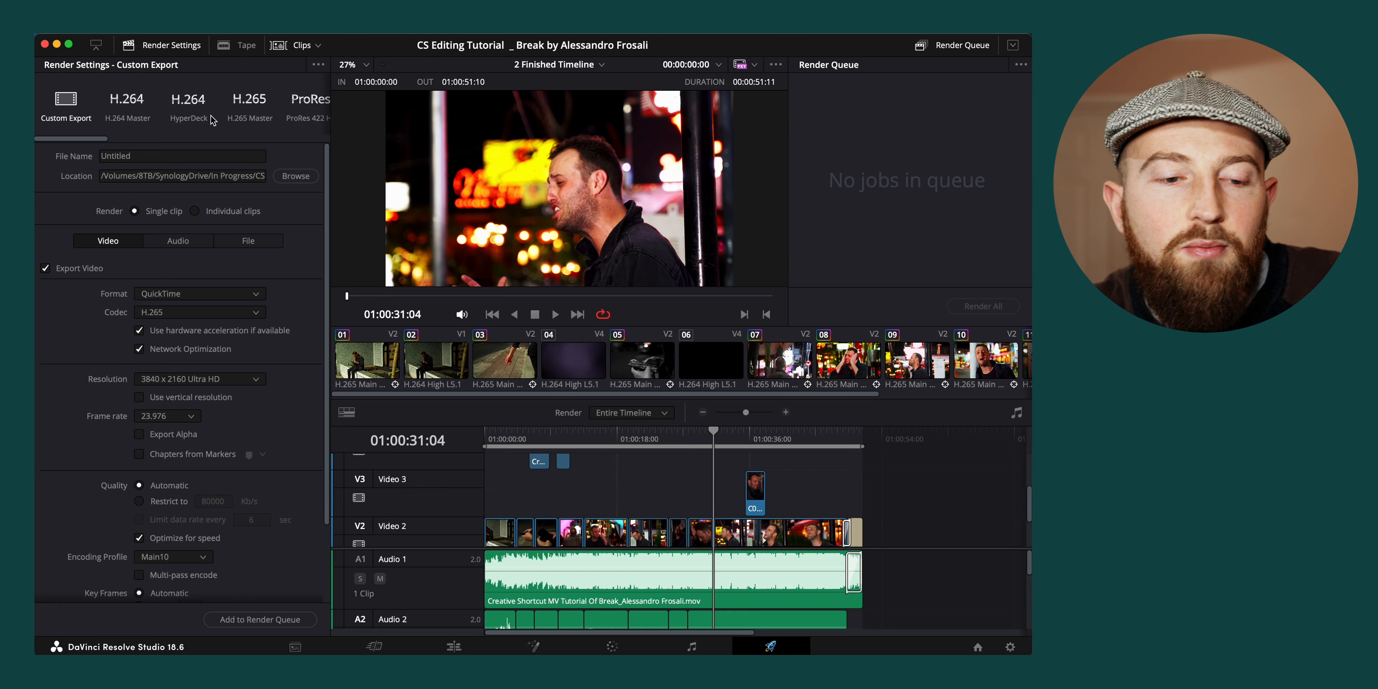
pyautogui.hscroll(5, 211, 118)
pyautogui.click(172, 102)
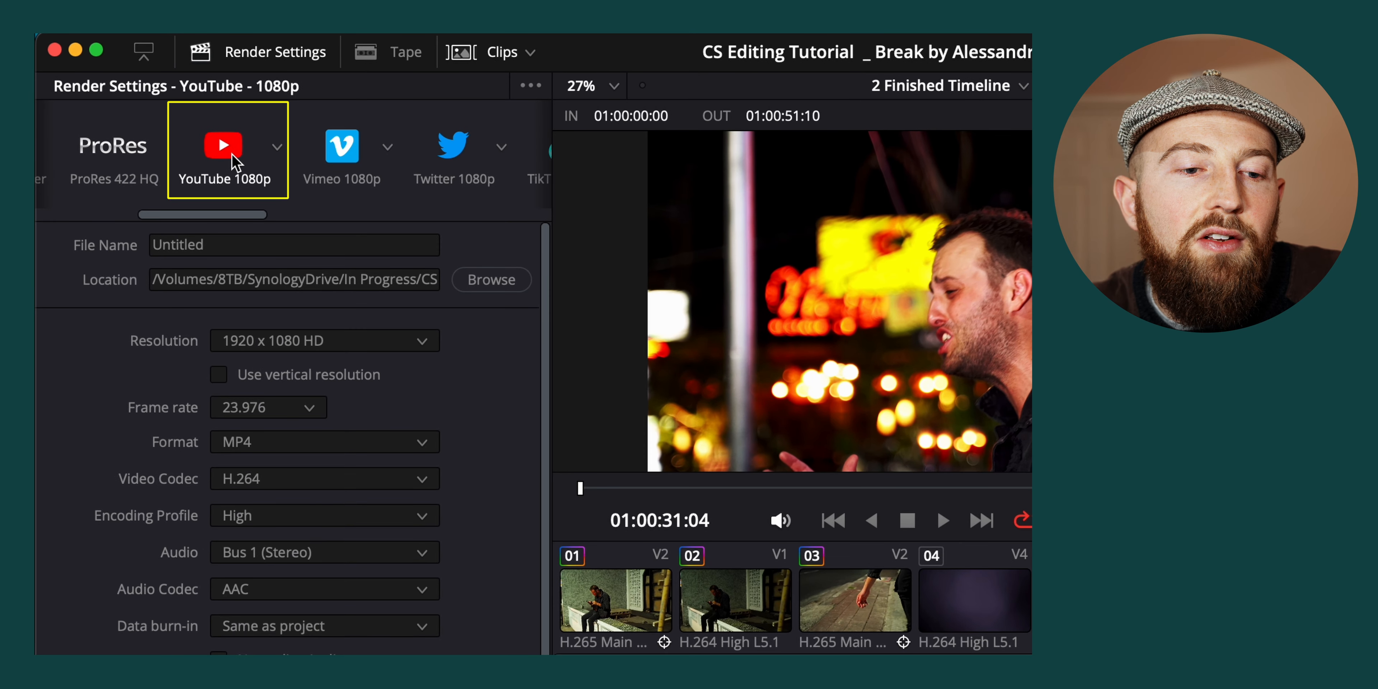
pyautogui.click(277, 148)
pyautogui.click(240, 277)
pyautogui.click(206, 240)
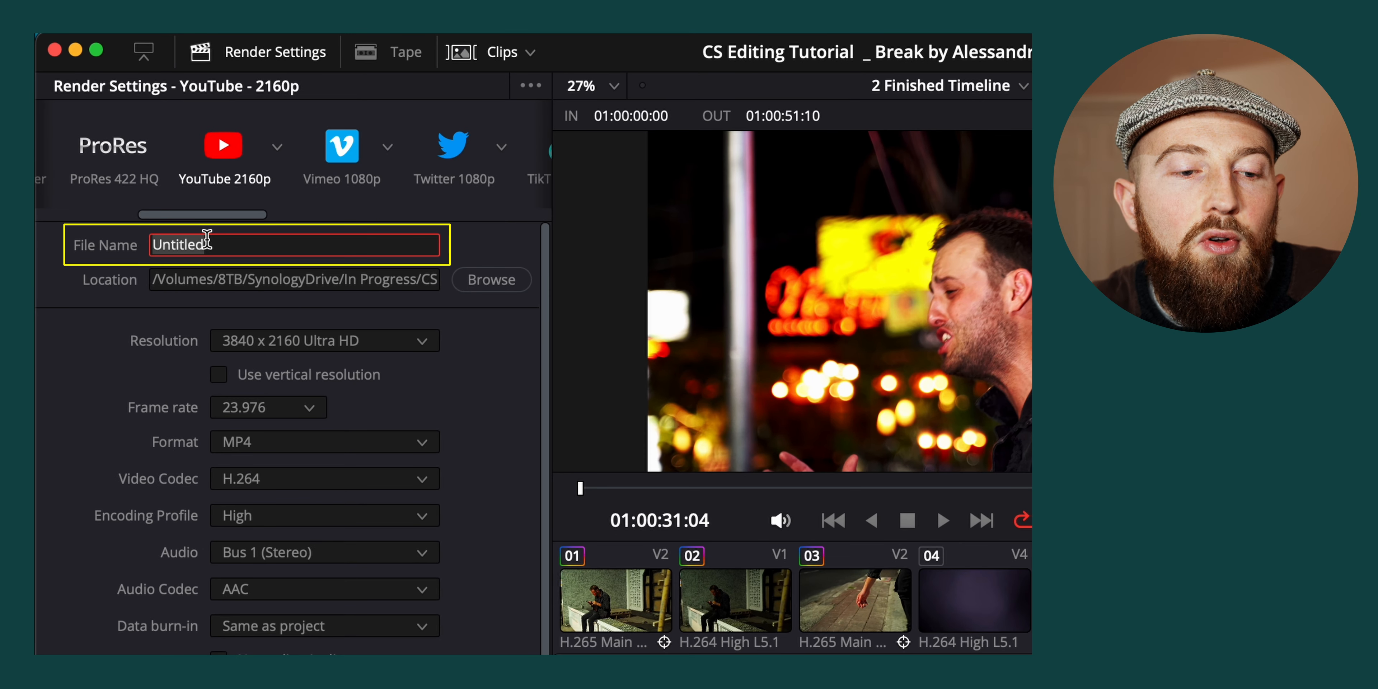
pyautogui.write('Tutorial')
# Turn off direct upload to YouTube, add the export to the render queue and render it
pyautogui.scroll(-3, 466, 377)
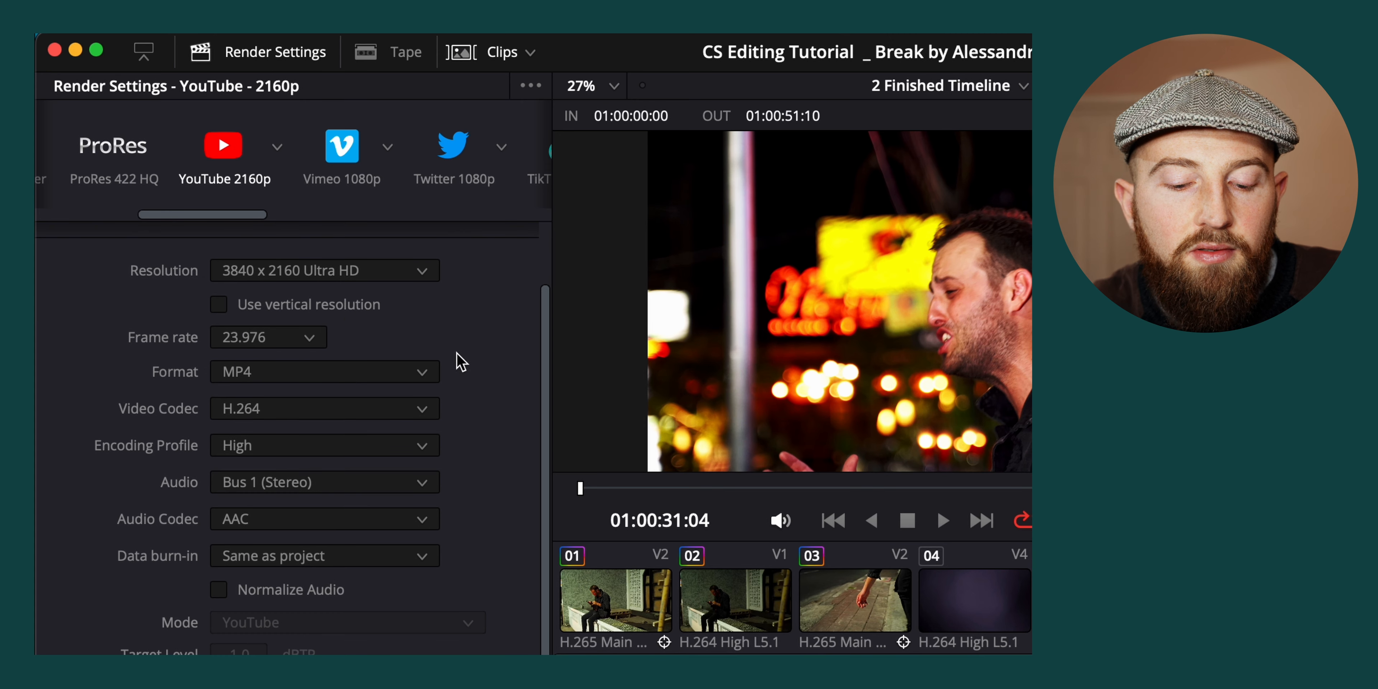
pyautogui.scroll(-2, 266, 343)
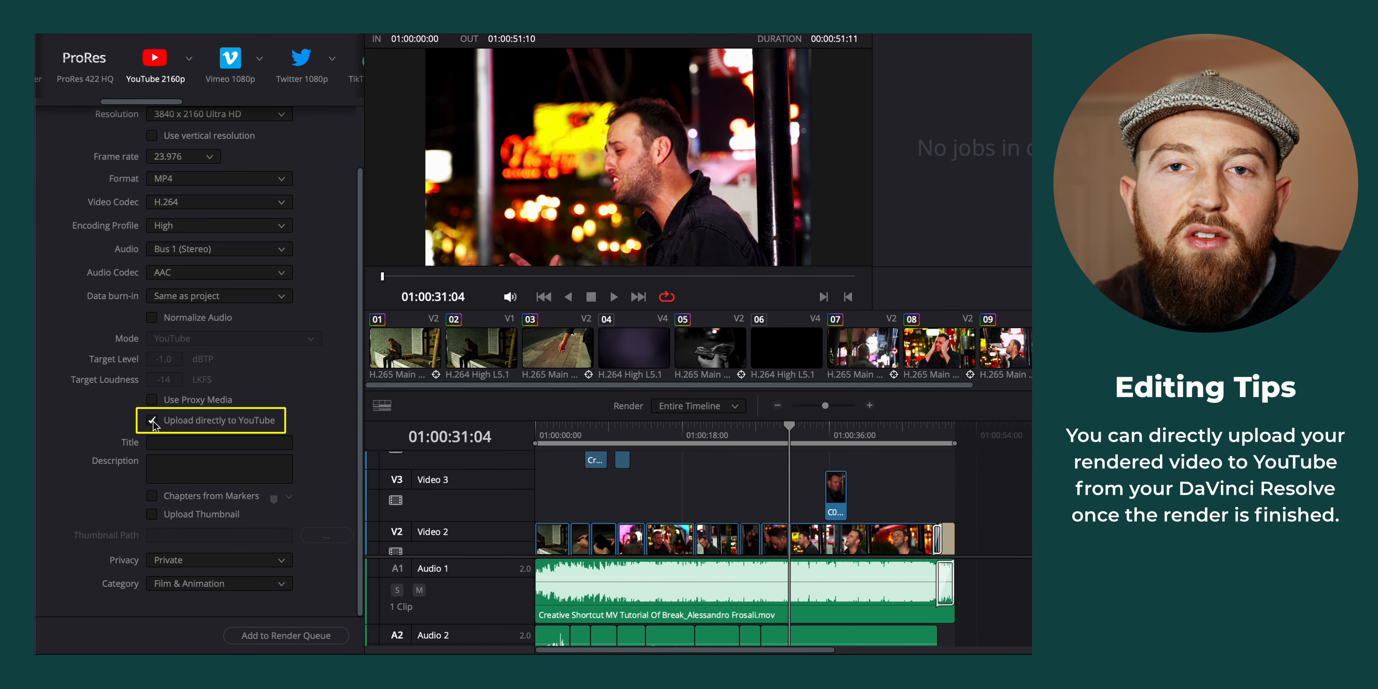
pyautogui.click(153, 421)
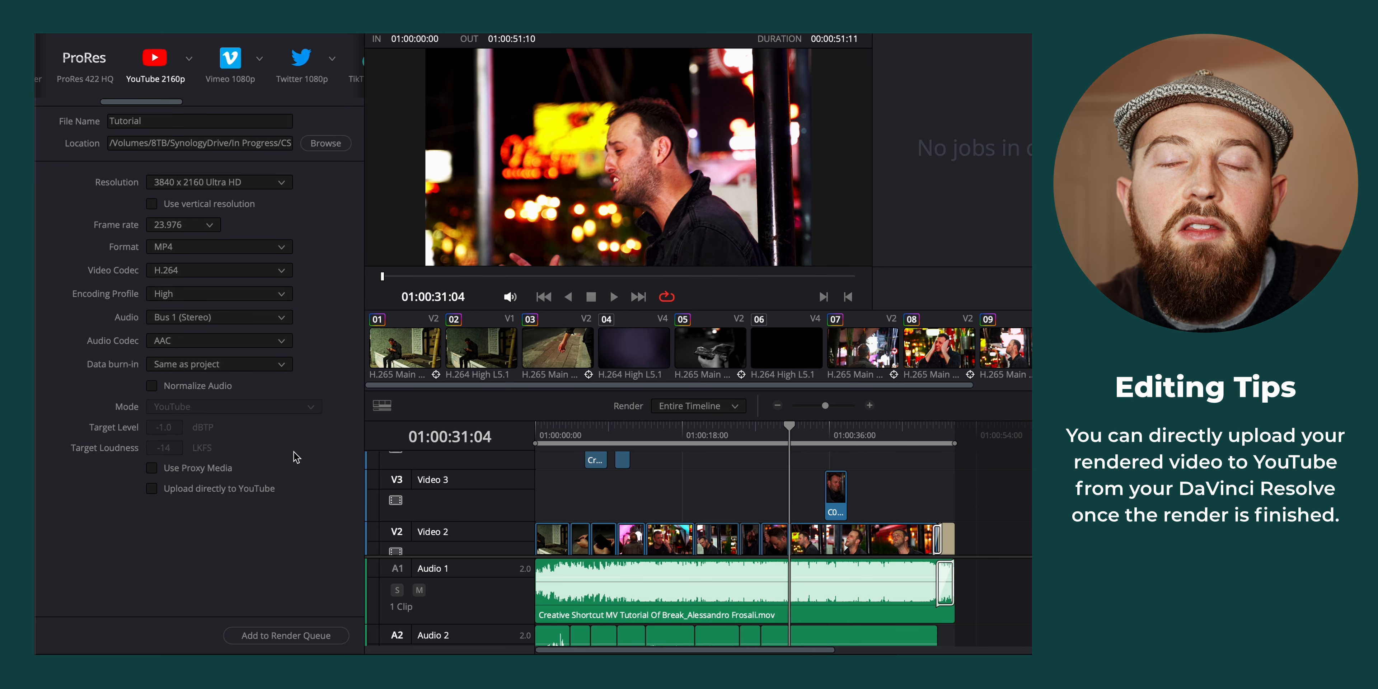
pyautogui.click(286, 635)
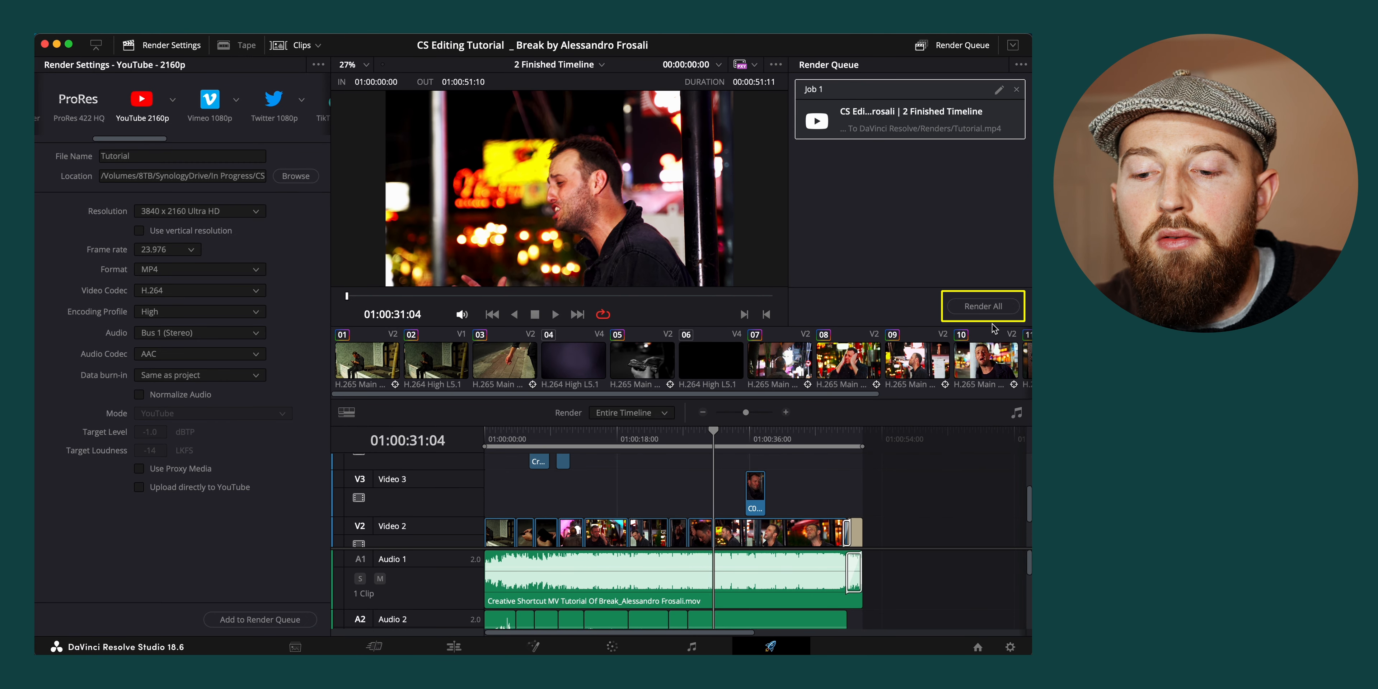
pyautogui.click(984, 307)
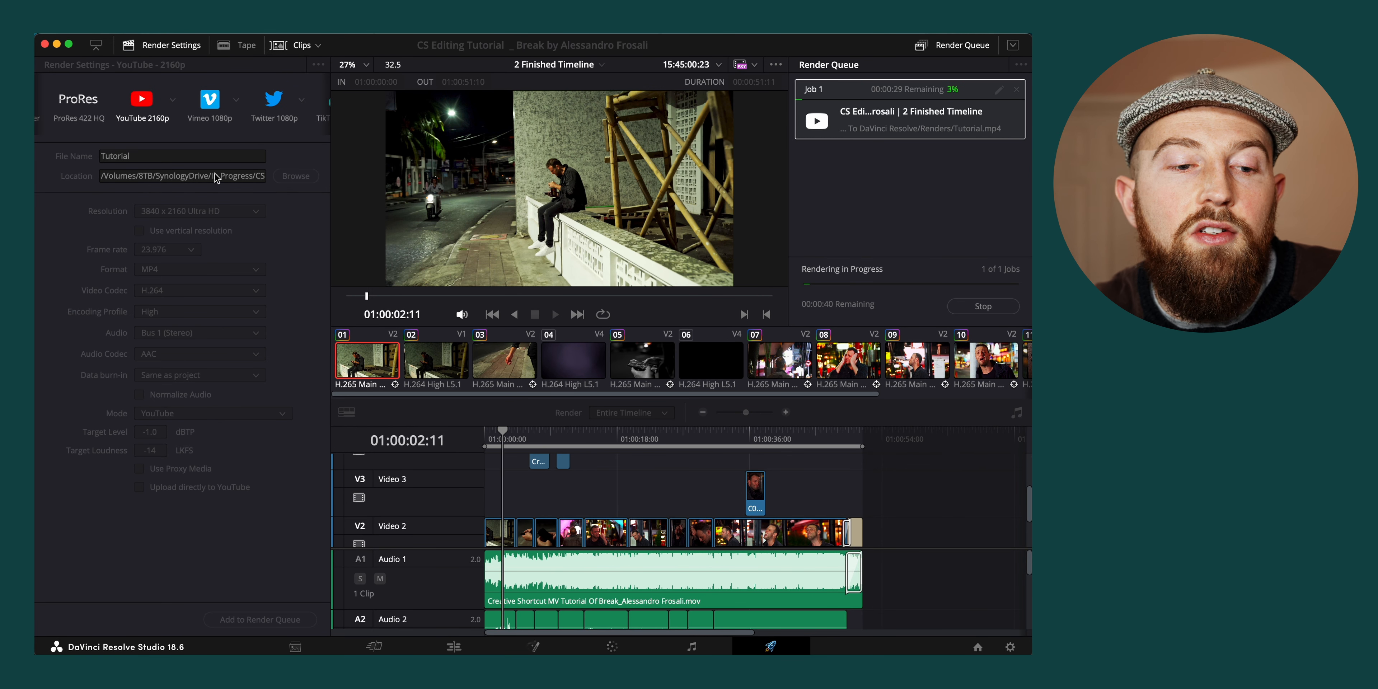